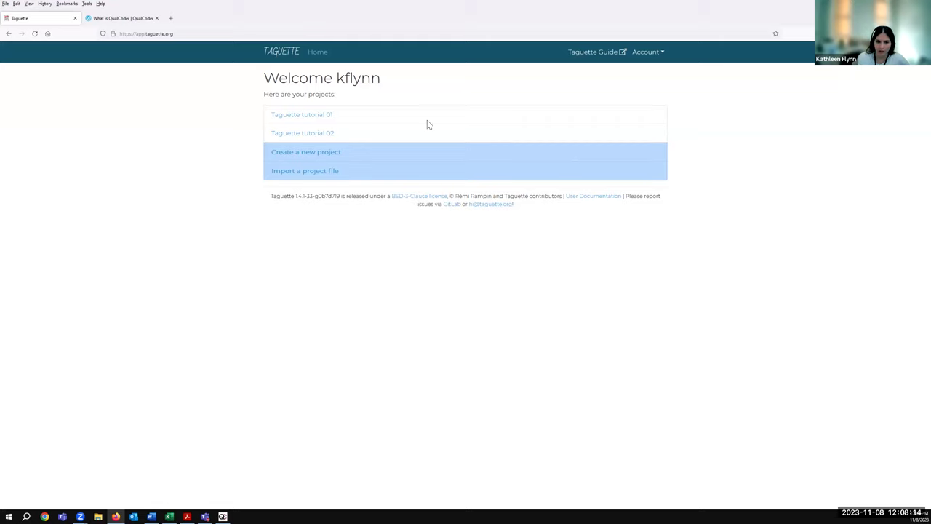
Step: Create a new project named Taguette tutorial 03 with the description "This is a test project for a tutorial"
{"action": "left_click", "coordinate": [331, 154]}
{"action": "left_click", "coordinate": [364, 96]}
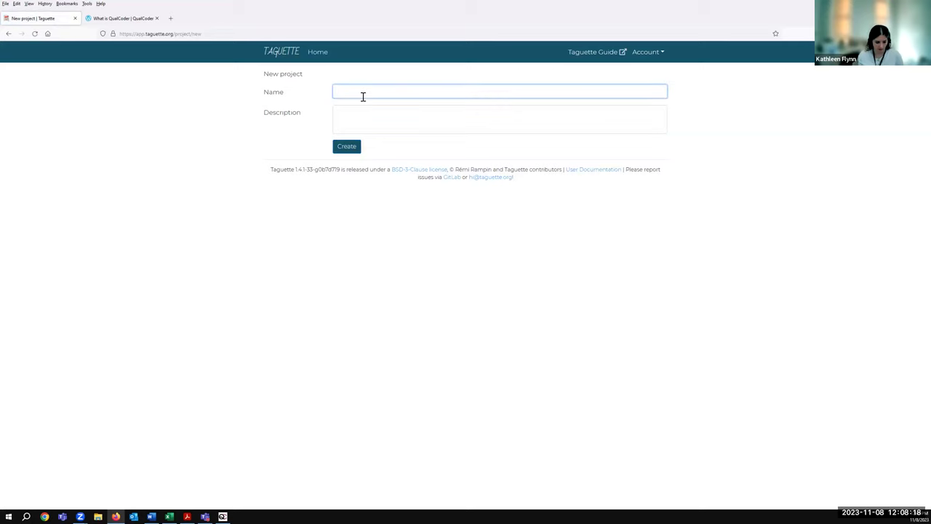
{"action": "type", "text": "Taguette t"}
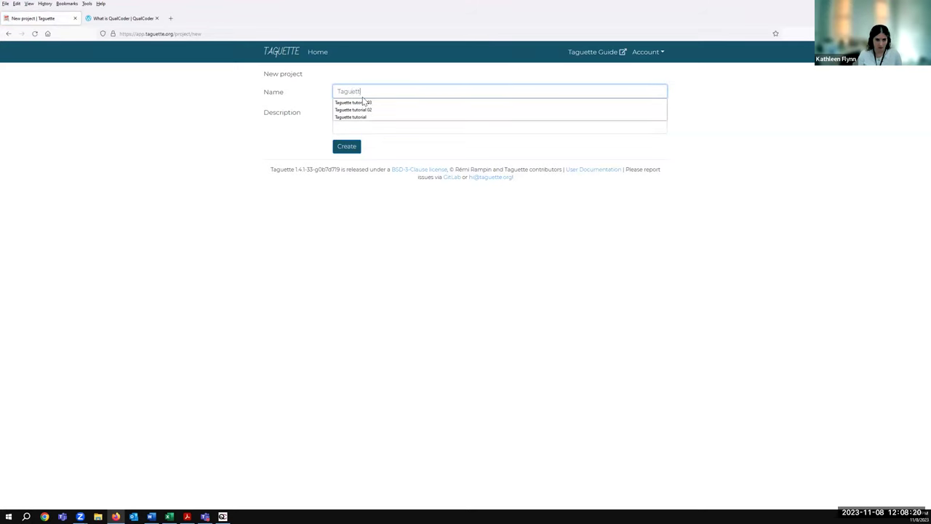
{"action": "type", "text": "utorial 03"}
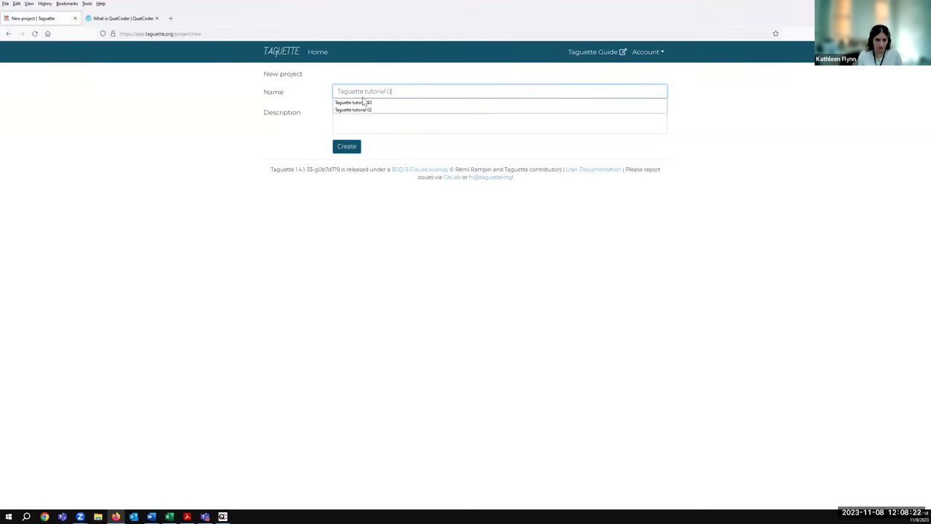
{"action": "left_click", "coordinate": [378, 123]}
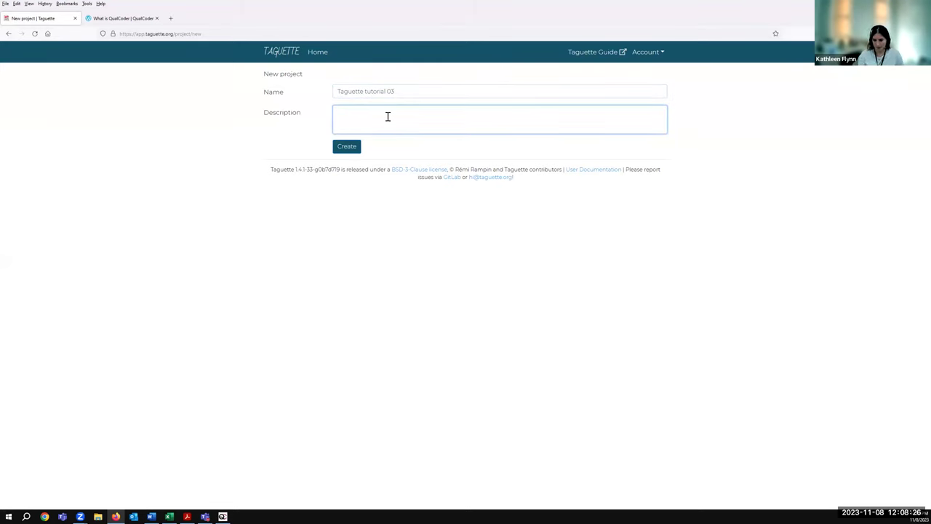
{"action": "type", "text": "T"}
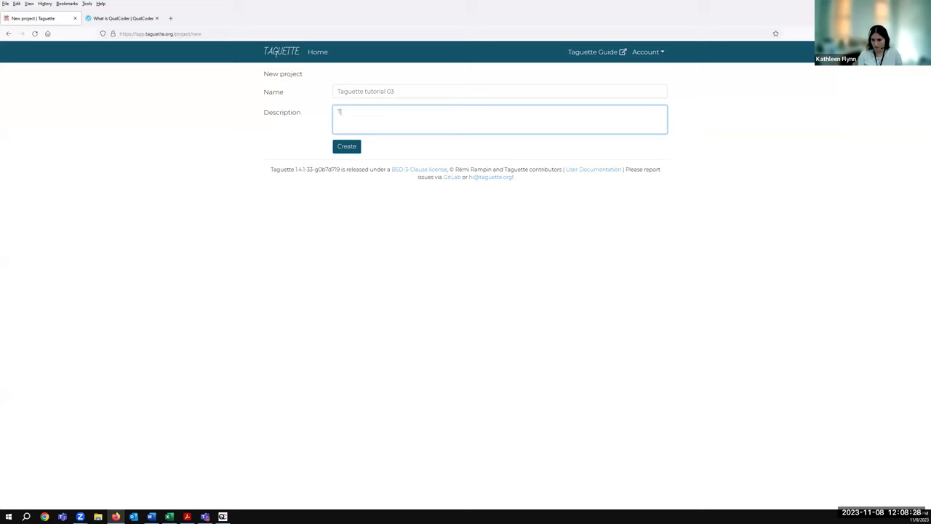
{"action": "type", "text": "his is a test proje"}
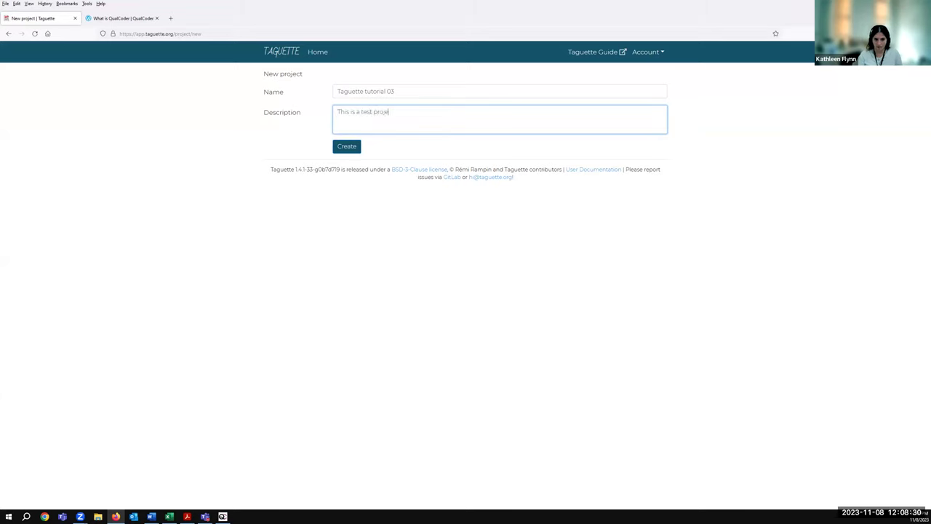
{"action": "type", "text": "ct for a tutorial"}
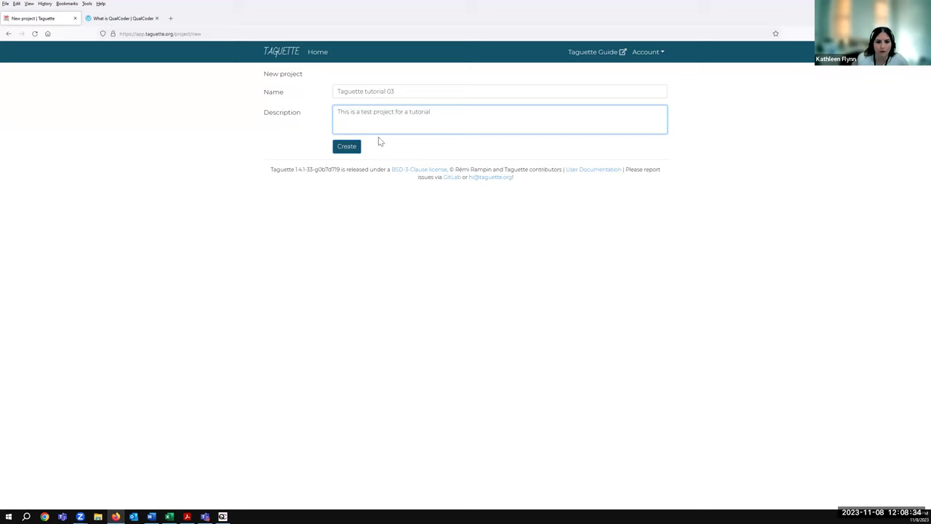
{"action": "left_click", "coordinate": [347, 147]}
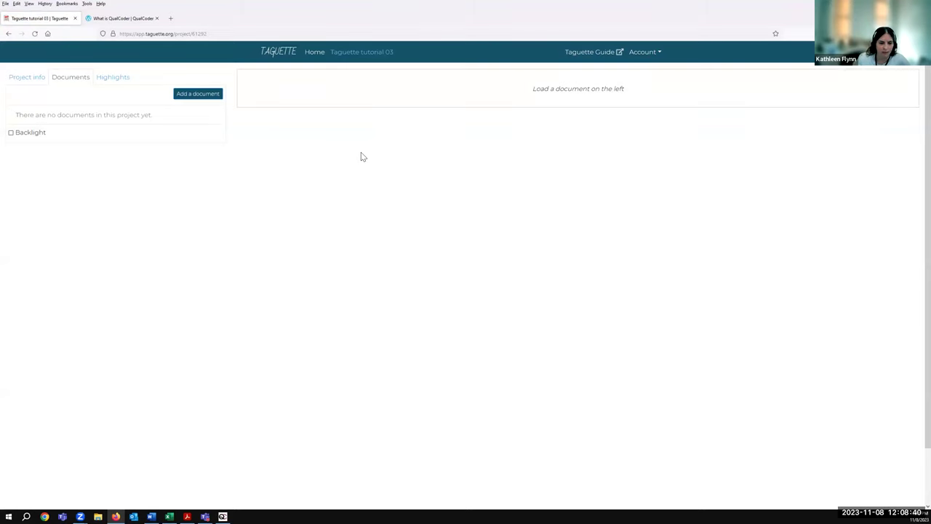
Step: Start adding a document to the project, choosing the desktop file CommonSenseCleaned.txt as its source
{"action": "left_click", "coordinate": [198, 100]}
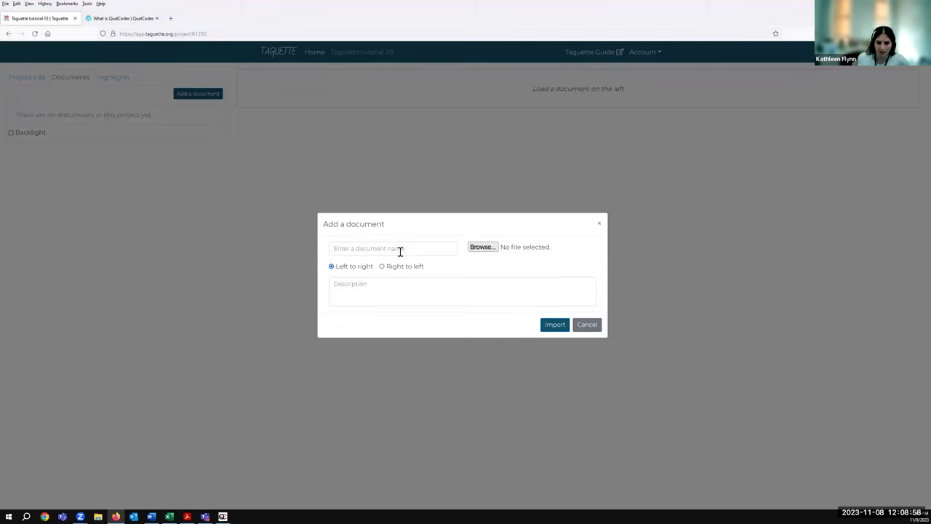
{"action": "left_click", "coordinate": [480, 247]}
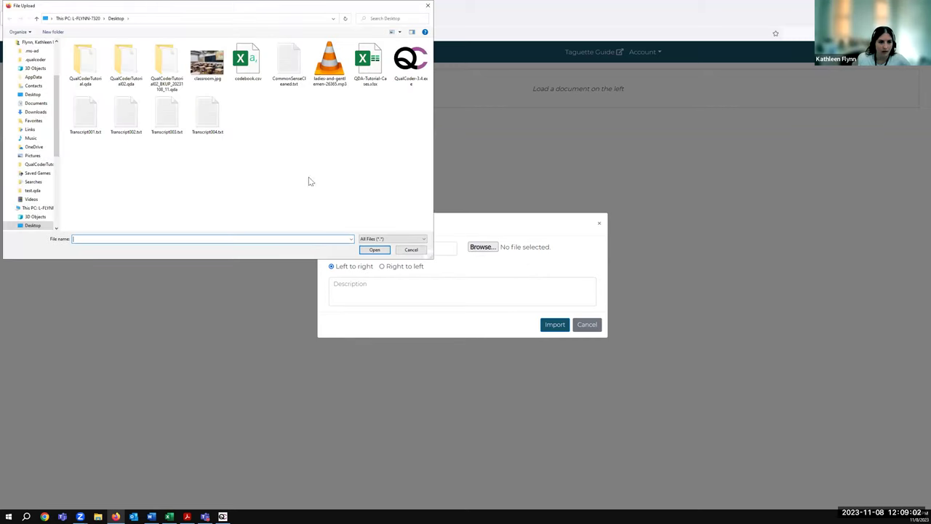
{"action": "left_click", "coordinate": [289, 62]}
{"action": "left_click", "coordinate": [374, 250]}
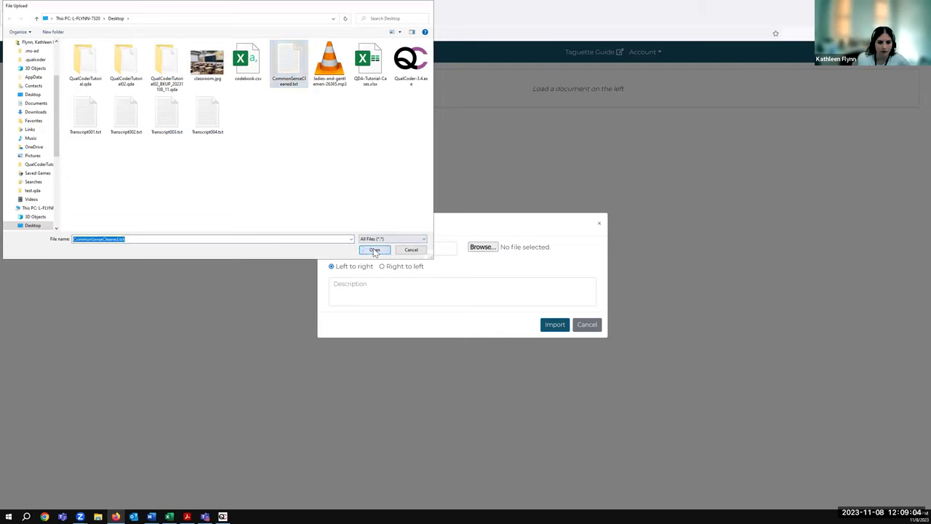
Step: Name the document CommonSense, describe it as "The full text of Thomas Paine's Common Sense", and import it
{"action": "left_click", "coordinate": [379, 248]}
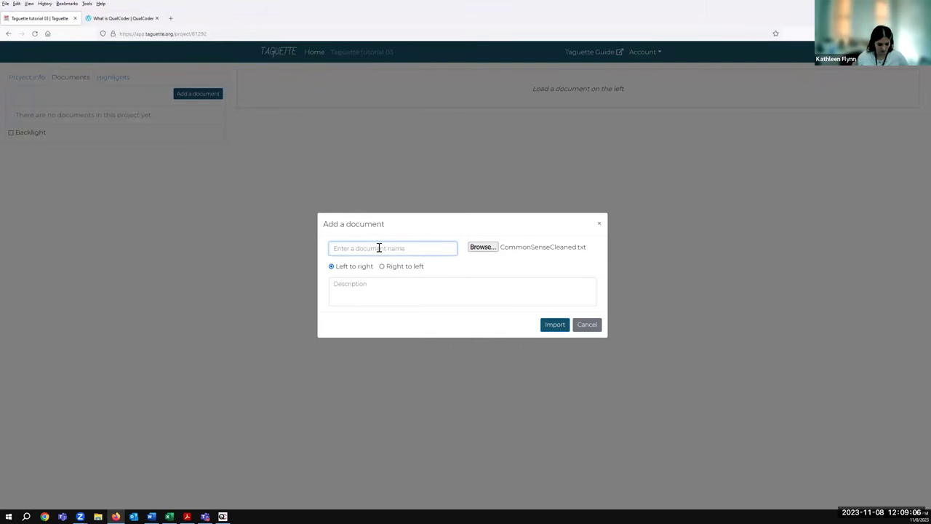
{"action": "type", "text": "C"}
{"action": "left_click", "coordinate": [379, 261]}
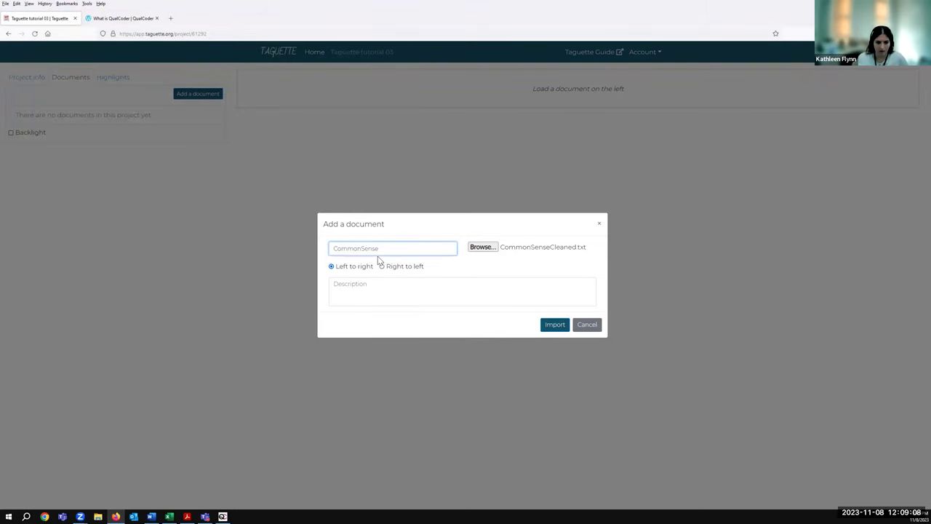
{"action": "left_click", "coordinate": [393, 288]}
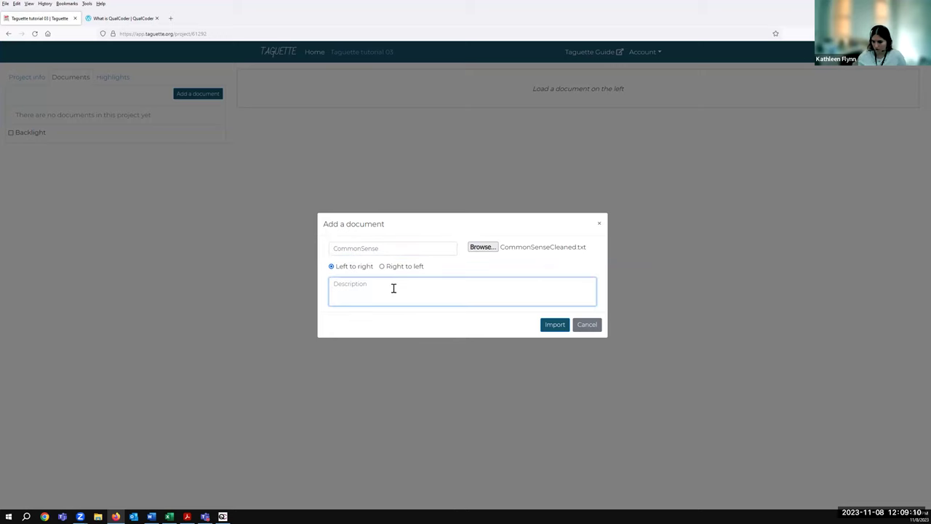
{"action": "type", "text": "The fu"}
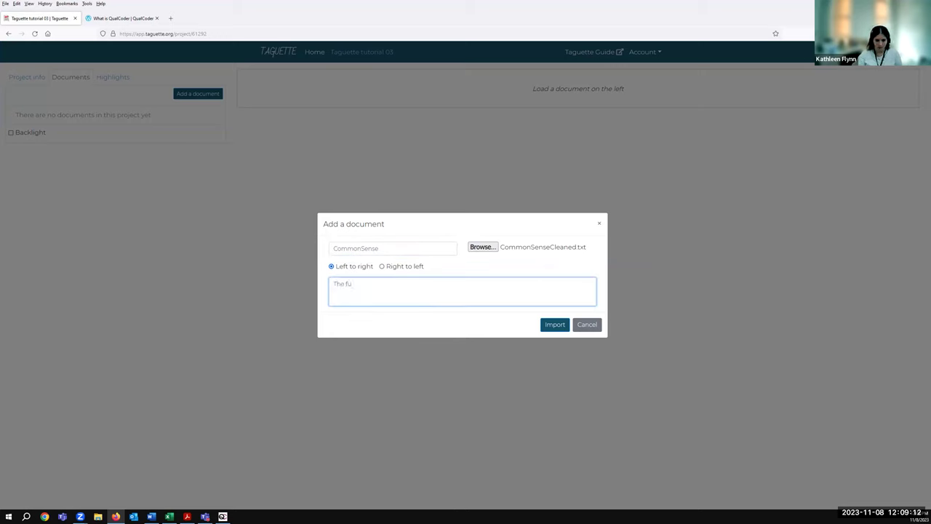
{"action": "type", "text": "ll text of Thomas Paine's"}
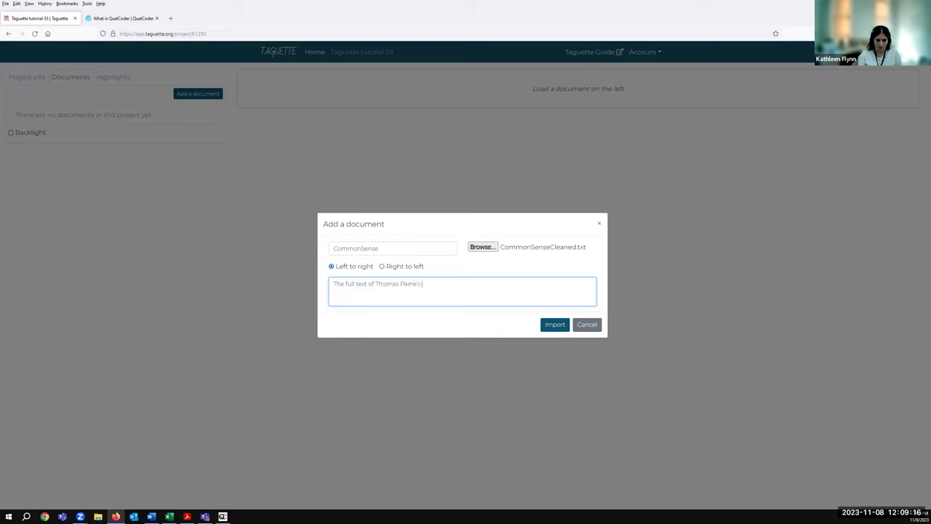
{"action": "type", "text": " Common Sense"}
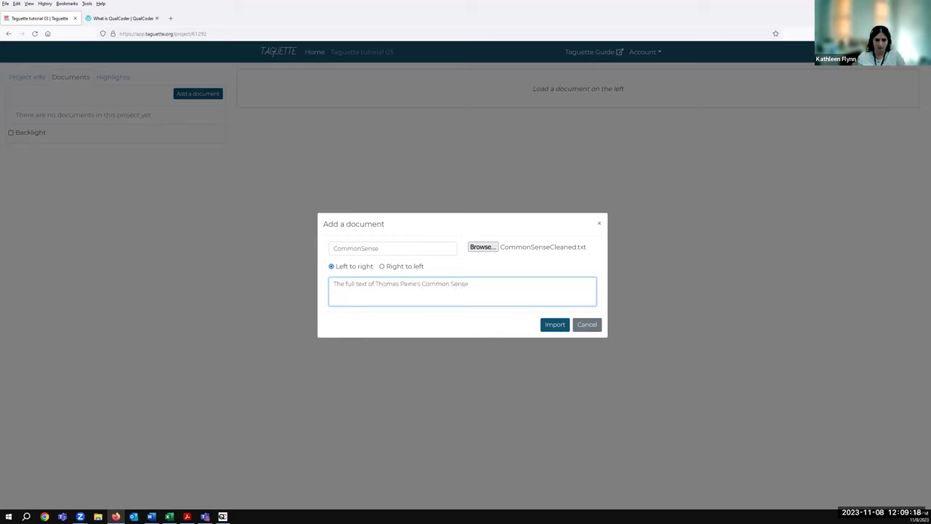
{"action": "left_click", "coordinate": [552, 327]}
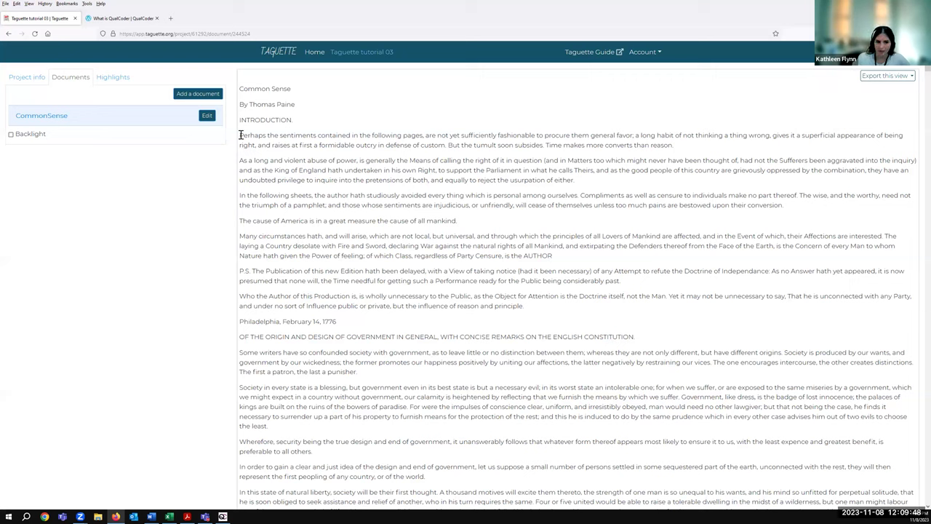
Step: Highlight the introduction's first paragraph, from "Perhaps the sentiments" to "than reason", and tag it as interesting
{"action": "left_click_drag", "start_coordinate": [241, 136], "coordinate": [698, 155]}
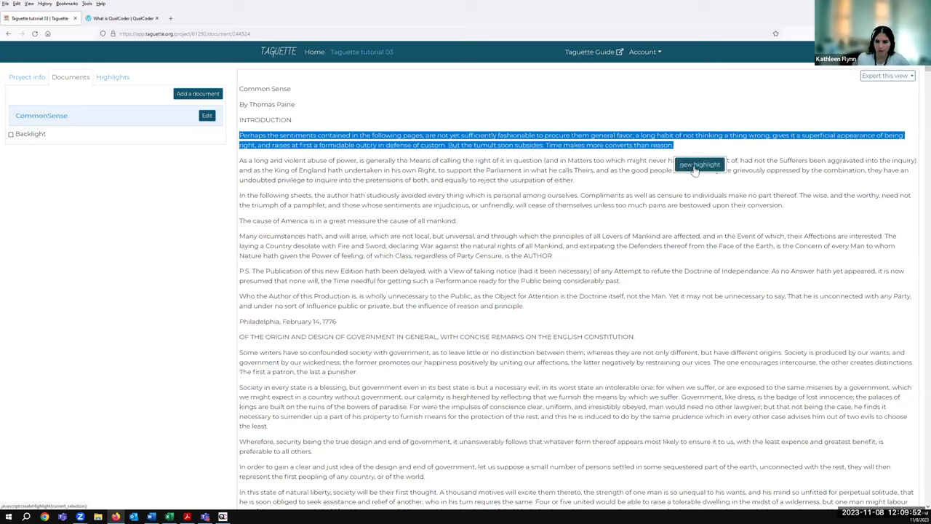
{"action": "left_click", "coordinate": [699, 167]}
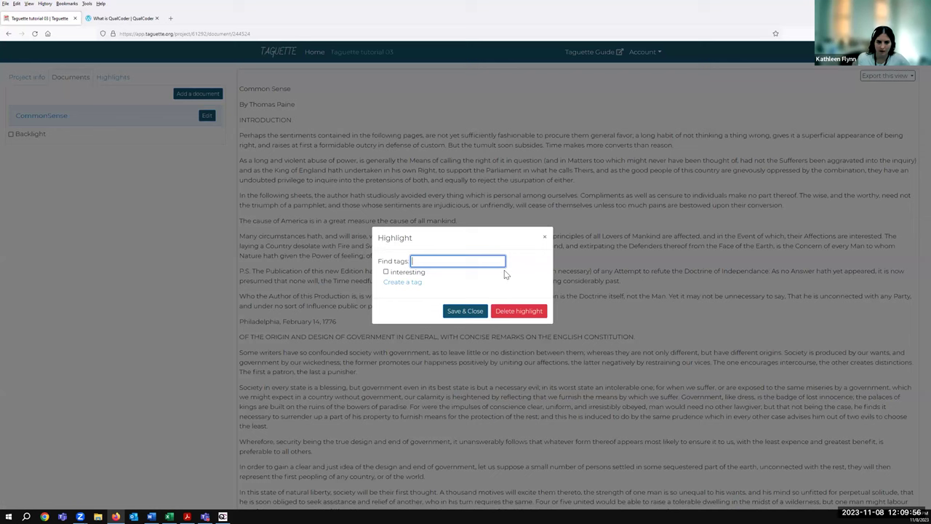
{"action": "left_click", "coordinate": [385, 273]}
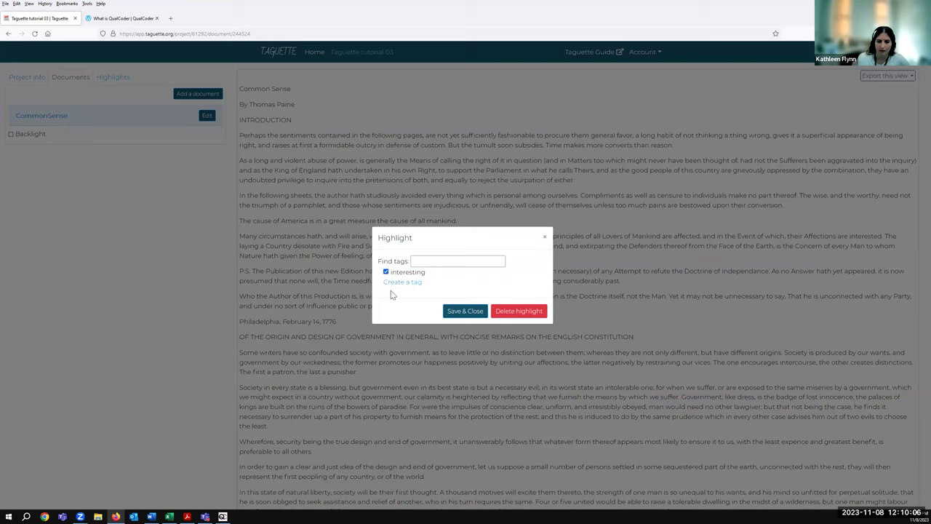
{"action": "left_click", "coordinate": [461, 313]}
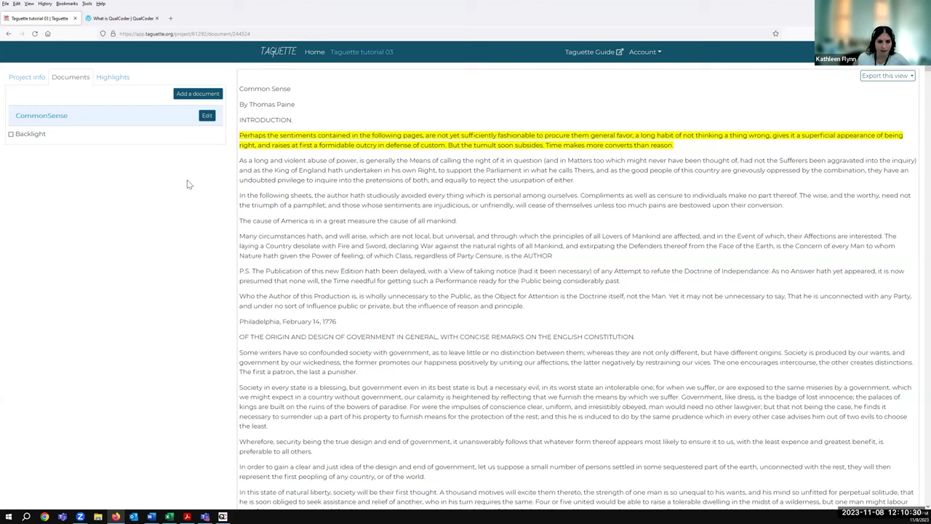
Step: Preview the document with Backlight turned on, and turn it off again
{"action": "left_click", "coordinate": [11, 135]}
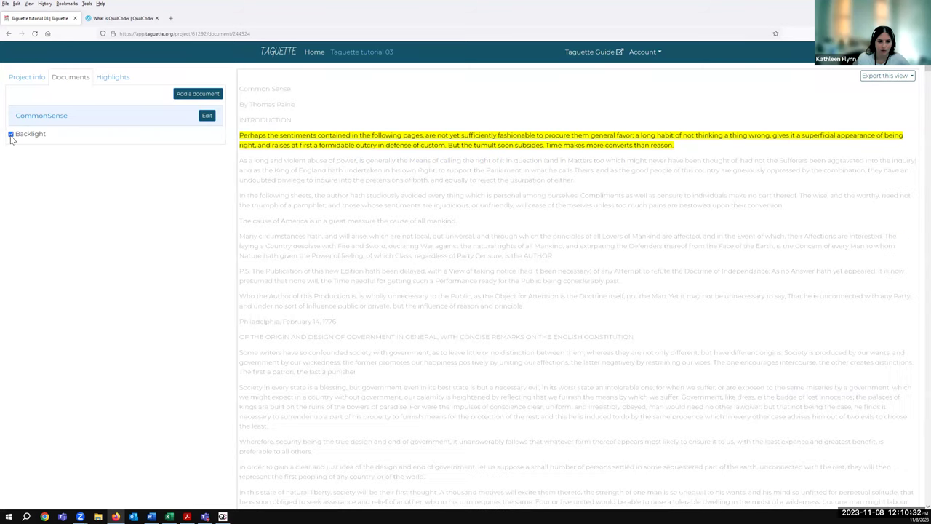
{"action": "left_click", "coordinate": [11, 135]}
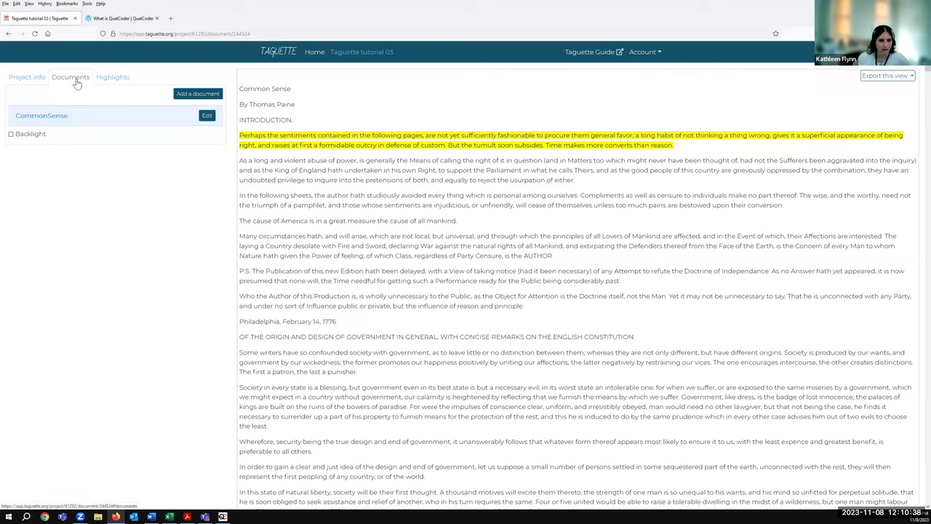
Step: View the highlights tagged interesting, and list all of the project's highlights
{"action": "left_click", "coordinate": [123, 80]}
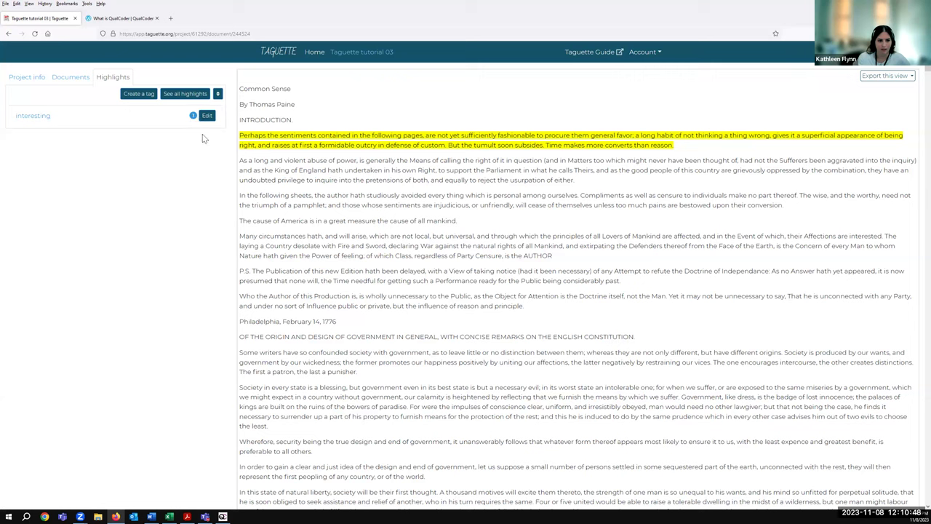
{"action": "left_click", "coordinate": [32, 119]}
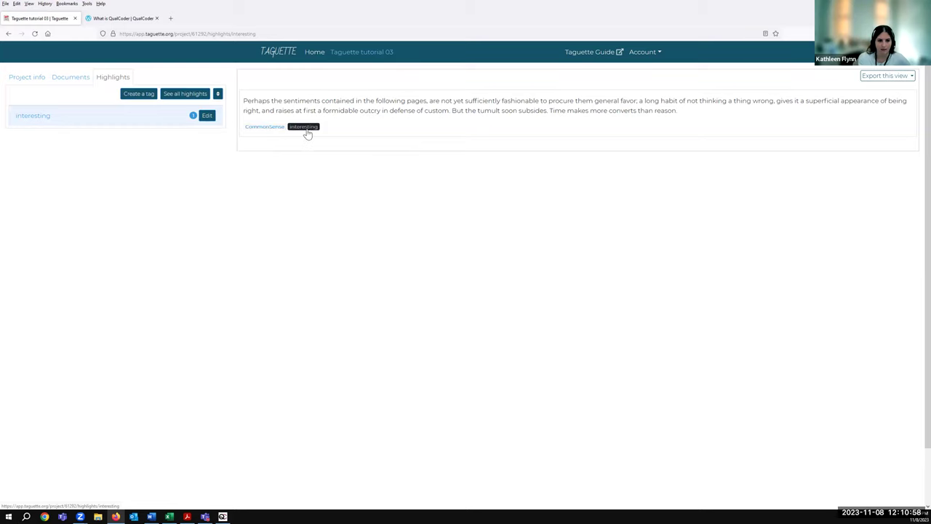
{"action": "left_click", "coordinate": [181, 97]}
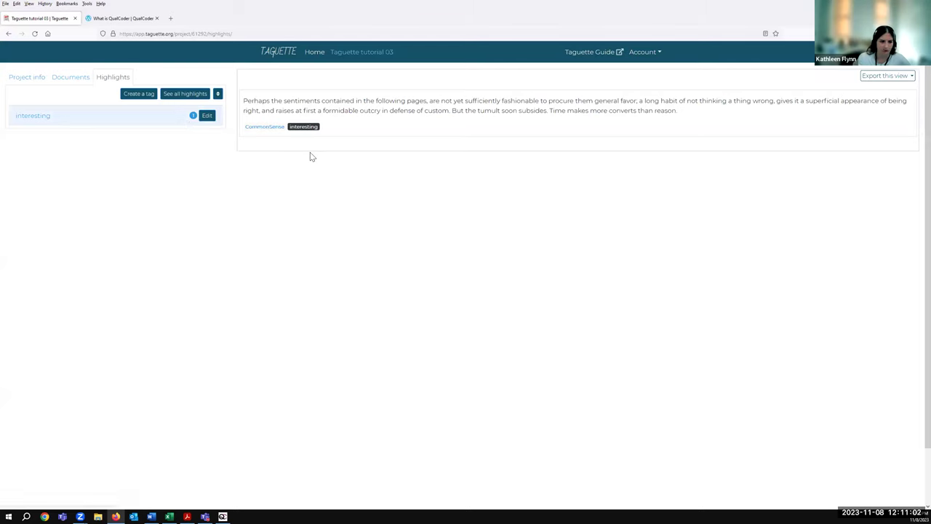
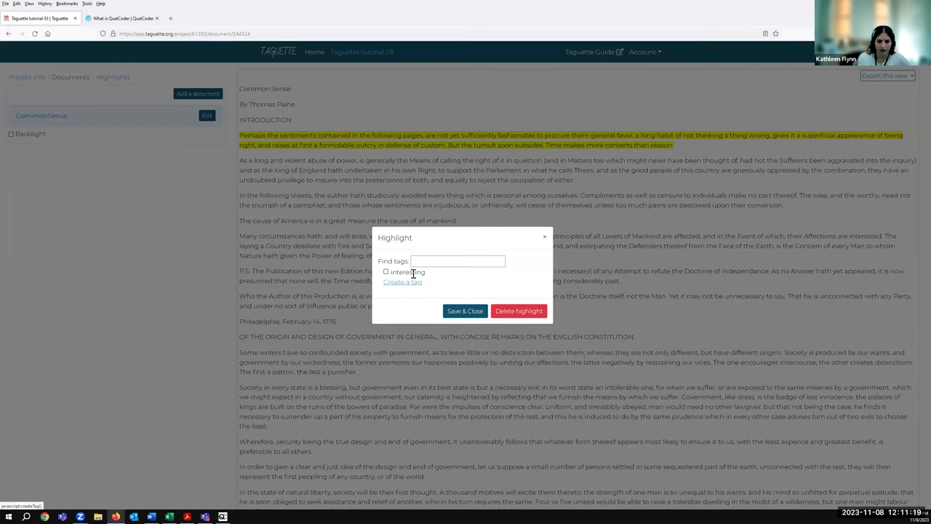
Step: Create a justification tag for the new highlight, described as "arguments for independence from Great Britain"
{"action": "left_click", "coordinate": [409, 285]}
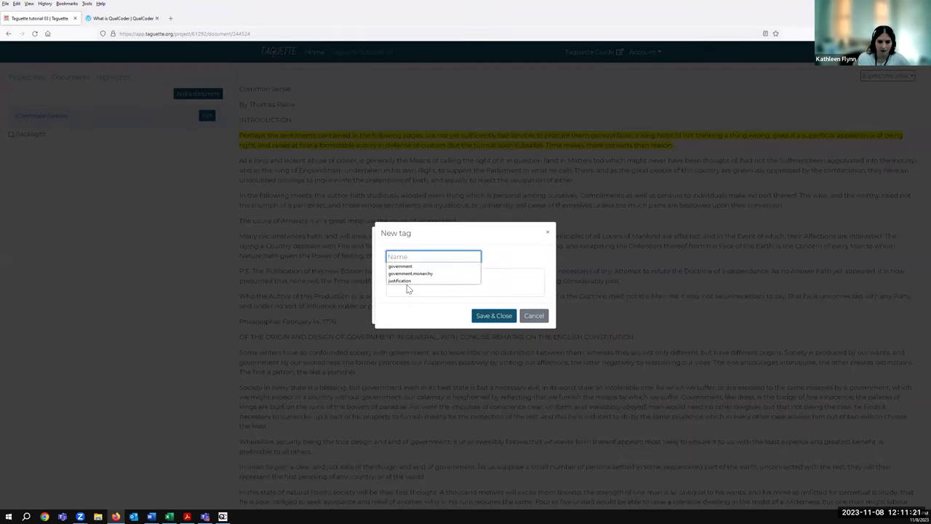
{"action": "left_click", "coordinate": [406, 281]}
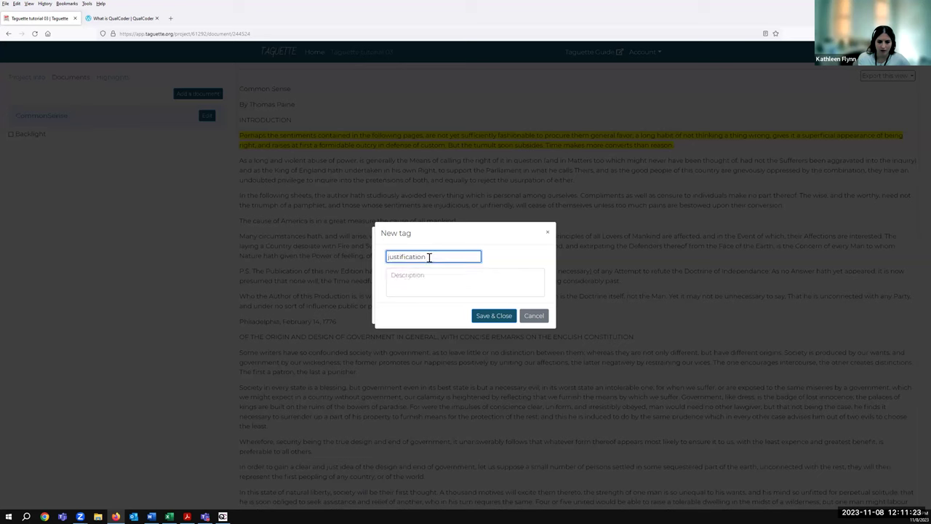
{"action": "left_click", "coordinate": [425, 282]}
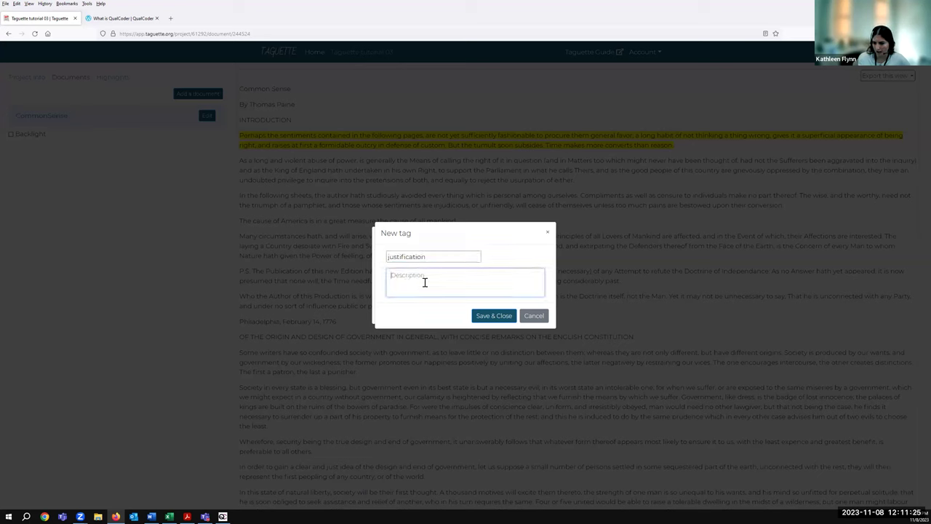
{"action": "type", "text": "arguments for"}
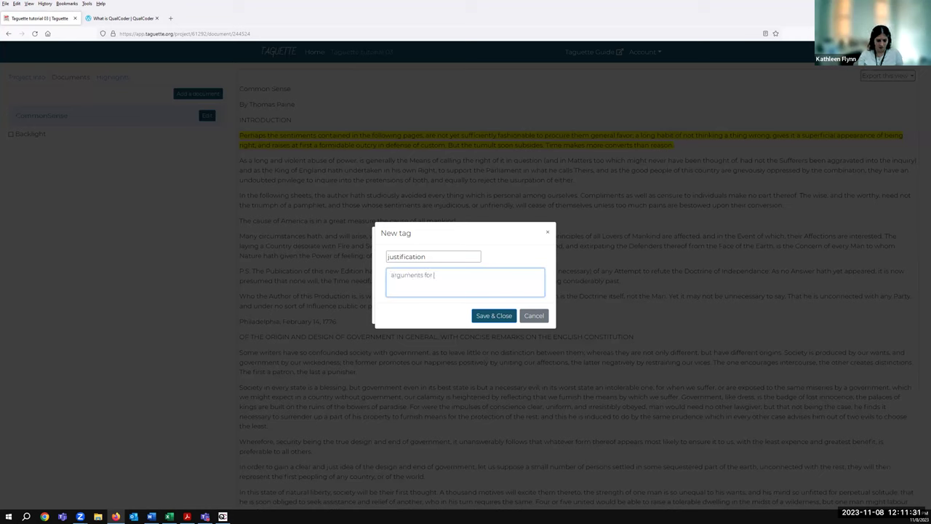
{"action": "type", "text": " independence from"}
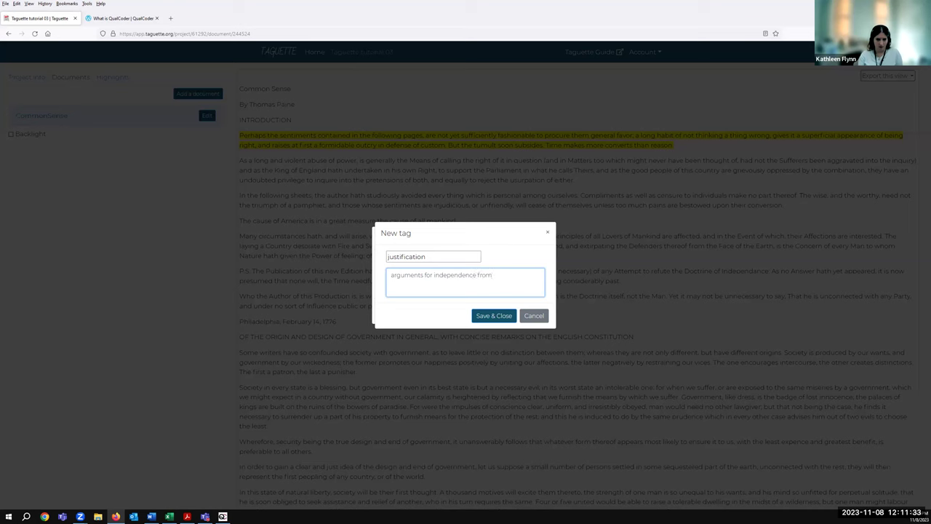
{"action": "type", "text": " Great Britain"}
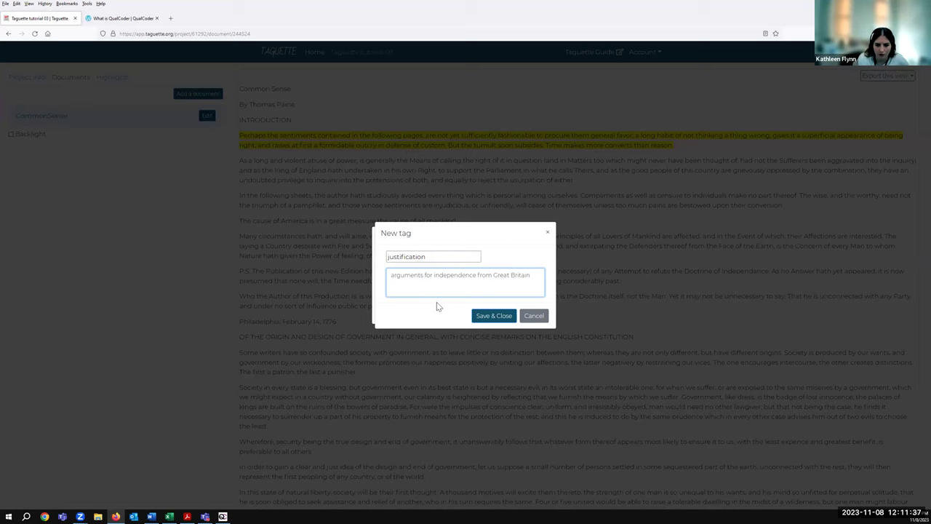
{"action": "left_click", "coordinate": [487, 316]}
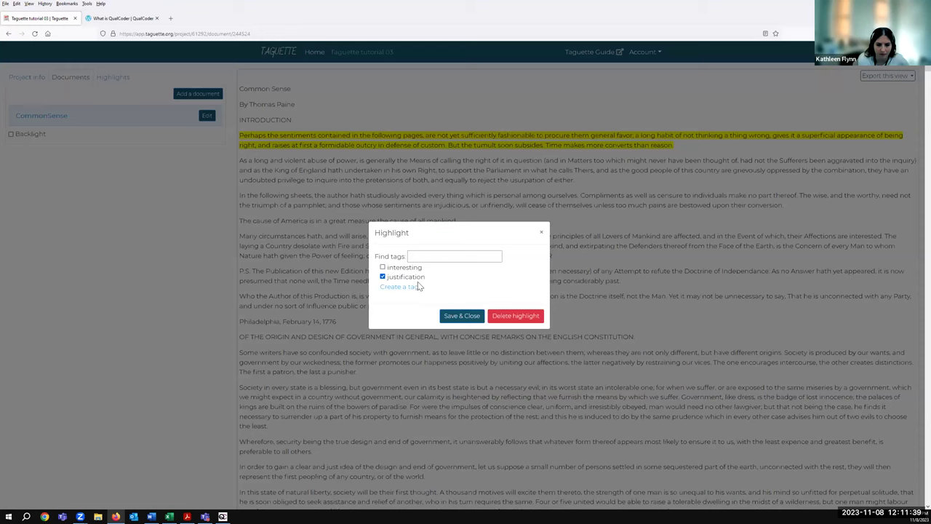
Step: Save the highlight tagged justification, and start a new highlight on the paragraph from "Some writers" to "the last a punisher"
{"action": "left_click", "coordinate": [453, 317]}
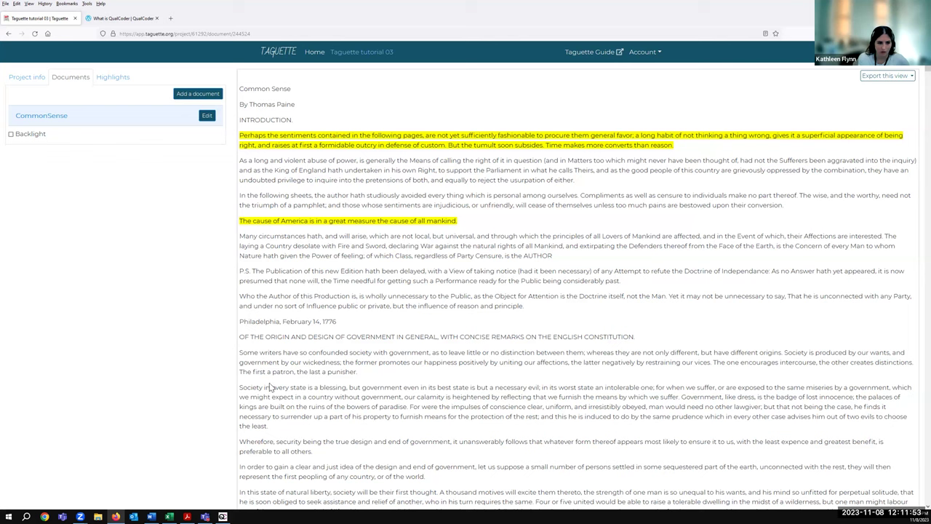
{"action": "left_click_drag", "start_coordinate": [241, 354], "coordinate": [360, 373]}
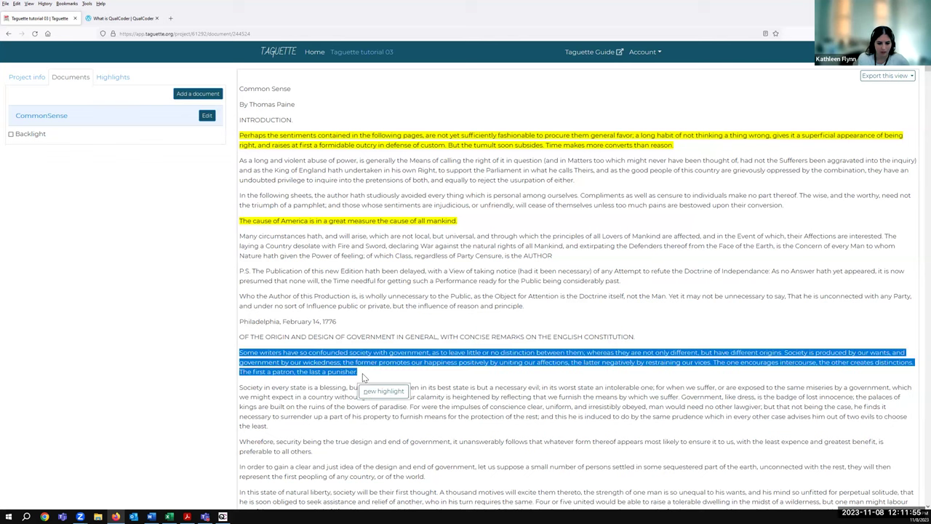
{"action": "left_click", "coordinate": [379, 392]}
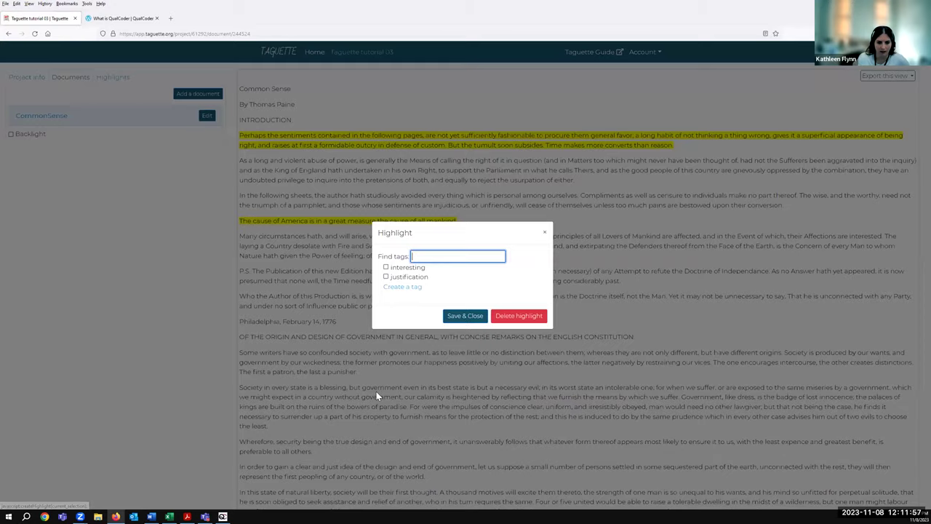
Step: Create a government tag described as "the role of government" for this highlight, also tag it interesting, and save it
{"action": "left_click", "coordinate": [407, 290]}
{"action": "left_click", "coordinate": [424, 257]}
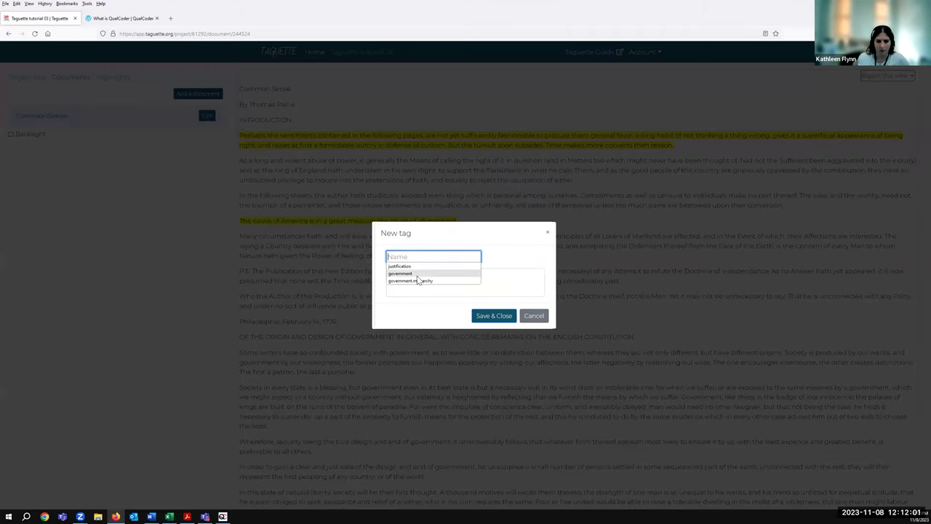
{"action": "left_click", "coordinate": [416, 274]}
{"action": "left_click", "coordinate": [419, 280]}
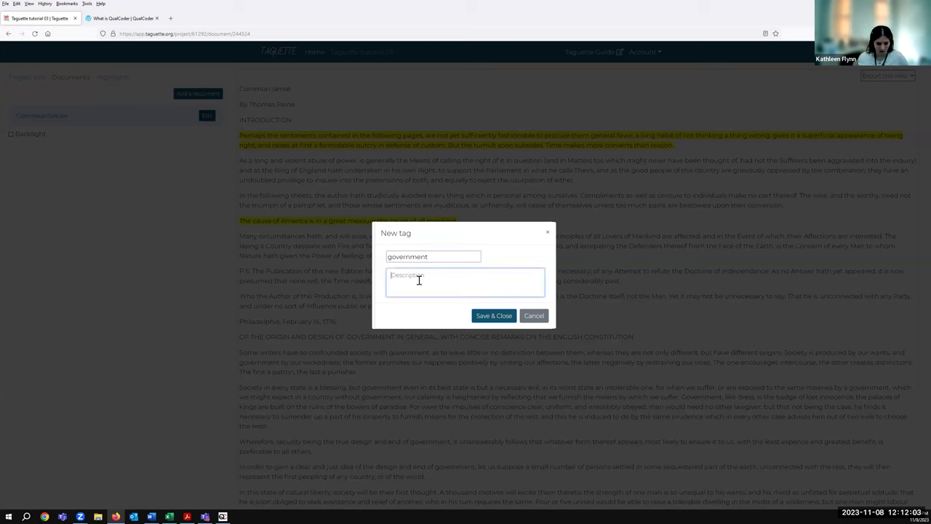
{"action": "type", "text": "the role of government"}
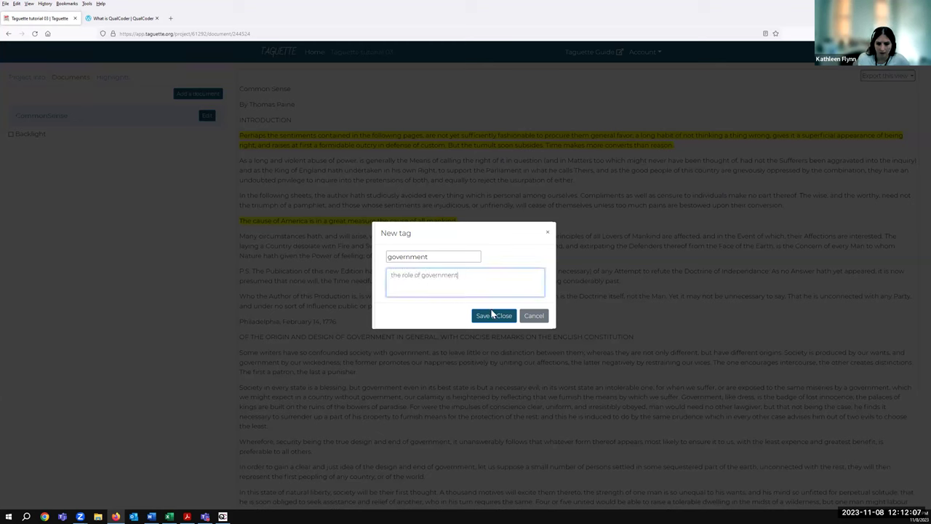
{"action": "left_click", "coordinate": [499, 315]}
{"action": "left_click", "coordinate": [384, 272]}
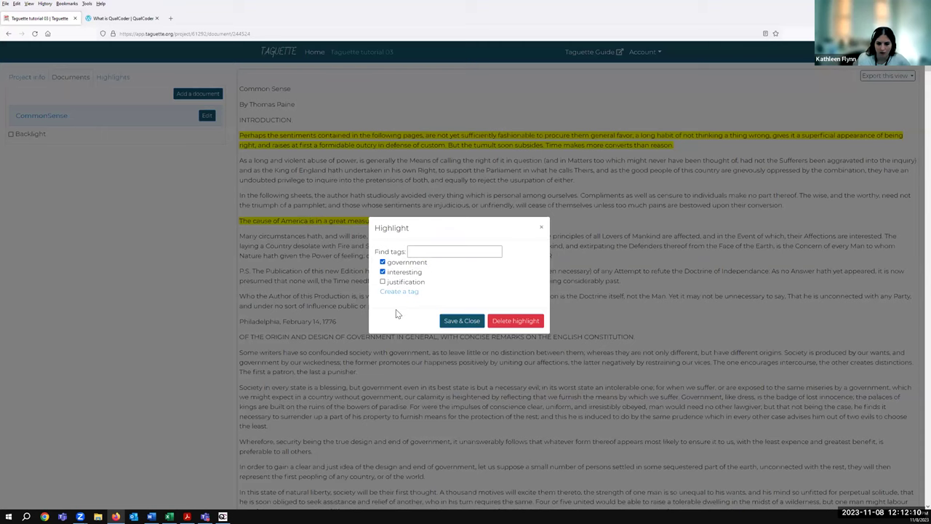
{"action": "left_click", "coordinate": [456, 322]}
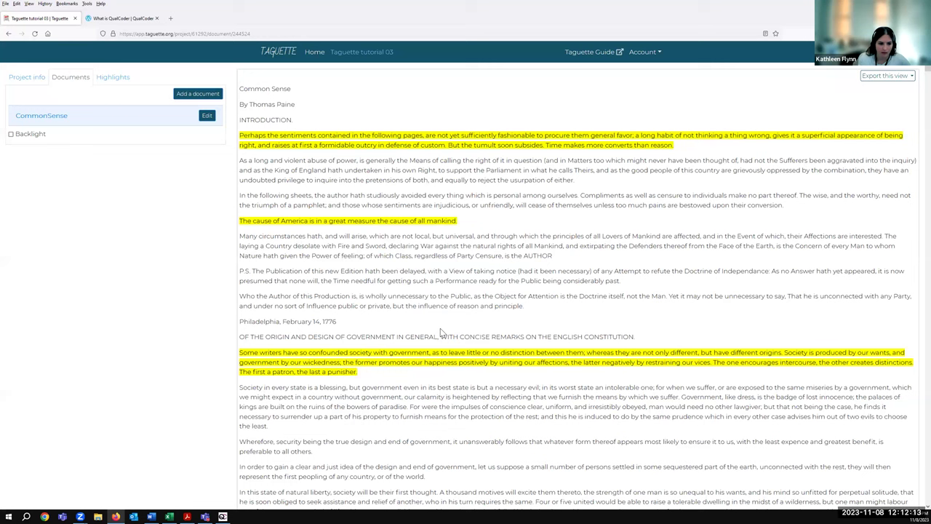
Step: Highlight the paragraph from "Who the Author of this Production" to "reason and principle" and tag it as justification
{"action": "left_click_drag", "start_coordinate": [242, 295], "coordinate": [526, 305]}
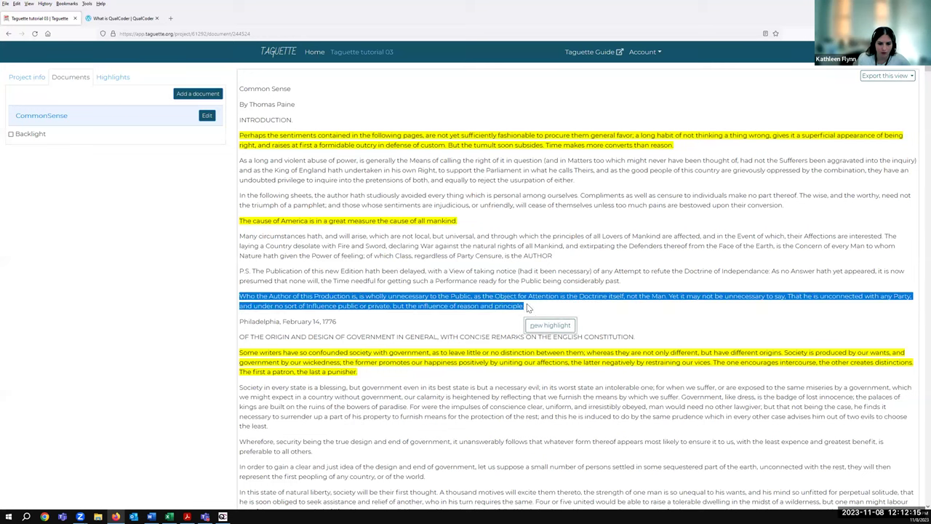
{"action": "left_click", "coordinate": [549, 320]}
{"action": "left_click", "coordinate": [386, 281]}
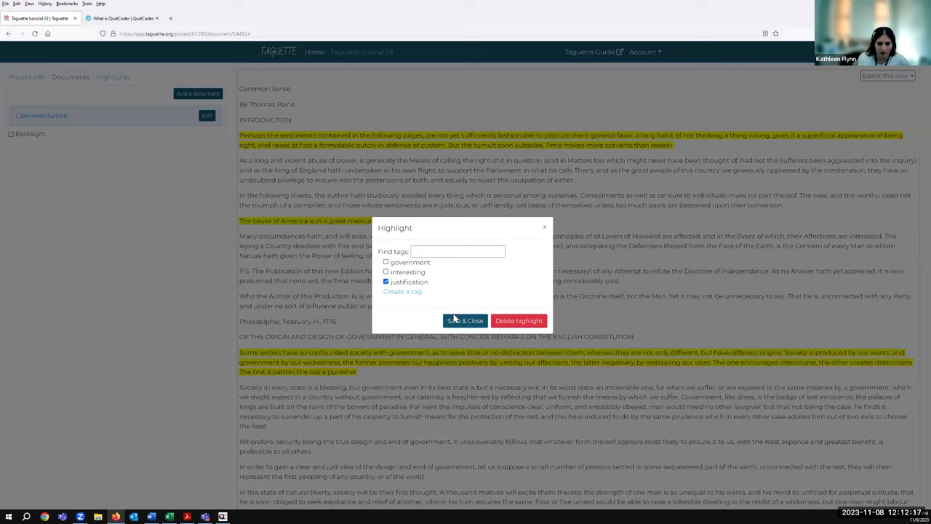
{"action": "left_click", "coordinate": [458, 322]}
Step: Highlight the words "n the following sheets, the author hath st" in the introduction and tag them as government
{"action": "left_click_drag", "start_coordinate": [242, 195], "coordinate": [366, 197]}
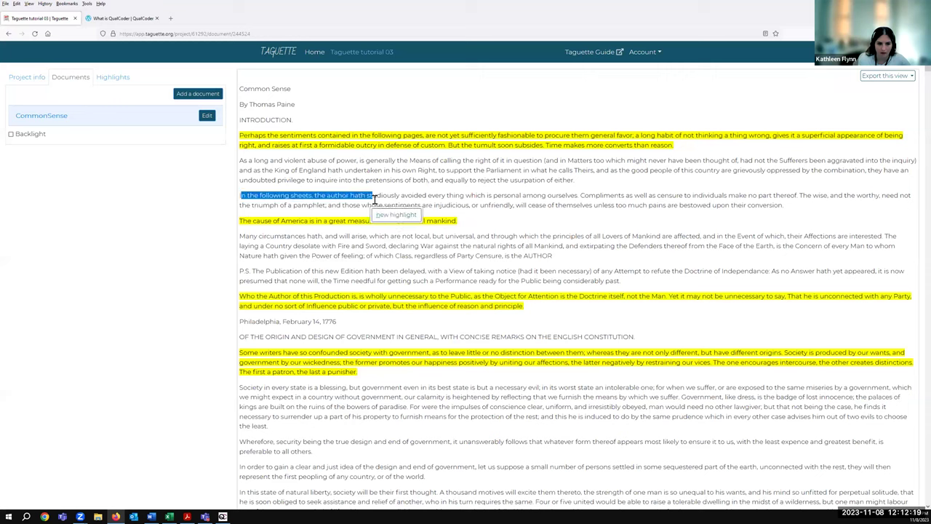
{"action": "left_click", "coordinate": [387, 217]}
{"action": "left_click", "coordinate": [385, 262]}
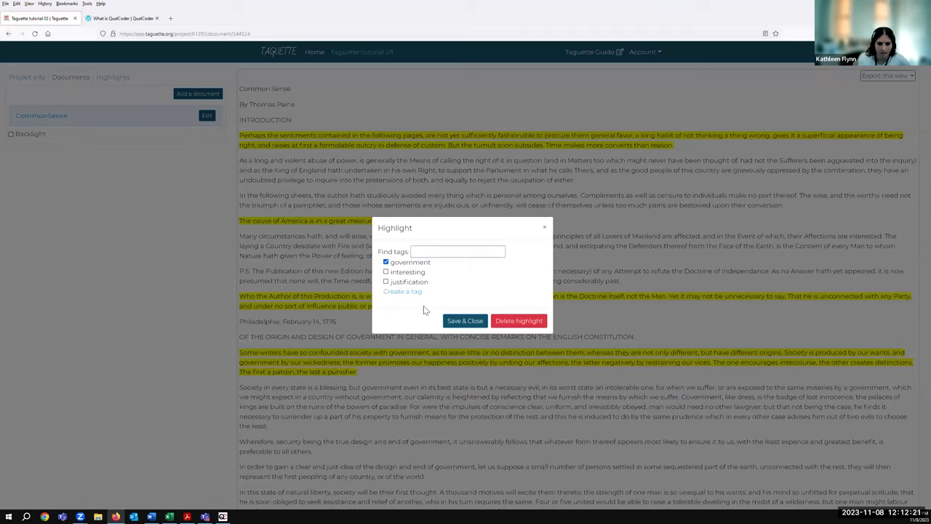
{"action": "left_click", "coordinate": [451, 321]}
Step: Highlight the paragraph from "Wherefore, security" to "preferable to all others" and tag it as government
{"action": "left_click_drag", "start_coordinate": [241, 441], "coordinate": [313, 452]}
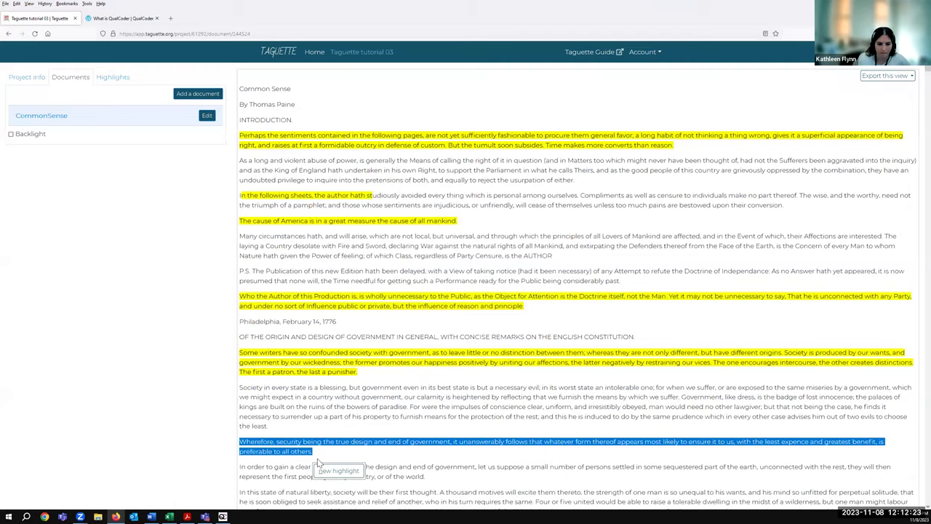
{"action": "left_click", "coordinate": [337, 472]}
{"action": "left_click", "coordinate": [385, 262]}
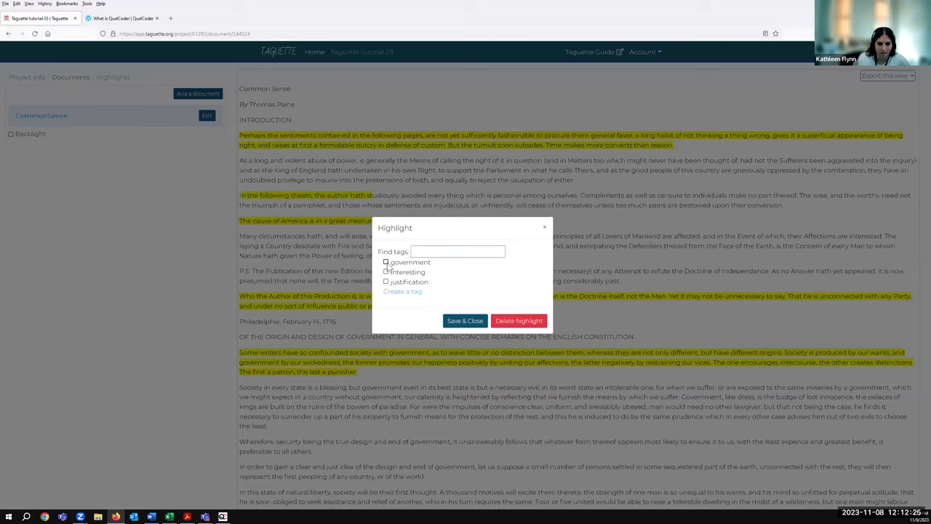
{"action": "left_click", "coordinate": [462, 322]}
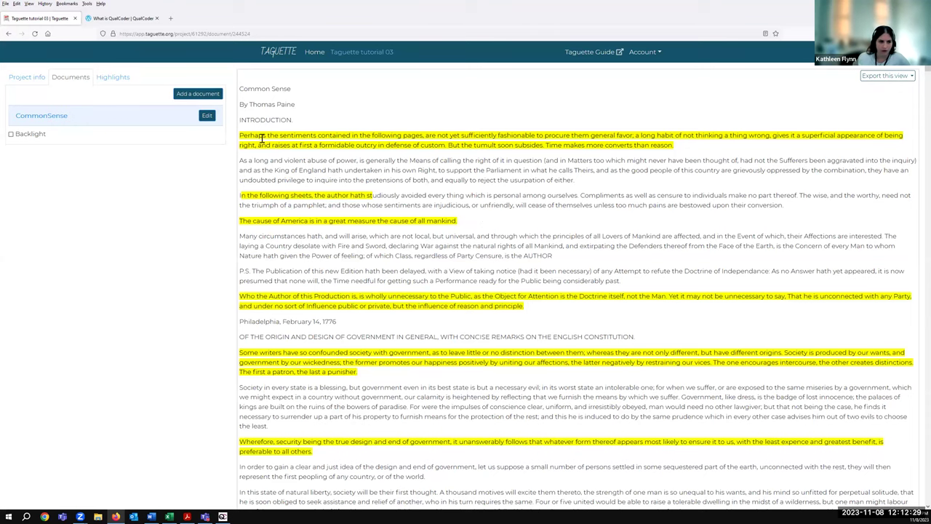
Step: View the highlights carrying the interesting tag, and list the highlights of all tags together
{"action": "left_click", "coordinate": [115, 78]}
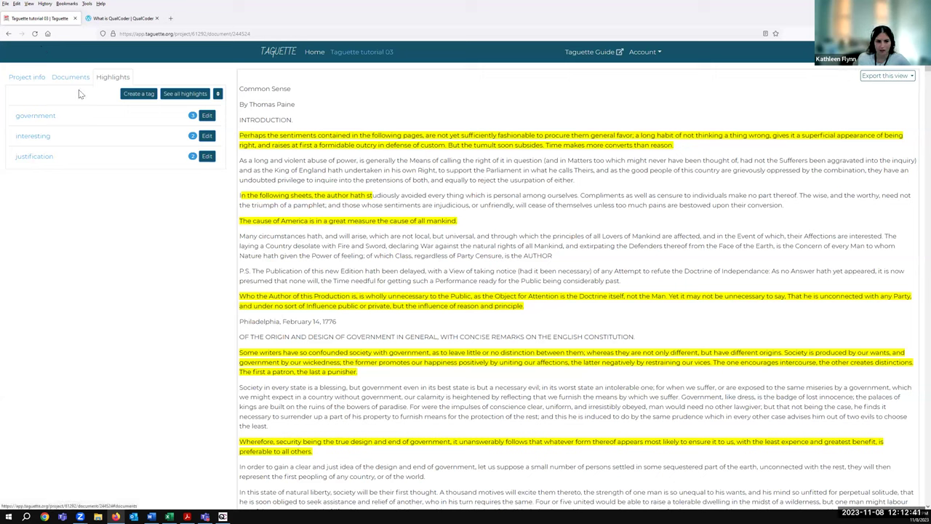
{"action": "left_click", "coordinate": [42, 138]}
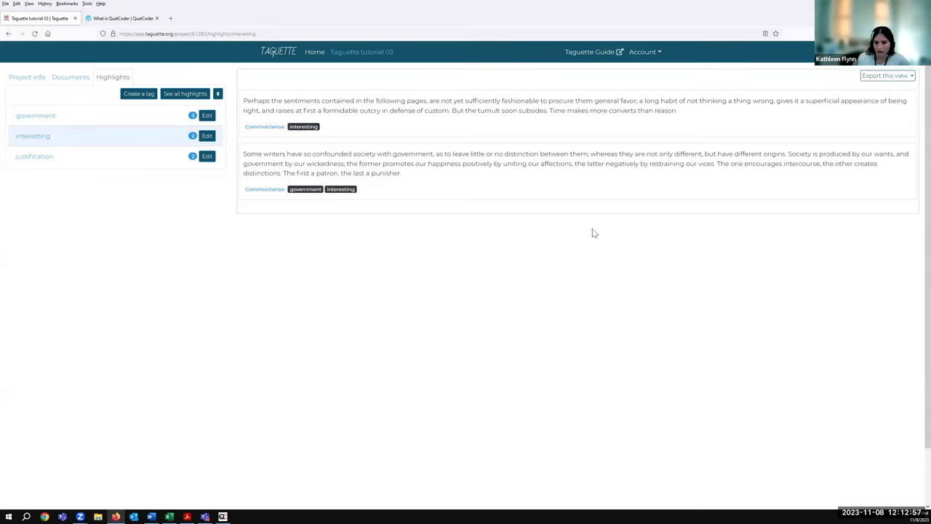
{"action": "left_click", "coordinate": [192, 96]}
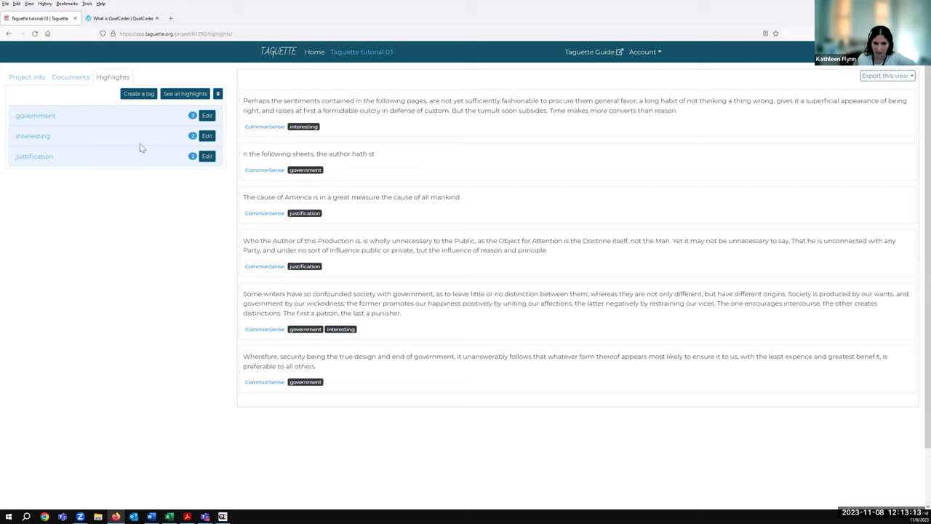
Step: Inspect the editing options of the interesting tag and close them without making a change
{"action": "left_click", "coordinate": [207, 136]}
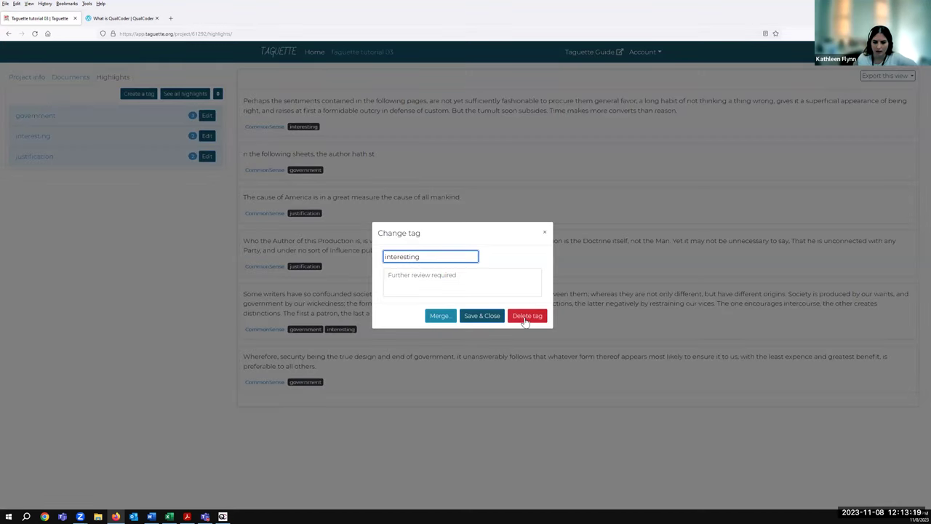
{"action": "left_click", "coordinate": [544, 235]}
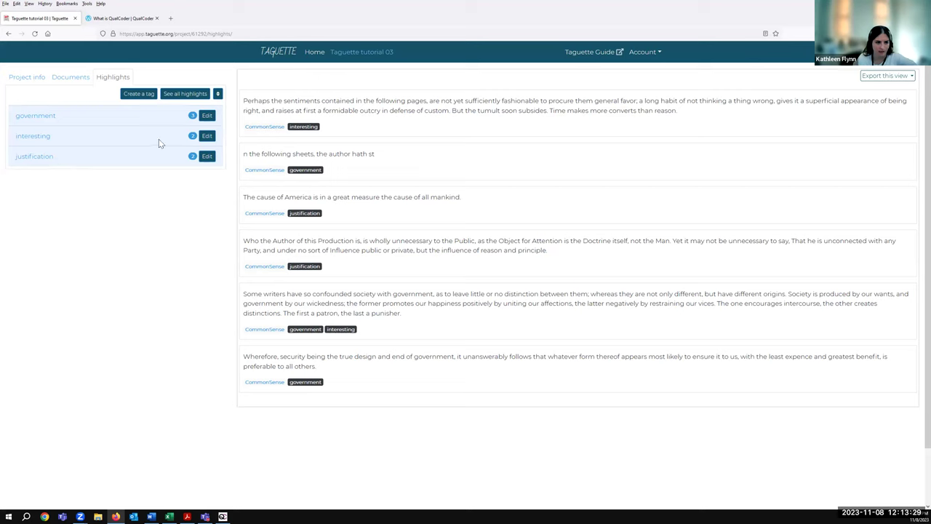
Step: Merge the interesting tag into justification, and reload the page to check the updated highlights and tag list
{"action": "left_click", "coordinate": [209, 138]}
{"action": "left_click", "coordinate": [447, 317]}
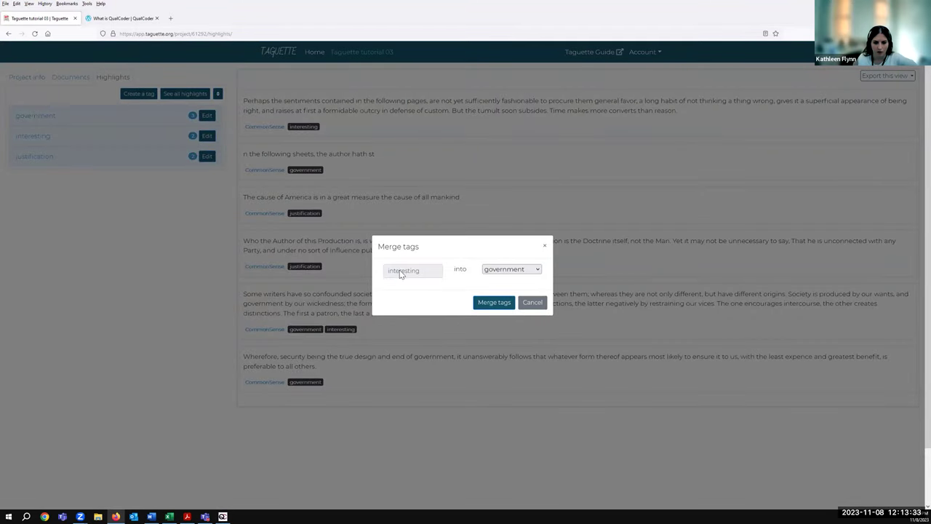
{"action": "left_click", "coordinate": [501, 270]}
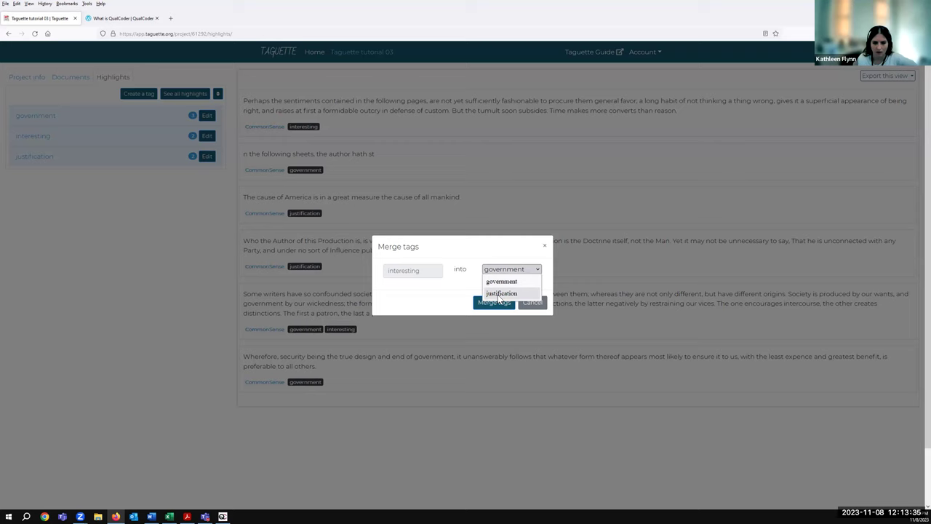
{"action": "left_click", "coordinate": [500, 293]}
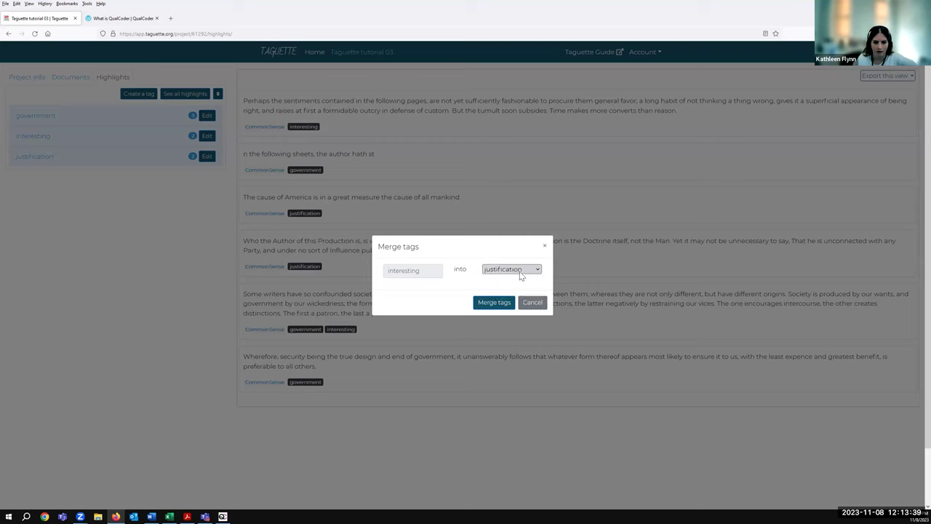
{"action": "left_click", "coordinate": [494, 303]}
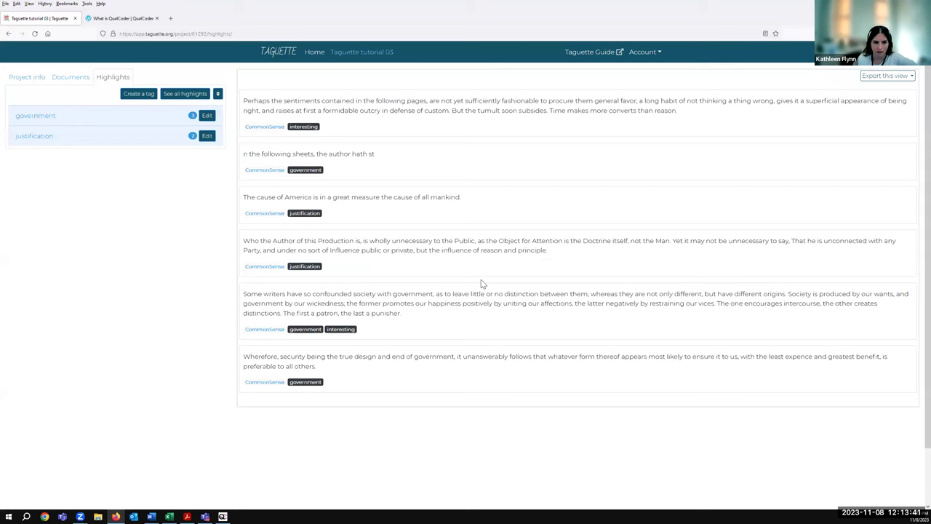
{"action": "left_click", "coordinate": [34, 33]}
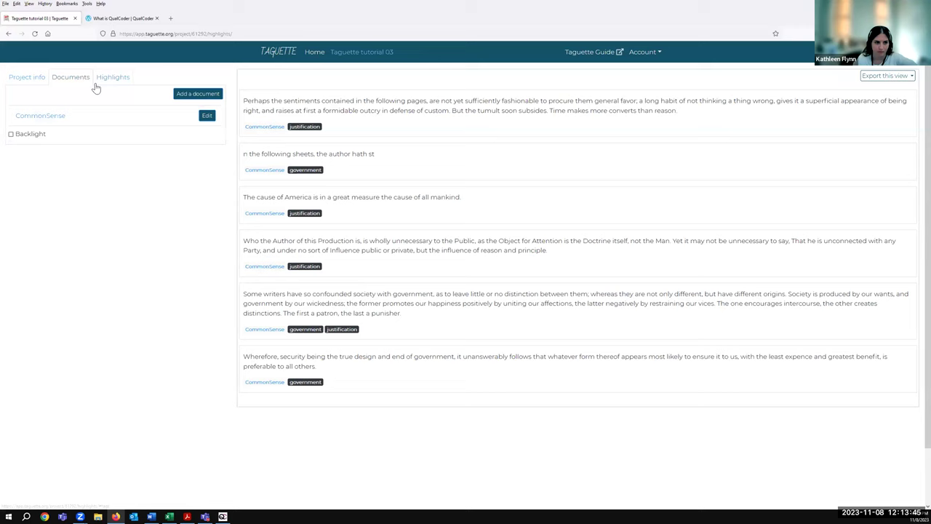
{"action": "left_click", "coordinate": [108, 77]}
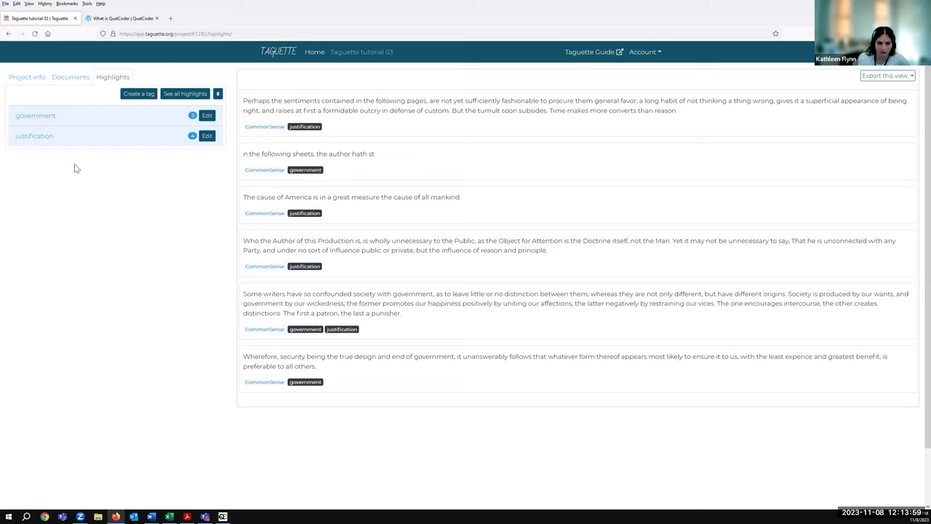
Step: Create a new tag named government.monarchy with no description
{"action": "left_click", "coordinate": [145, 97]}
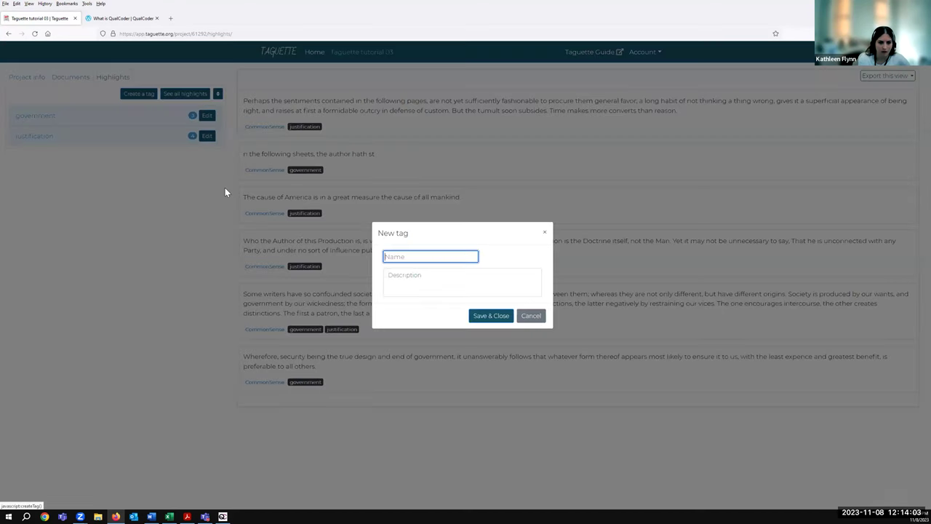
{"action": "left_click", "coordinate": [402, 255]}
{"action": "left_click", "coordinate": [407, 281]}
{"action": "left_click_drag", "start_coordinate": [385, 257], "coordinate": [425, 266]}
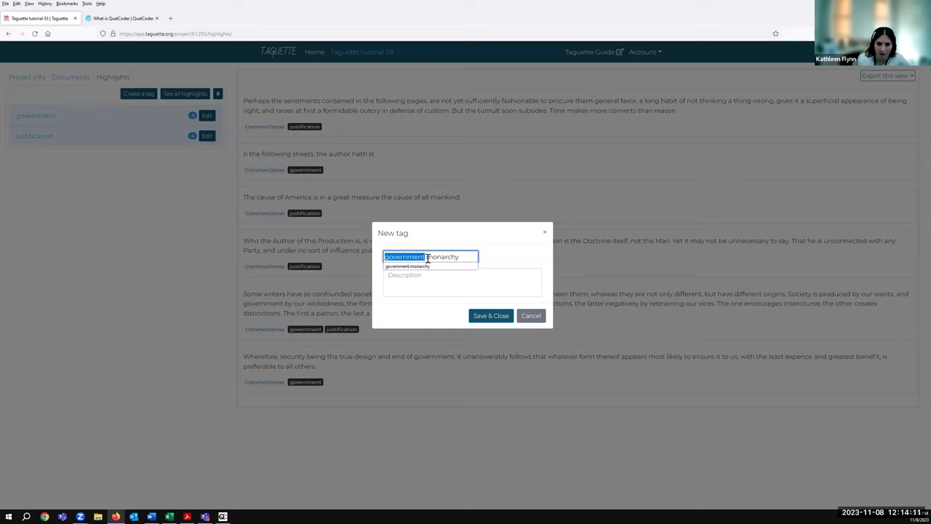
{"action": "double_click", "coordinate": [429, 258]}
{"action": "left_click", "coordinate": [427, 258]}
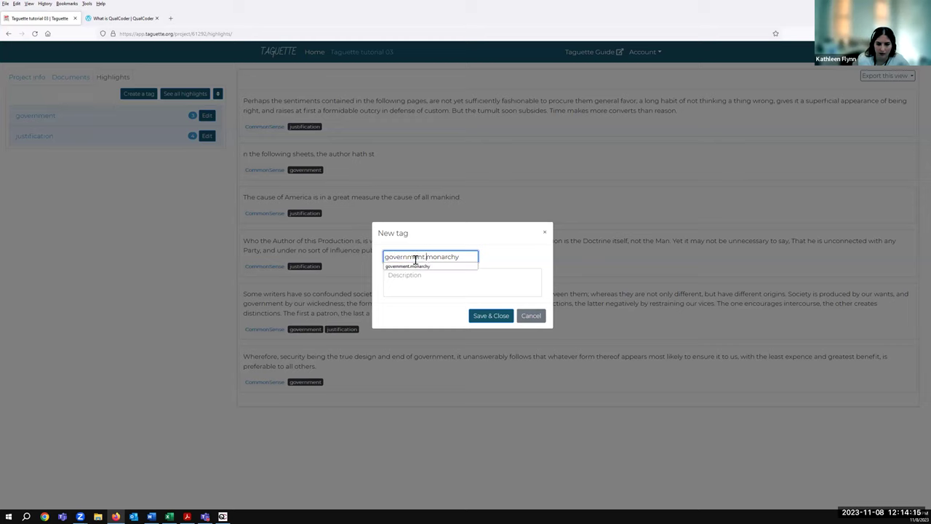
{"action": "left_click", "coordinate": [462, 257]}
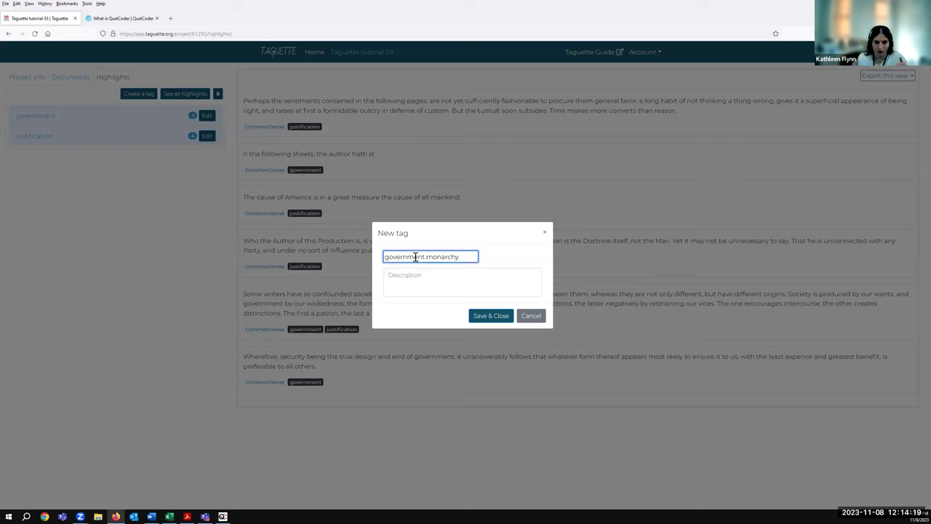
{"action": "left_click", "coordinate": [484, 317]}
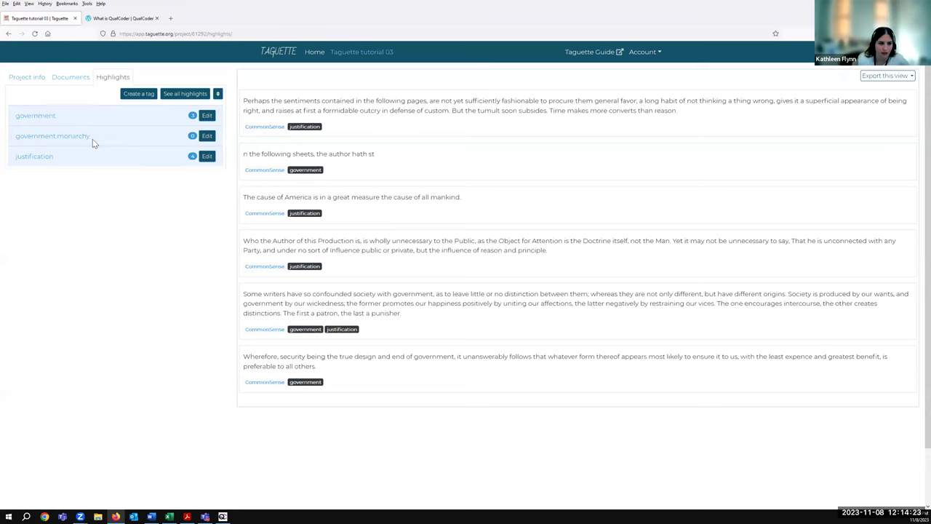
Step: Highlight the phrase "King of England" in the CommonSense document and tag it with government.monarchy
{"action": "left_click", "coordinate": [72, 78]}
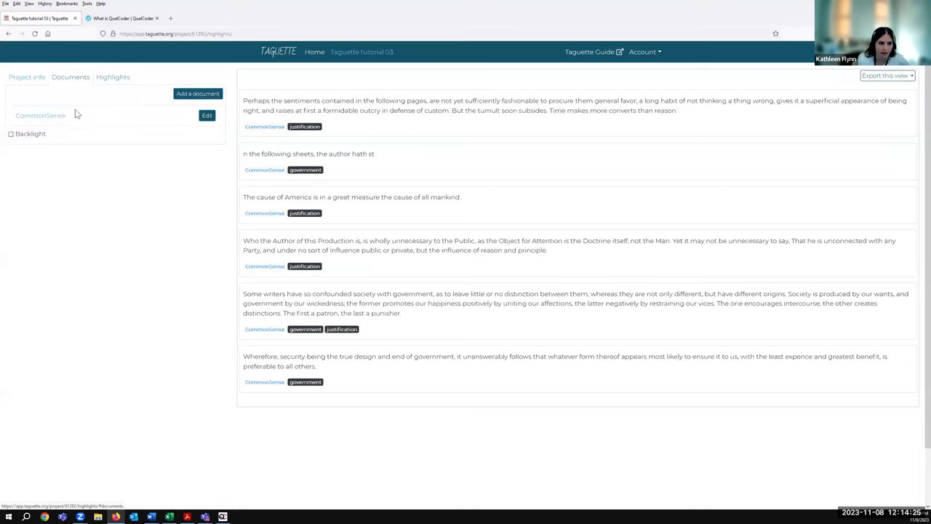
{"action": "left_click", "coordinate": [56, 117]}
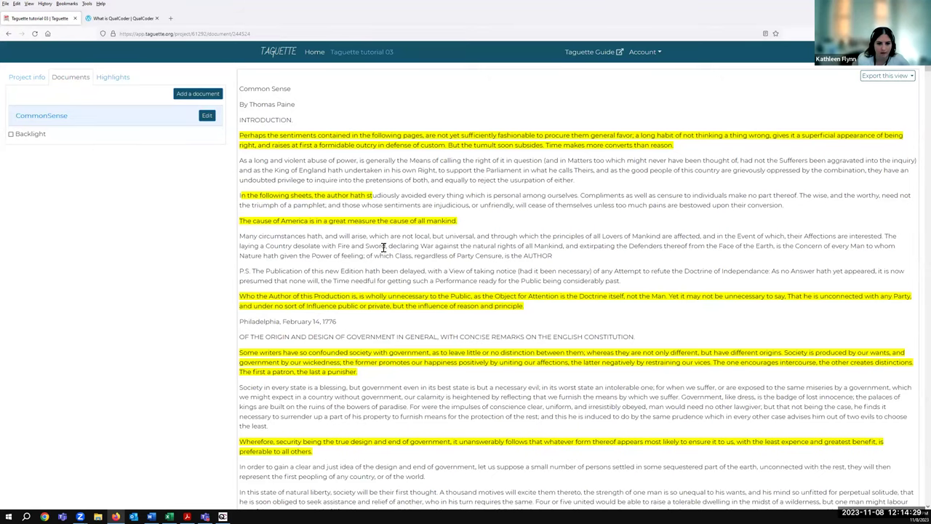
{"action": "left_click_drag", "start_coordinate": [274, 170], "coordinate": [327, 169]}
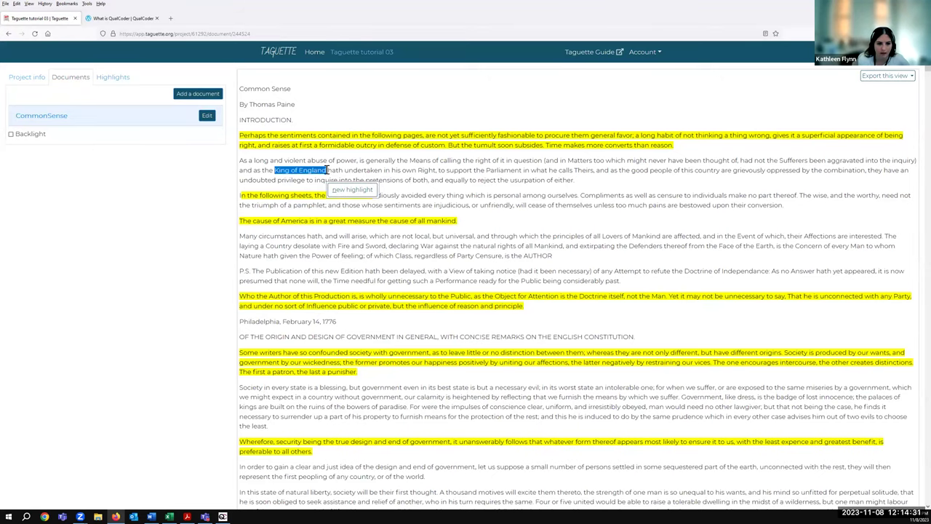
{"action": "left_click", "coordinate": [352, 190]}
{"action": "left_click", "coordinate": [385, 272]}
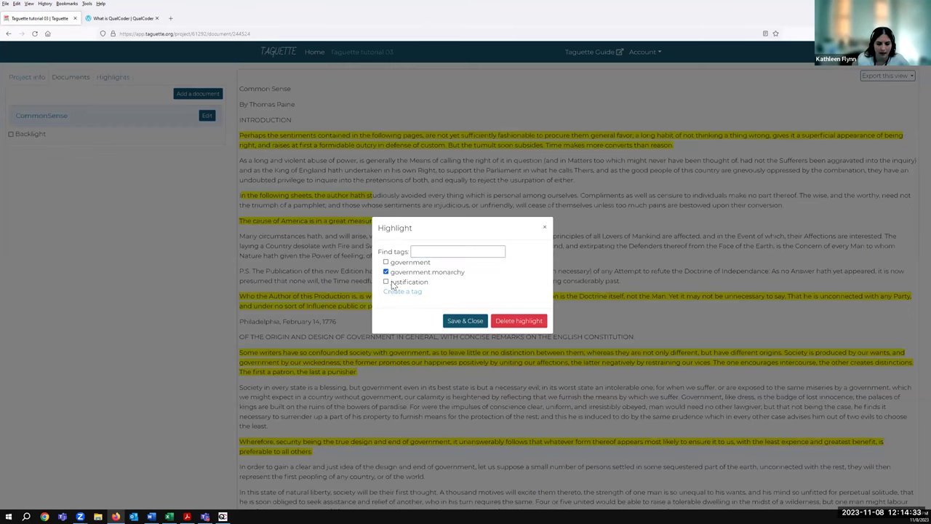
{"action": "left_click", "coordinate": [456, 322]}
Step: List all highlights, and compare those shown for the government tag with those of its subtag government.monarchy
{"action": "left_click", "coordinate": [123, 82]}
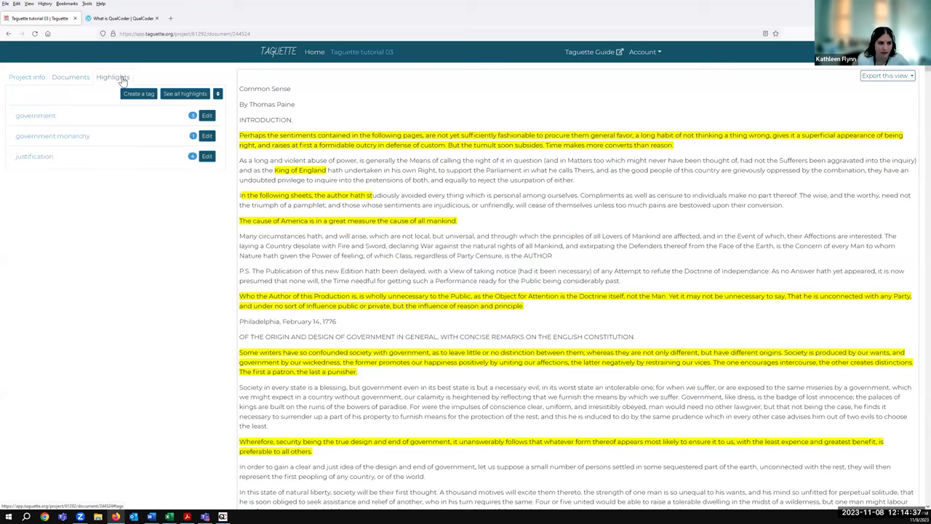
{"action": "left_click", "coordinate": [173, 97]}
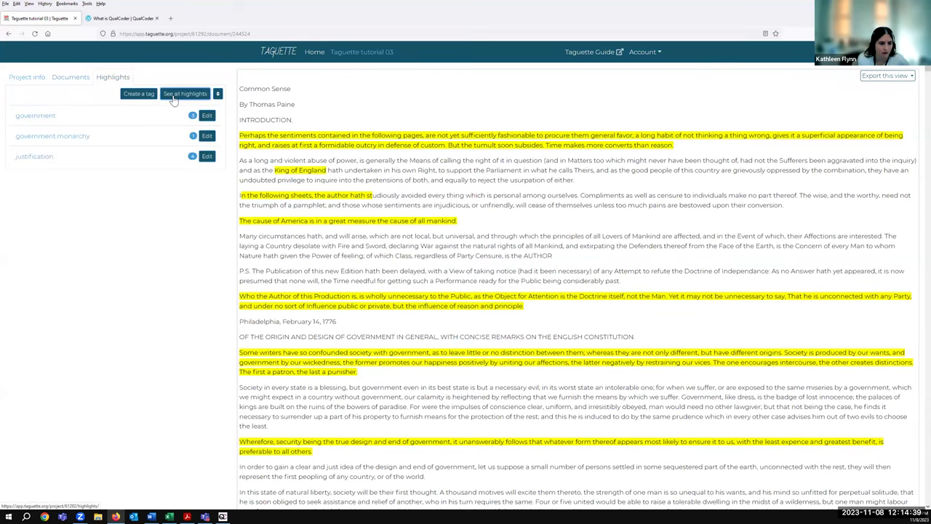
{"action": "left_click", "coordinate": [41, 117]}
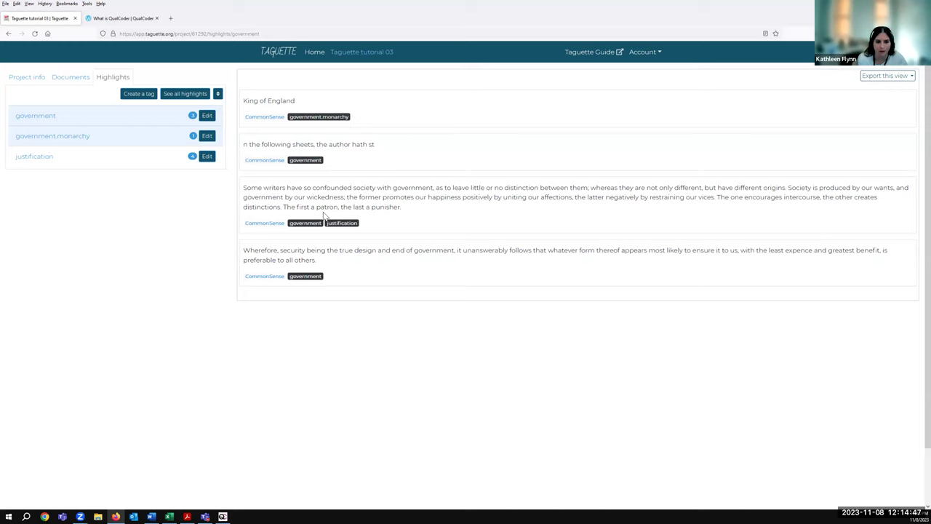
{"action": "left_click", "coordinate": [62, 143]}
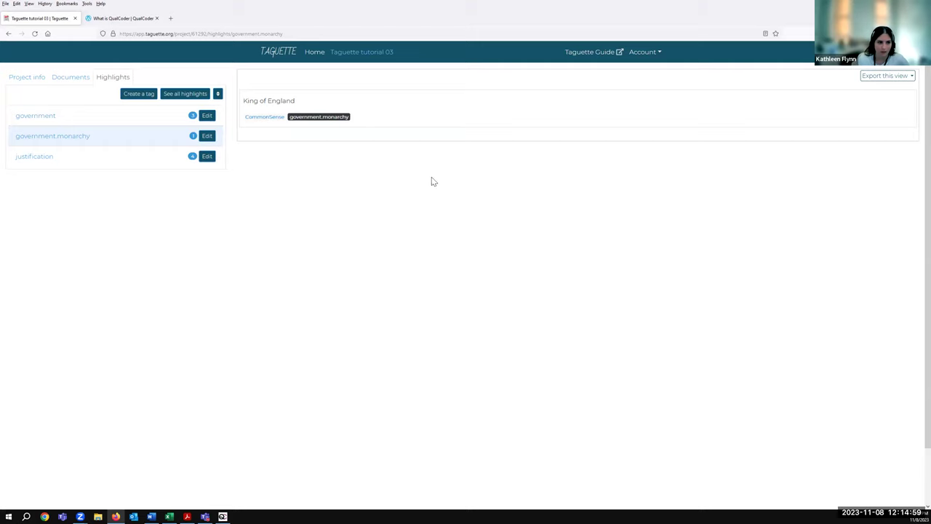
Step: Export the highlighted CommonSense document as HTML, inspect the tags in the exported file, and check the other export formats
{"action": "left_click", "coordinate": [64, 78]}
{"action": "left_click", "coordinate": [48, 119]}
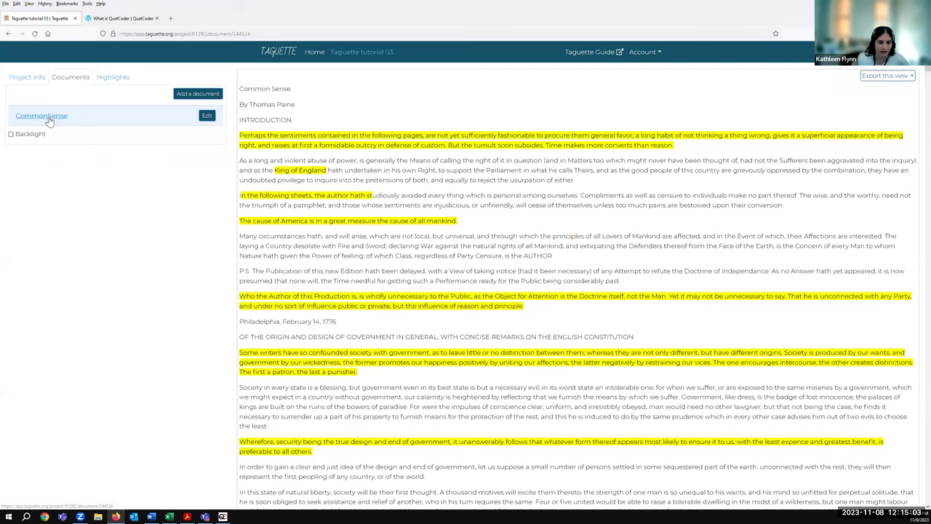
{"action": "left_click", "coordinate": [887, 78]}
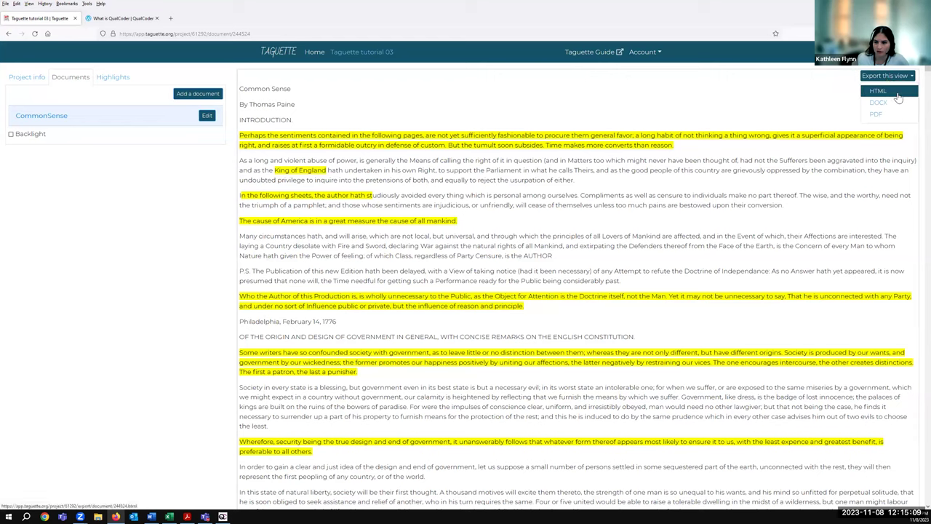
{"action": "left_click", "coordinate": [898, 95]}
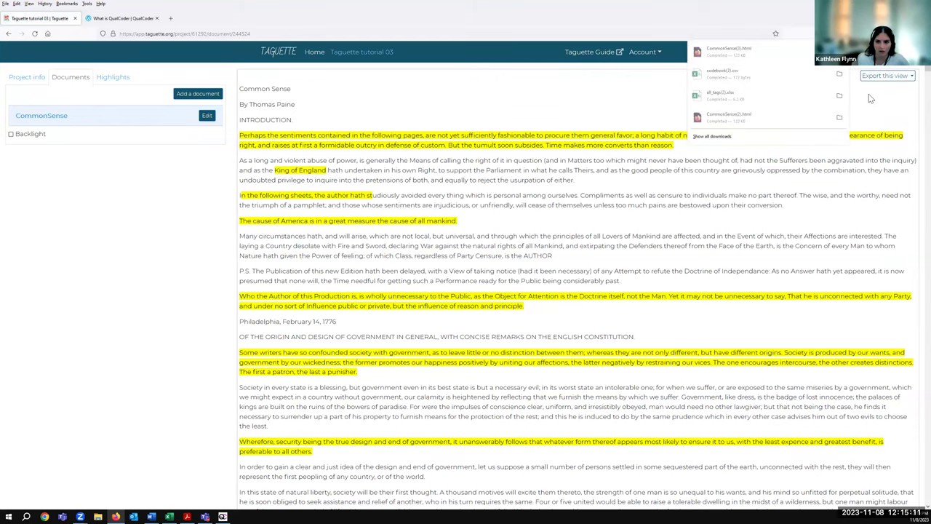
{"action": "left_click", "coordinate": [755, 54]}
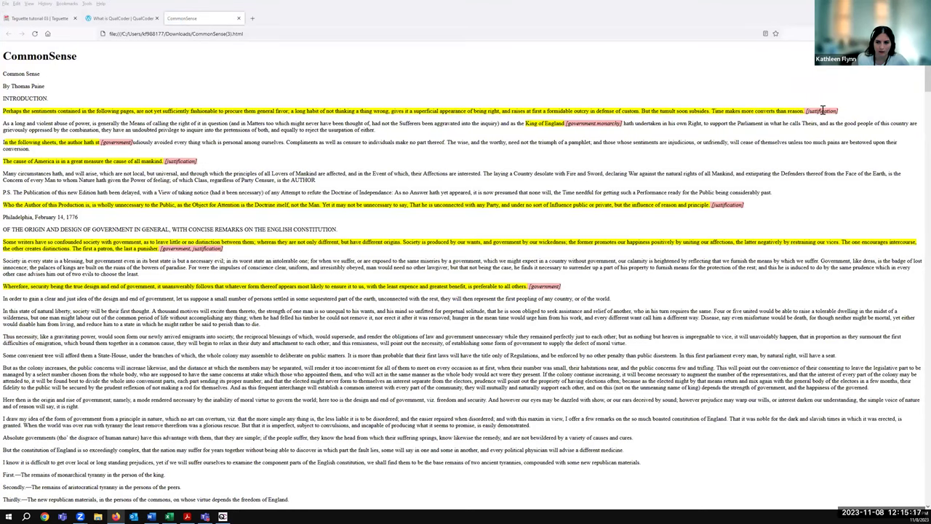
{"action": "left_click", "coordinate": [238, 19]}
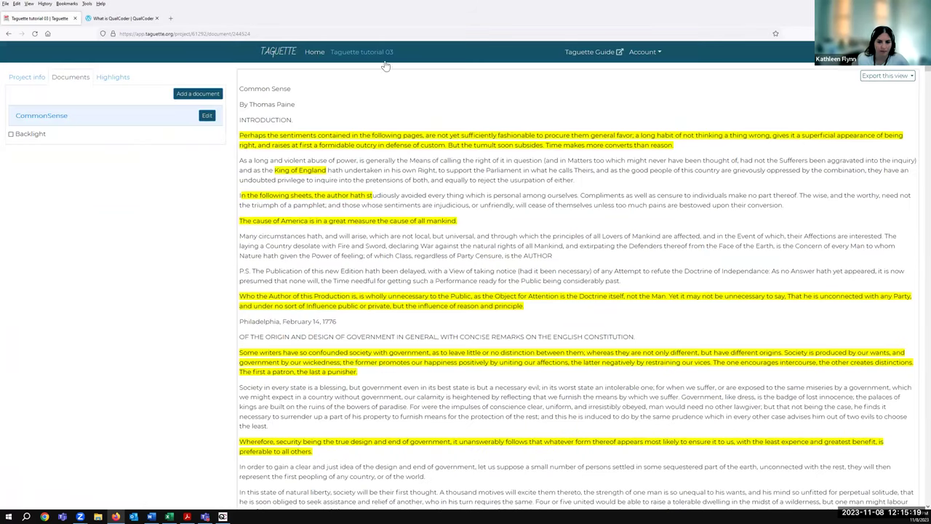
{"action": "left_click", "coordinate": [886, 76]}
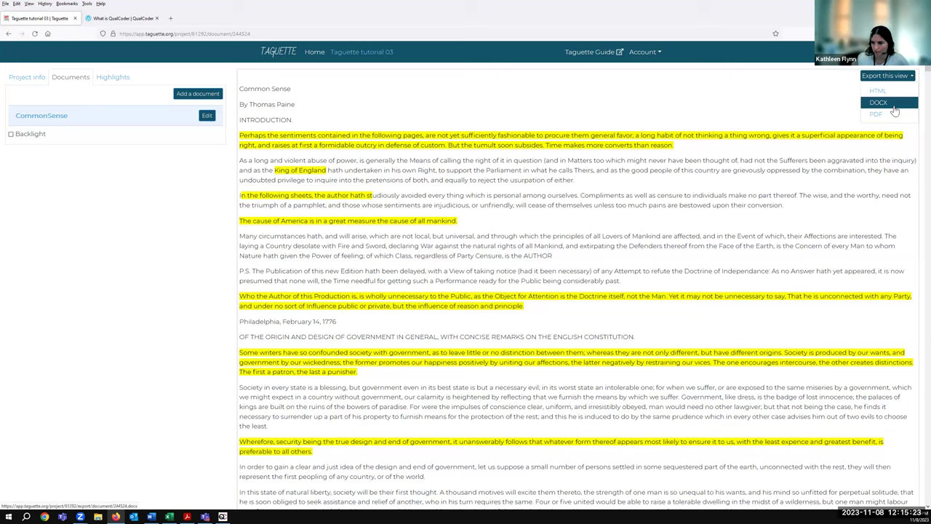
{"action": "left_click", "coordinate": [895, 109]}
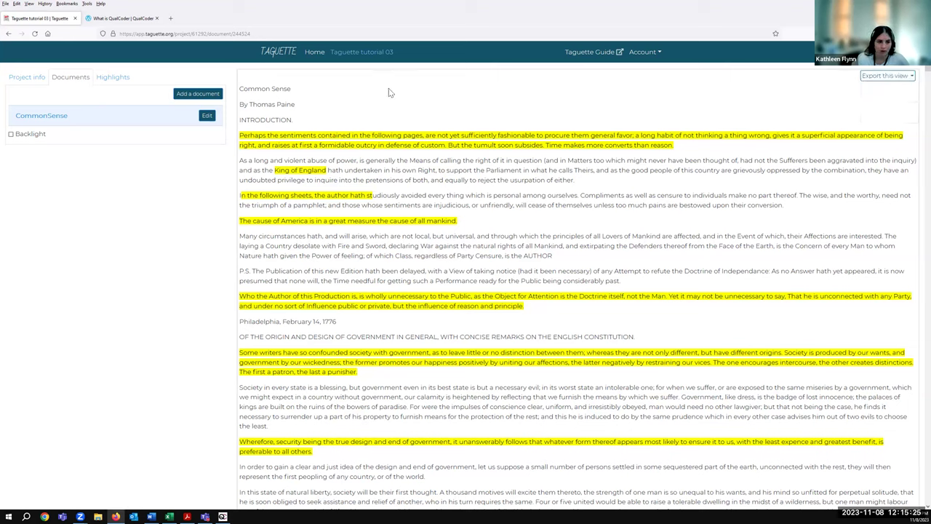
Step: Export the highlights of all tags as an Excel file, inspect the exported spreadsheet and close it
{"action": "left_click", "coordinate": [112, 80]}
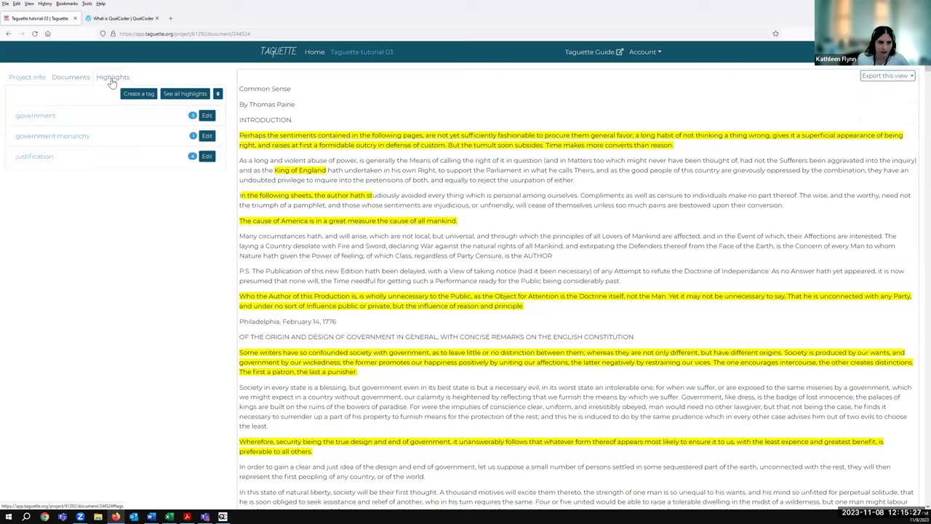
{"action": "left_click", "coordinate": [173, 97]}
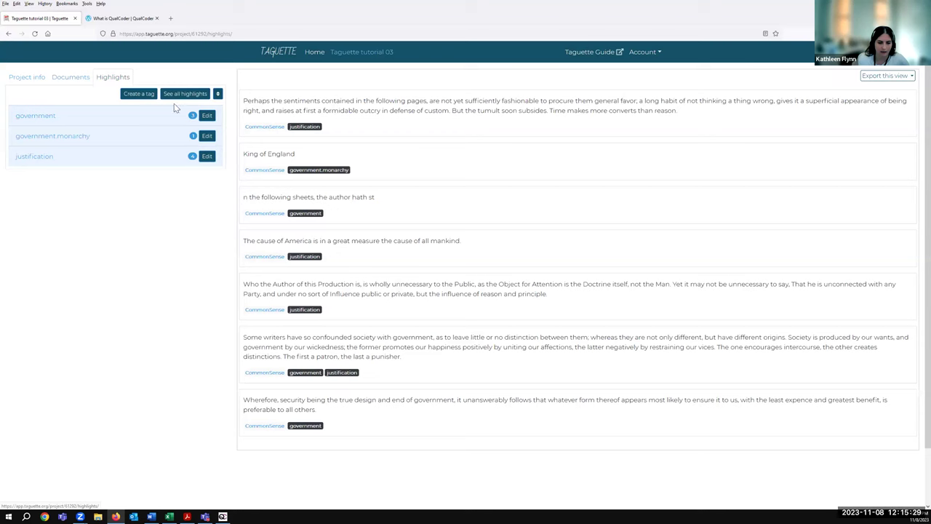
{"action": "left_click", "coordinate": [900, 82]}
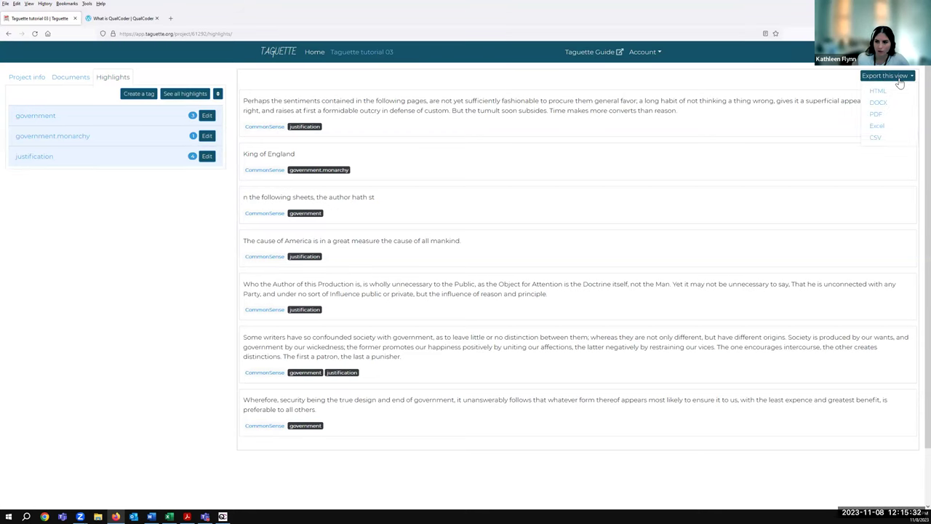
{"action": "left_click", "coordinate": [890, 129]}
{"action": "left_click", "coordinate": [754, 58]}
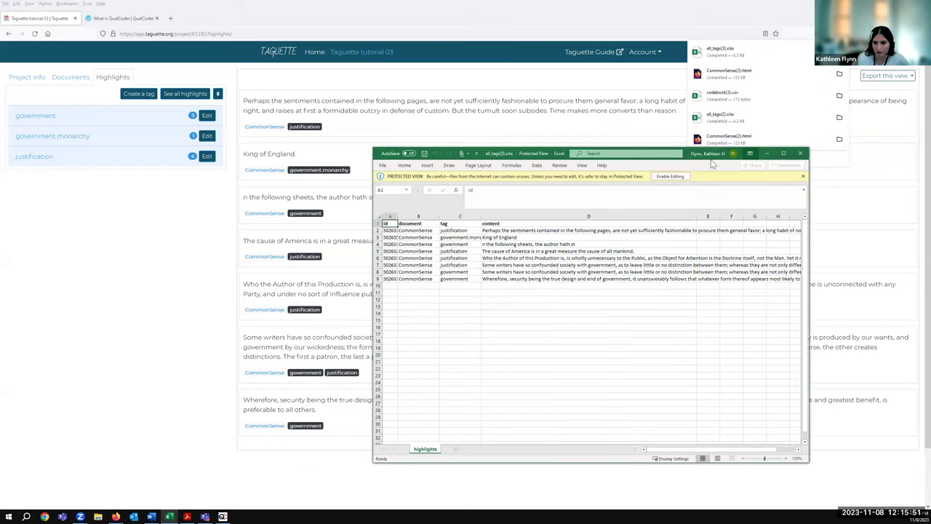
{"action": "left_click", "coordinate": [648, 19]}
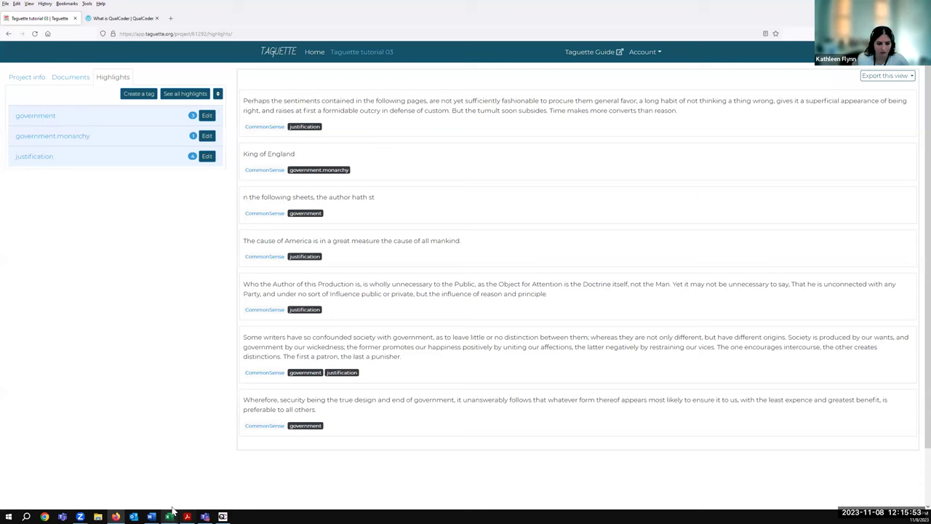
{"action": "mouse_move", "coordinate": [169, 515]}
{"action": "left_click", "coordinate": [195, 484]}
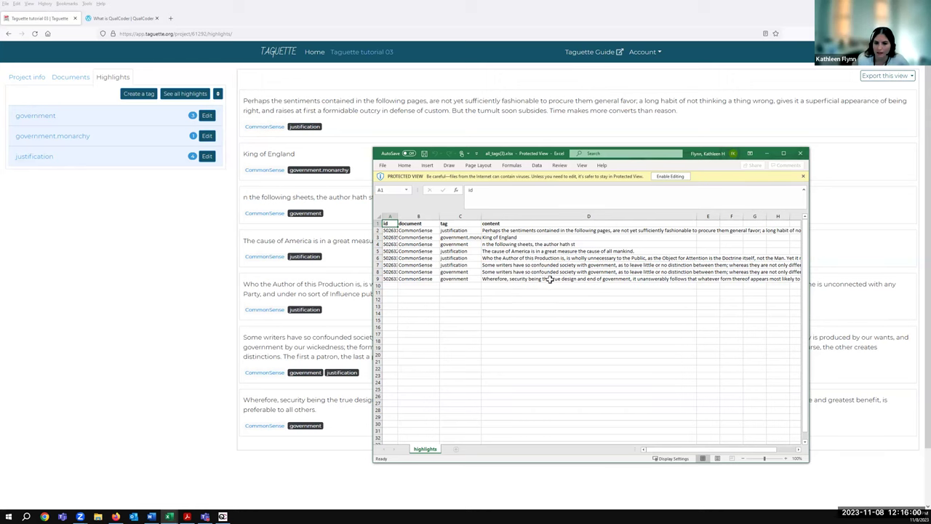
{"action": "left_click", "coordinate": [801, 154]}
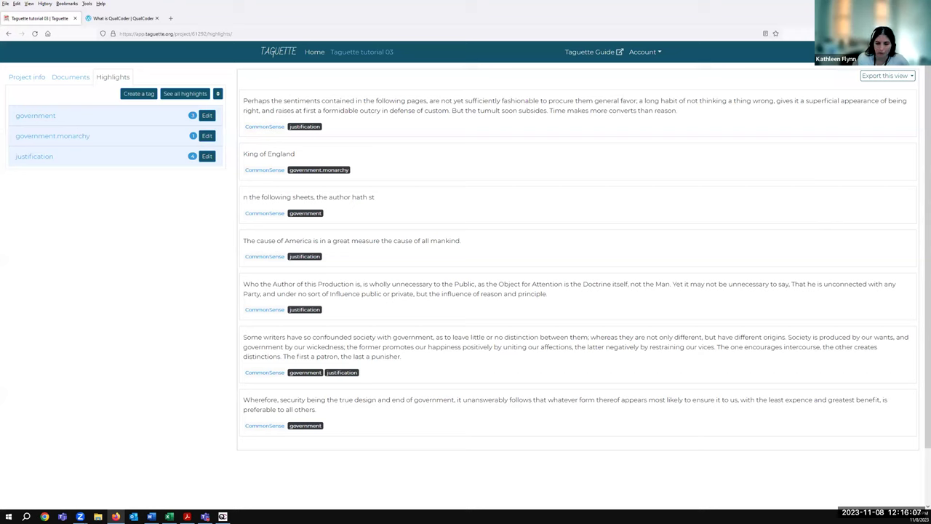
Step: Review the project's collaborator settings and the available permission levels, and leave them without making a change
{"action": "left_click", "coordinate": [31, 78]}
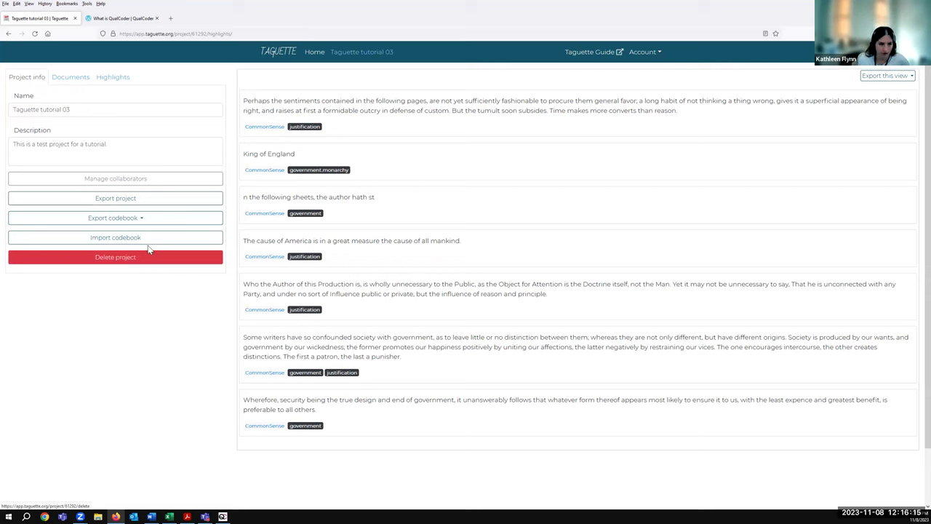
{"action": "left_click", "coordinate": [164, 181]}
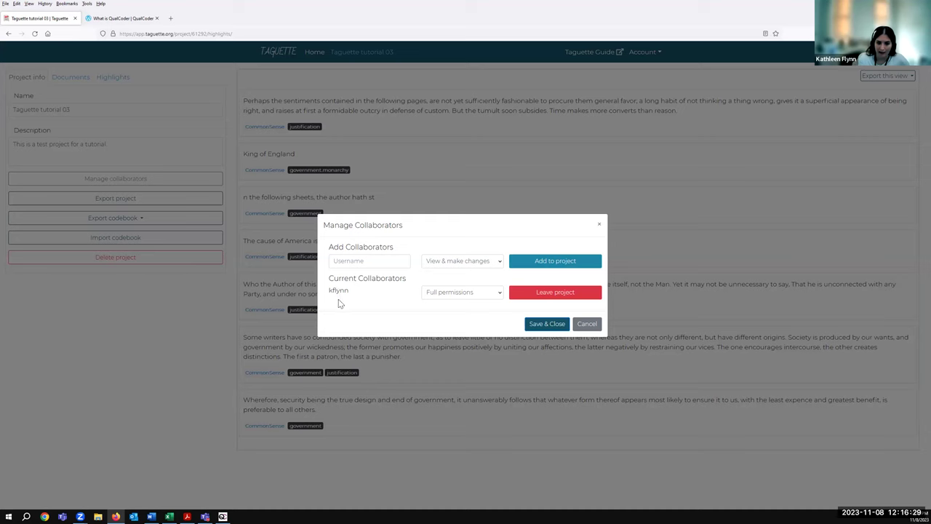
{"action": "left_click", "coordinate": [370, 263]}
{"action": "left_click", "coordinate": [454, 262]}
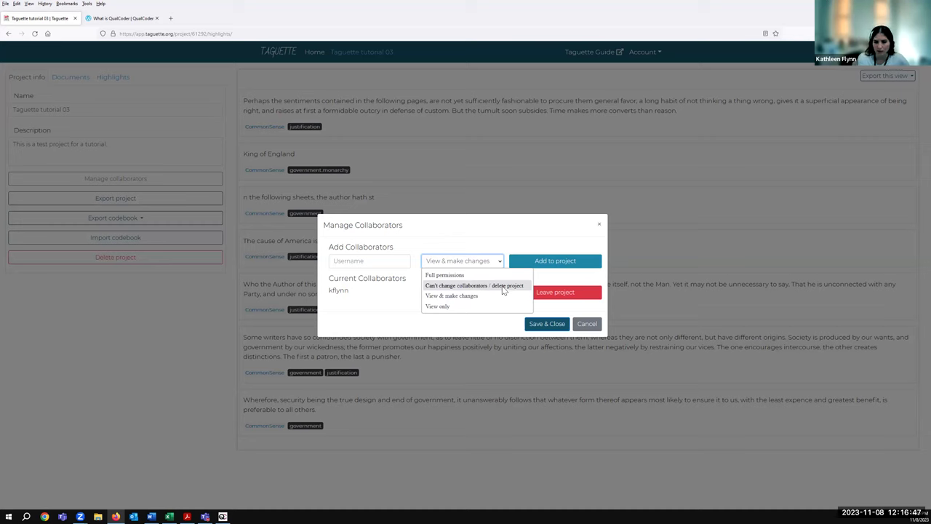
{"action": "left_click", "coordinate": [384, 290]}
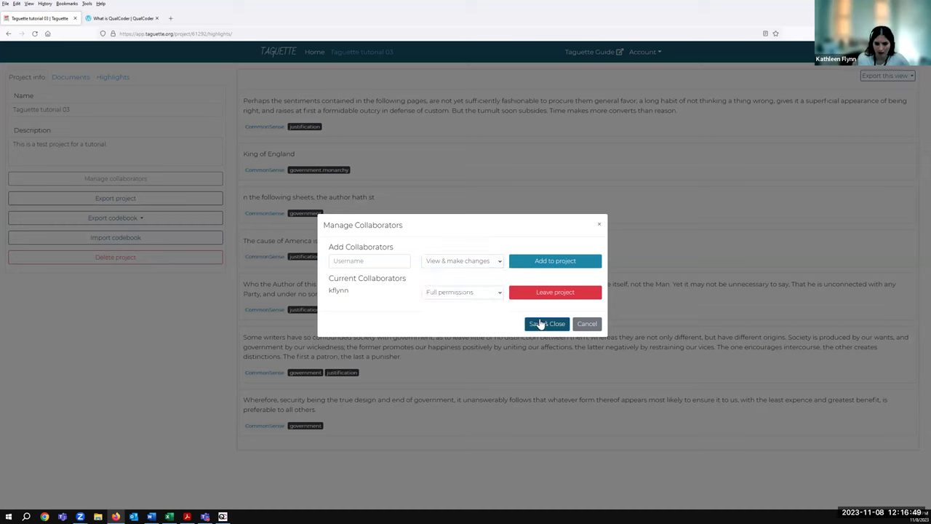
{"action": "left_click", "coordinate": [587, 324]}
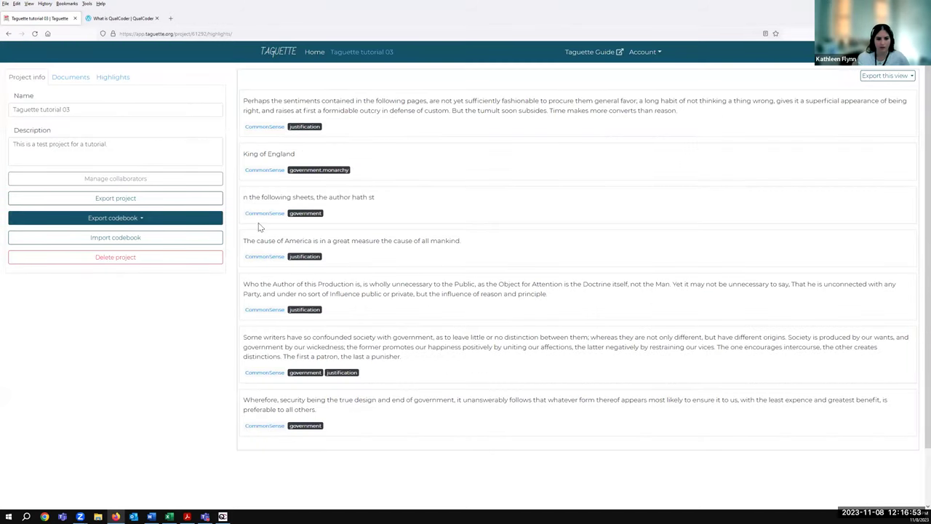
Step: Export the codebook as CSV, open it with the tag column widened to read the entries, and close it without saving
{"action": "left_click", "coordinate": [134, 219]}
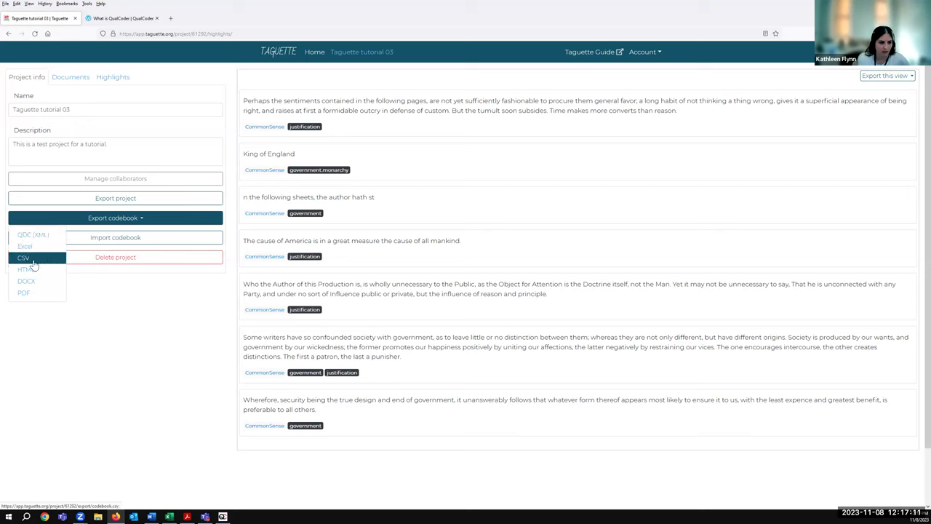
{"action": "left_click", "coordinate": [43, 261]}
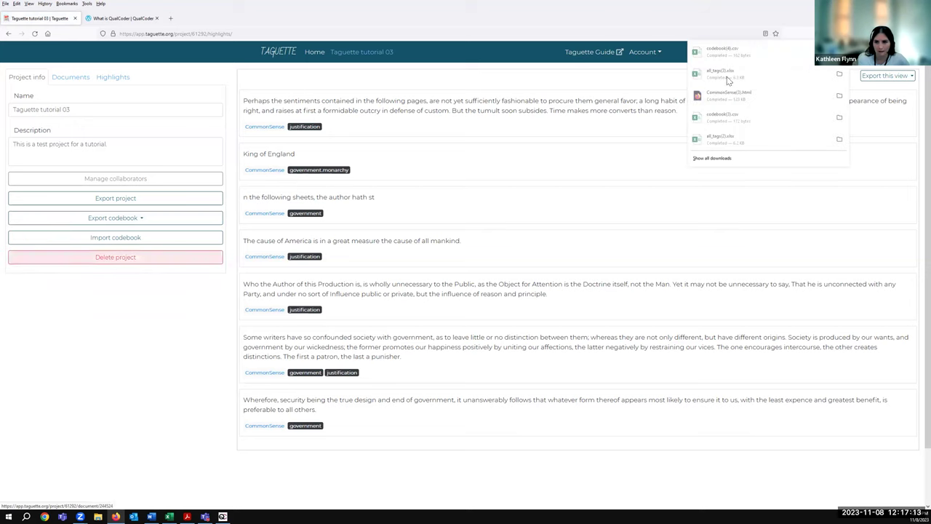
{"action": "left_click", "coordinate": [740, 52]}
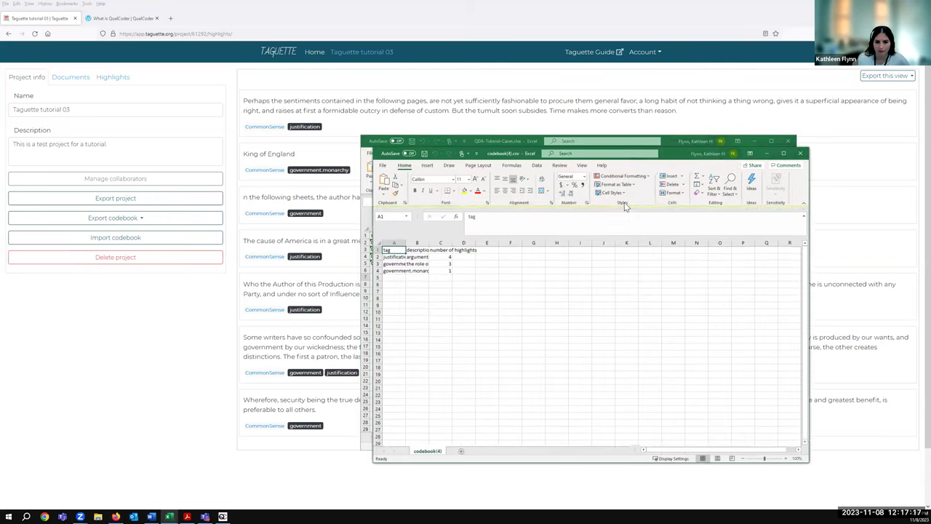
{"action": "left_click_drag", "start_coordinate": [406, 254], "coordinate": [427, 254]}
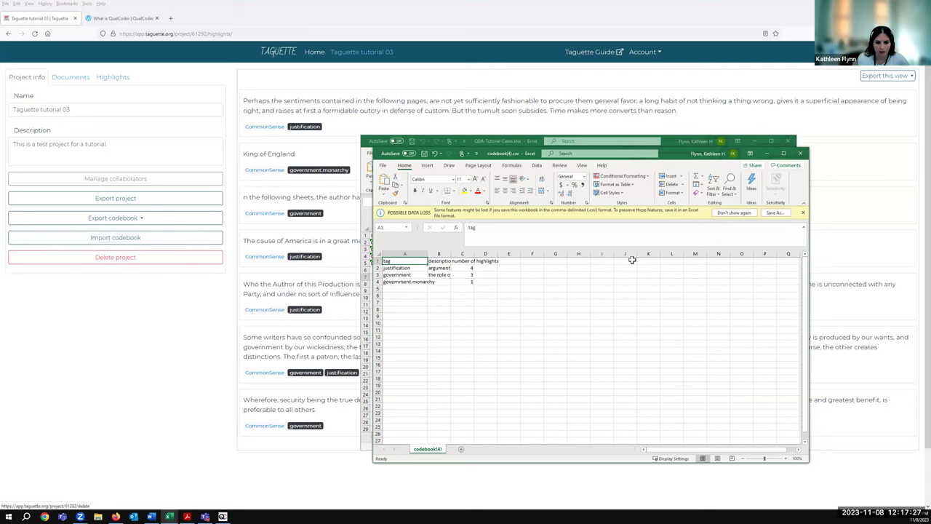
{"action": "left_click", "coordinate": [801, 154]}
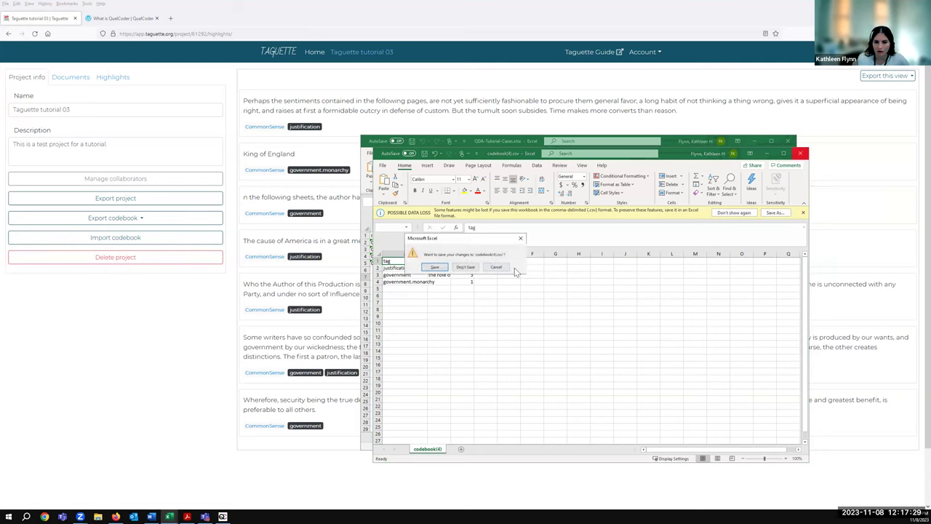
{"action": "left_click", "coordinate": [464, 273]}
Step: Return to the browser and delete the Taguette tutorial 03 project, confirming the deletion
{"action": "left_click", "coordinate": [175, 330]}
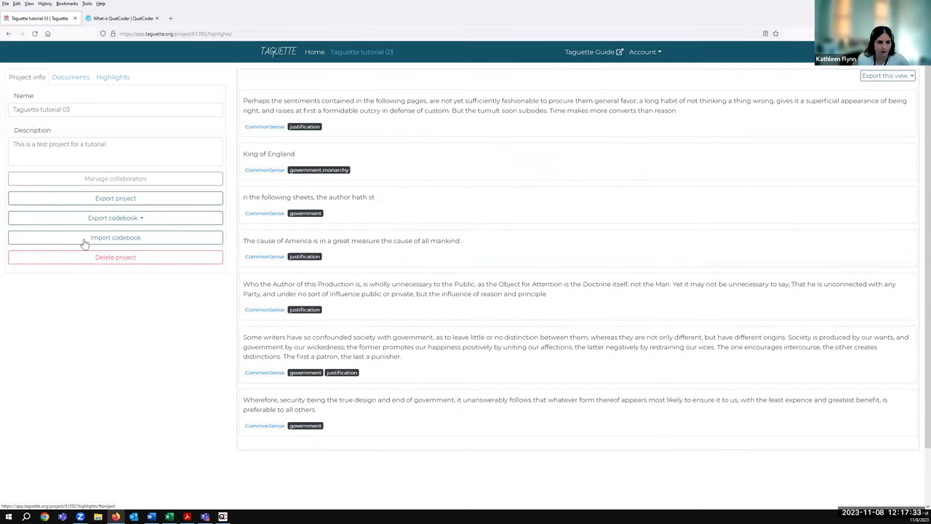
{"action": "left_click", "coordinate": [102, 266]}
{"action": "left_click", "coordinate": [305, 133]}
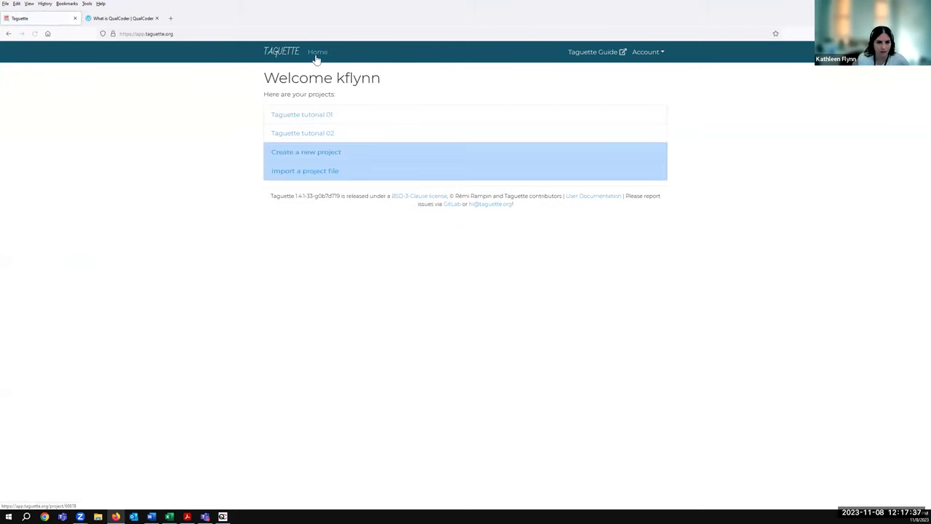
Step: Create a new project named test
{"action": "left_click", "coordinate": [318, 158]}
{"action": "left_click", "coordinate": [384, 89]}
{"action": "type", "text": "test"}
{"action": "left_click", "coordinate": [348, 147]}
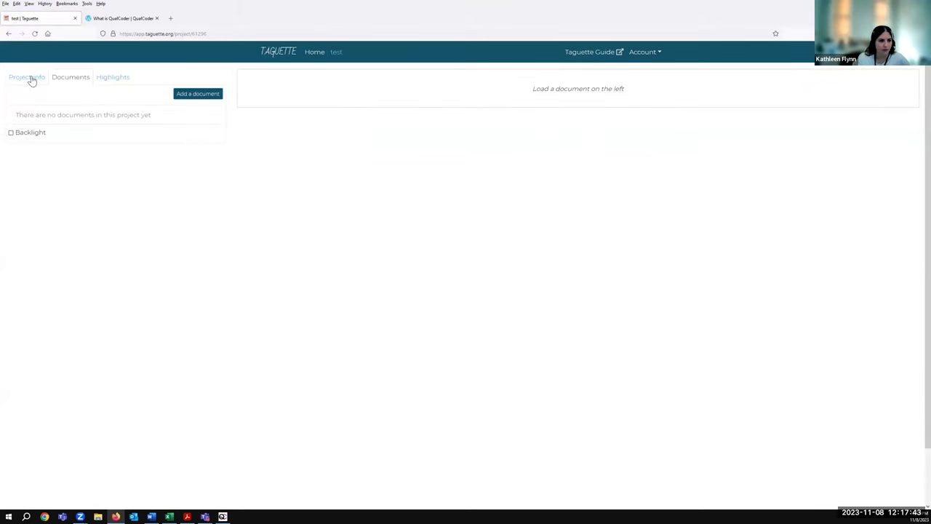
Step: Import codebook.csv from the Desktop into the test project, creating the government, government.monarchy and justification tags
{"action": "left_click", "coordinate": [29, 77]}
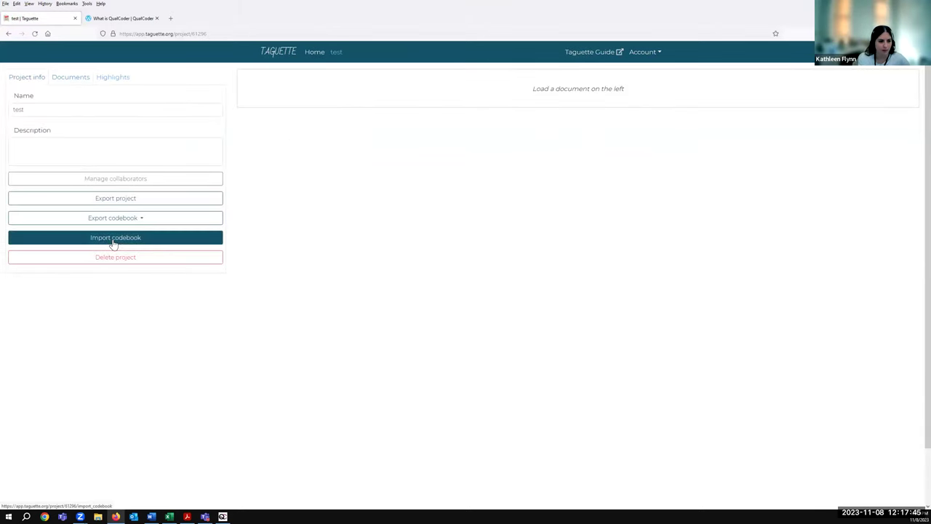
{"action": "left_click", "coordinate": [114, 244]}
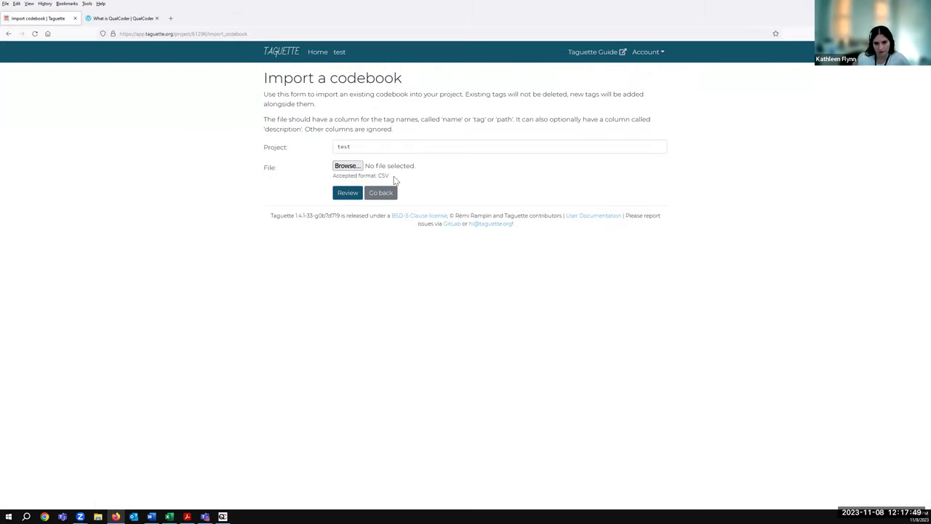
{"action": "left_click", "coordinate": [346, 166]}
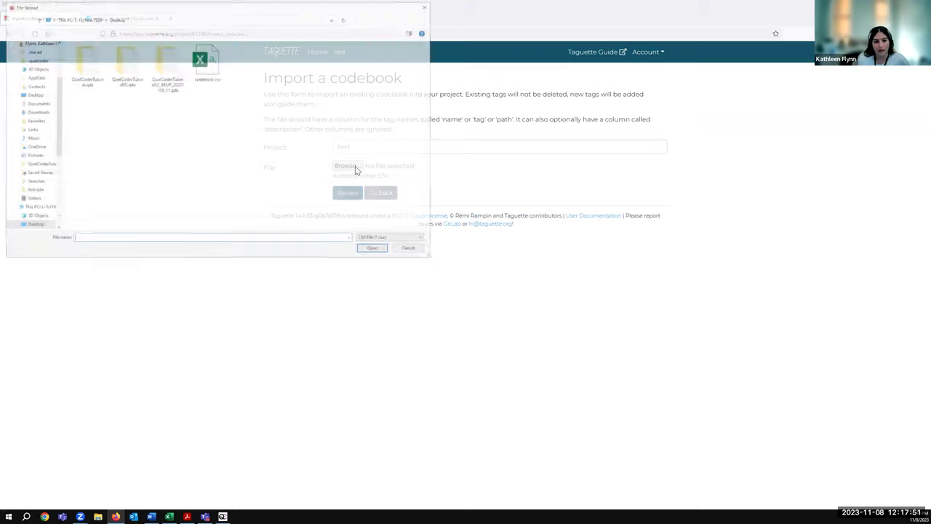
{"action": "left_click", "coordinate": [206, 69]}
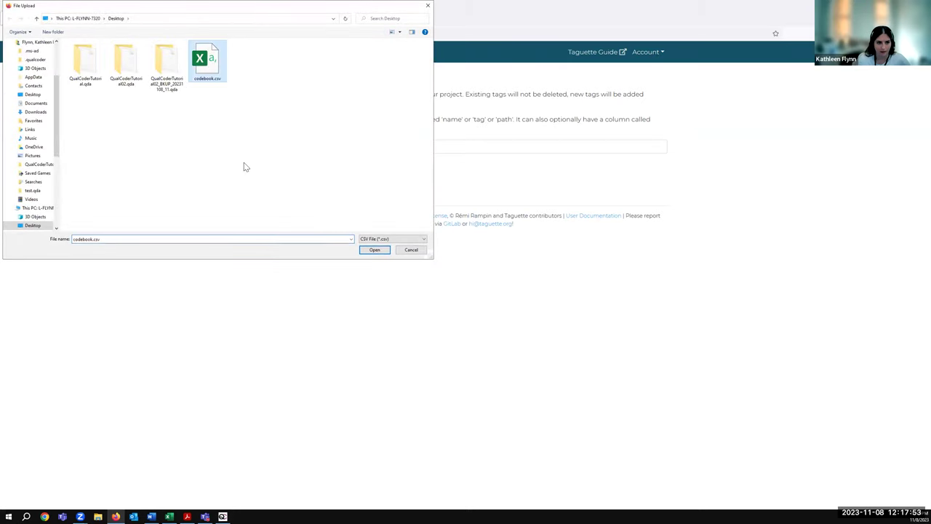
{"action": "left_click", "coordinate": [375, 251]}
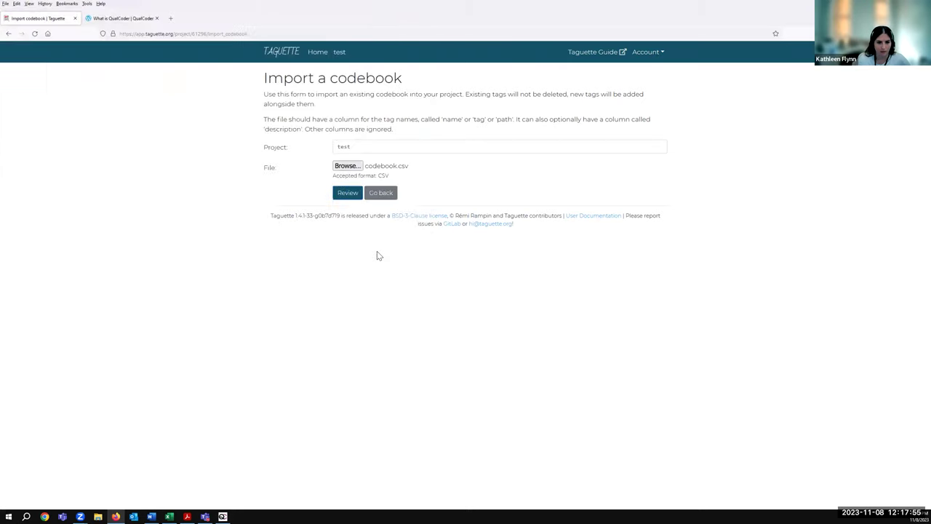
{"action": "left_click", "coordinate": [345, 195]}
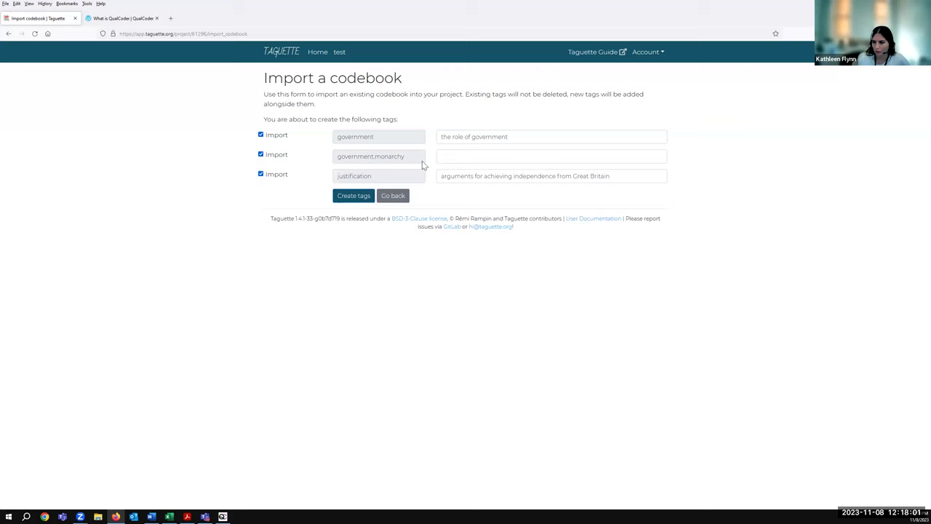
{"action": "left_click", "coordinate": [355, 201]}
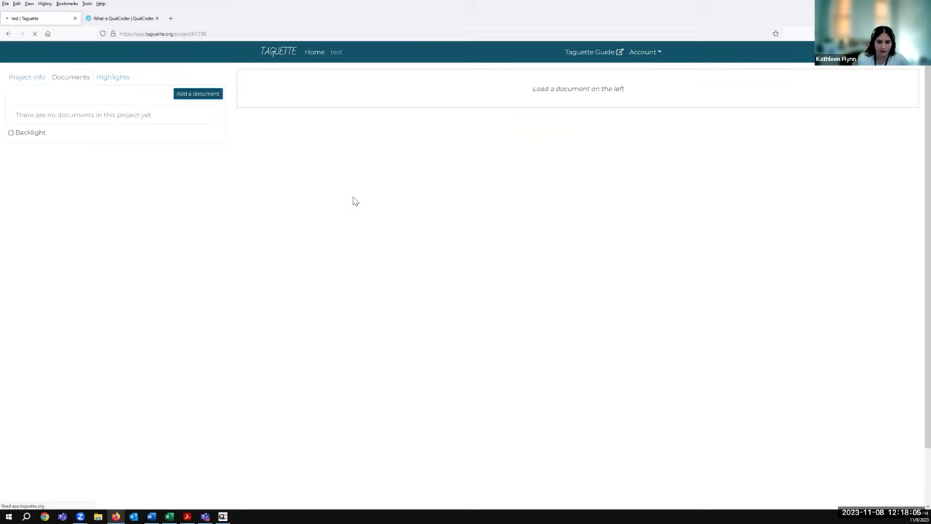
Step: Delete the interesting tag from the test project's tag list and confirm the deletion
{"action": "left_click", "coordinate": [115, 82]}
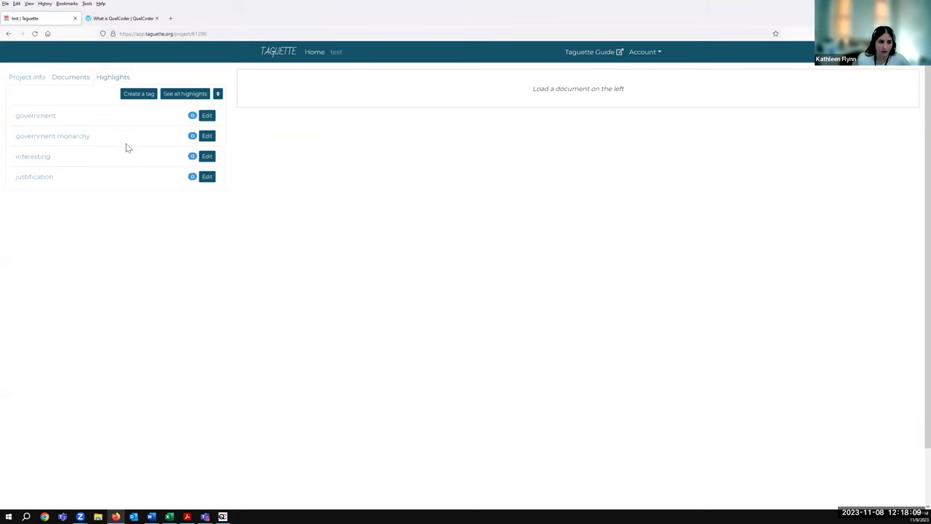
{"action": "left_click", "coordinate": [208, 157]}
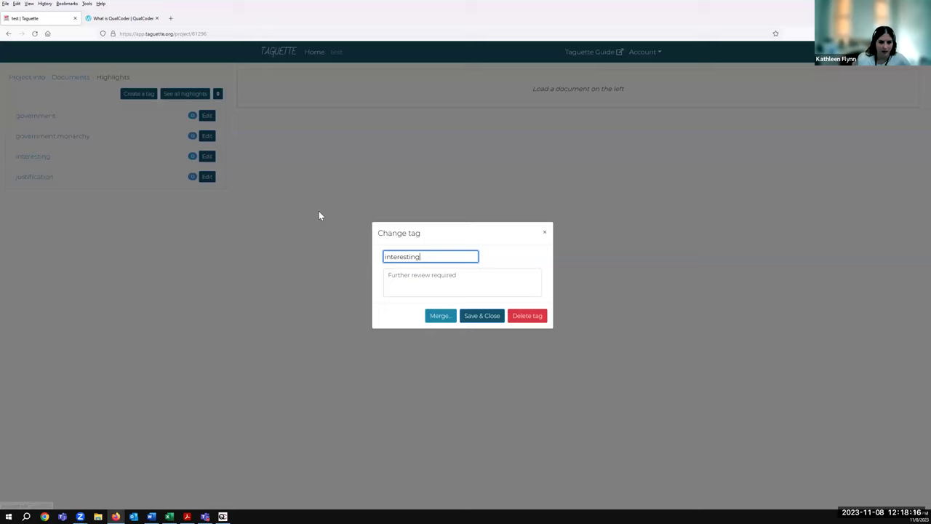
{"action": "left_click", "coordinate": [519, 317]}
{"action": "left_click", "coordinate": [500, 288]}
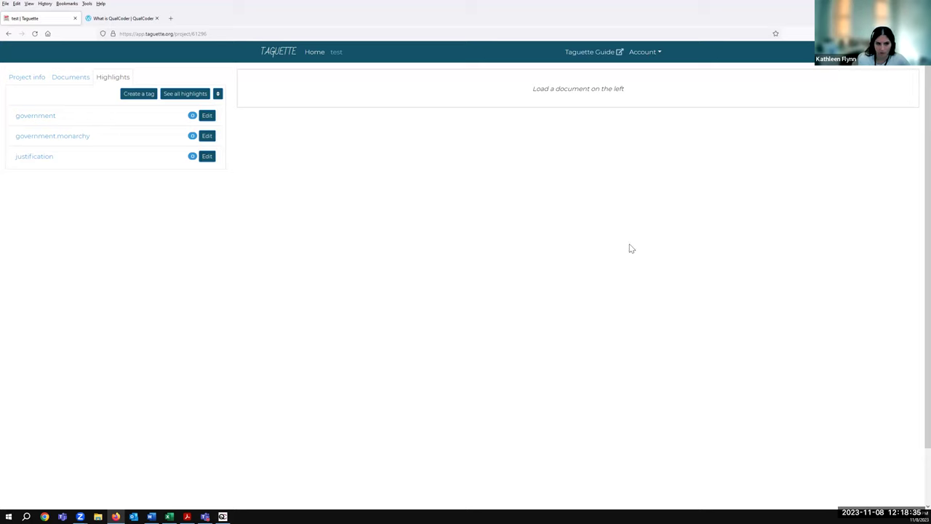
Step: Switch to the open What is QualCoder web page and enlarge the page zoom to 120%
{"action": "left_click", "coordinate": [120, 22]}
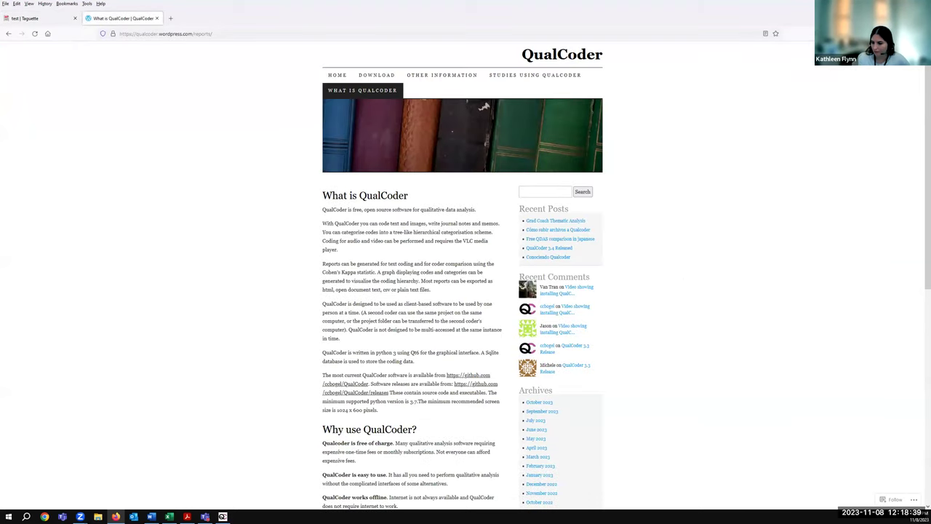
{"action": "key", "text": "alt+Tab"}
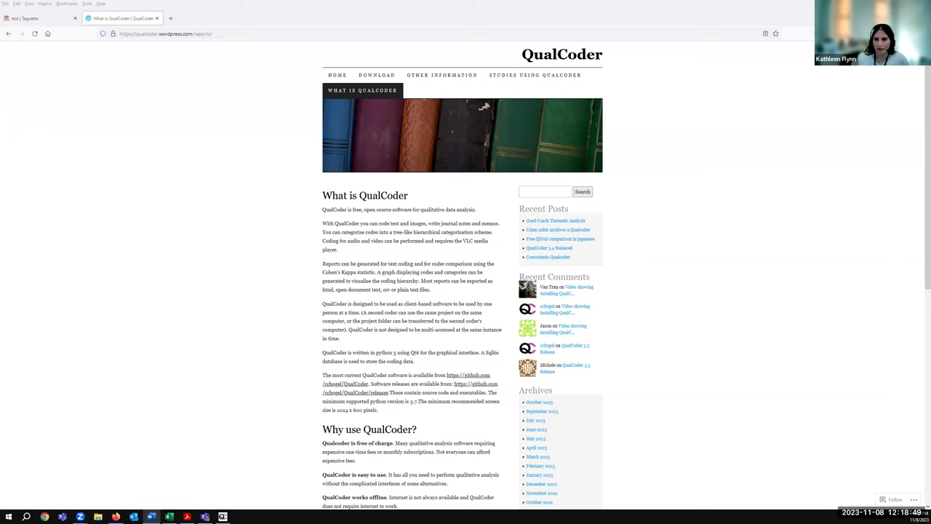
{"action": "left_click", "coordinate": [387, 235]}
{"action": "scroll", "coordinate": [386, 235], "scroll_direction": "down", "scroll_amount": 1}
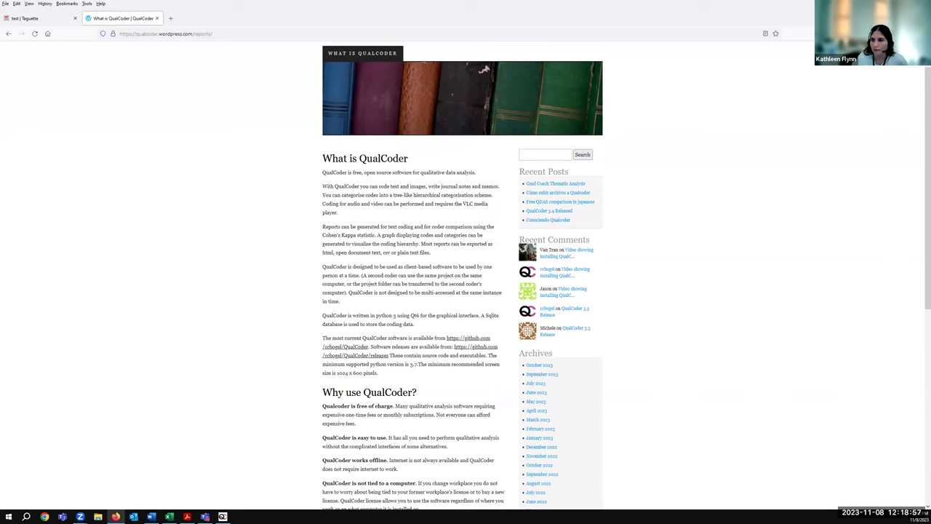
{"action": "left_click", "coordinate": [921, 33]}
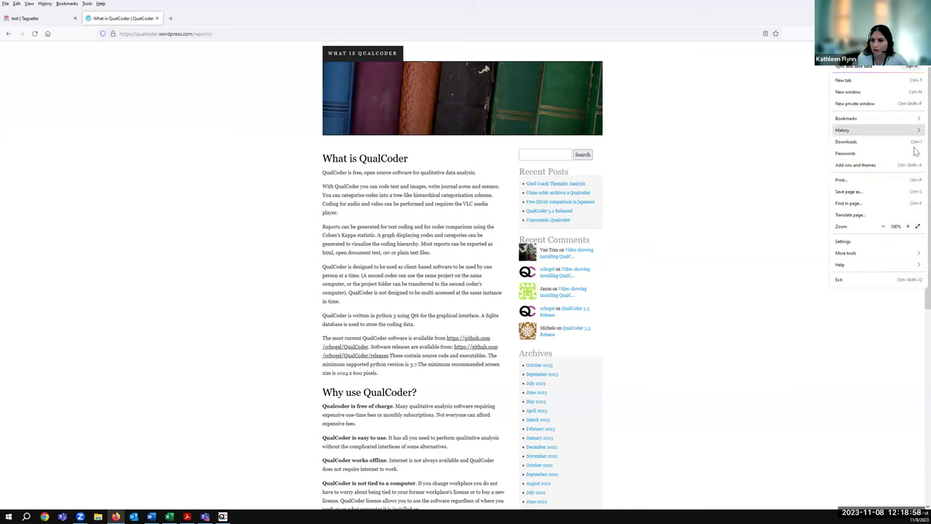
{"action": "left_click", "coordinate": [908, 227]}
{"action": "left_click", "coordinate": [908, 227]}
{"action": "left_click", "coordinate": [782, 286]}
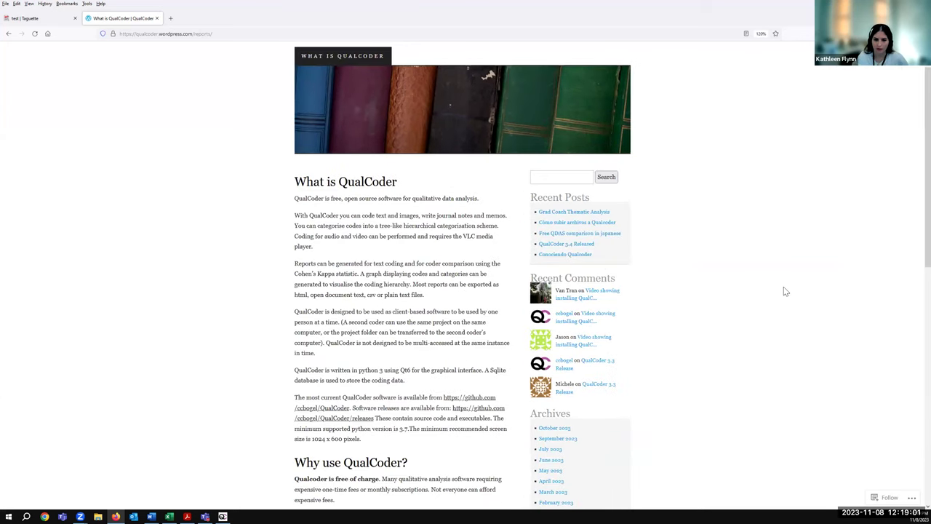
Step: Read the What is QualCoder section, covering supported media, the VLC media player requirement, reports and single-user design
{"action": "scroll", "coordinate": [785, 291], "scroll_direction": "down", "scroll_amount": 1}
{"action": "scroll", "coordinate": [784, 294], "scroll_direction": "down", "scroll_amount": 1}
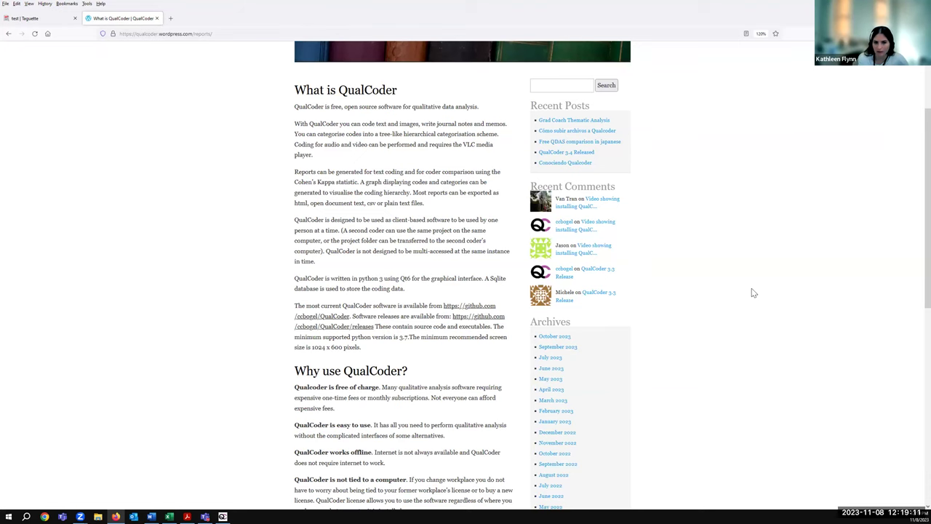
{"action": "scroll", "coordinate": [753, 291], "scroll_direction": "up", "scroll_amount": 3}
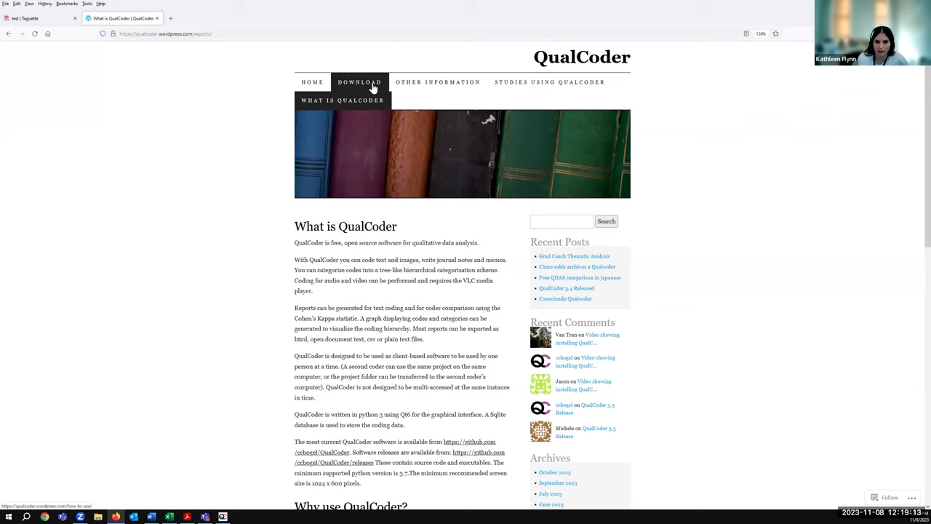
{"action": "scroll", "coordinate": [414, 250], "scroll_direction": "down", "scroll_amount": 2}
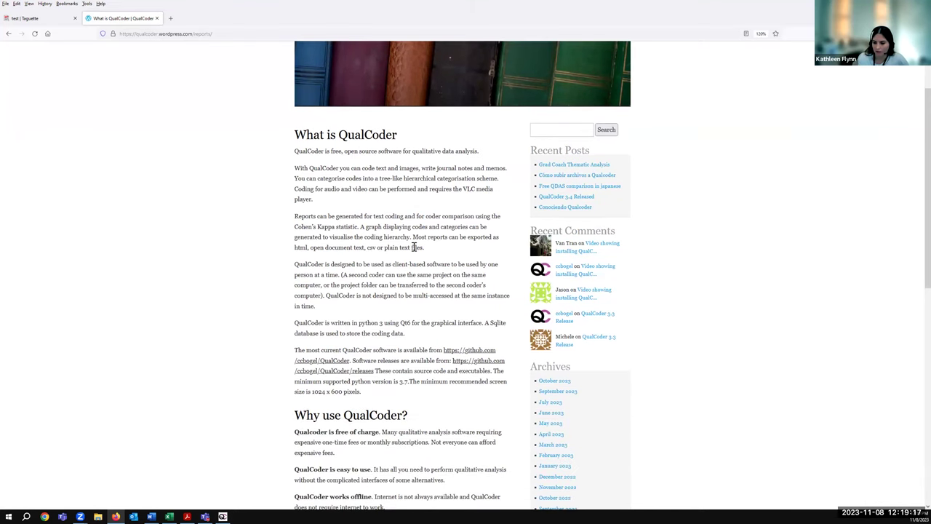
{"action": "scroll", "coordinate": [413, 249], "scroll_direction": "down", "scroll_amount": 2}
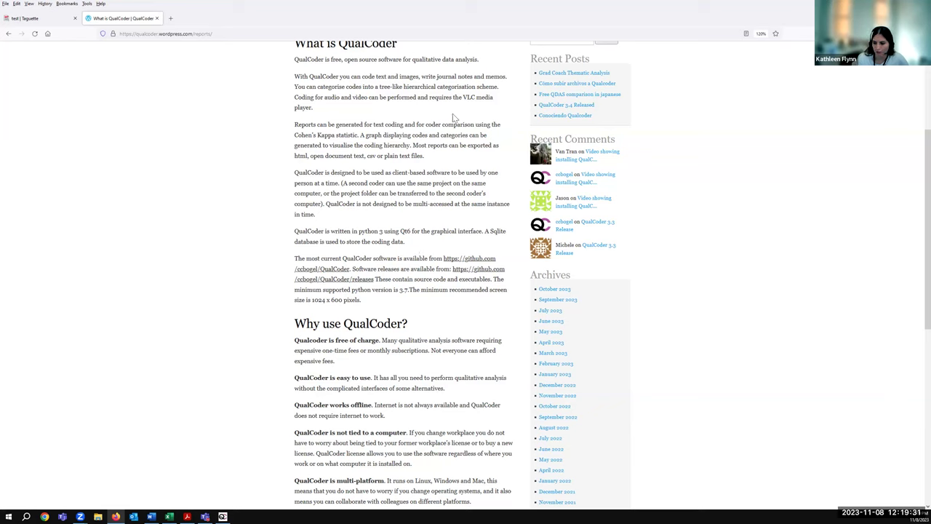
{"action": "left_click_drag", "start_coordinate": [464, 96], "coordinate": [494, 105]}
{"action": "left_click", "coordinate": [491, 117]}
Step: Read the Why use QualCoder section, including its paragraph on open standards and REFI-QDA exchange, and return to the page's start
{"action": "scroll", "coordinate": [735, 311], "scroll_direction": "down", "scroll_amount": 1}
{"action": "scroll", "coordinate": [735, 310], "scroll_direction": "down", "scroll_amount": 2}
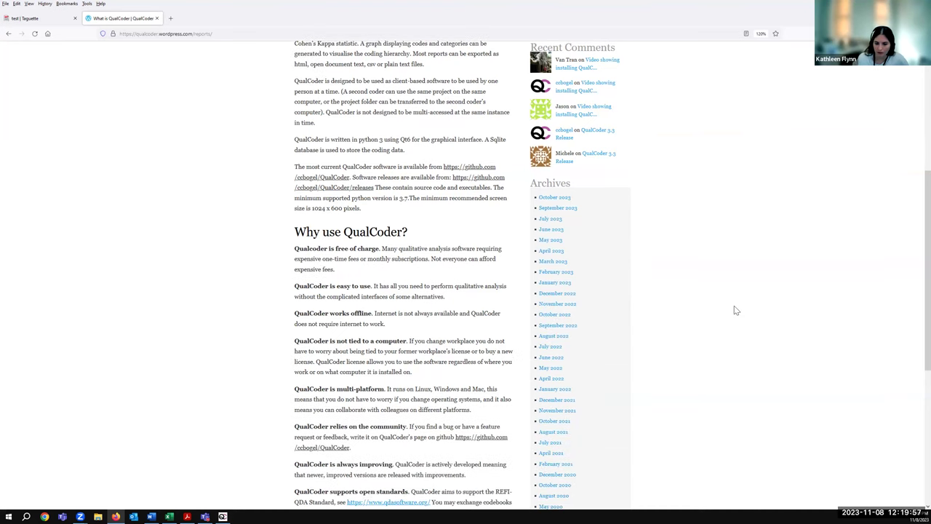
{"action": "scroll", "coordinate": [735, 311], "scroll_direction": "down", "scroll_amount": 1}
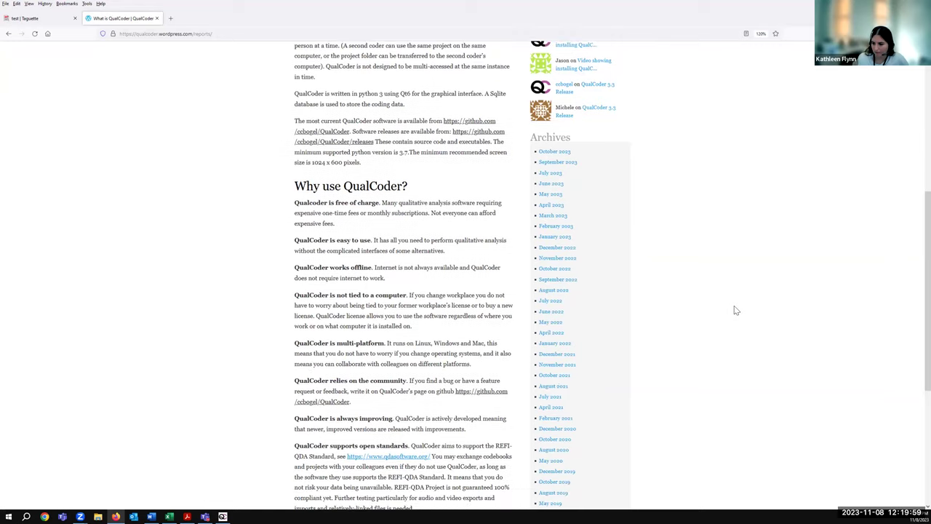
{"action": "scroll", "coordinate": [735, 311], "scroll_direction": "down", "scroll_amount": 1}
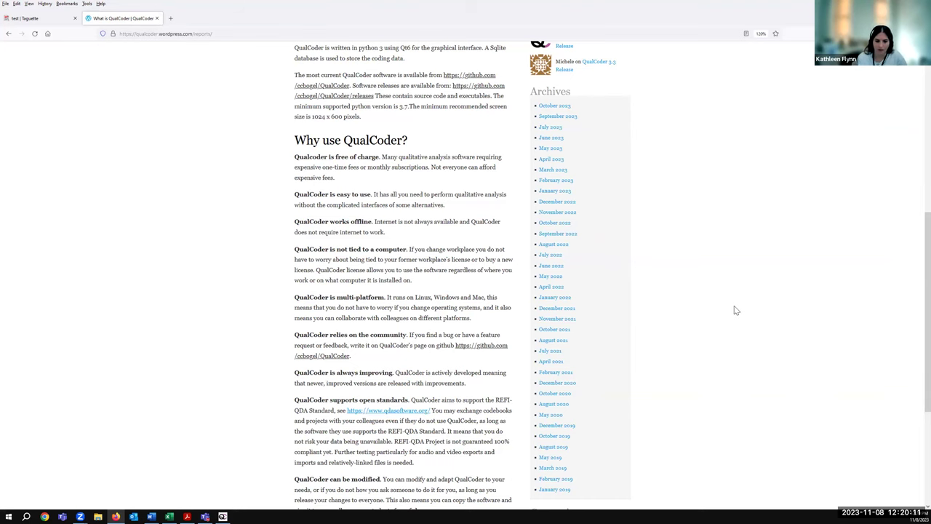
{"action": "scroll", "coordinate": [734, 308], "scroll_direction": "down", "scroll_amount": 2}
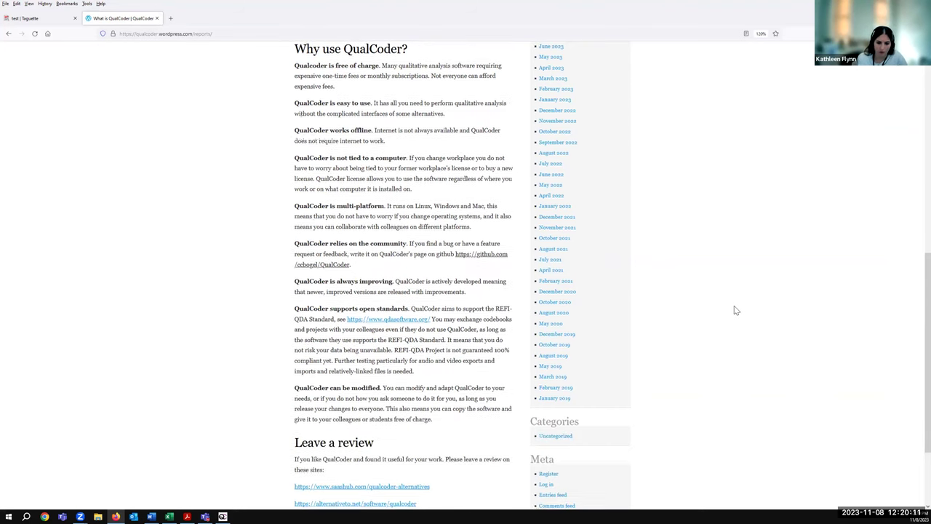
{"action": "double_click", "coordinate": [500, 308]}
{"action": "left_click", "coordinate": [324, 332]}
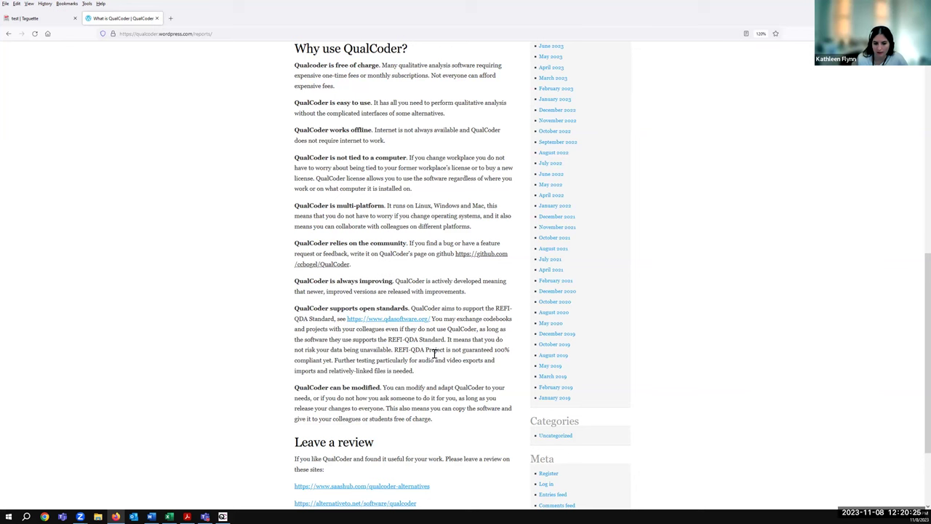
{"action": "scroll", "coordinate": [436, 356], "scroll_direction": "up", "scroll_amount": 3}
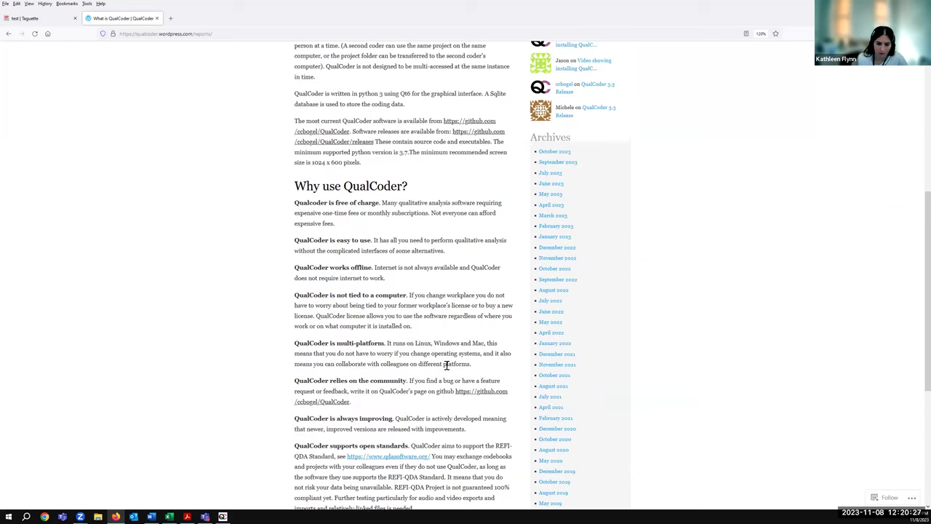
{"action": "scroll", "coordinate": [441, 361], "scroll_direction": "up", "scroll_amount": 4}
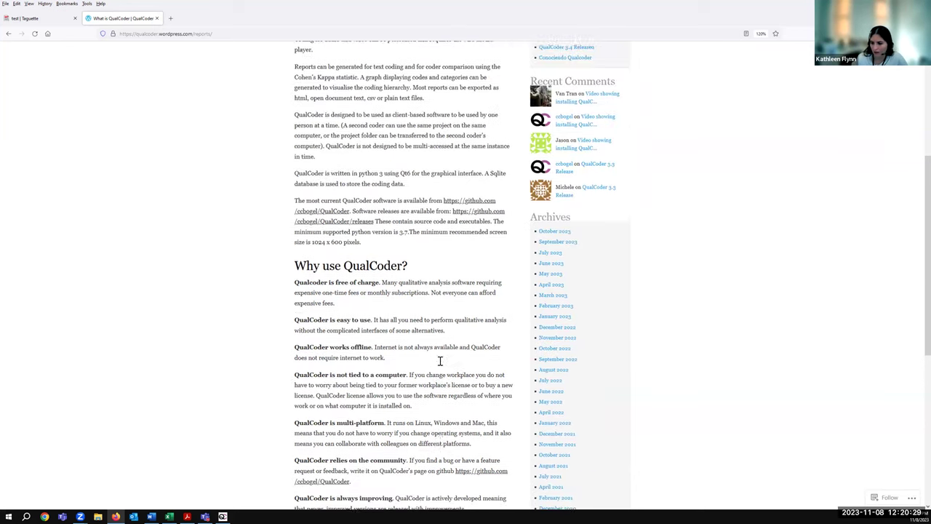
{"action": "scroll", "coordinate": [440, 361], "scroll_direction": "up", "scroll_amount": 3}
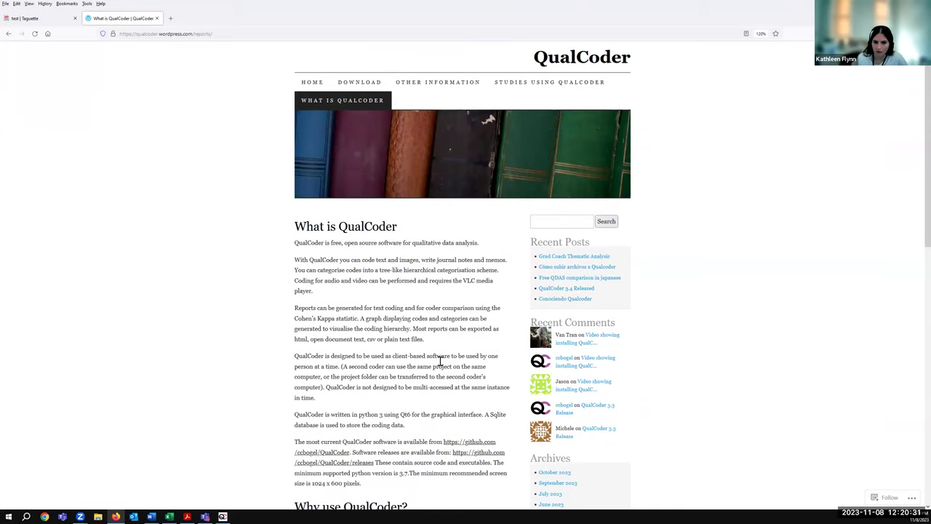
Step: Open QualCoder's download page, follow the 3.4 release link to GitHub, and examine the release notes and downloadable assets
{"action": "left_click", "coordinate": [367, 85]}
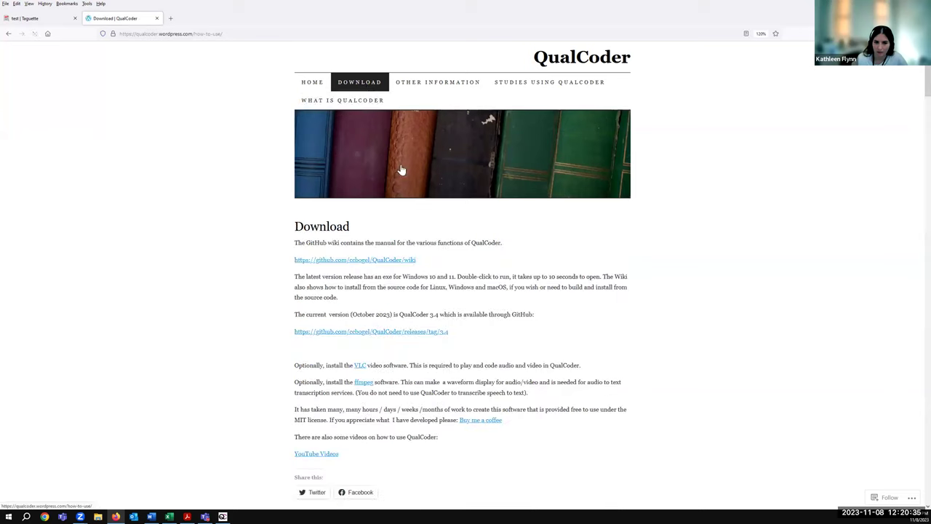
{"action": "scroll", "coordinate": [493, 297], "scroll_direction": "down", "scroll_amount": 3}
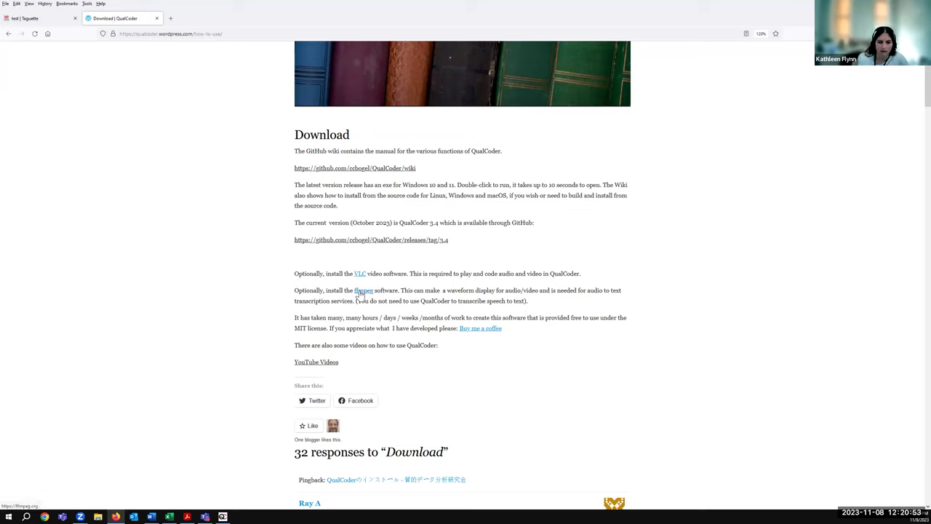
{"action": "left_click", "coordinate": [395, 243]}
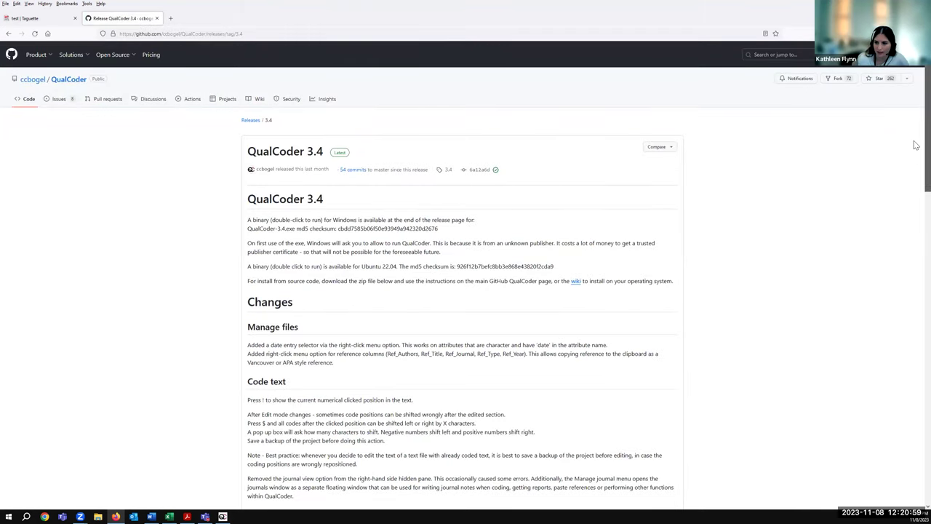
{"action": "scroll", "coordinate": [915, 144], "scroll_direction": "down", "scroll_amount": 15}
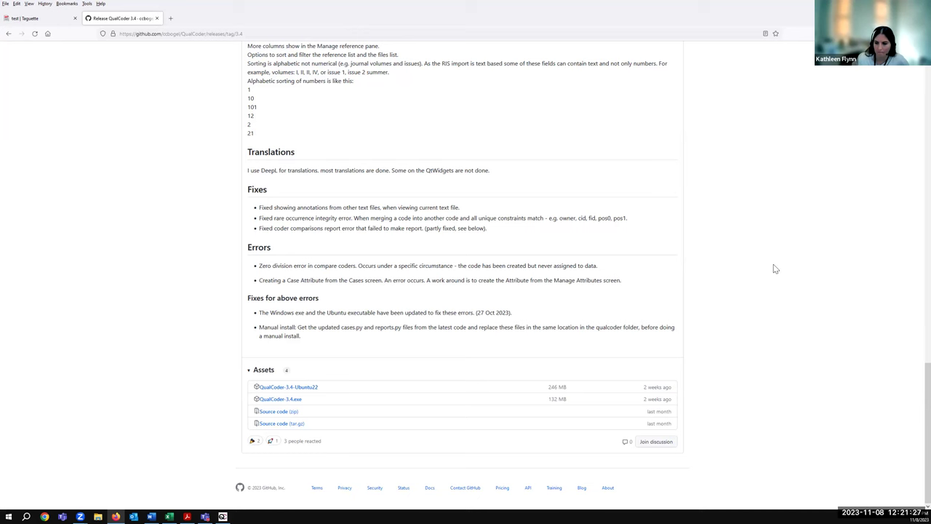
{"action": "scroll", "coordinate": [769, 275], "scroll_direction": "up", "scroll_amount": 5}
{"action": "scroll", "coordinate": [915, 320], "scroll_direction": "up", "scroll_amount": 20}
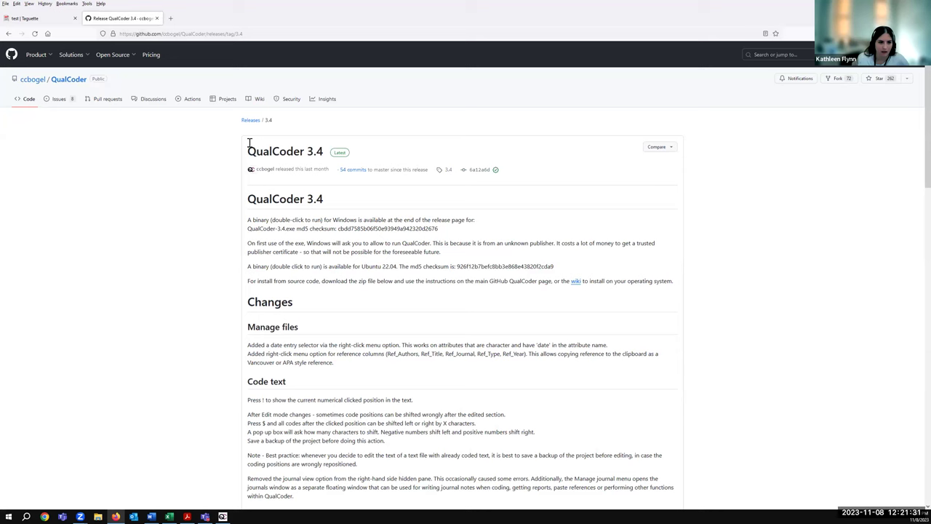
Step: Consult the QualCoder wiki on GitHub with its 01 Introduction contents expanded, and switch to the QualCoder application
{"action": "left_click", "coordinate": [260, 100]}
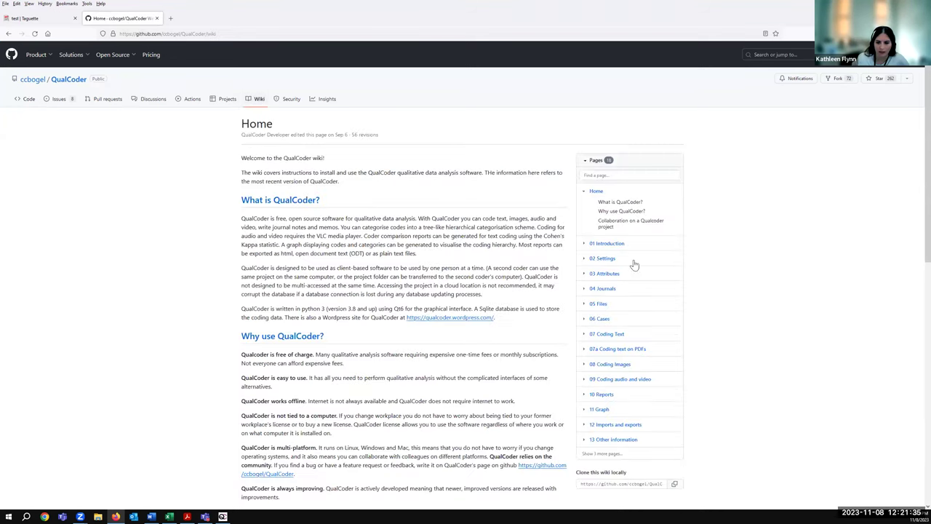
{"action": "left_click", "coordinate": [585, 245]}
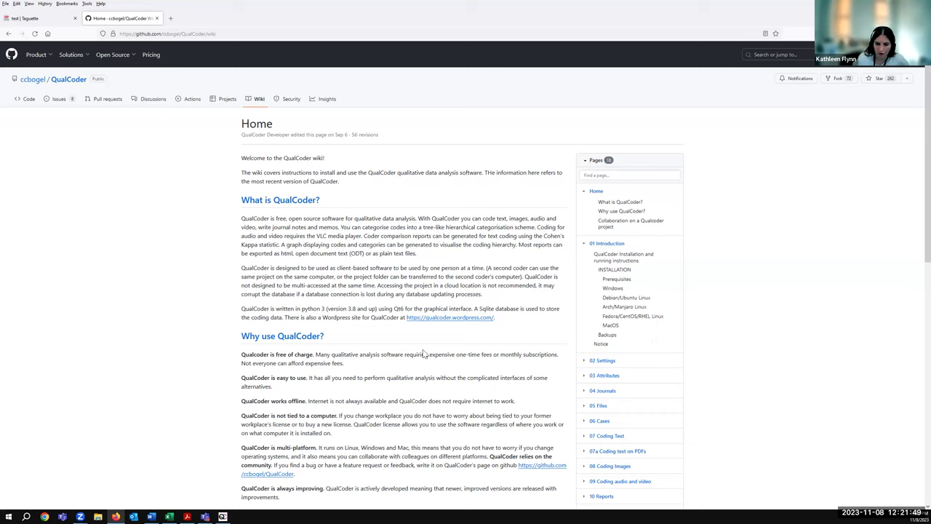
{"action": "left_click", "coordinate": [223, 510]}
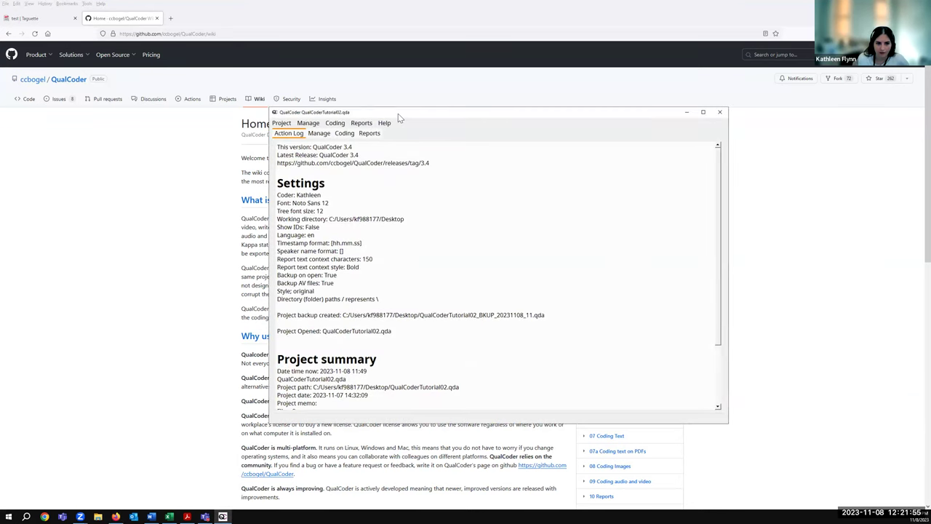
Step: Reposition and enlarge the application window until it fills the whole screen
{"action": "left_click_drag", "start_coordinate": [409, 116], "coordinate": [350, 99]}
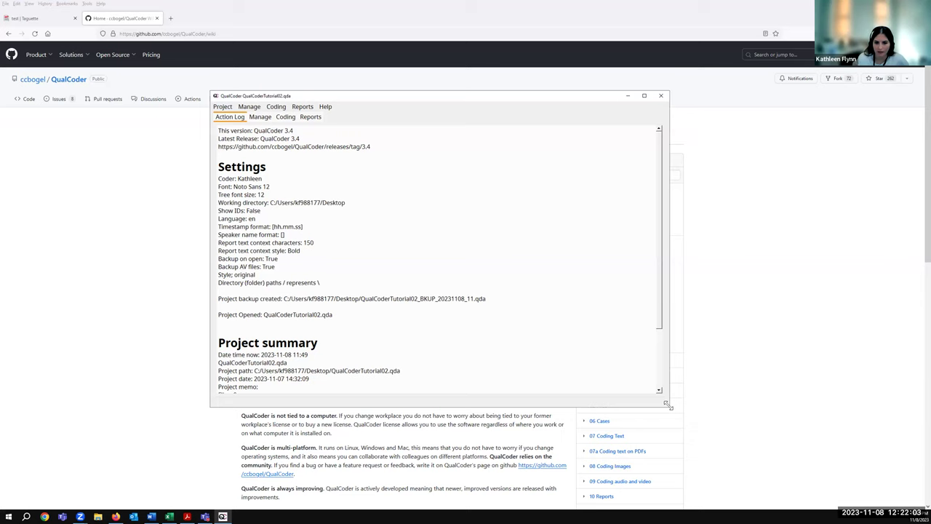
{"action": "left_click_drag", "start_coordinate": [668, 404], "coordinate": [792, 434]}
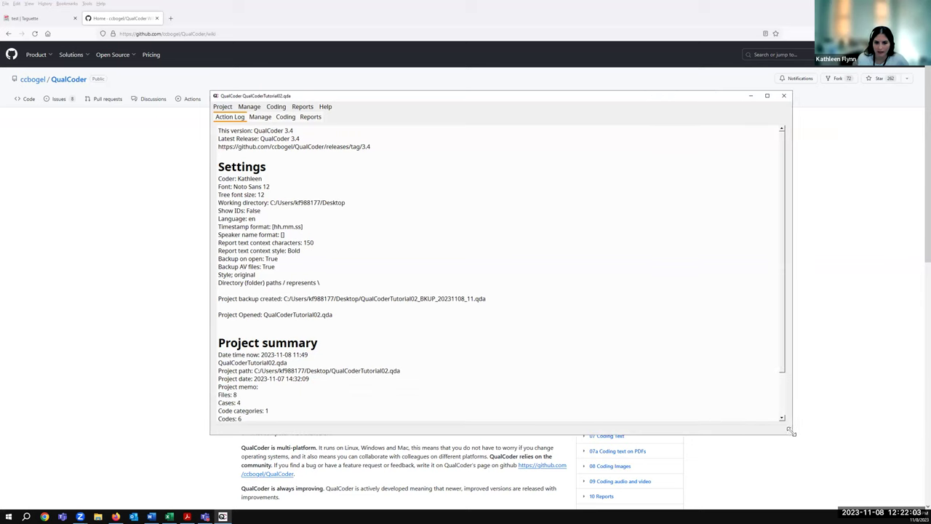
{"action": "left_click", "coordinate": [767, 96]}
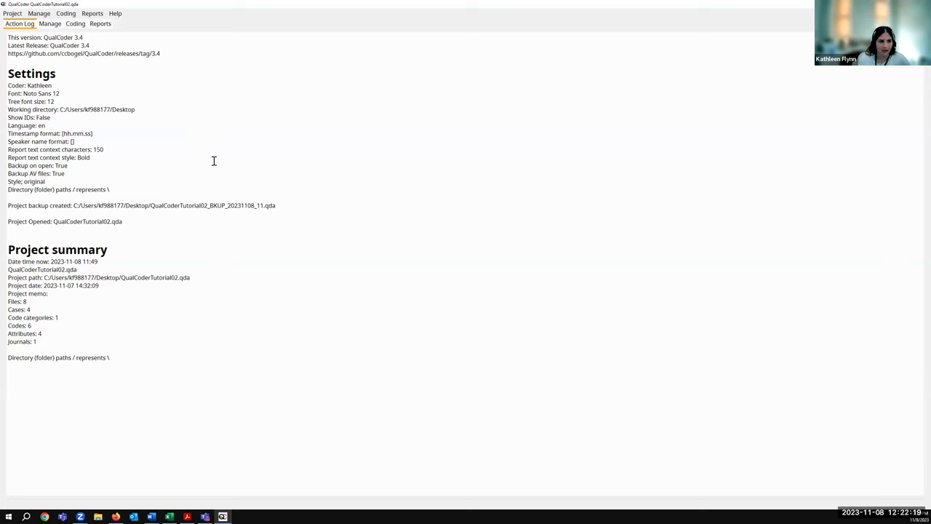
Step: Open the project settings and examine the language, time format, code text chunk size and style options without changing them
{"action": "left_click", "coordinate": [13, 13]}
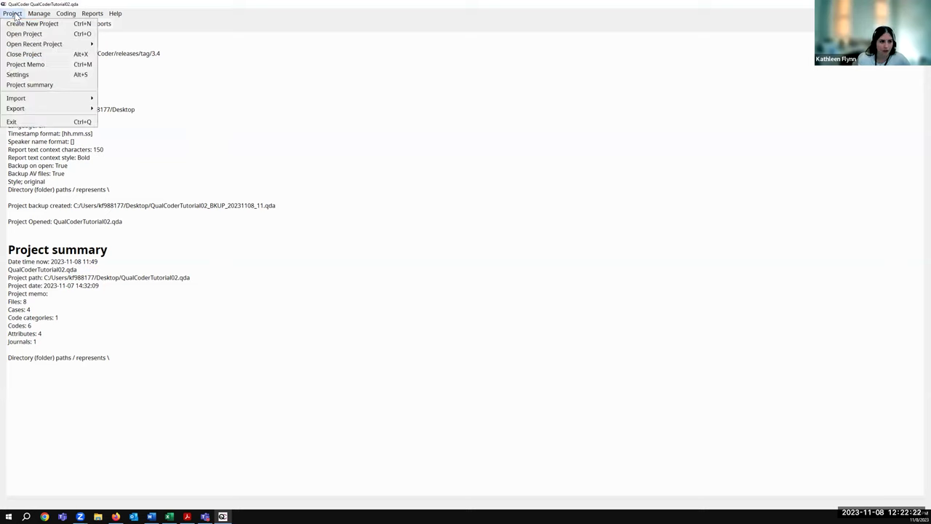
{"action": "left_click", "coordinate": [42, 76]}
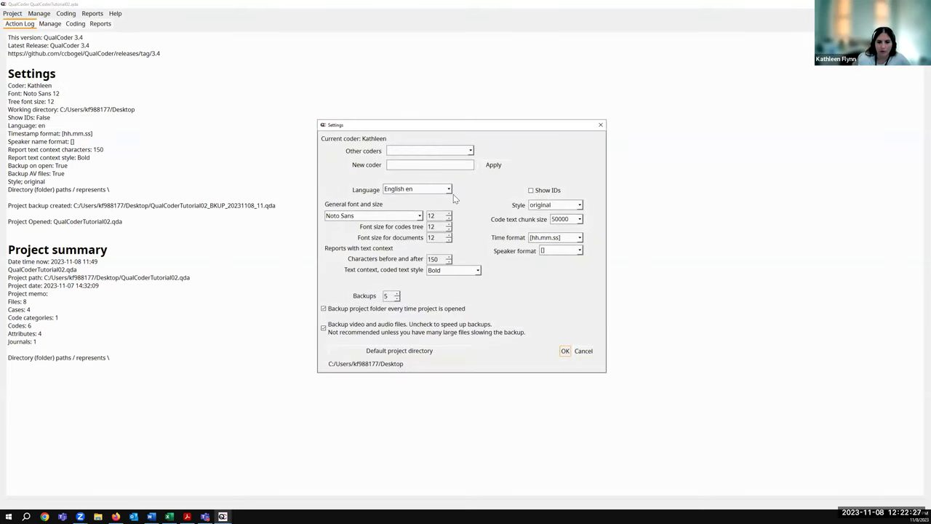
{"action": "left_click", "coordinate": [450, 189]}
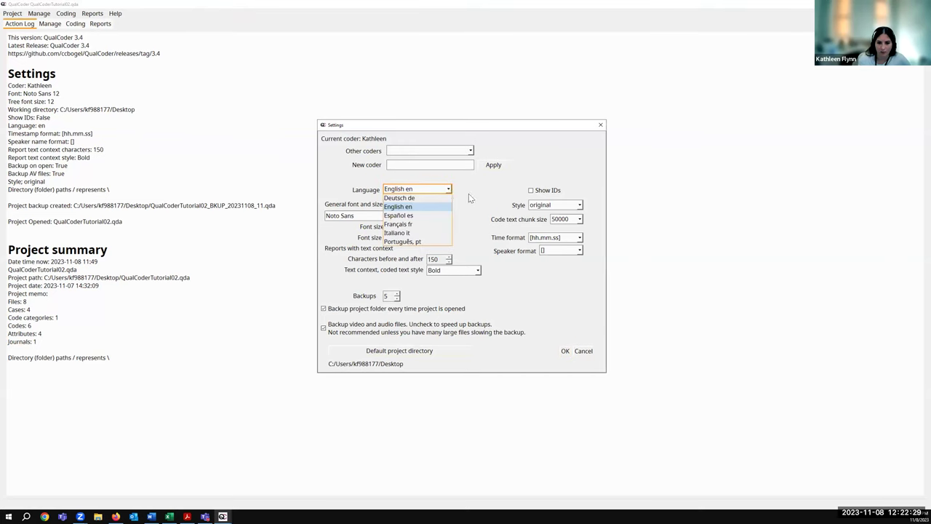
{"action": "left_click", "coordinate": [468, 193]}
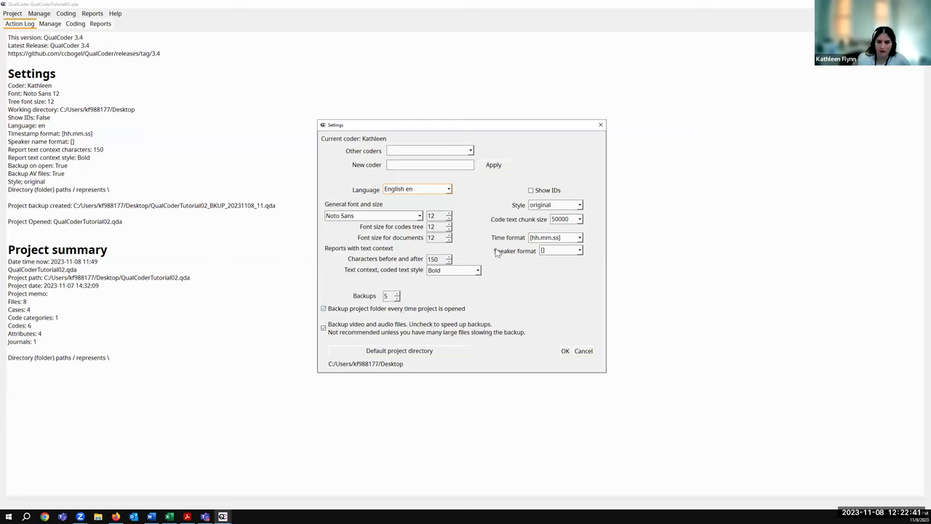
{"action": "mouse_move", "coordinate": [512, 245]}
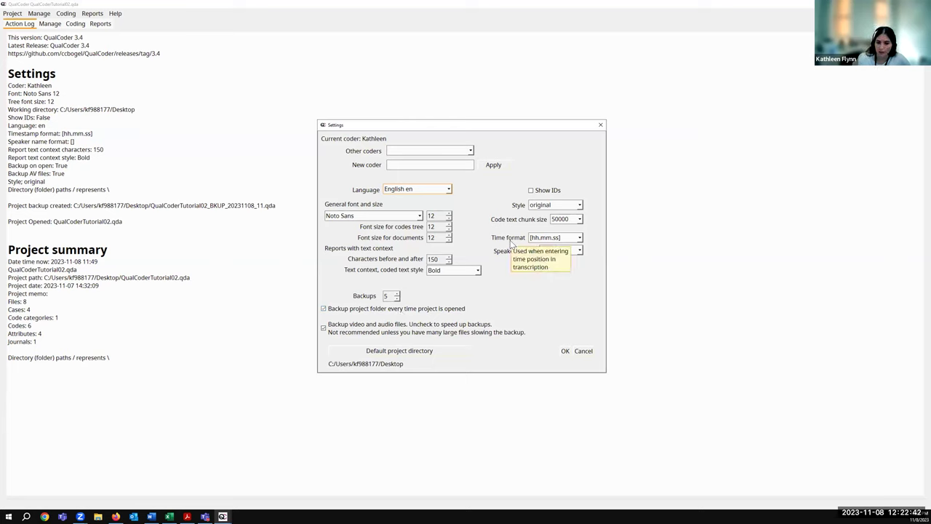
{"action": "left_click", "coordinate": [580, 220]}
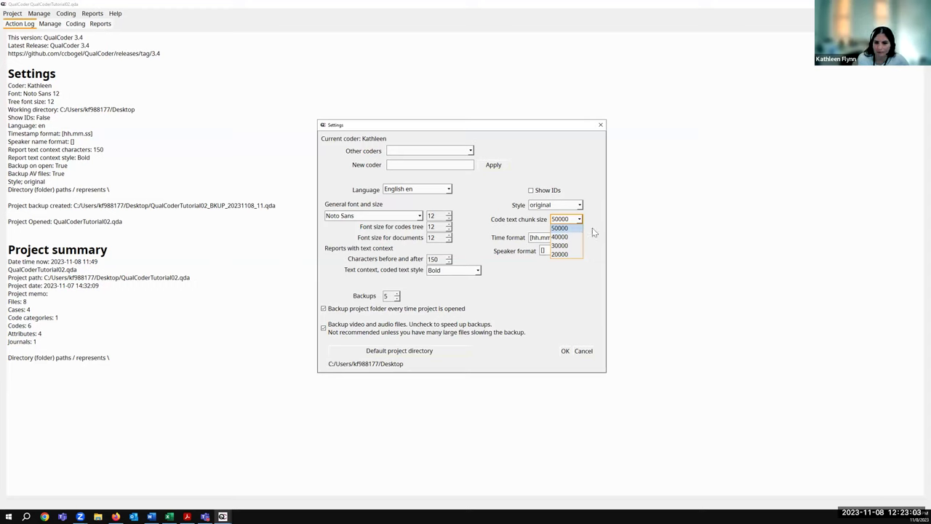
{"action": "left_click", "coordinate": [592, 228]}
{"action": "left_click", "coordinate": [580, 205]}
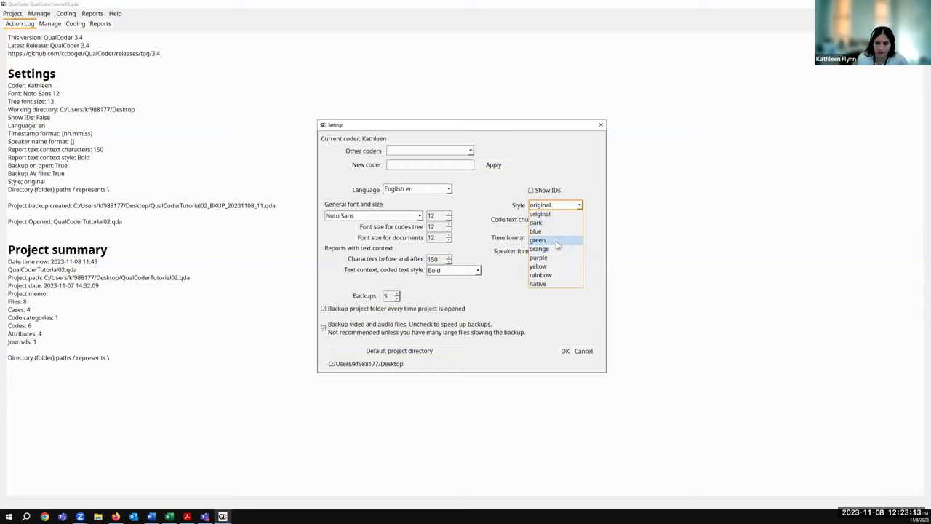
{"action": "left_click", "coordinate": [589, 194]}
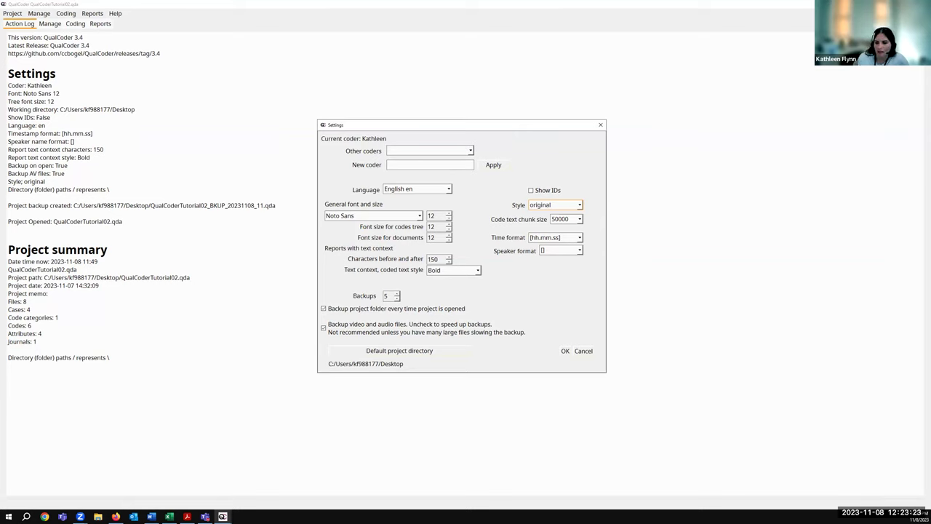
Step: Examine the coder settings by choosing the existing coder under Other coders and checking the New coder field, and close the settings
{"action": "left_click", "coordinate": [456, 152]}
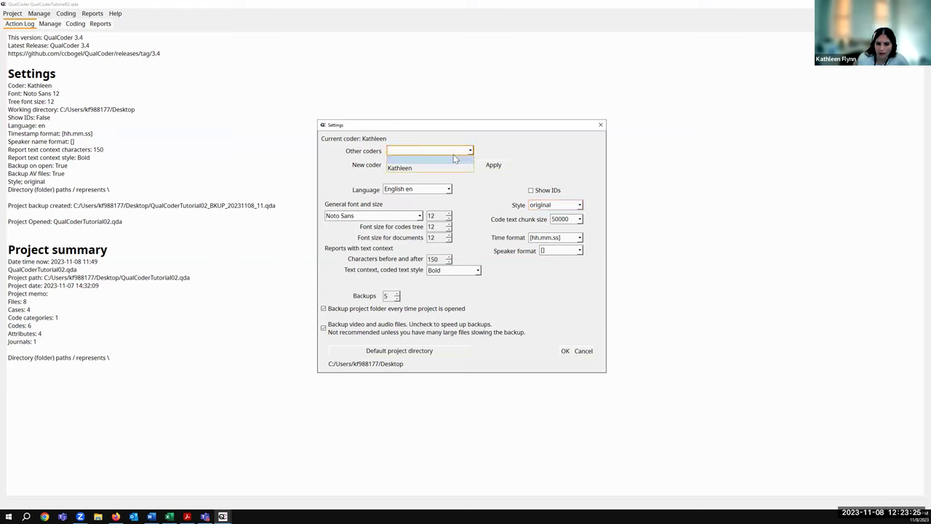
{"action": "left_click", "coordinate": [447, 167]}
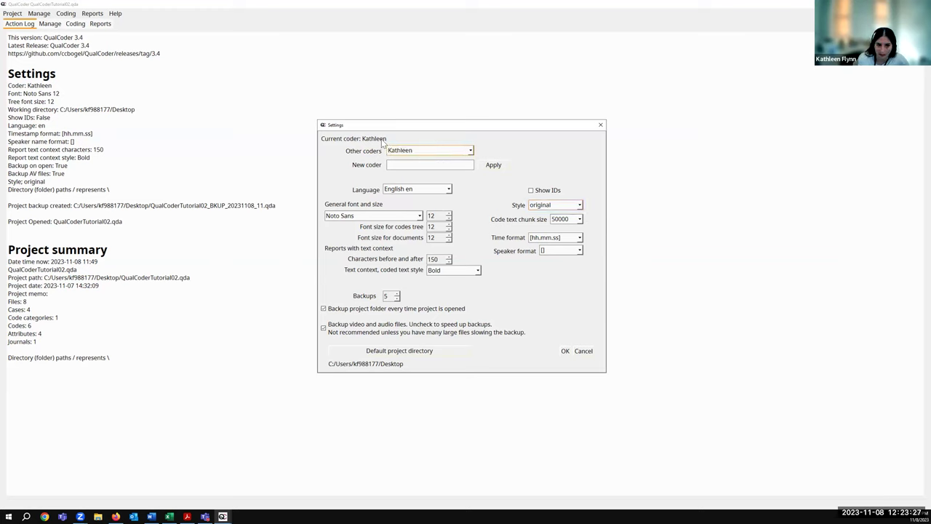
{"action": "left_click", "coordinate": [405, 165]}
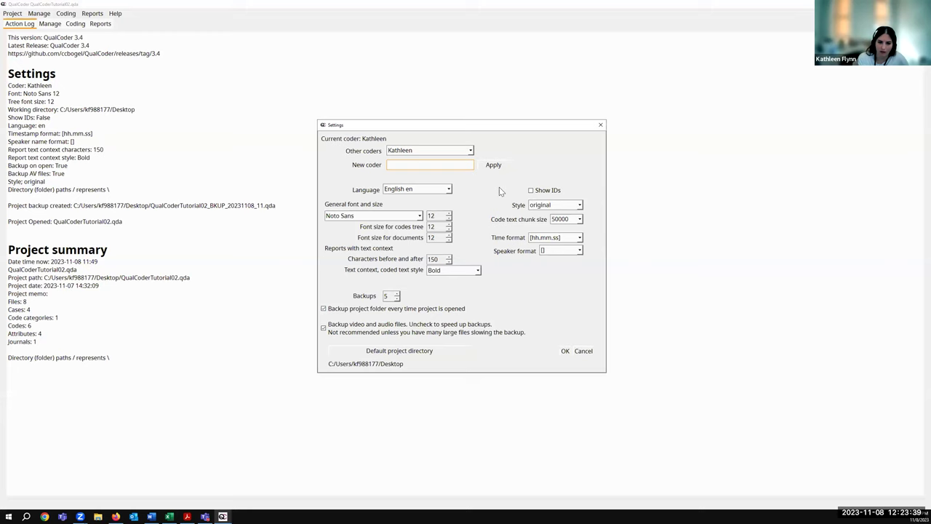
{"action": "left_click", "coordinate": [468, 152]}
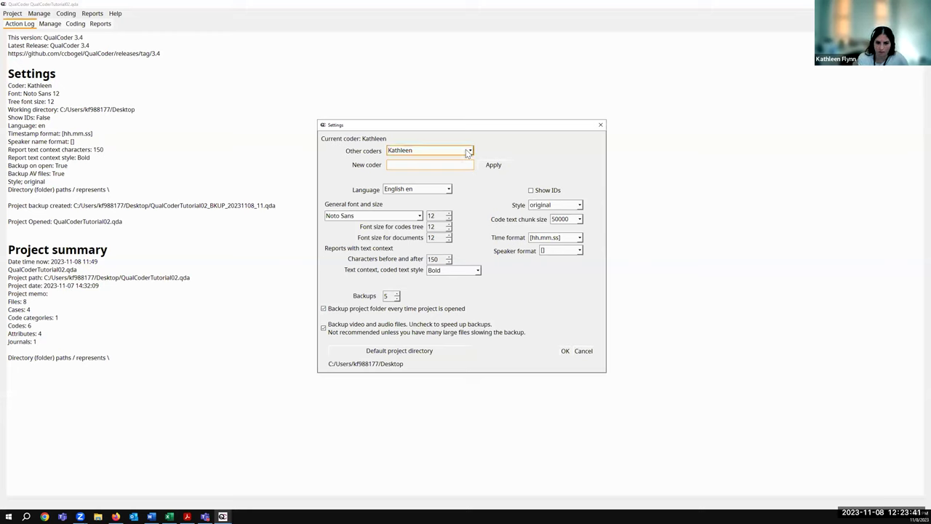
{"action": "left_click", "coordinate": [468, 151]}
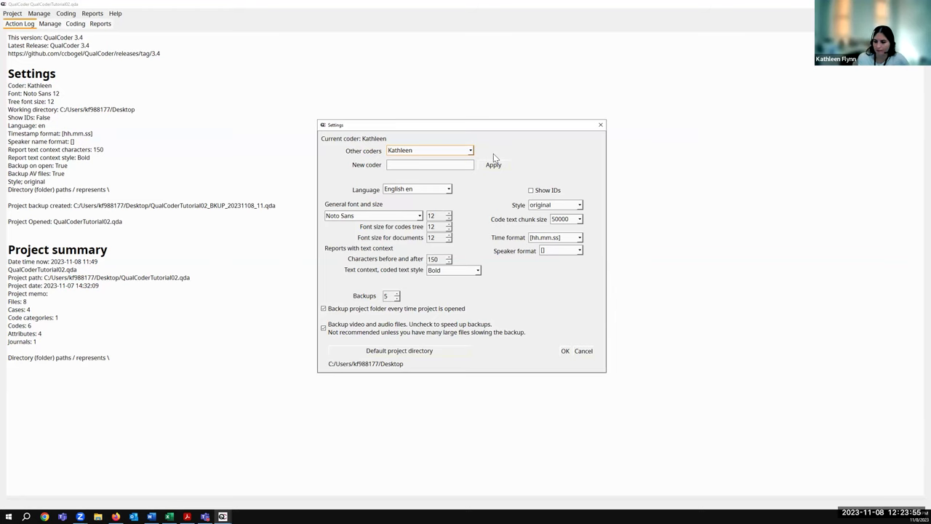
{"action": "left_click", "coordinate": [601, 126]}
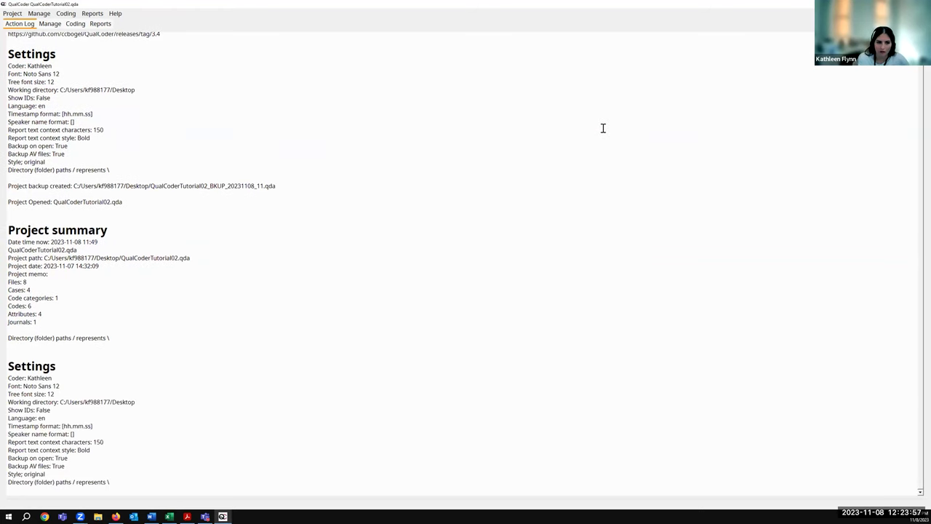
Step: Create a new project named QualCoderDemo in the Desktop folder
{"action": "scroll", "coordinate": [184, 198], "scroll_direction": "up", "scroll_amount": 1}
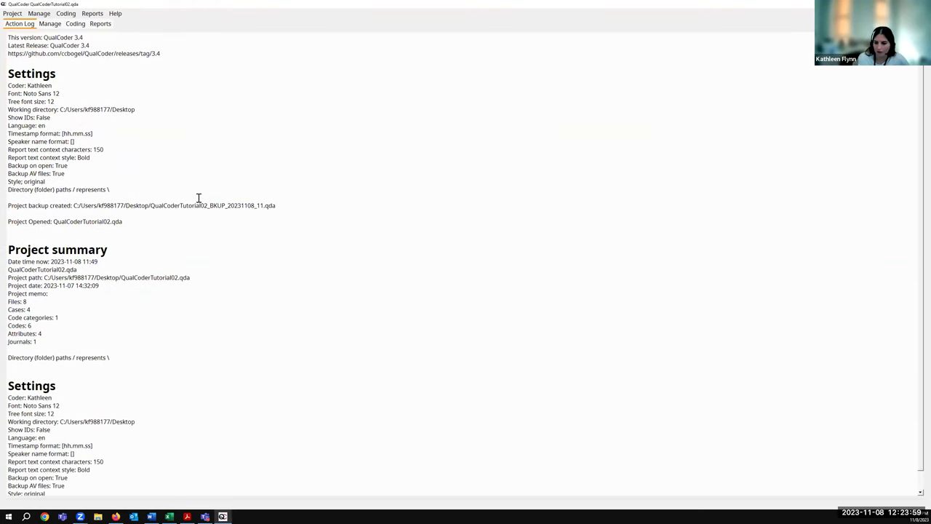
{"action": "left_click", "coordinate": [16, 14]}
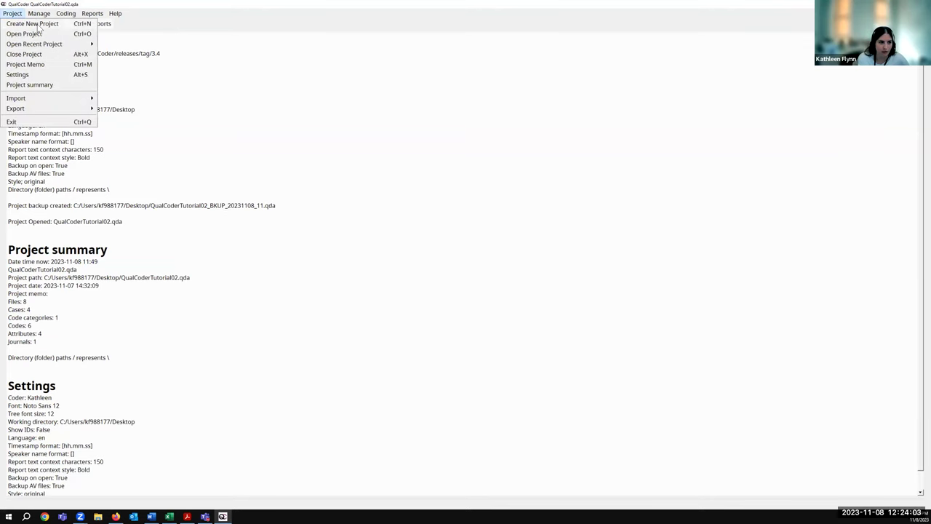
{"action": "left_click", "coordinate": [36, 24]}
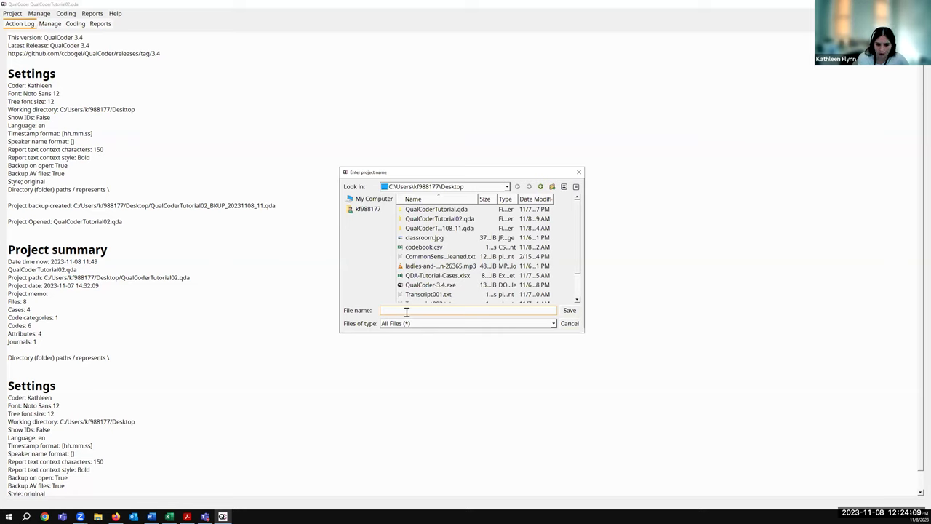
{"action": "type", "text": "Q"}
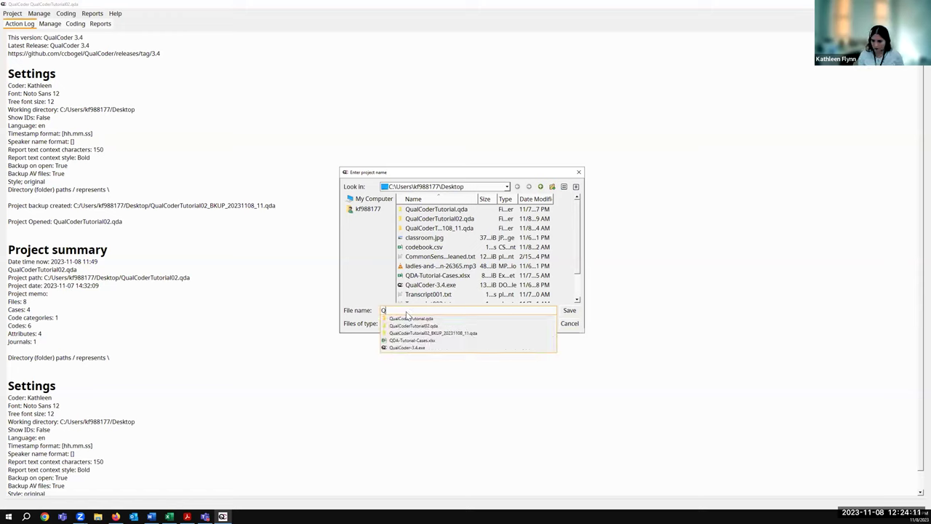
{"action": "type", "text": "ualC"}
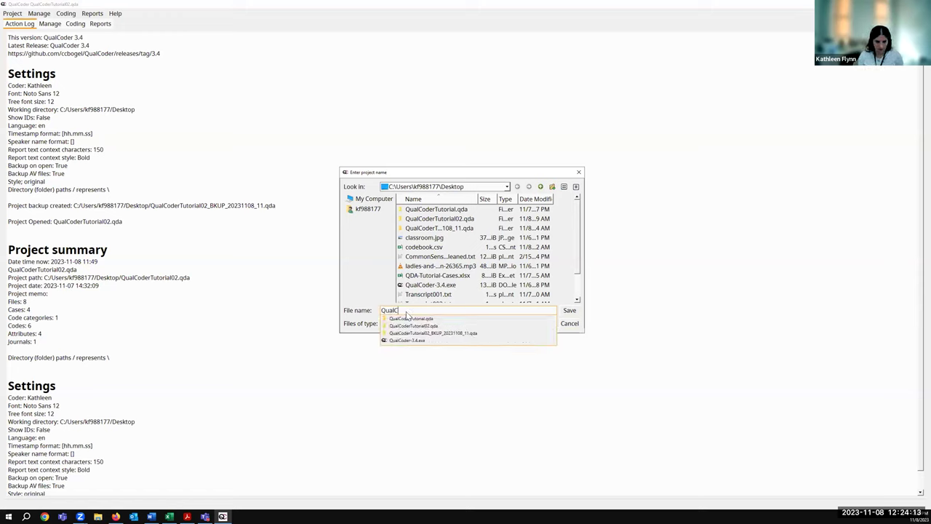
{"action": "type", "text": "oderDemo"}
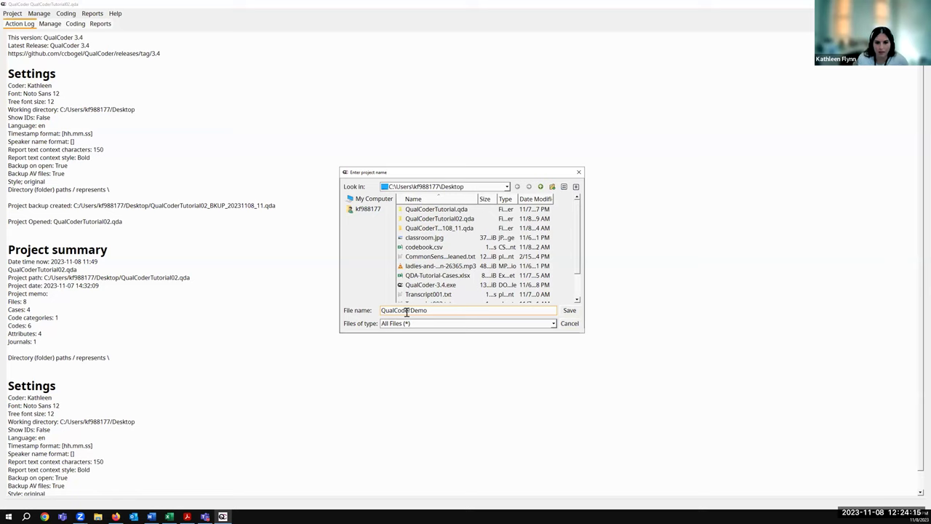
{"action": "left_click", "coordinate": [570, 310]}
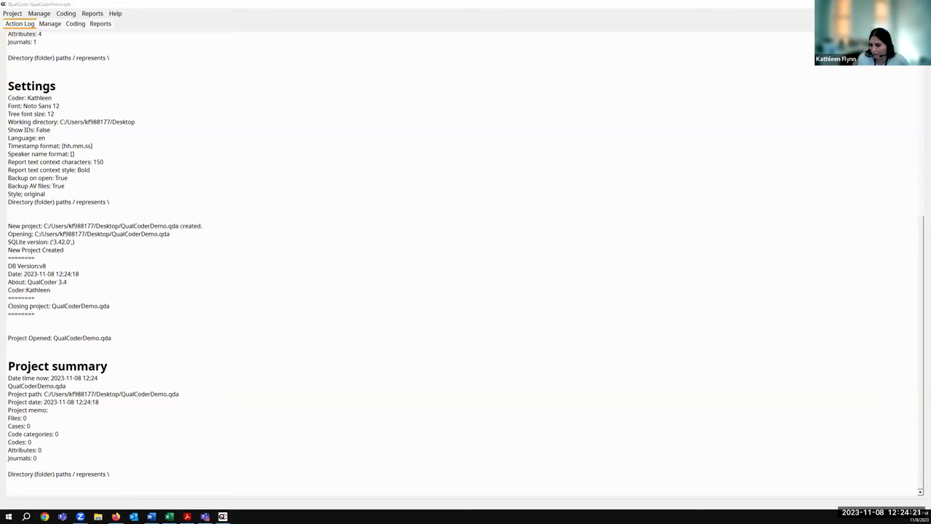
Step: Switch to File Explorer to inspect the QualCoderDemo.qda folder's audio, documents, images and video subfolders and data file, and close it
{"action": "key", "text": "alt+Tab"}
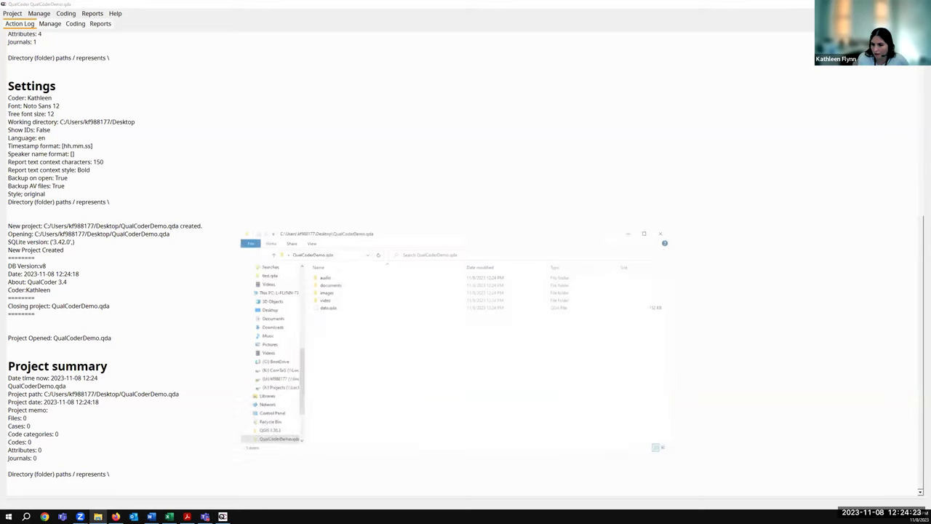
{"action": "left_click_drag", "start_coordinate": [382, 231], "coordinate": [371, 141]}
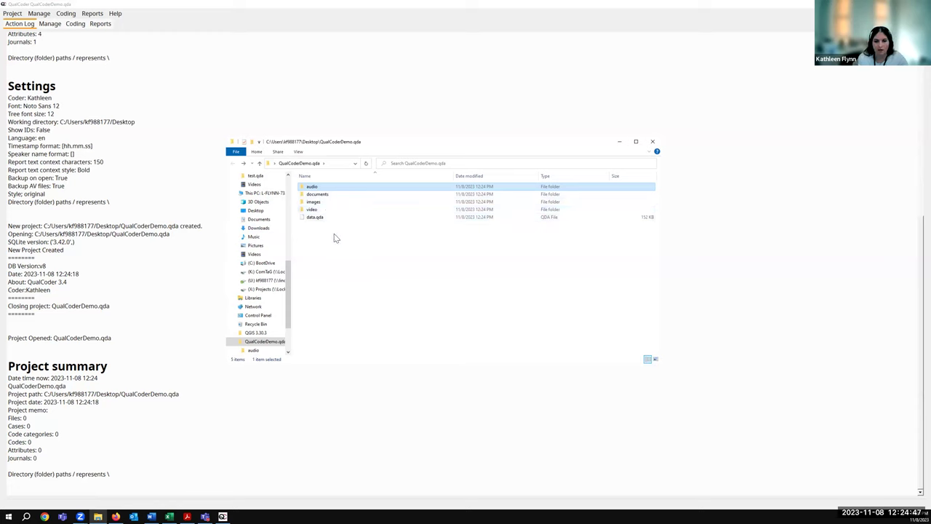
{"action": "left_click", "coordinate": [653, 141]}
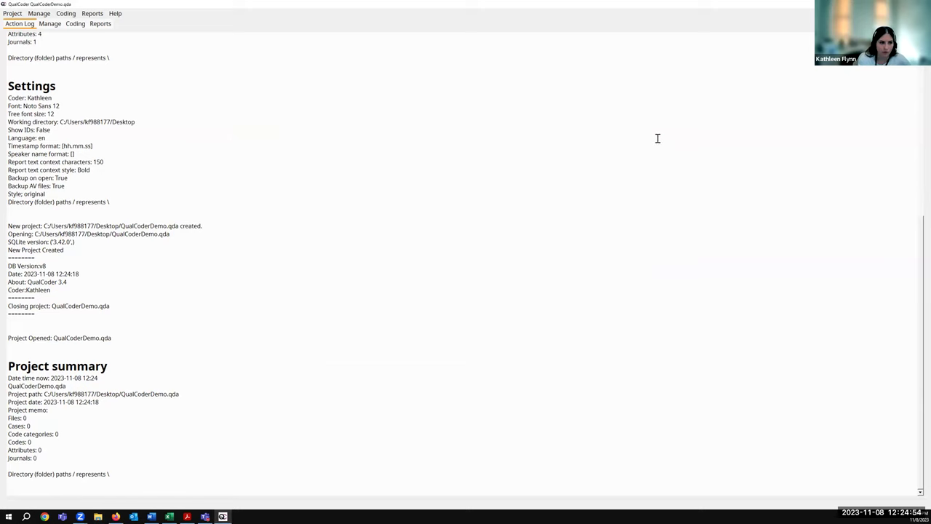
Step: Look over the project commands, view the empty memo for QualCoderDemo.qda, and close it without adding text
{"action": "left_click", "coordinate": [7, 15]}
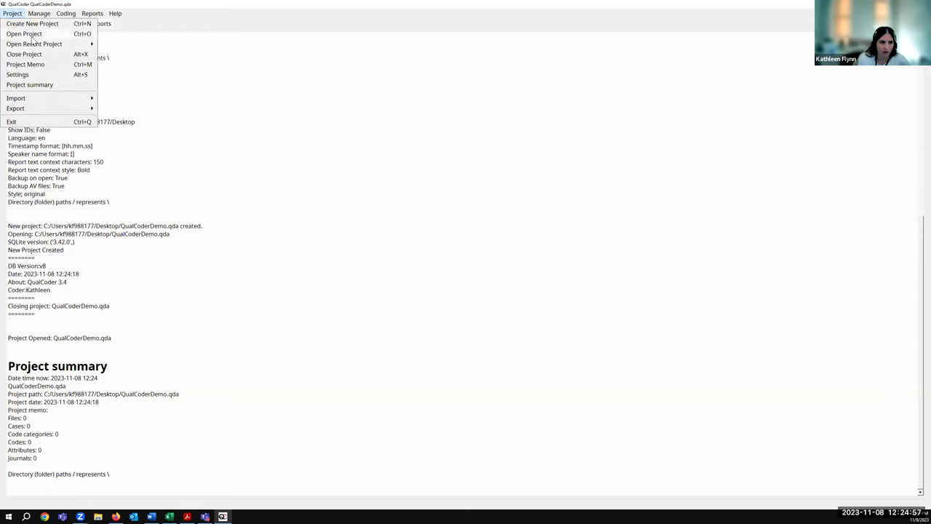
{"action": "left_click", "coordinate": [314, 213]}
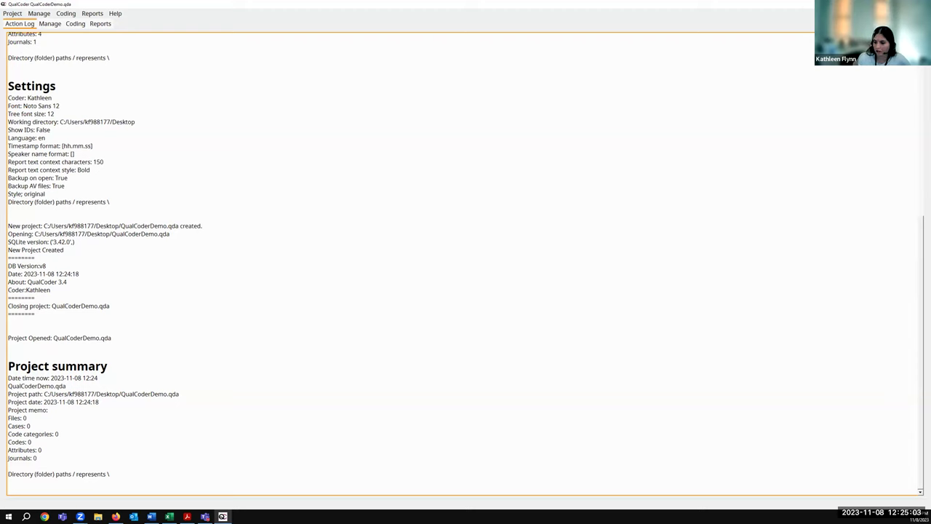
{"action": "left_click", "coordinate": [16, 15]}
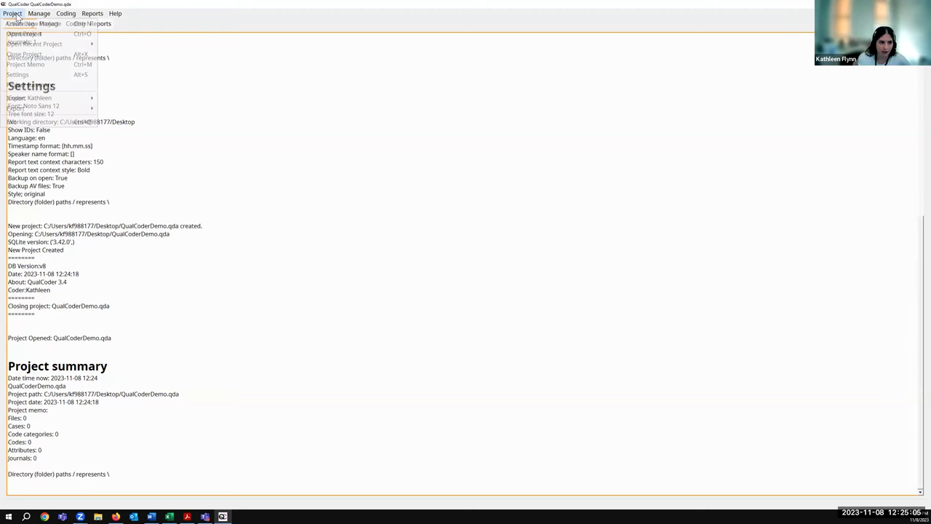
{"action": "left_click", "coordinate": [56, 66]}
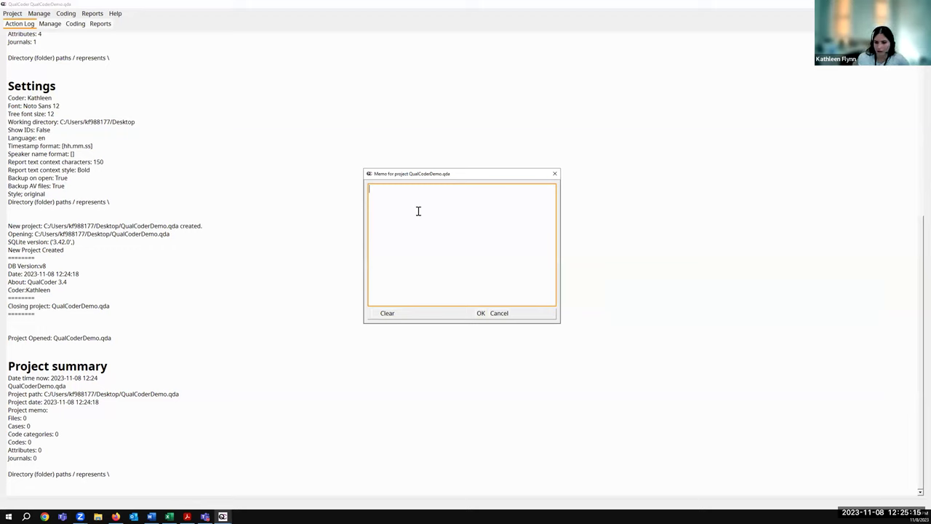
{"action": "left_click", "coordinate": [554, 175]}
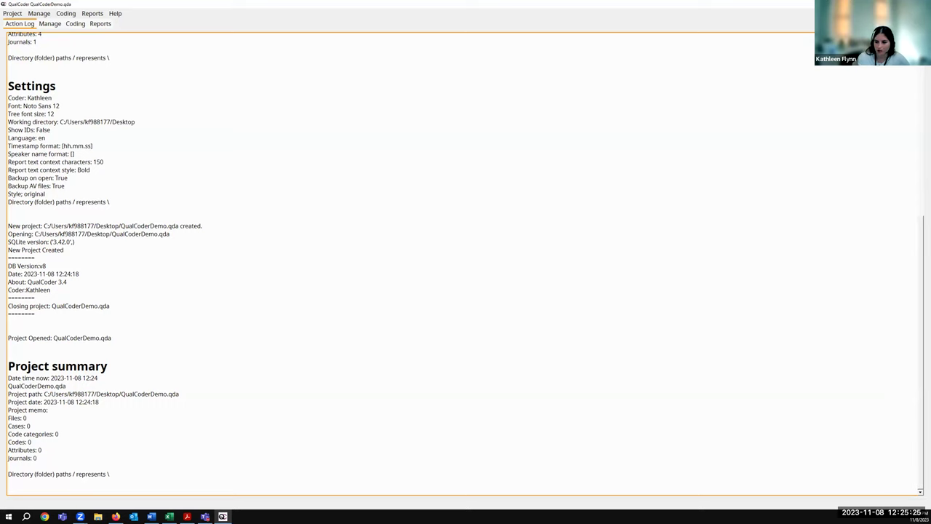
Step: In the file manager, create a text file named exampleText containing "here is some example text"
{"action": "left_click", "coordinate": [45, 16]}
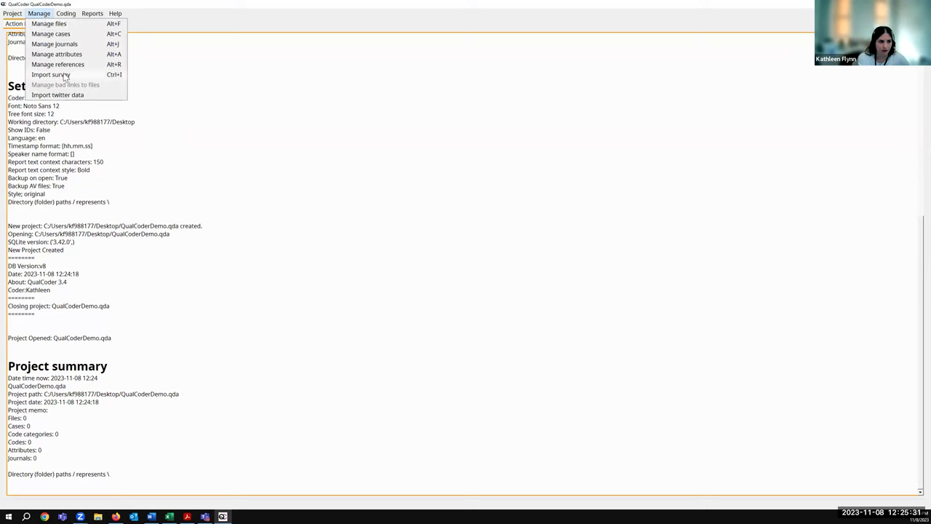
{"action": "left_click", "coordinate": [84, 26]}
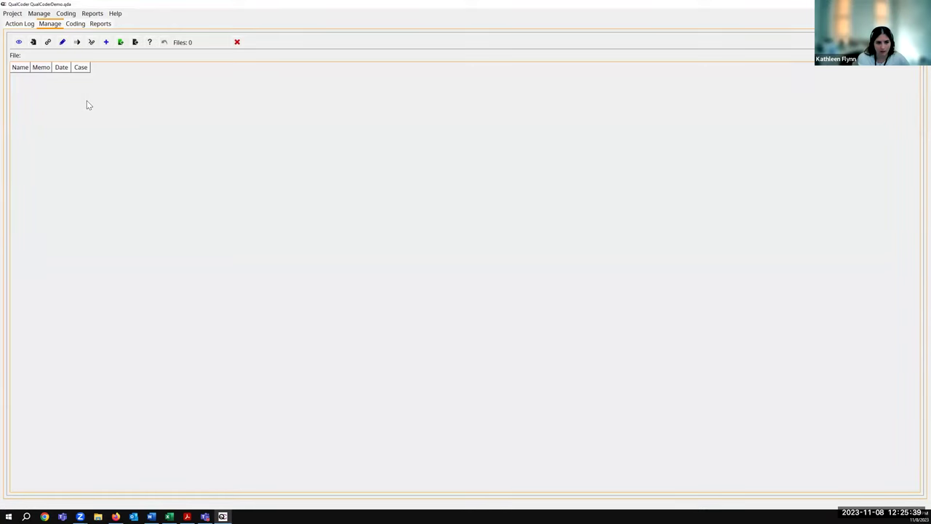
{"action": "left_click", "coordinate": [63, 43]}
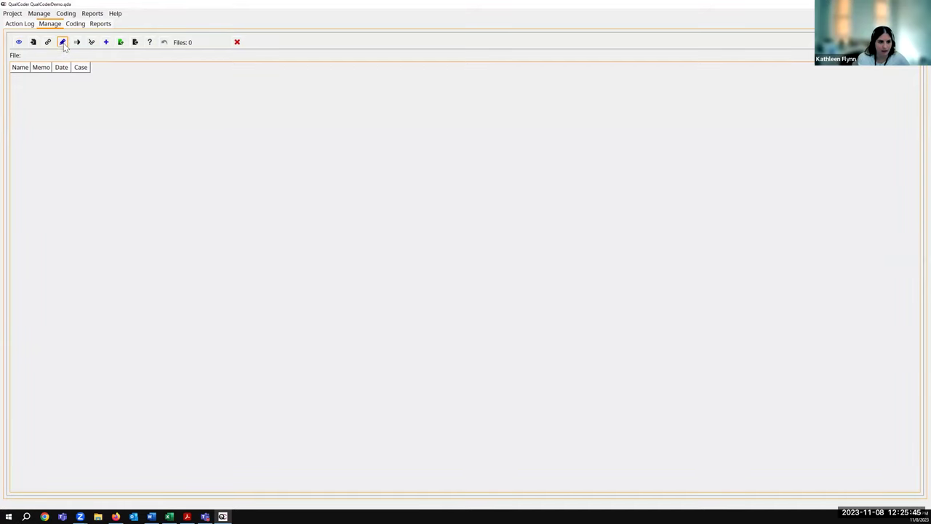
{"action": "type", "text": "exampleT"}
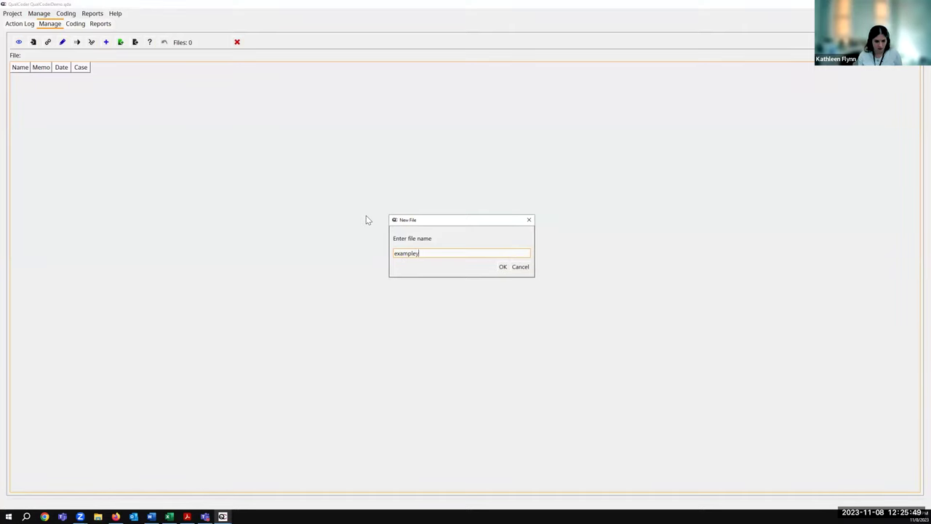
{"action": "type", "text": "ext"}
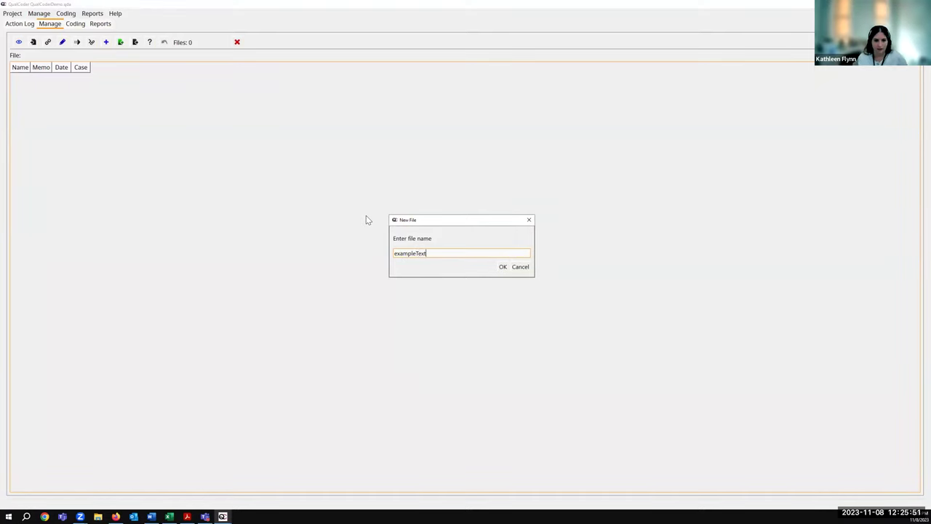
{"action": "left_click", "coordinate": [504, 267]}
{"action": "type", "text": "here is some e"}
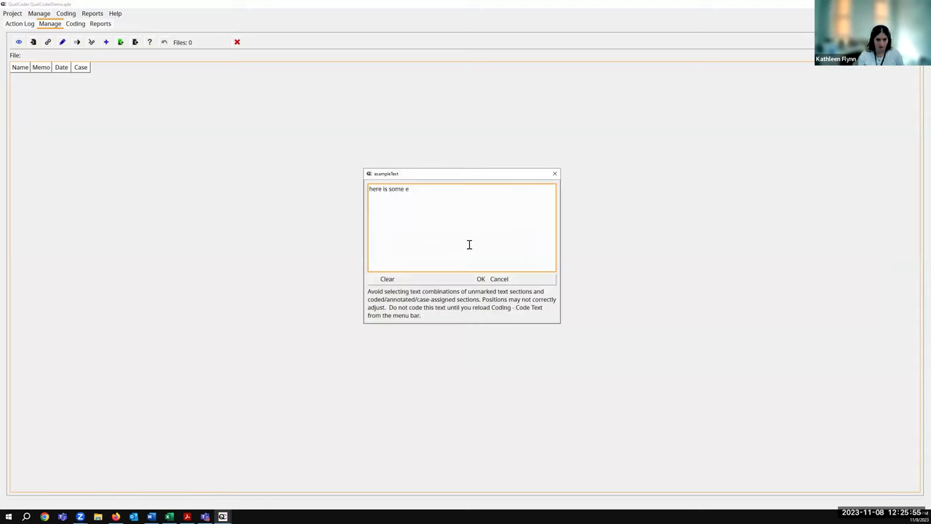
{"action": "type", "text": "xample text"}
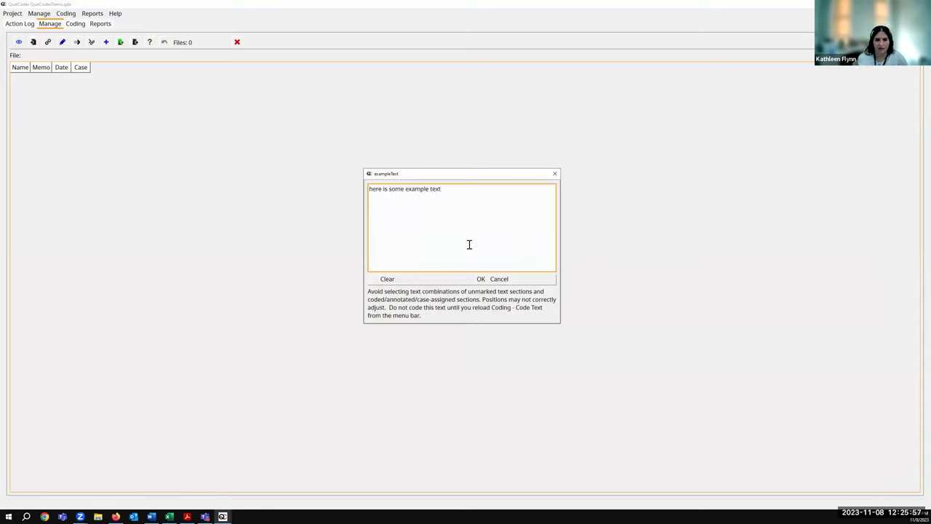
{"action": "left_click", "coordinate": [481, 279]}
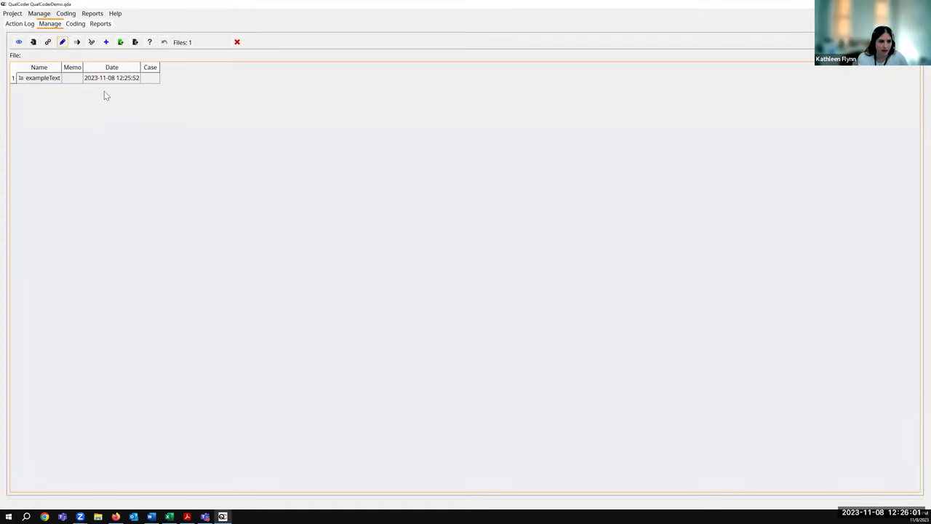
Step: View the contents of the exampleText file and close it without changing the text
{"action": "double_click", "coordinate": [47, 81]}
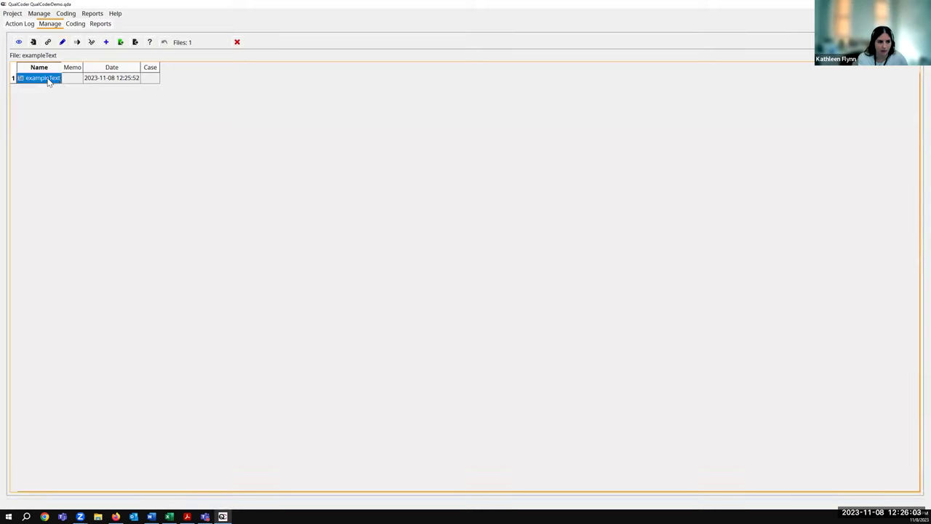
{"action": "left_click", "coordinate": [481, 280]}
{"action": "left_click", "coordinate": [19, 44]}
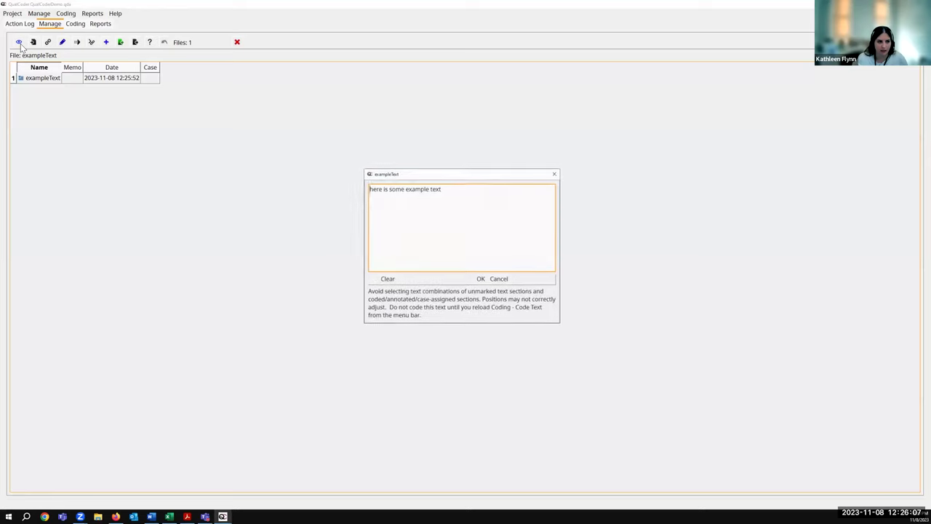
{"action": "left_click", "coordinate": [481, 280]}
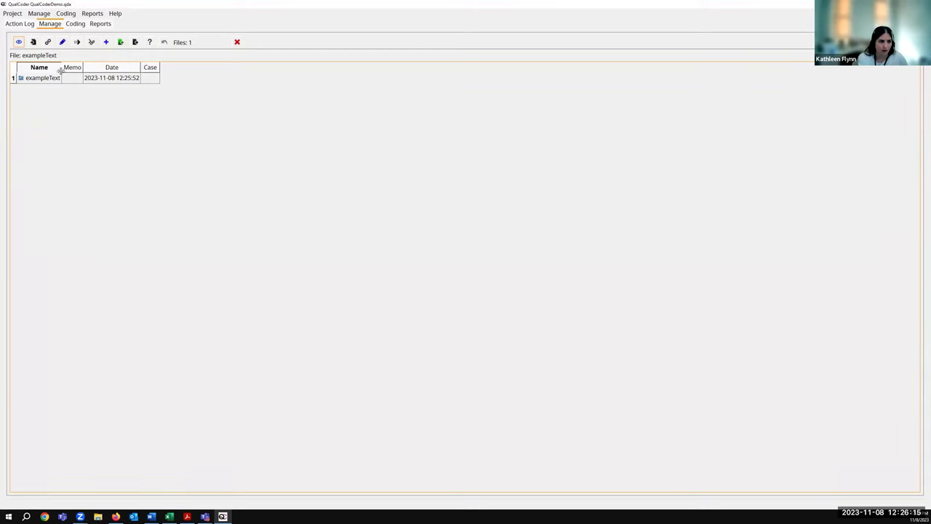
Step: Import classroom.jpg, ladies-and-gentlemen-26365.mp3 and Transcript001.txt through Transcript004.txt from the Desktop folder into the project
{"action": "left_click", "coordinate": [33, 43]}
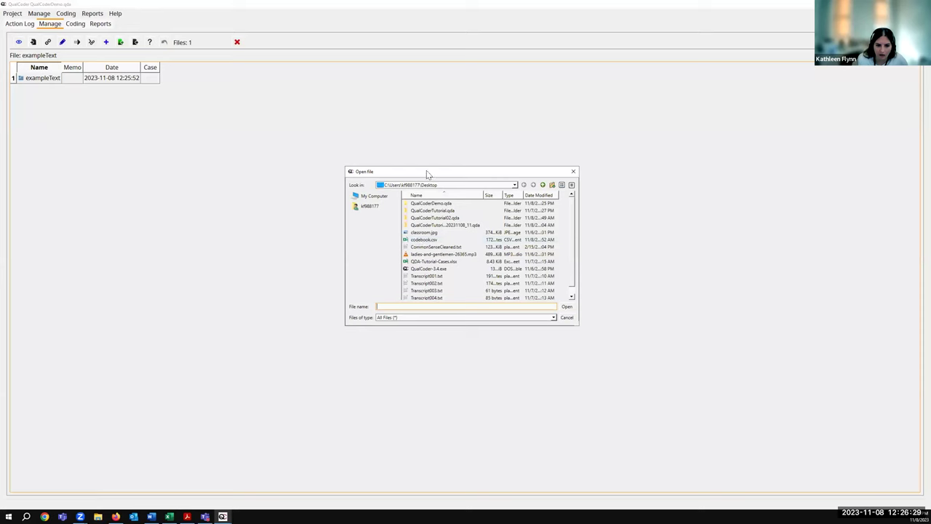
{"action": "left_click_drag", "start_coordinate": [428, 172], "coordinate": [411, 153]}
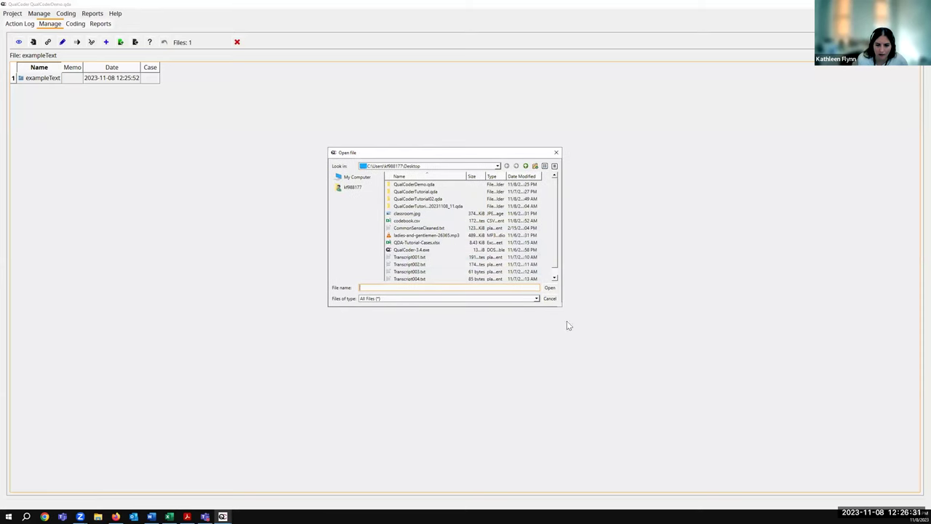
{"action": "left_click_drag", "start_coordinate": [570, 326], "coordinate": [569, 321]}
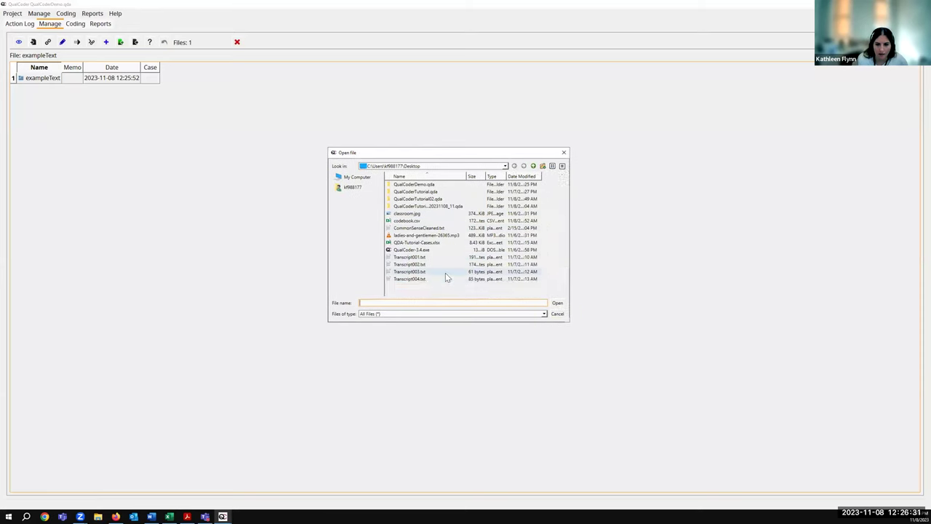
{"action": "left_click", "coordinate": [426, 215]}
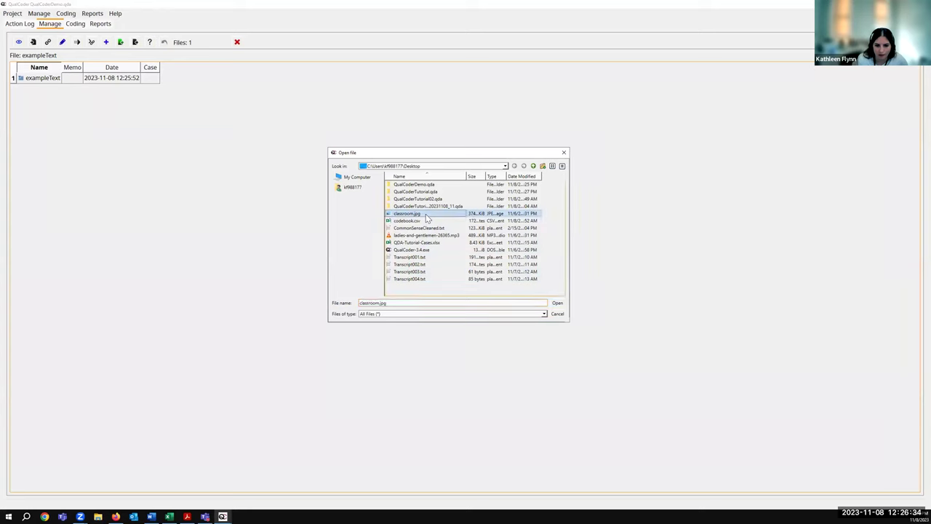
{"action": "left_click", "coordinate": [457, 236], "text": "ctrl"}
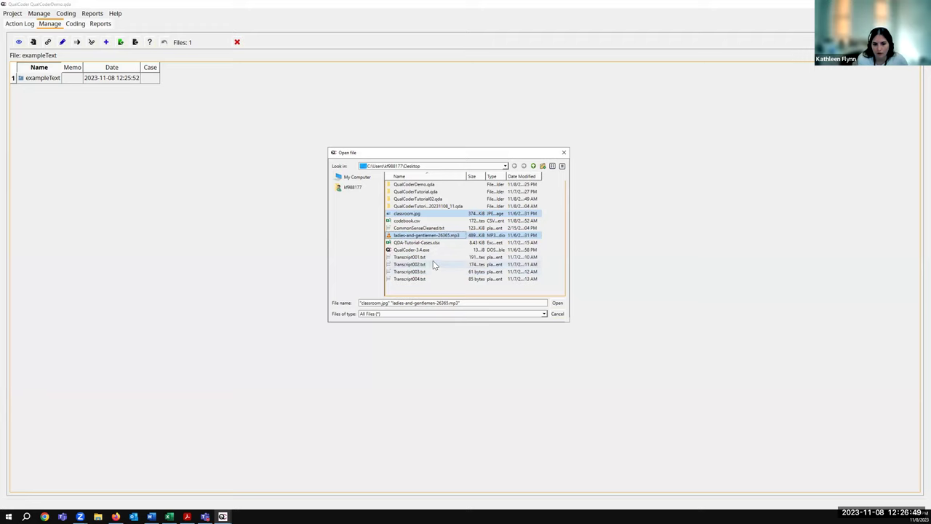
{"action": "left_click", "coordinate": [430, 256], "text": "ctrl"}
{"action": "left_click", "coordinate": [431, 264], "text": "ctrl"}
{"action": "left_click", "coordinate": [433, 272], "text": "ctrl"}
{"action": "left_click", "coordinate": [432, 278], "text": "ctrl"}
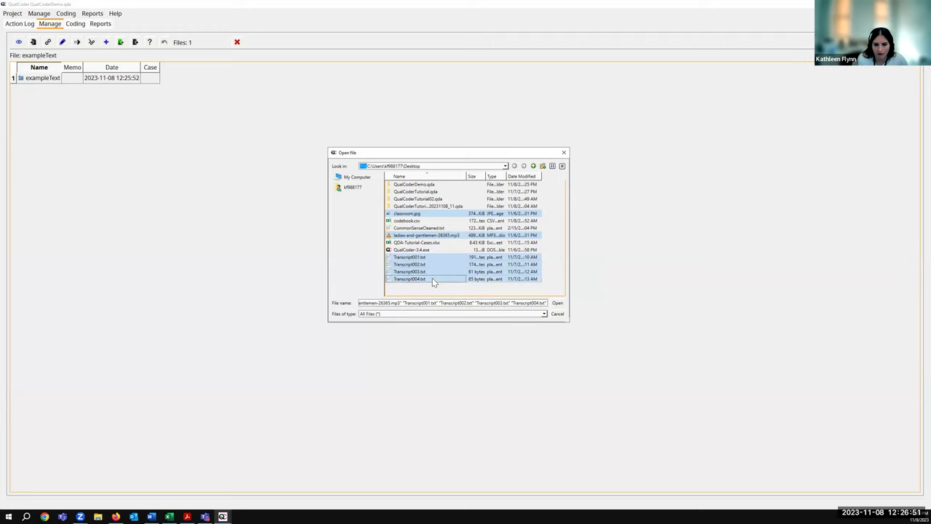
{"action": "left_click", "coordinate": [557, 303]}
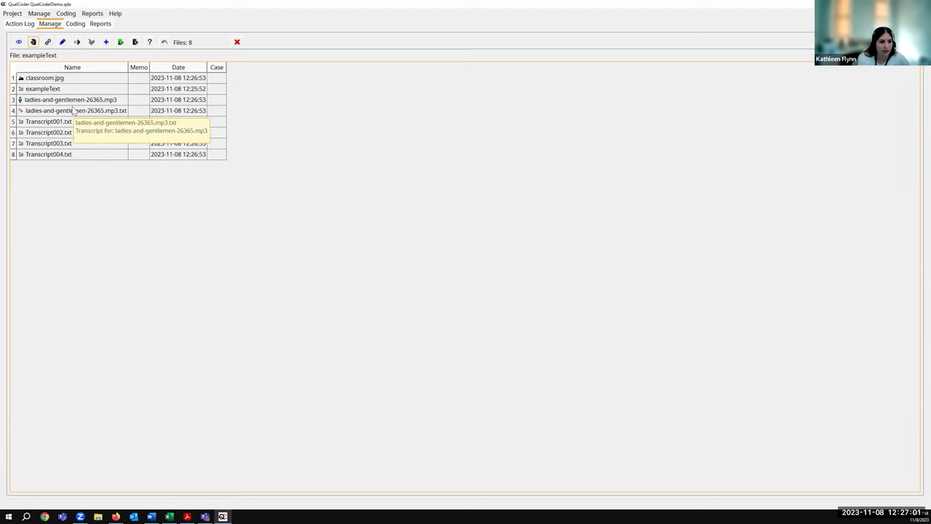
{"action": "right_click", "coordinate": [78, 78]}
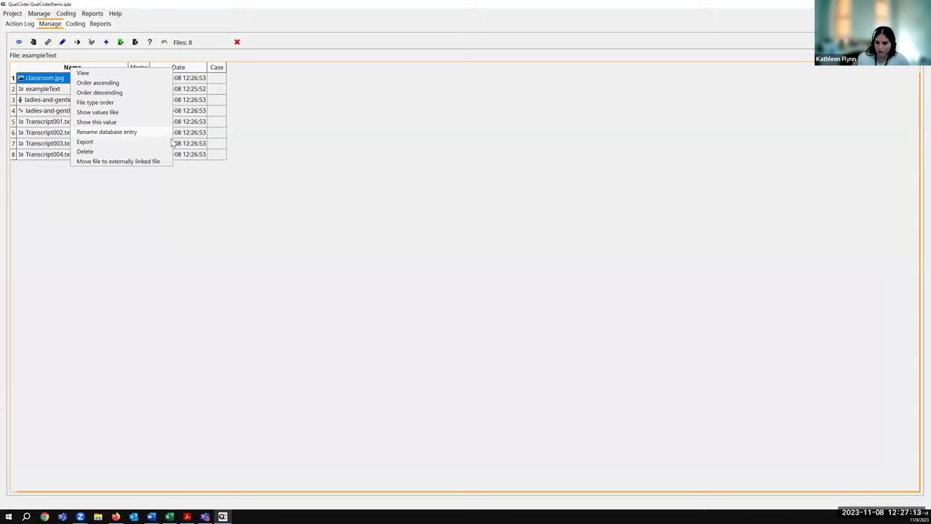
{"action": "left_click", "coordinate": [345, 228]}
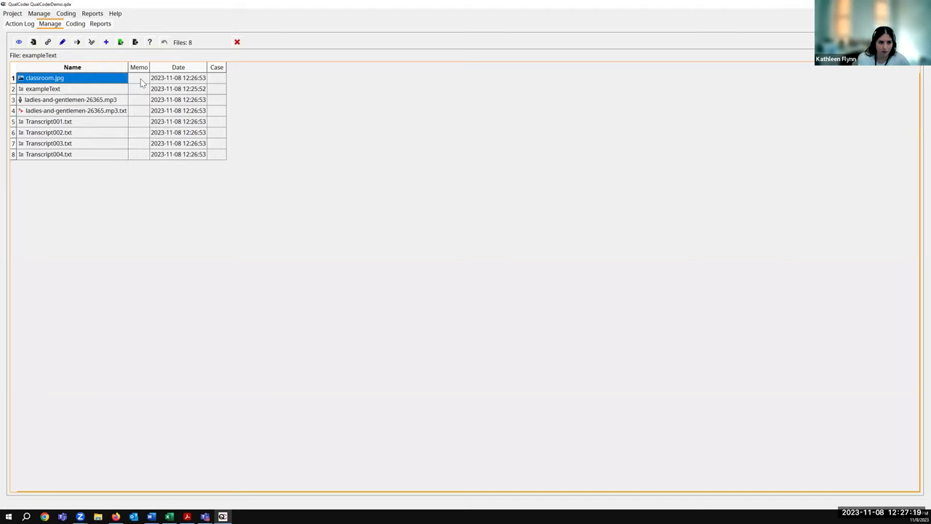
Step: Add the memo "survey response" to the exampleText file
{"action": "left_click", "coordinate": [91, 91]}
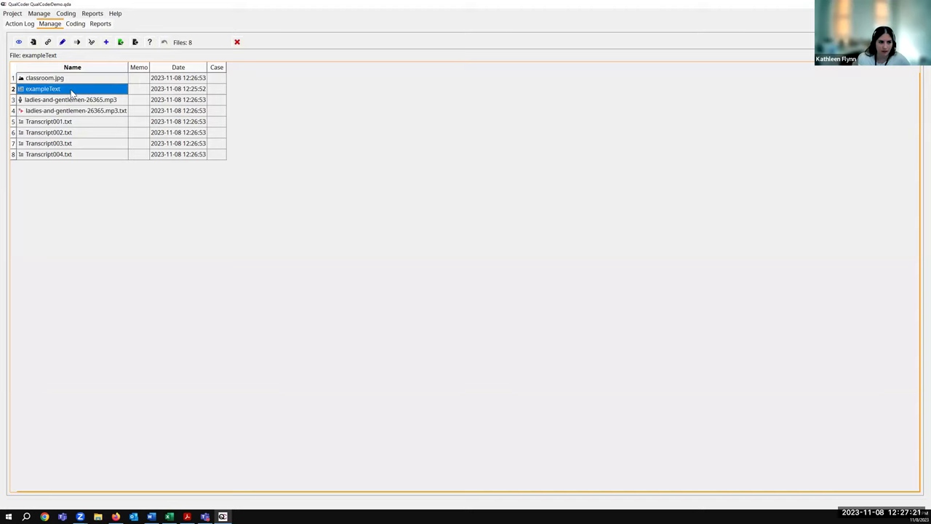
{"action": "left_click", "coordinate": [144, 93]}
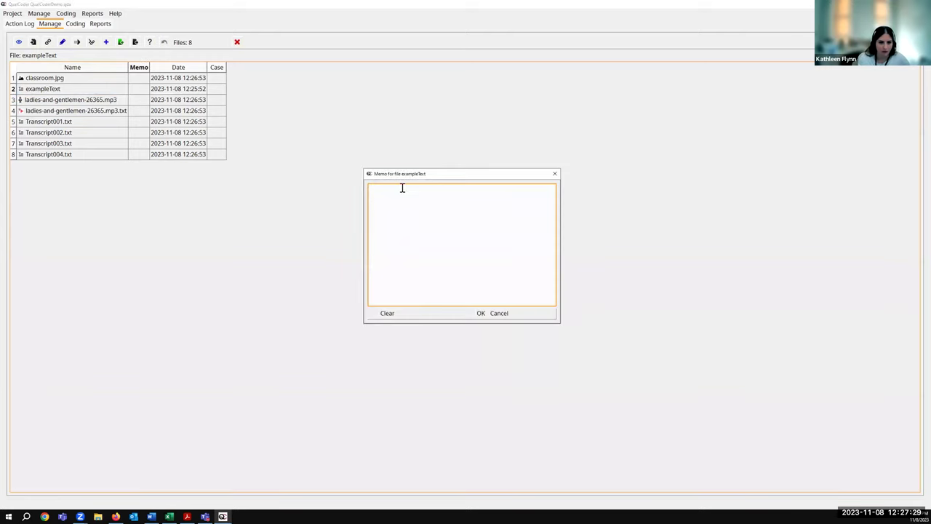
{"action": "type", "text": "sur"}
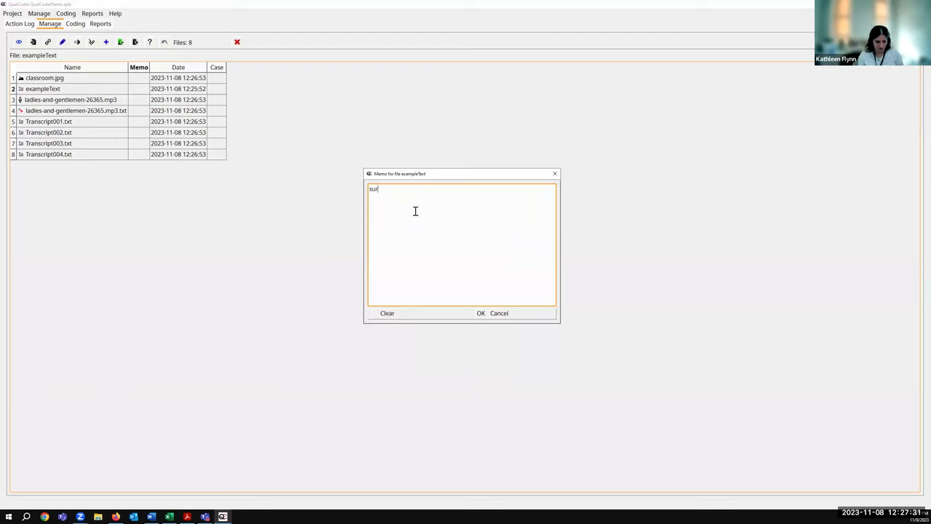
{"action": "type", "text": "vey response"}
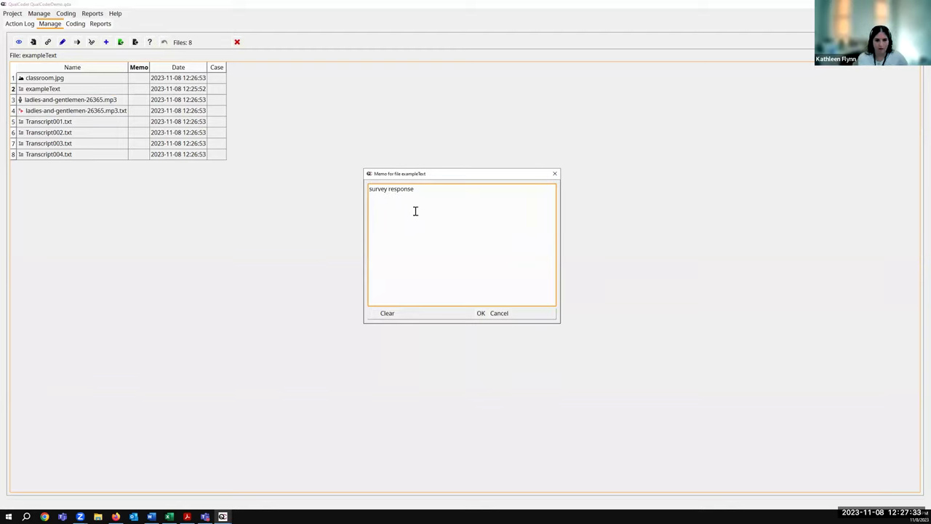
{"action": "left_click", "coordinate": [480, 312]}
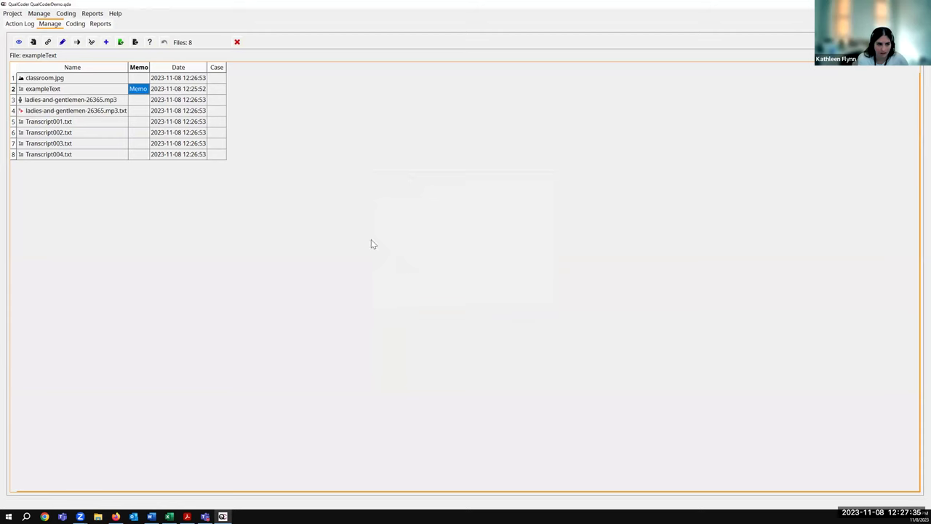
Step: View the classroom.jpg image and add the memo "desks in a classroom with a blackboard" to it
{"action": "left_click", "coordinate": [82, 82]}
{"action": "double_click", "coordinate": [82, 82]}
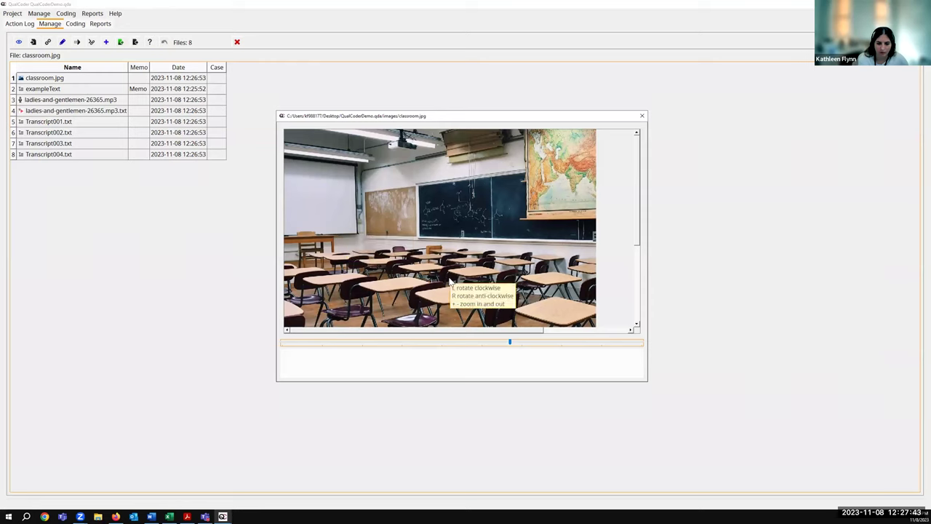
{"action": "left_click", "coordinate": [642, 116]}
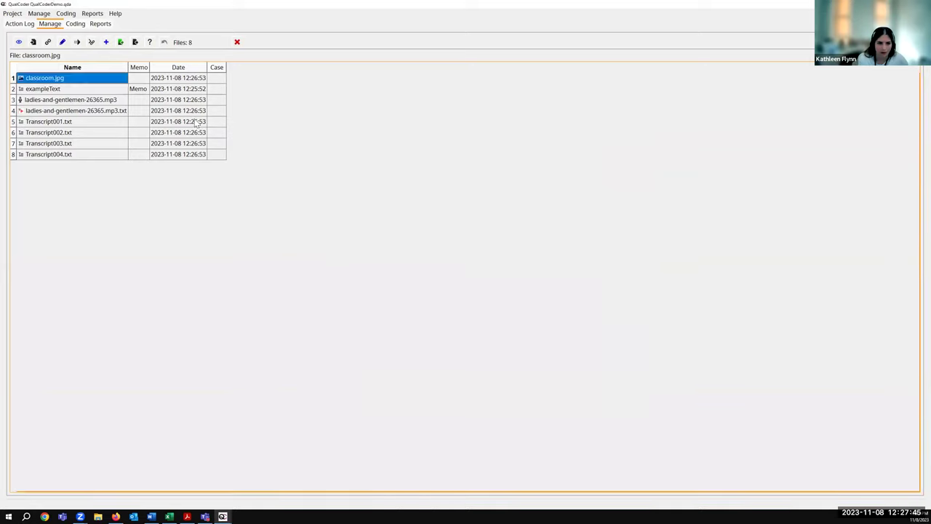
{"action": "left_click", "coordinate": [141, 79]}
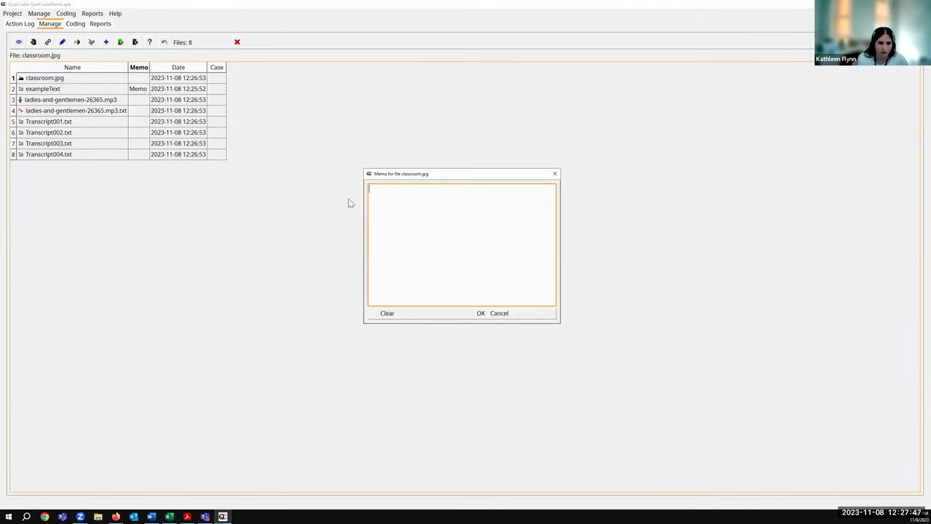
{"action": "type", "text": "desk"}
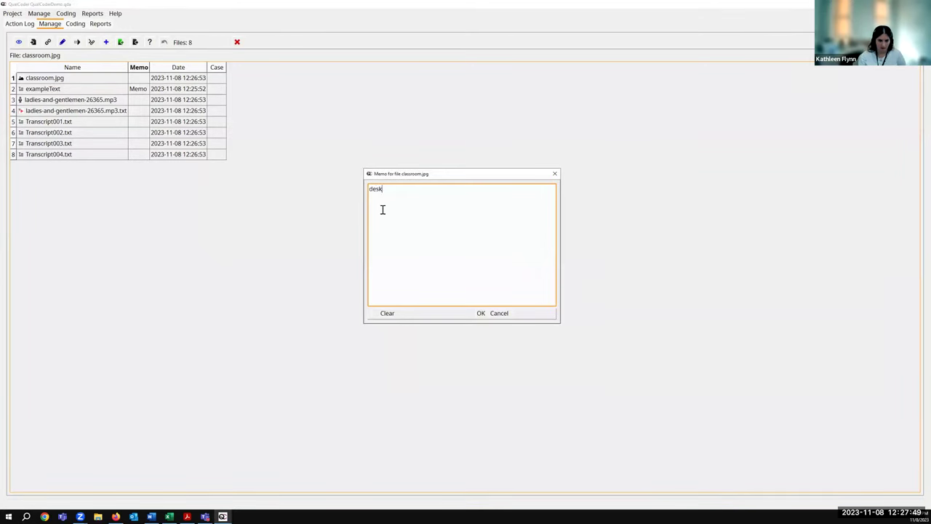
{"action": "type", "text": "s in a classroom with a blackboard"}
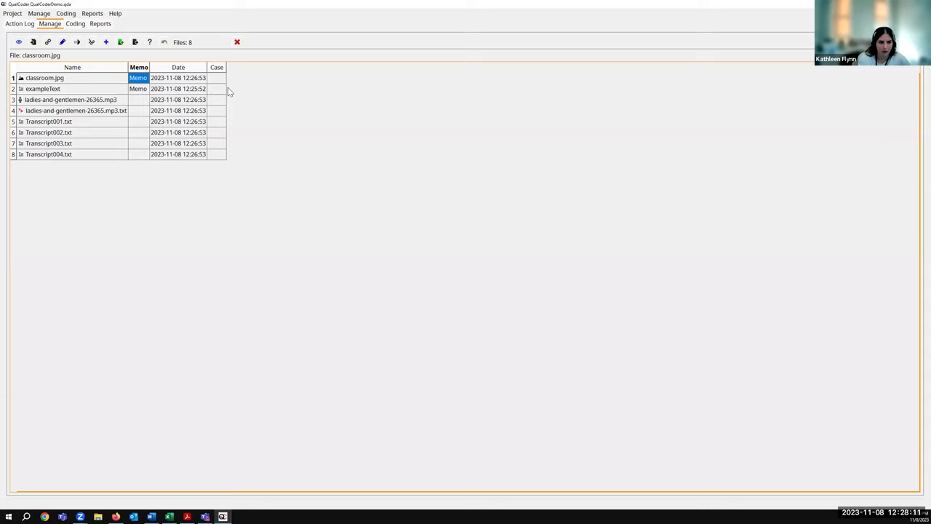
Step: Add a file attribute named source with the Character type
{"action": "left_click", "coordinate": [106, 42]}
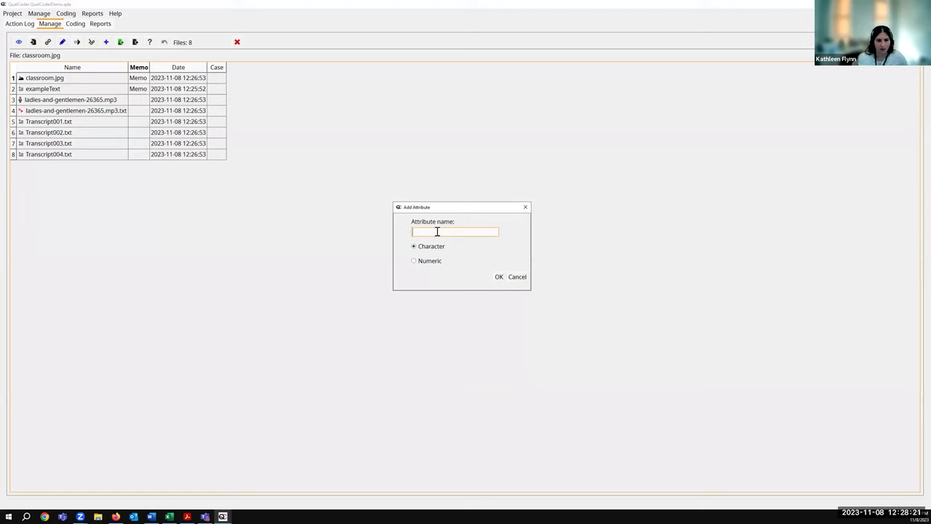
{"action": "type", "text": "source"}
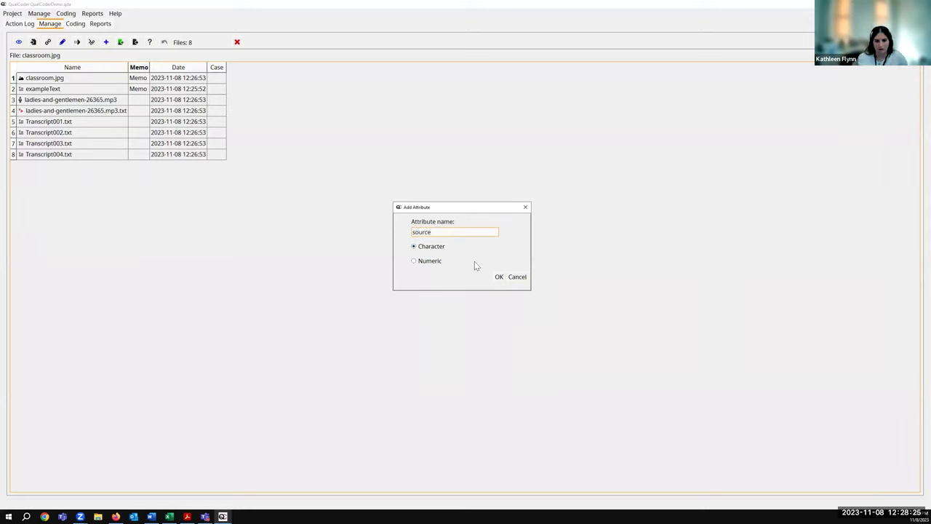
{"action": "left_click", "coordinate": [499, 276]}
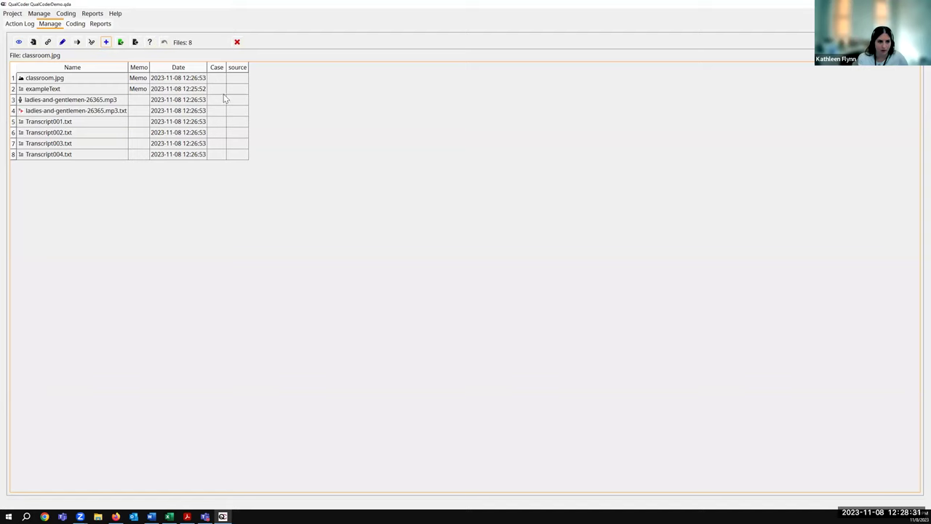
Step: Set the source attribute to student for Transcript001.txt and Transcript002.txt
{"action": "double_click", "coordinate": [238, 123]}
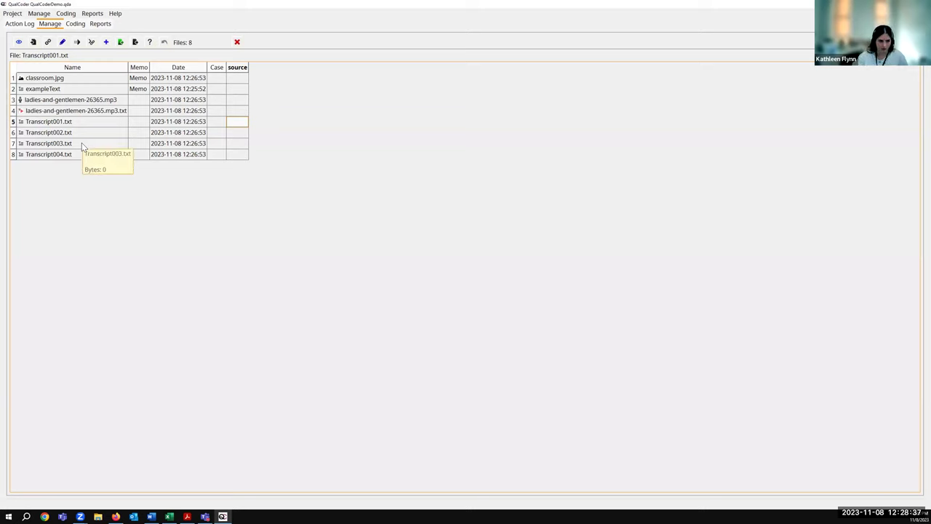
{"action": "type", "text": "student"}
{"action": "left_click", "coordinate": [233, 134]}
{"action": "type", "text": "student"}
{"action": "key", "text": "Return"}
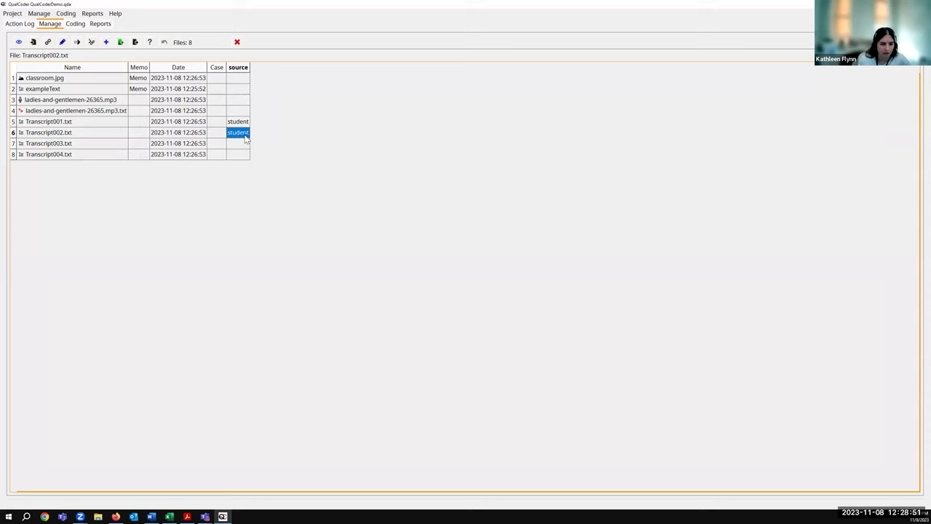
Step: Filter the file list to files whose source value is student, and restore the display of all rows
{"action": "right_click", "coordinate": [246, 140]}
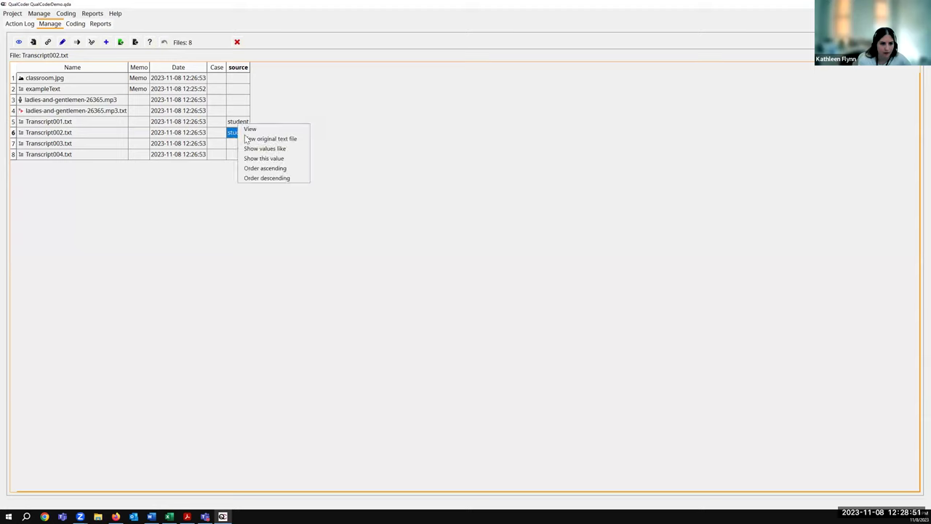
{"action": "left_click", "coordinate": [290, 158]}
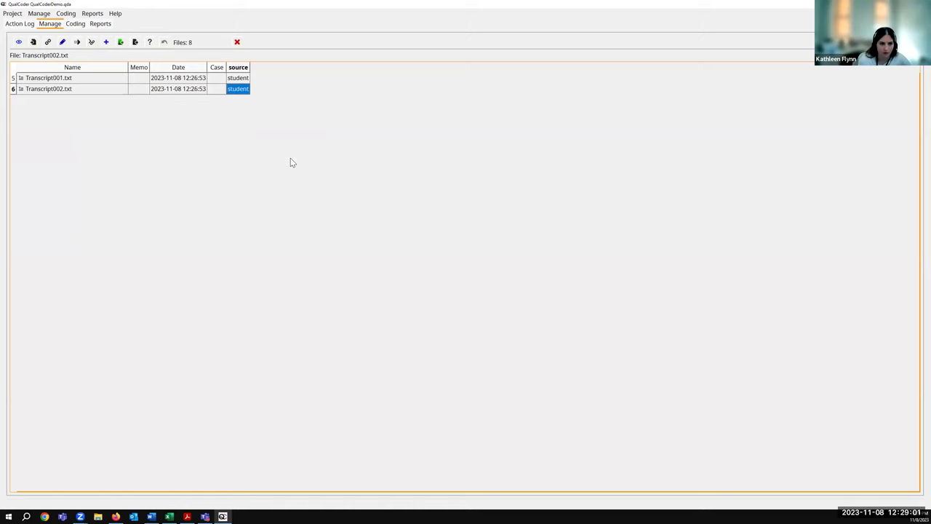
{"action": "right_click", "coordinate": [248, 97]}
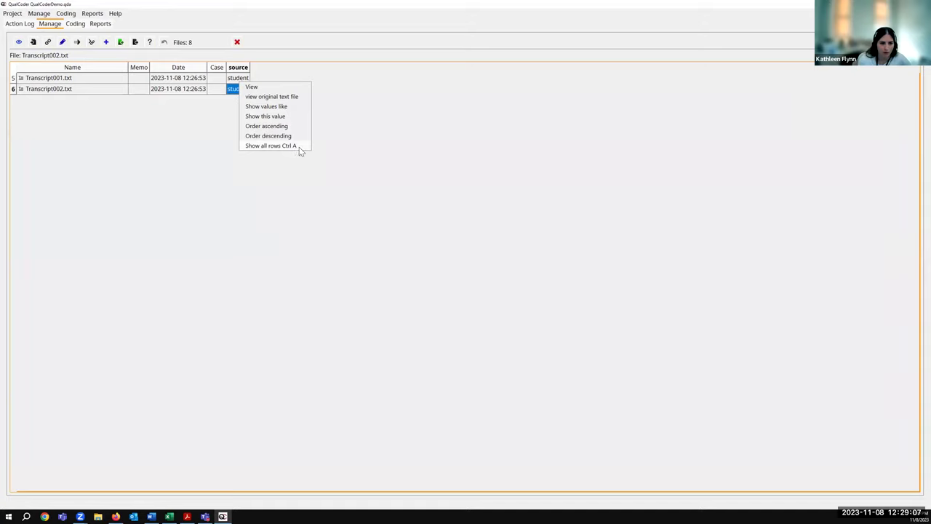
{"action": "left_click", "coordinate": [300, 146]}
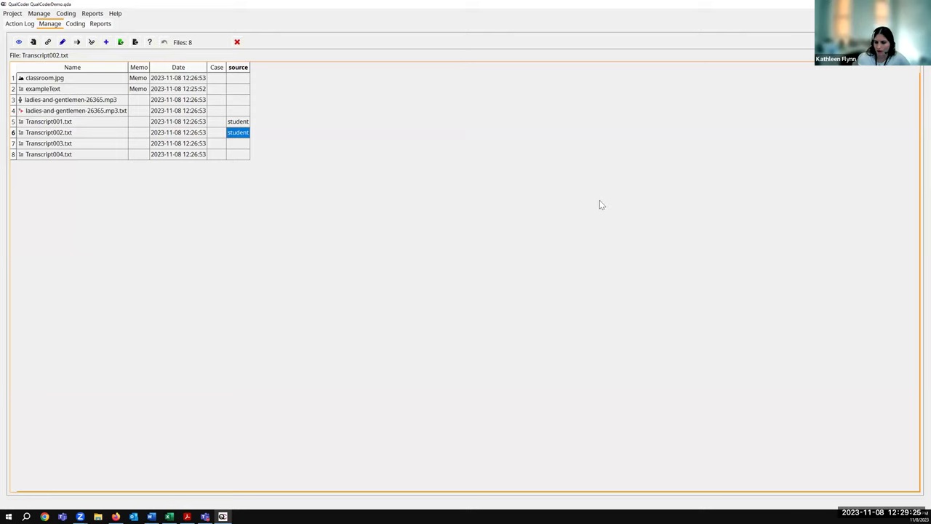
Step: Switch to the QDA-Tutorial-Cases workbook in Excel and examine the case IDs with their major and classYear columns
{"action": "left_click", "coordinate": [169, 517]}
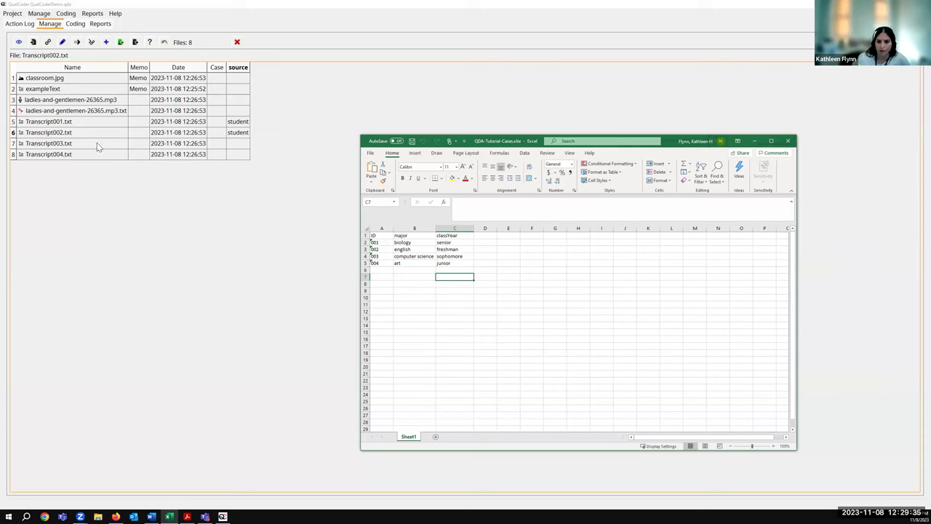
{"action": "left_click", "coordinate": [377, 248]}
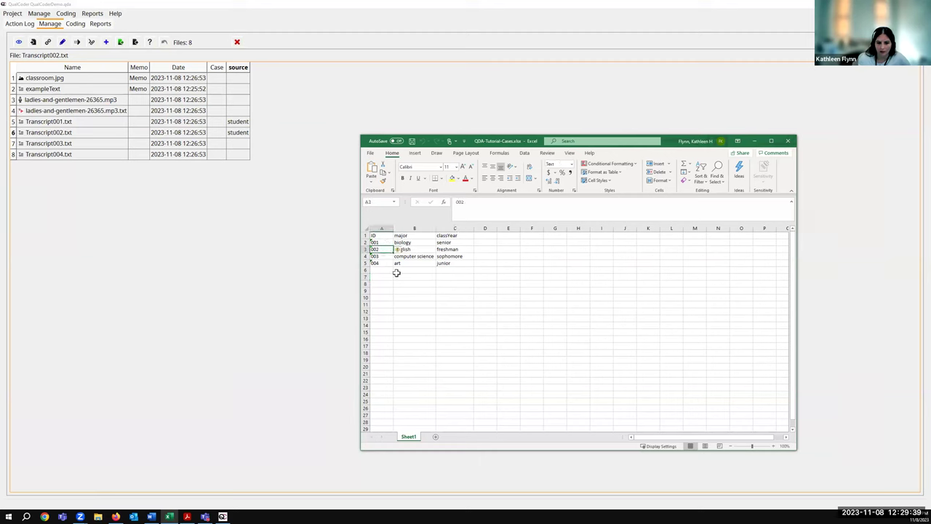
{"action": "left_click", "coordinate": [423, 286]}
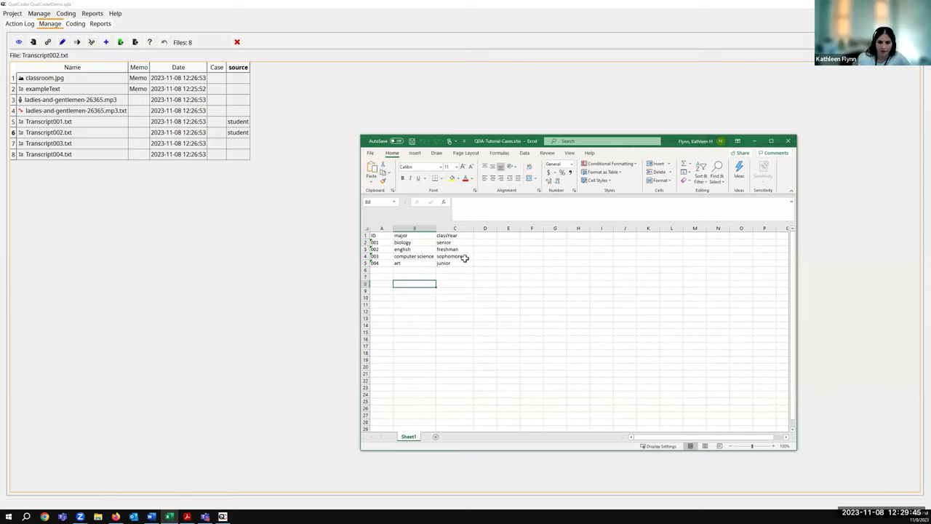
{"action": "left_click", "coordinate": [383, 261]}
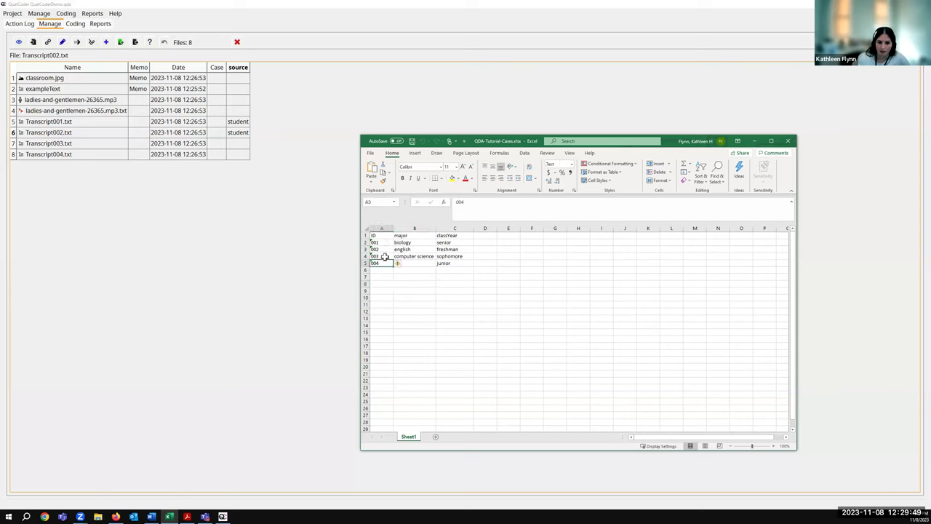
{"action": "left_click", "coordinate": [410, 291]}
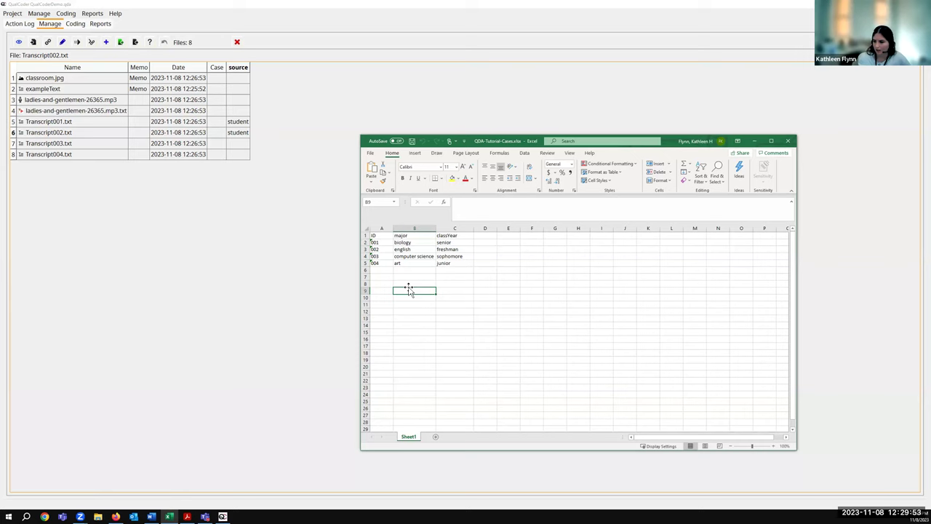
Step: Close the Excel workbook and import QDA-Tutorial-Cases.xlsx from the Desktop as a survey with its ID, major and classYear columns
{"action": "left_click", "coordinate": [788, 141]}
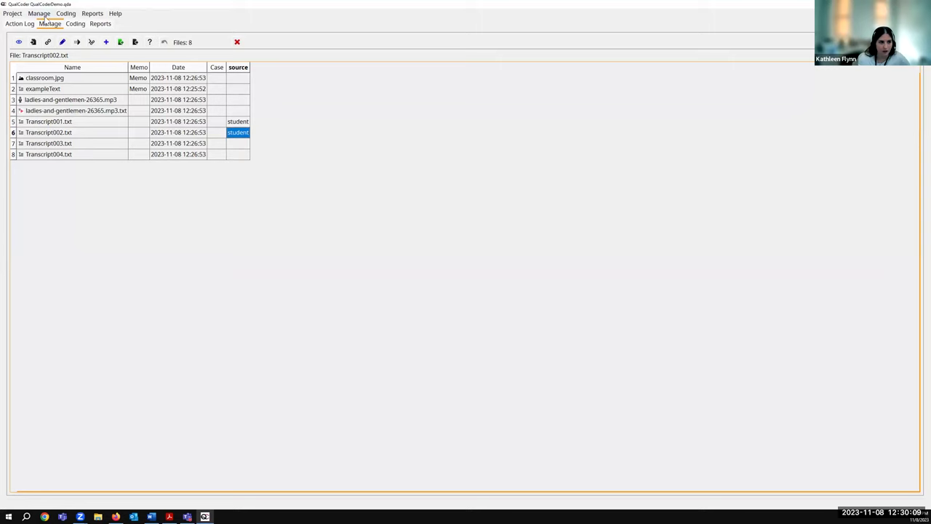
{"action": "left_click", "coordinate": [39, 13]}
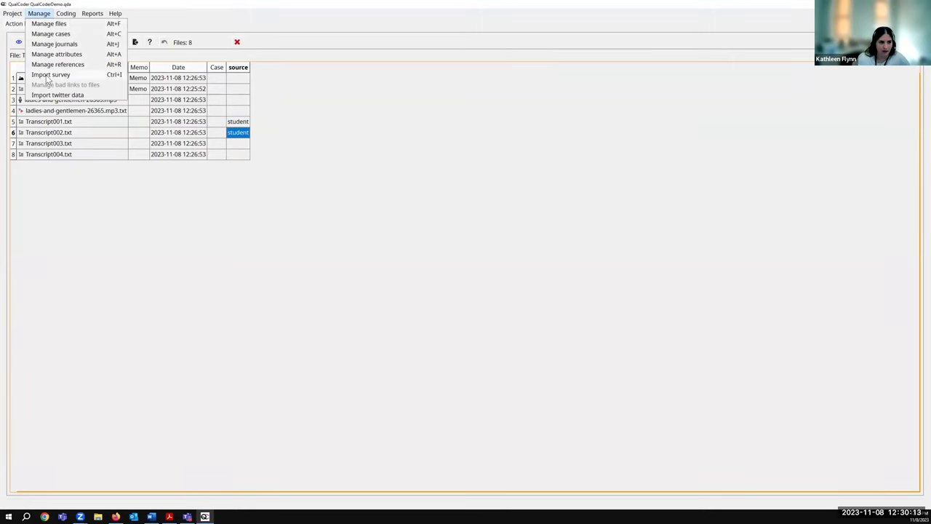
{"action": "left_click", "coordinate": [77, 73]}
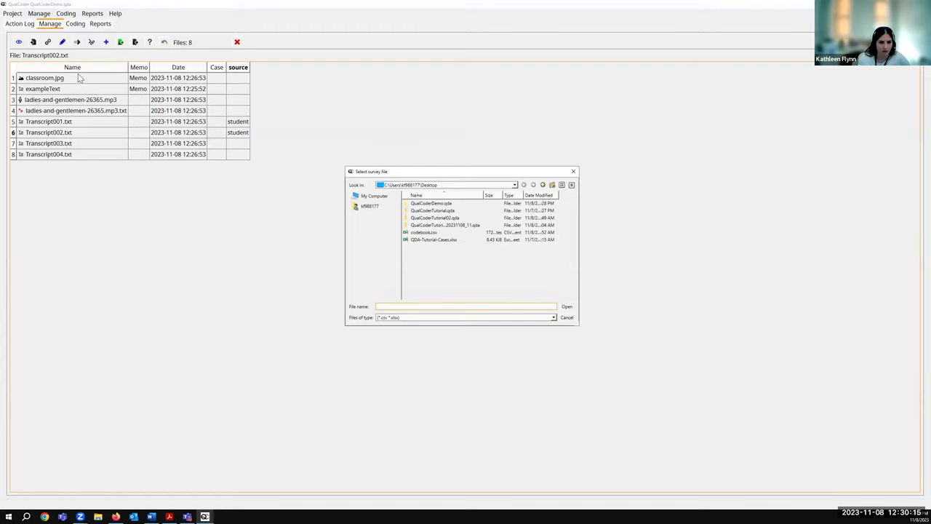
{"action": "left_click", "coordinate": [448, 241]}
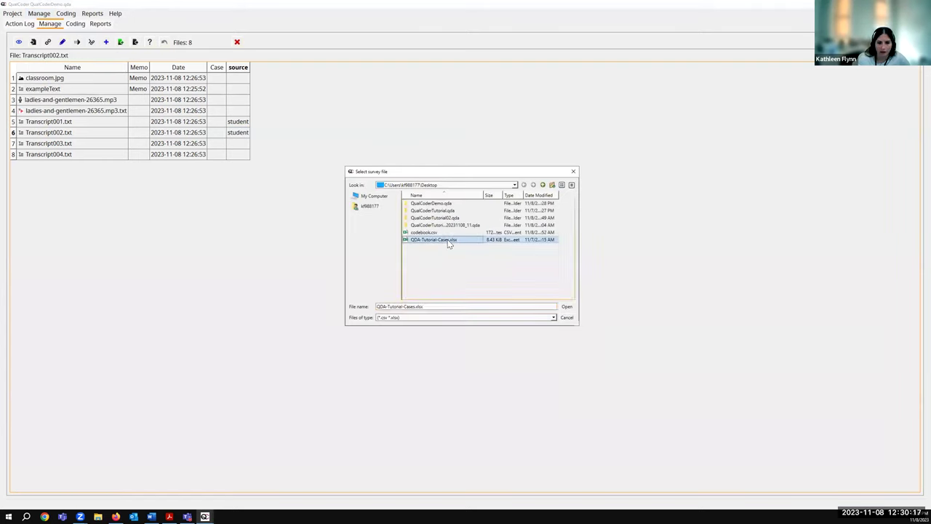
{"action": "left_click", "coordinate": [567, 306]}
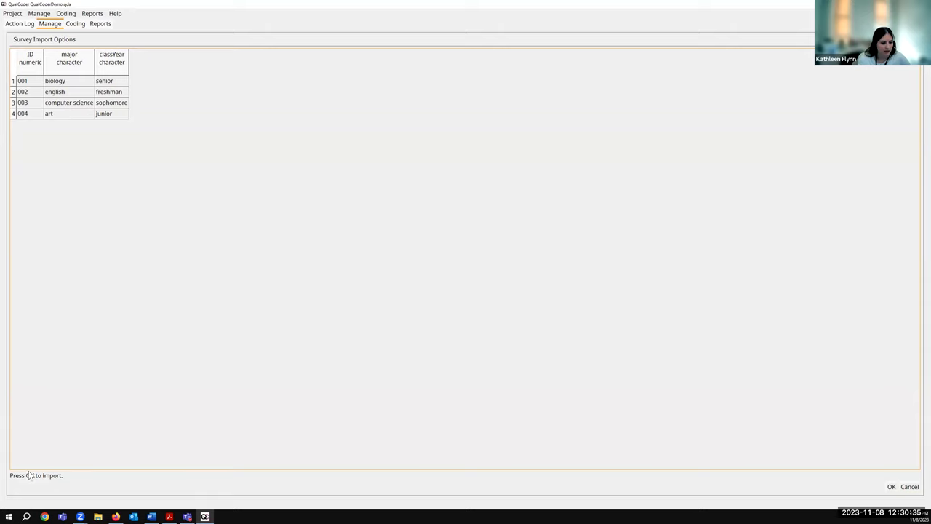
{"action": "left_click", "coordinate": [891, 486]}
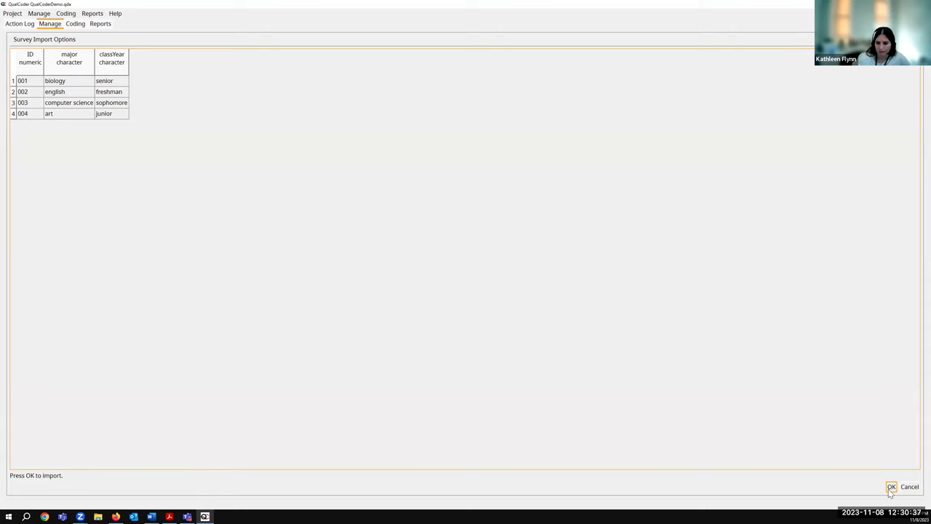
{"action": "left_click", "coordinate": [483, 261]}
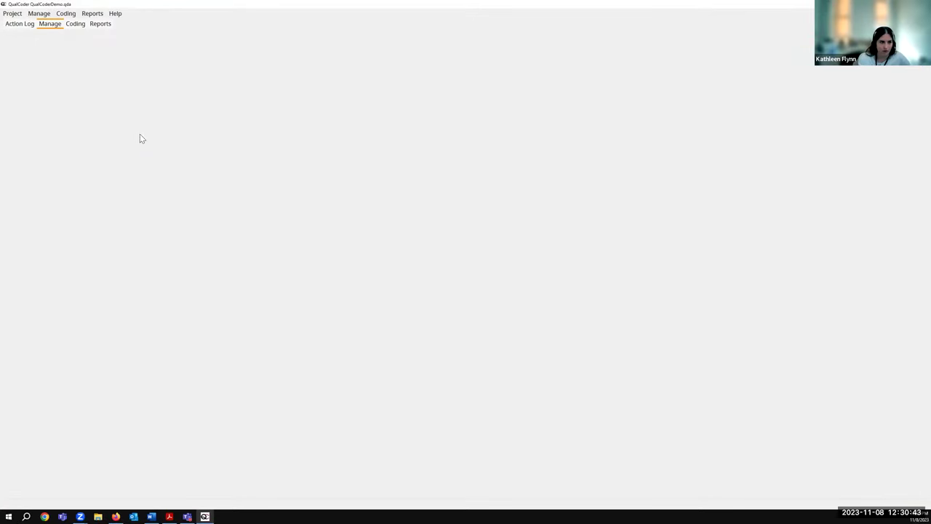
Step: Add a character attribute libraryServices for cases and give the classYear attribute the memo "freshman, sophomore, junior, senior"
{"action": "left_click", "coordinate": [40, 14]}
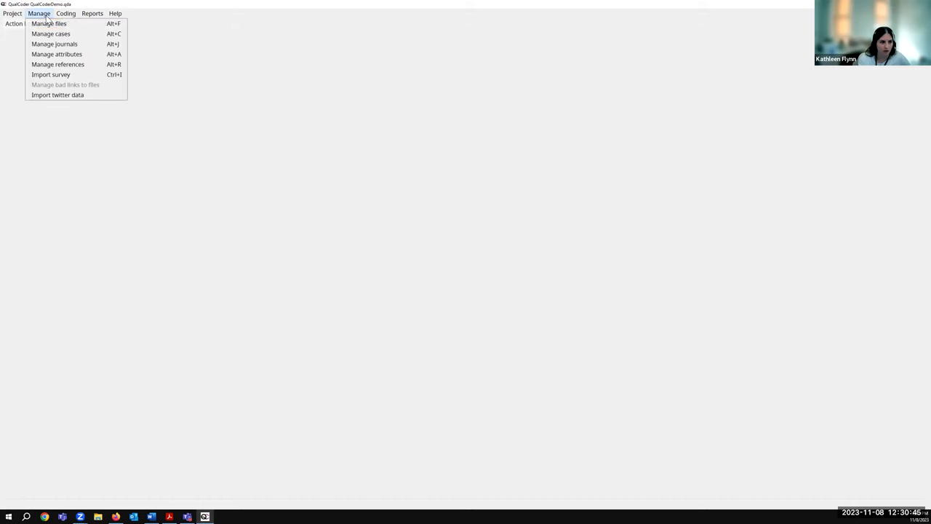
{"action": "left_click", "coordinate": [70, 56]}
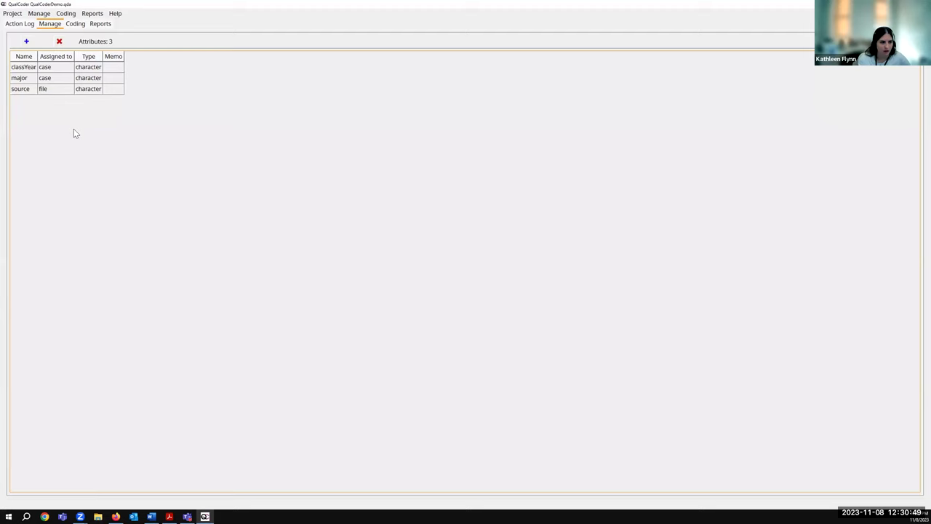
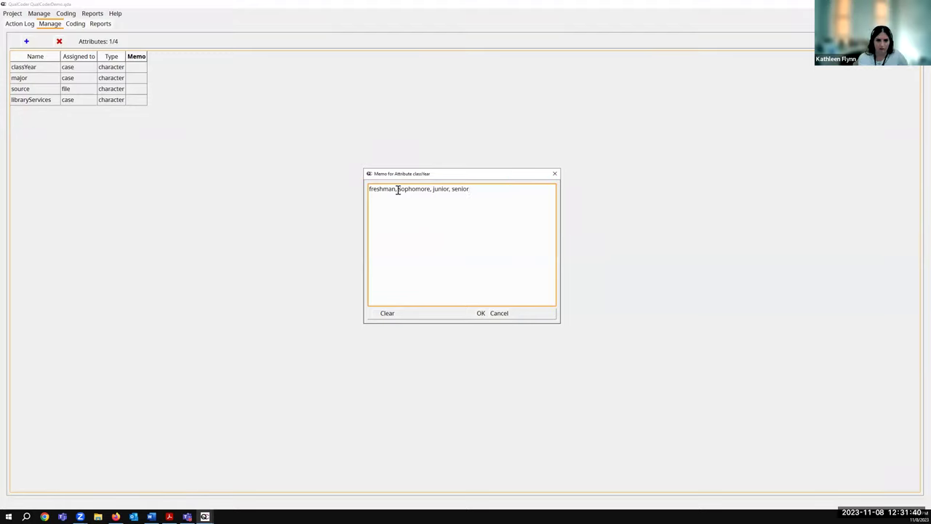
{"action": "left_click", "coordinate": [481, 313]}
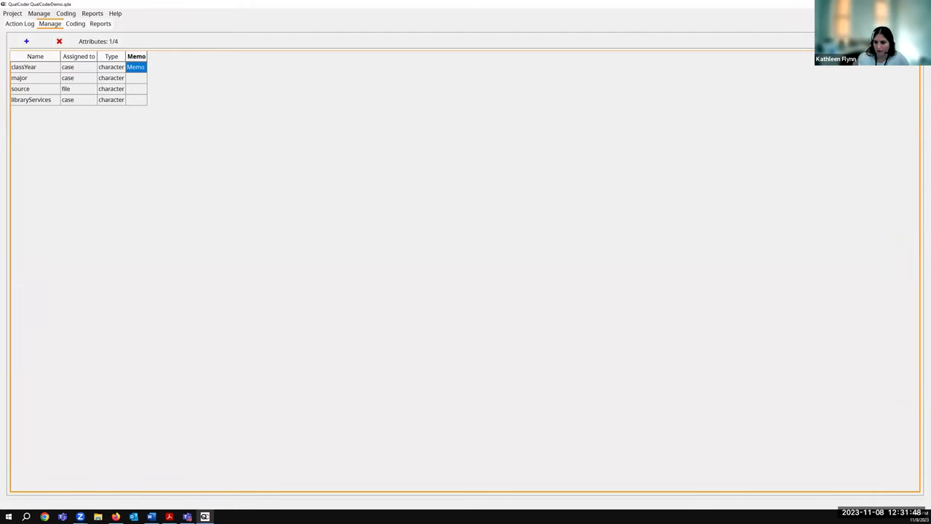
Step: Open the case management view and link the file Transcript001.txt to case 001
{"action": "left_click", "coordinate": [48, 15]}
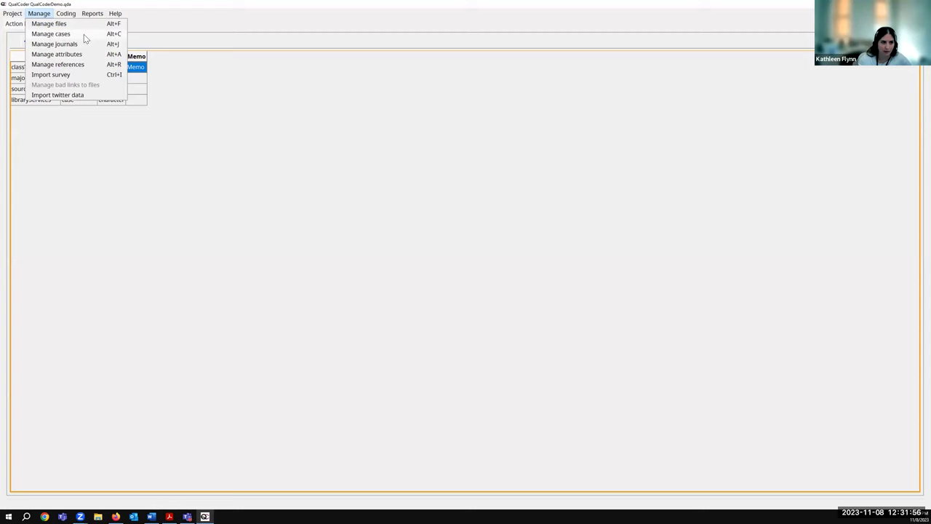
{"action": "left_click", "coordinate": [85, 35]}
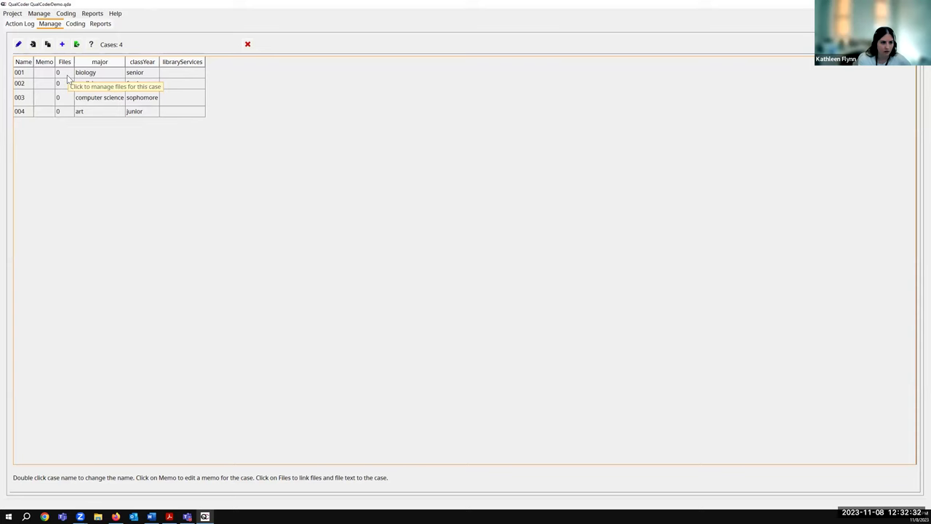
{"action": "left_click", "coordinate": [70, 75]}
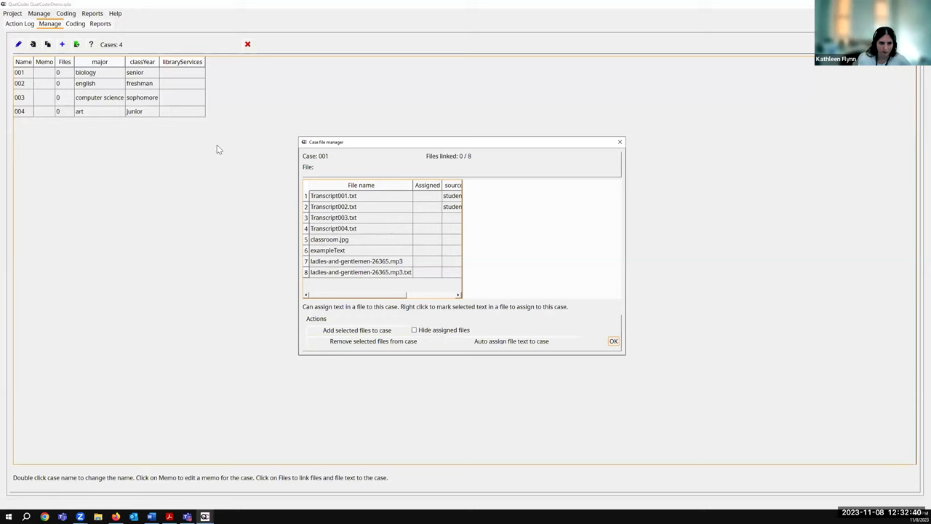
{"action": "left_click", "coordinate": [371, 199]}
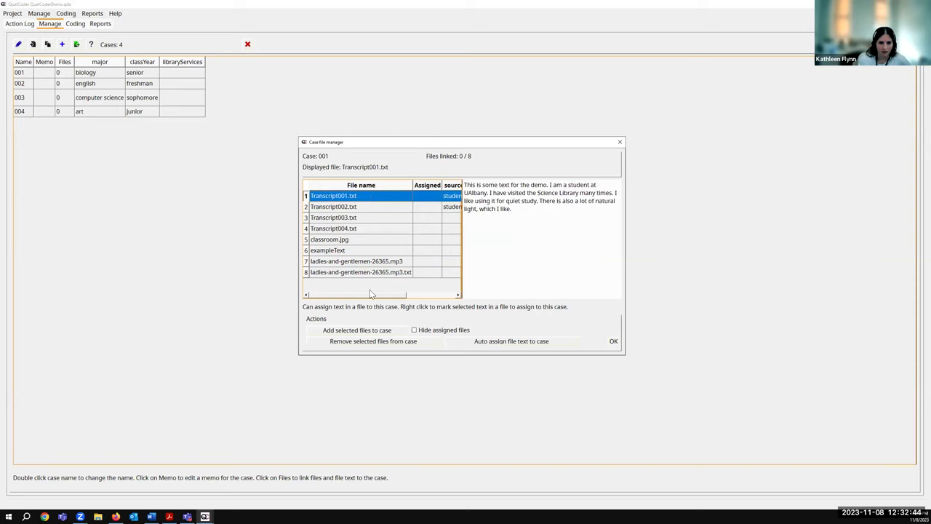
{"action": "left_click", "coordinate": [356, 332]}
{"action": "left_click", "coordinate": [502, 262]}
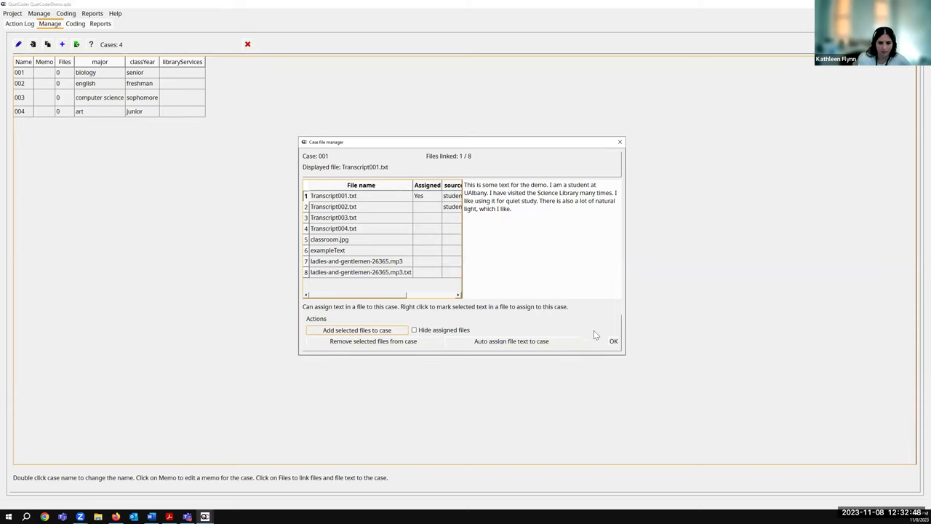
{"action": "left_click", "coordinate": [613, 341]}
Step: Link the file Transcript002.txt to case 002
{"action": "left_click", "coordinate": [59, 83]}
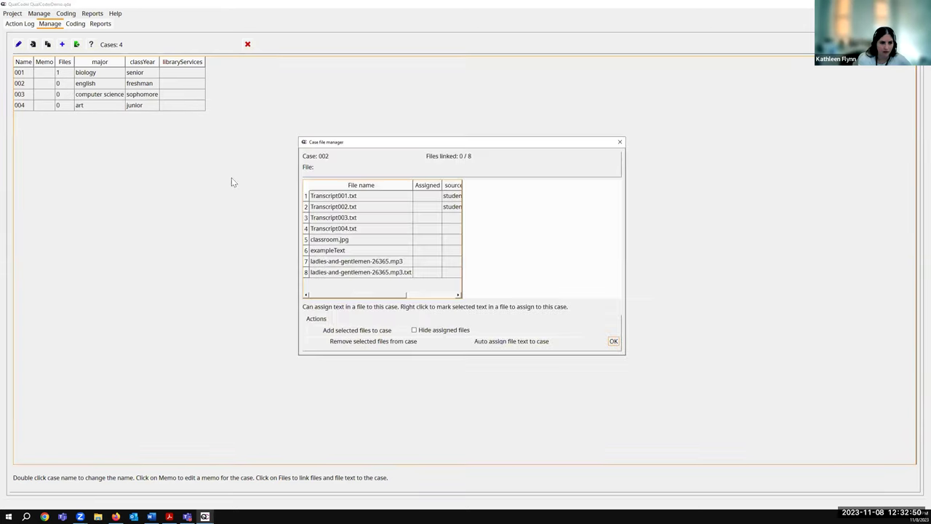
{"action": "left_click", "coordinate": [354, 207]}
{"action": "left_click", "coordinate": [356, 330]}
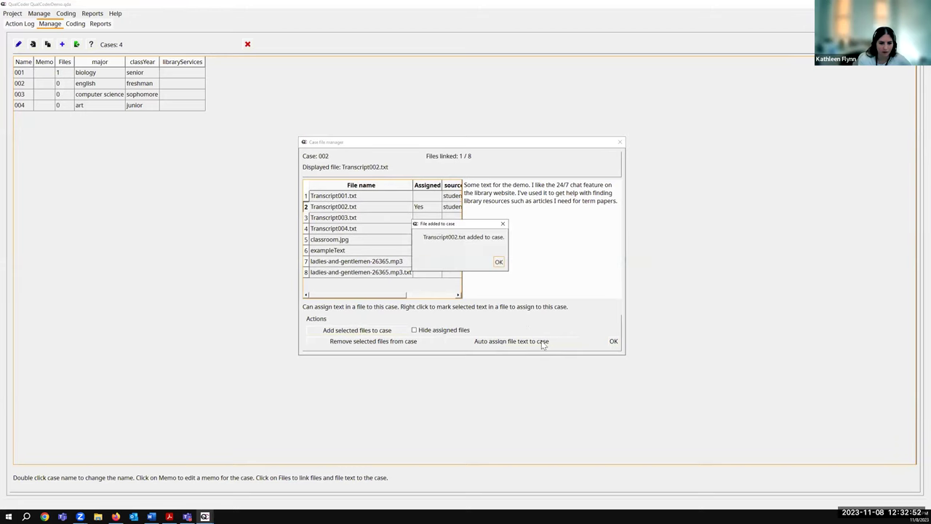
{"action": "key", "text": "Return"}
{"action": "left_click", "coordinate": [613, 341]}
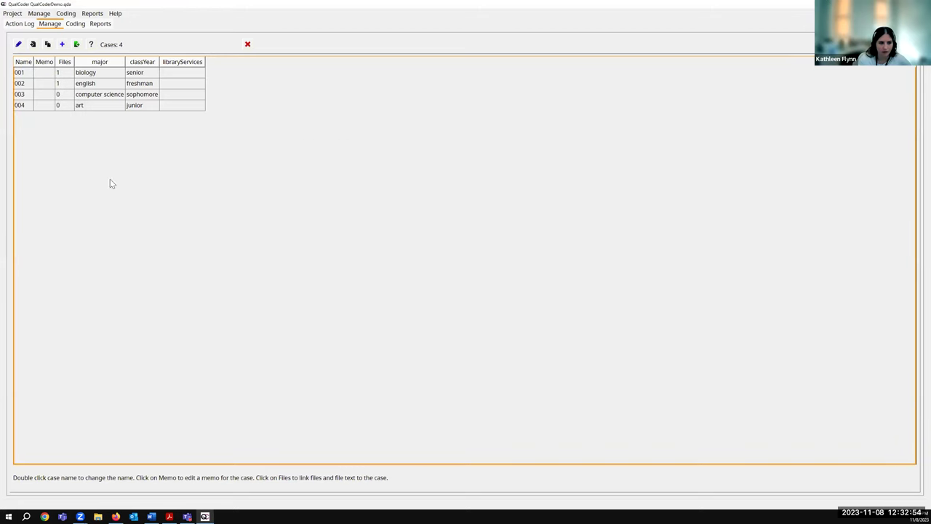
Step: Link the file Transcript003.txt to case 003
{"action": "left_click", "coordinate": [58, 94]}
{"action": "left_click", "coordinate": [357, 218]}
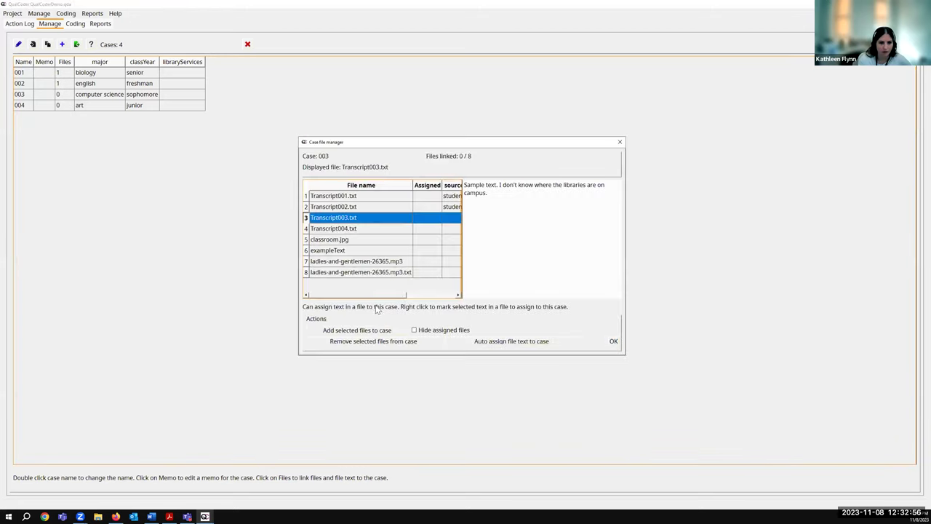
{"action": "left_click", "coordinate": [357, 331]}
{"action": "left_click", "coordinate": [498, 263]}
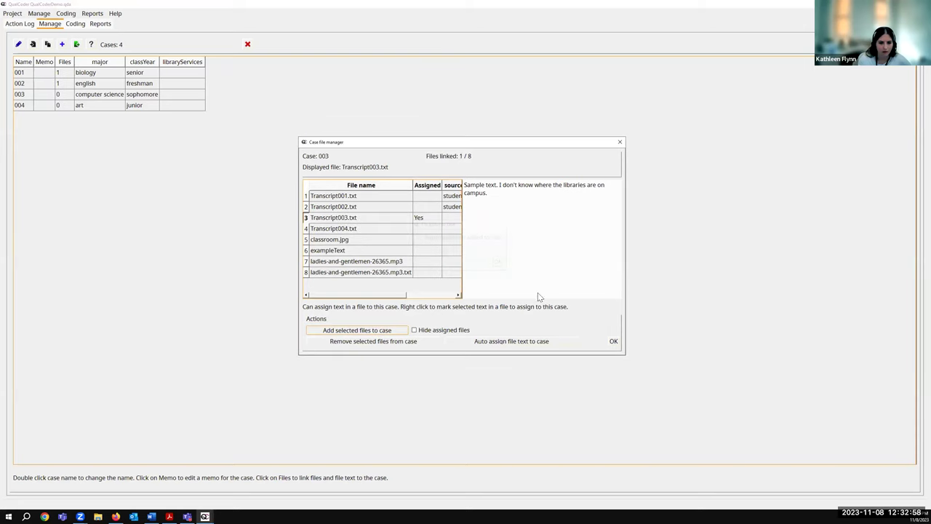
{"action": "left_click", "coordinate": [613, 341]}
Step: Link the file Transcript004.txt to case 004
{"action": "left_click", "coordinate": [60, 105]}
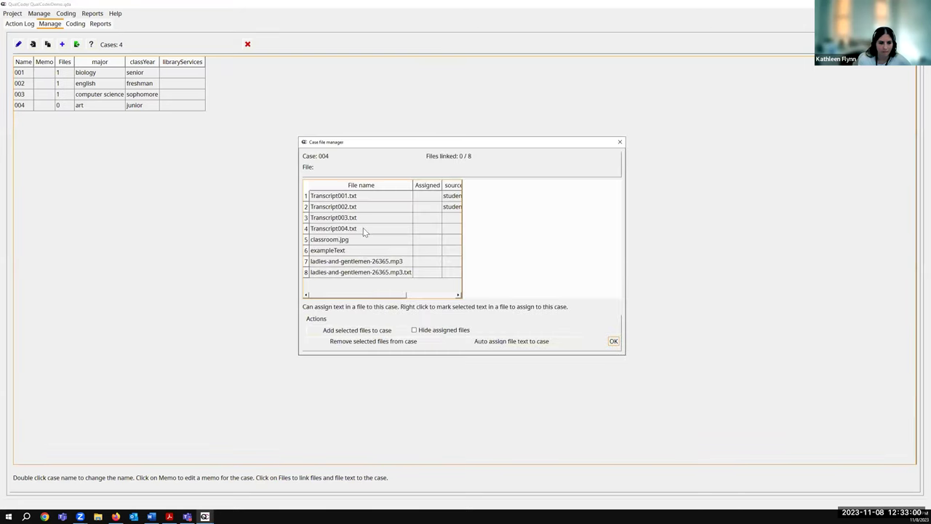
{"action": "left_click", "coordinate": [363, 228]}
{"action": "left_click", "coordinate": [356, 330]}
{"action": "left_click", "coordinate": [499, 263]}
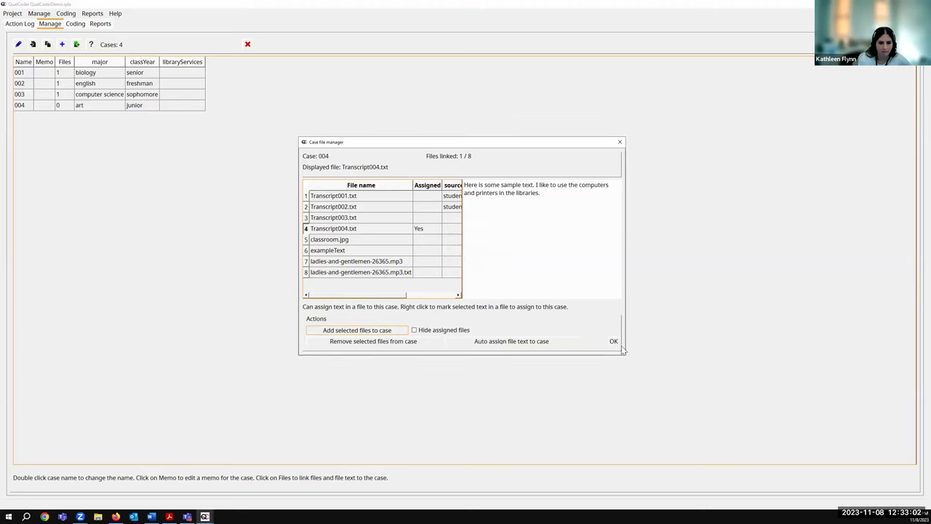
{"action": "left_click", "coordinate": [614, 342]}
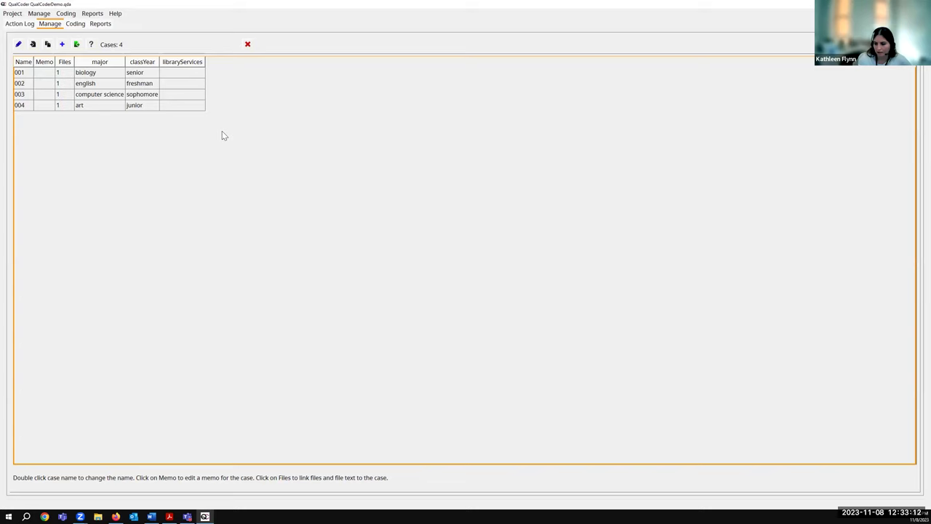
Step: Review the case assignments in the project's file list and the case options available for ladies-and-gentlemen-26365.mp3.txt
{"action": "left_click", "coordinate": [45, 14]}
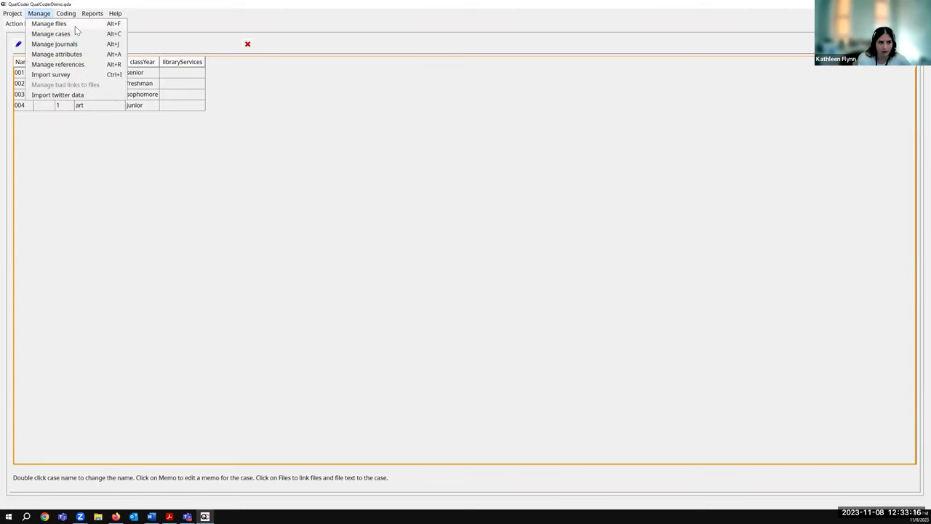
{"action": "left_click", "coordinate": [75, 27]}
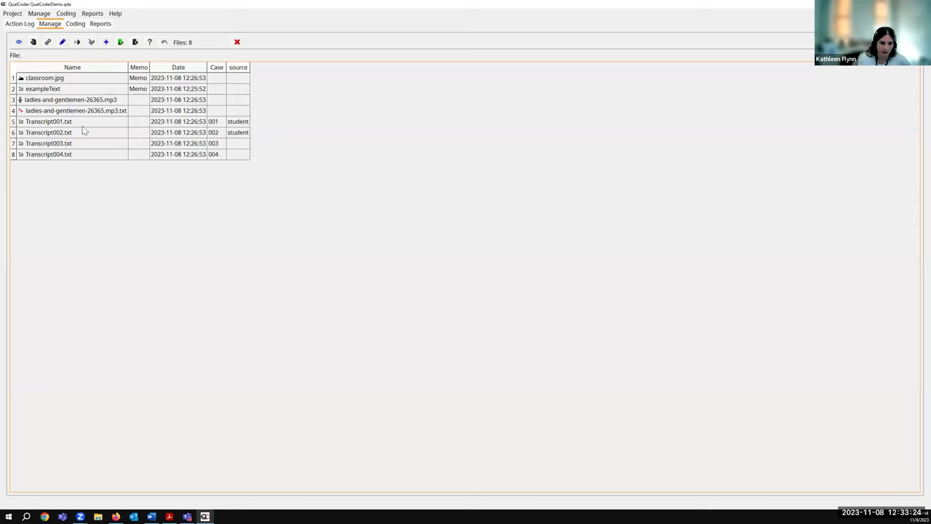
{"action": "right_click", "coordinate": [219, 113]}
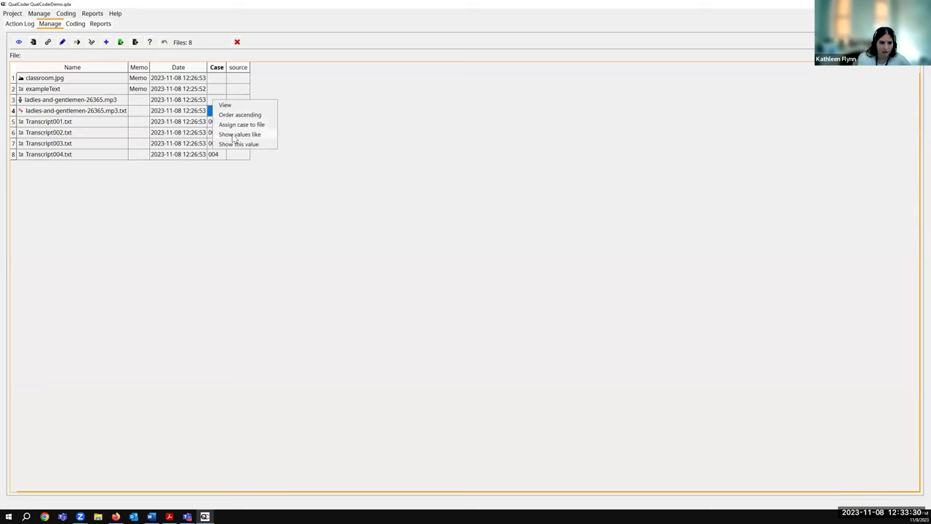
{"action": "left_click", "coordinate": [306, 156]}
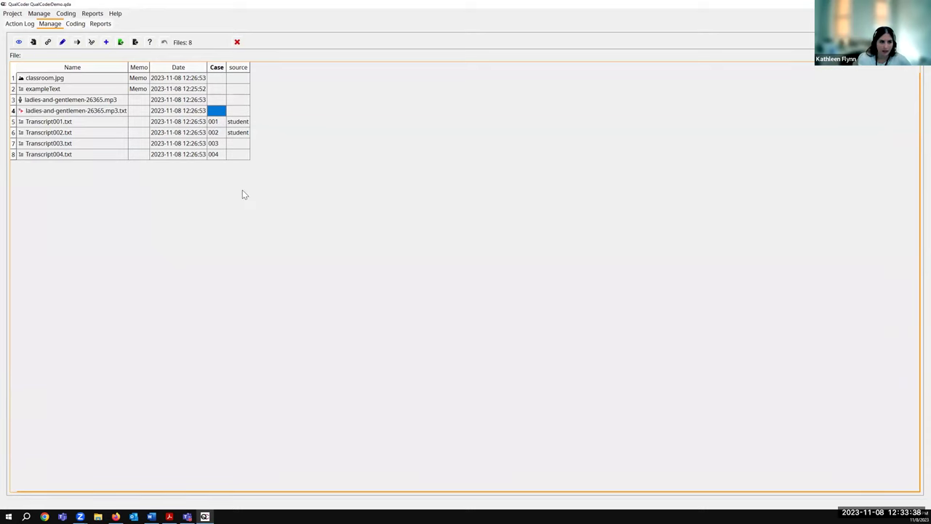
Step: Create a journal named "November 2023" containing the text "This is a journal for the QualCoder tutorial."
{"action": "left_click", "coordinate": [45, 14]}
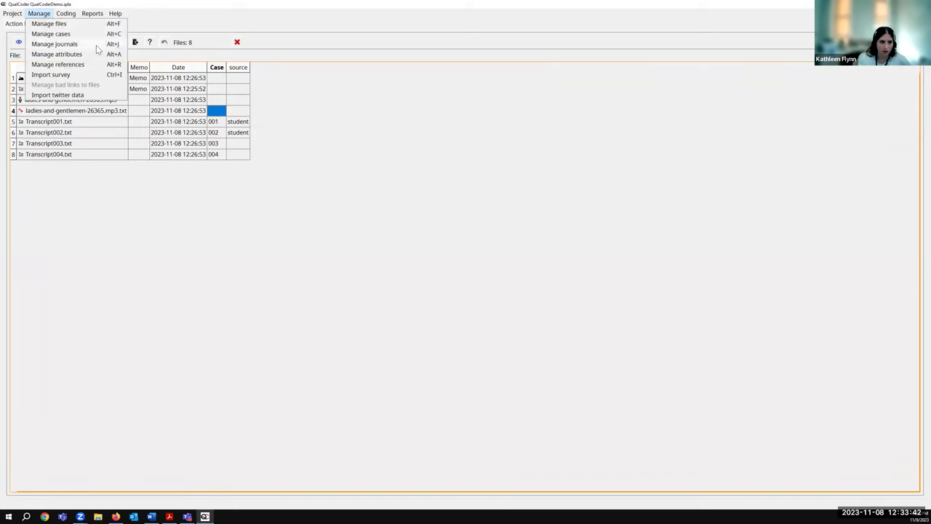
{"action": "left_click", "coordinate": [73, 44]}
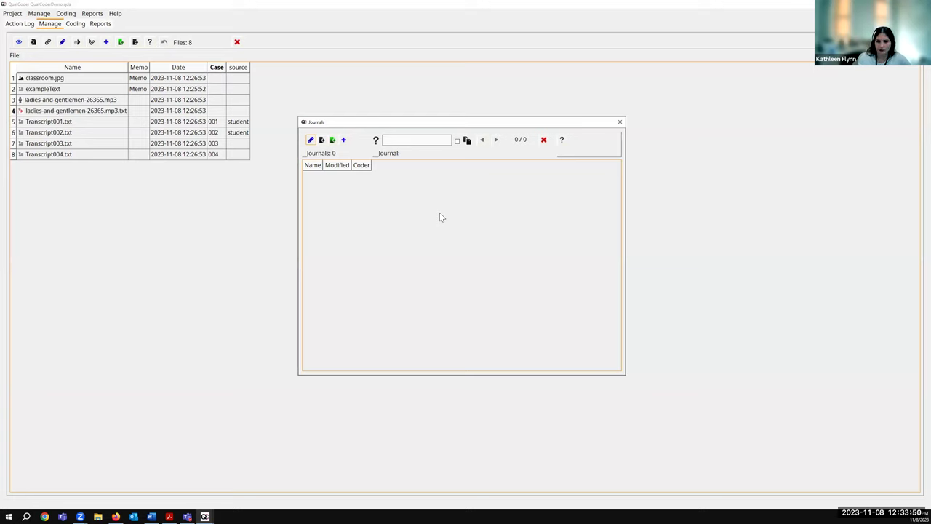
{"action": "left_click", "coordinate": [311, 140]}
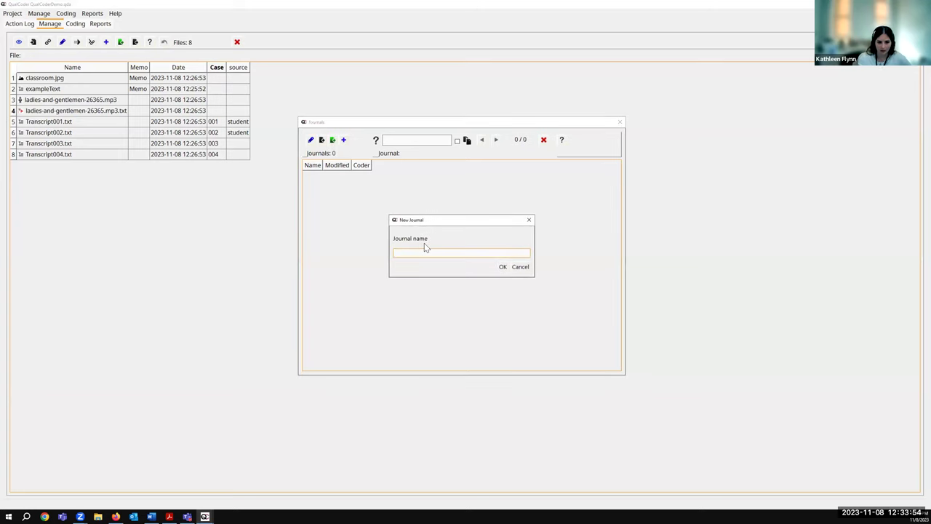
{"action": "type", "text": "November 2023"}
{"action": "left_click", "coordinate": [502, 267]}
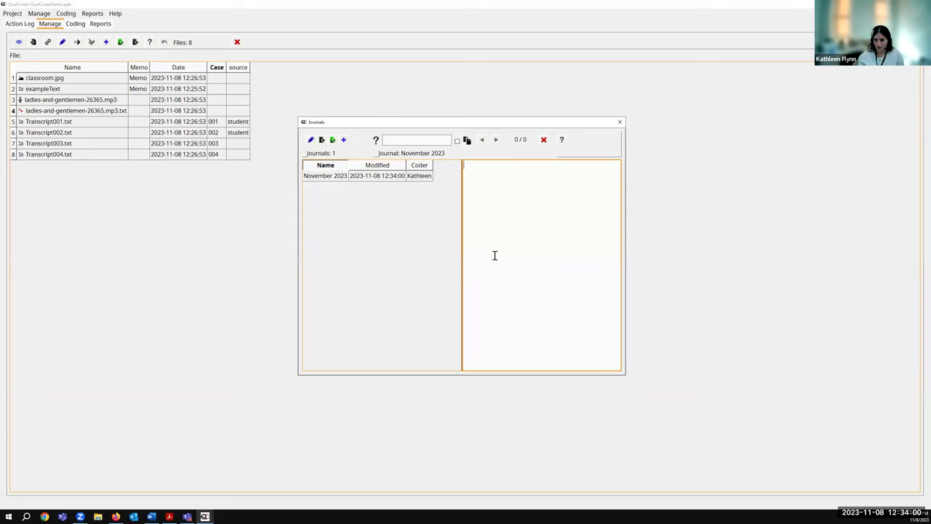
{"action": "type", "text": "This is a journal for the QualCoder tutorial."}
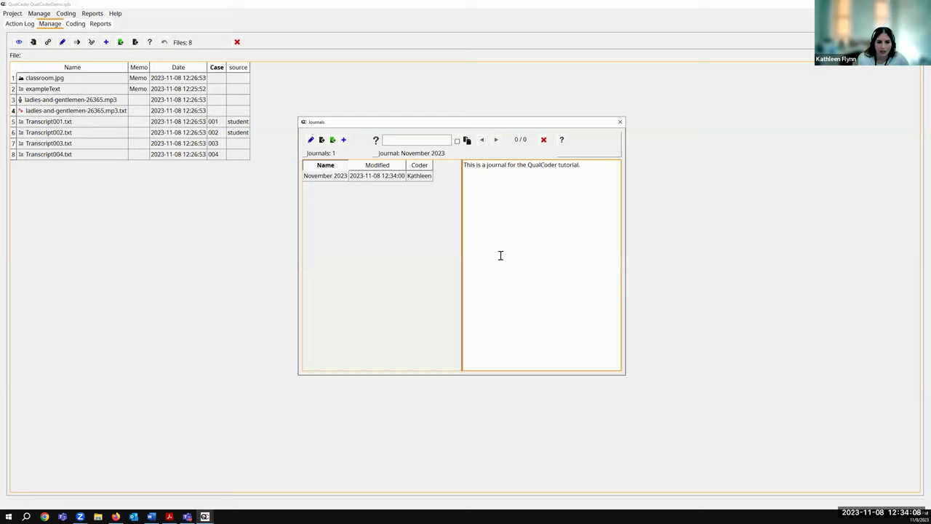
Step: Search the November 2023 journal for the word "tutorial"
{"action": "left_click", "coordinate": [428, 140]}
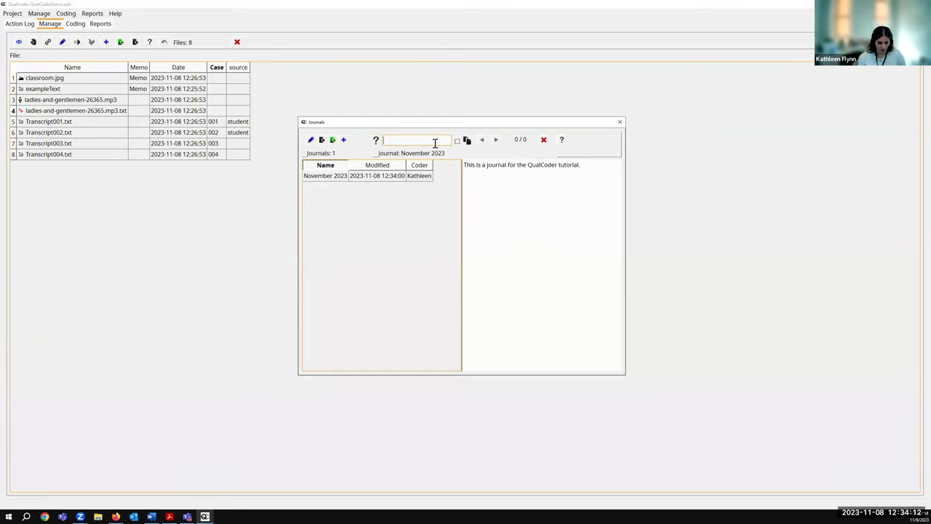
{"action": "type", "text": "tutorial"}
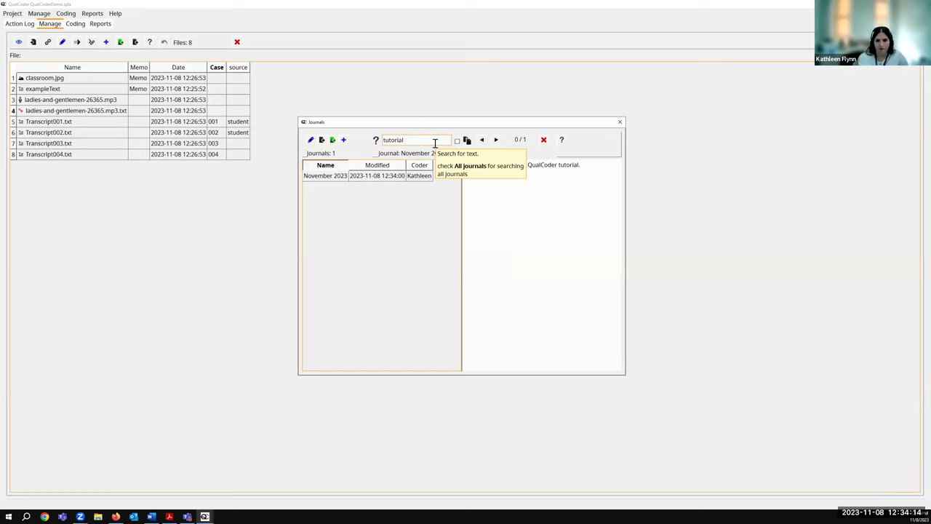
Step: Go to the next match for "tutorial" in the November 2023 journal and close the journals window
{"action": "left_click", "coordinate": [497, 141]}
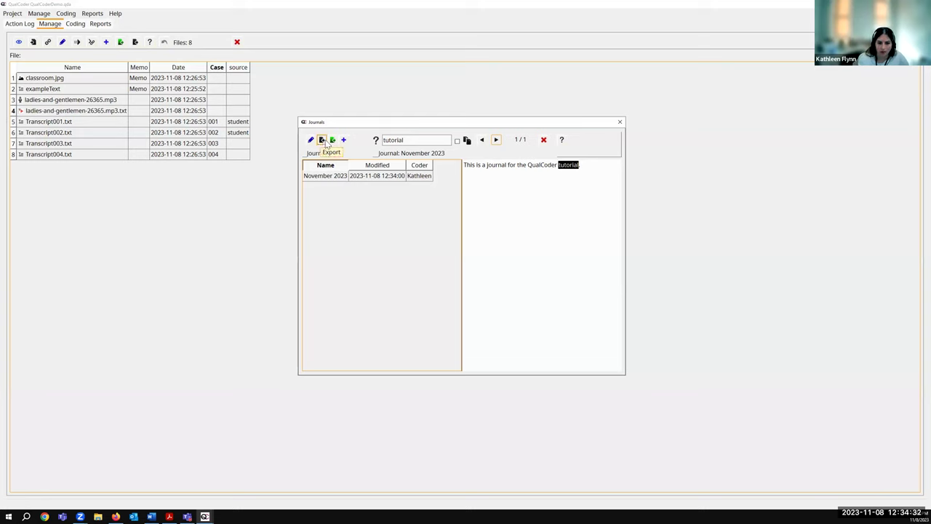
{"action": "left_click", "coordinate": [619, 123]}
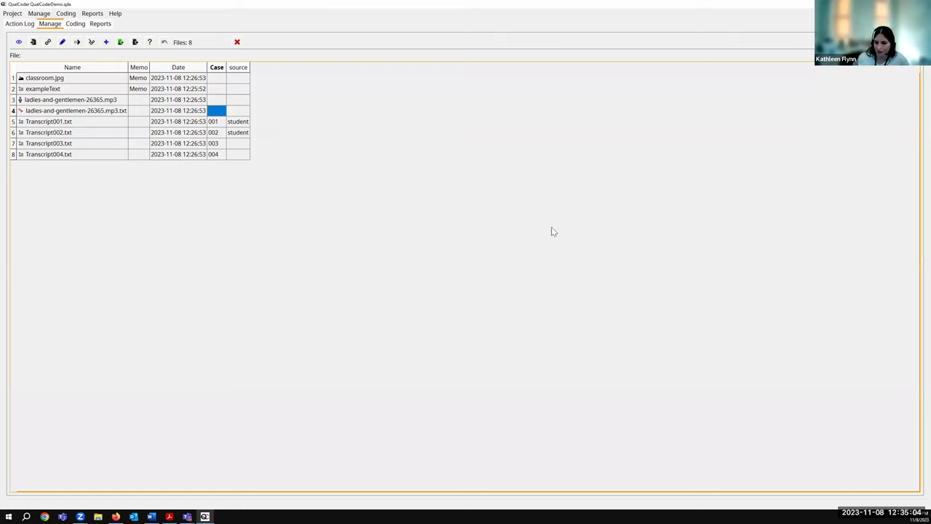
Step: Play the opening seconds of ladies-and-gentlemen-26365.mp3 at a slightly lower volume, pause it, and close the player
{"action": "left_click", "coordinate": [110, 104]}
{"action": "double_click", "coordinate": [111, 104]}
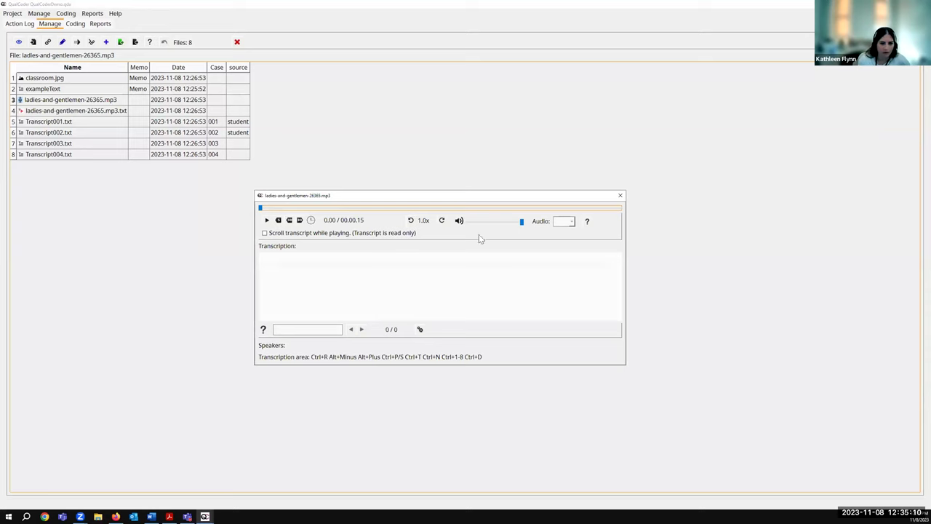
{"action": "left_click", "coordinate": [266, 220]}
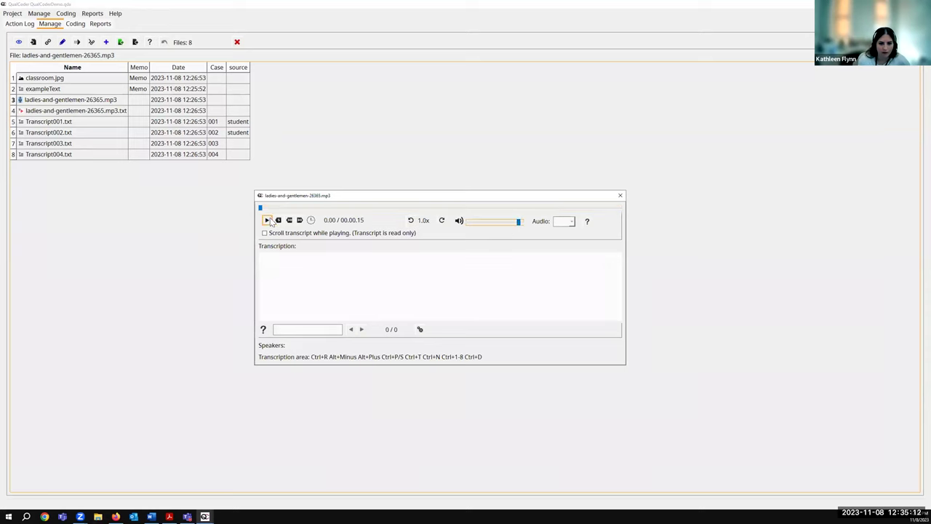
{"action": "left_click", "coordinate": [518, 223]}
{"action": "left_click", "coordinate": [267, 220]}
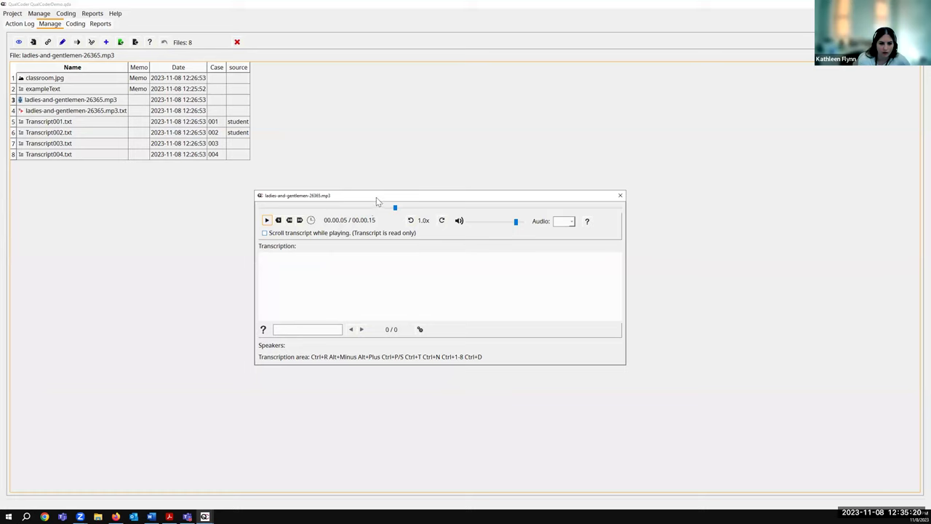
{"action": "left_click_drag", "start_coordinate": [377, 197], "coordinate": [383, 185]}
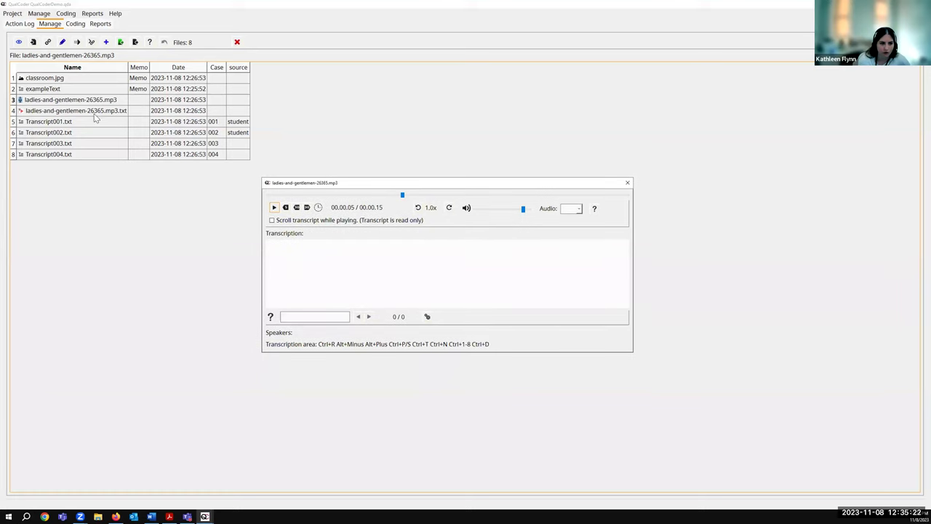
{"action": "left_click", "coordinate": [627, 183]}
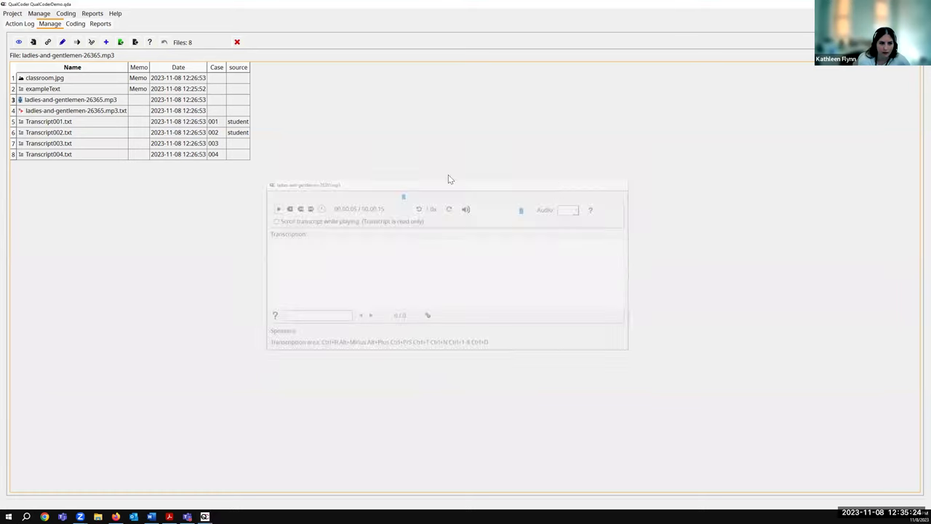
Step: Check the content of the transcript file ladies-and-gentlemen-26365.mp3.txt and close it without editing
{"action": "double_click", "coordinate": [107, 114]}
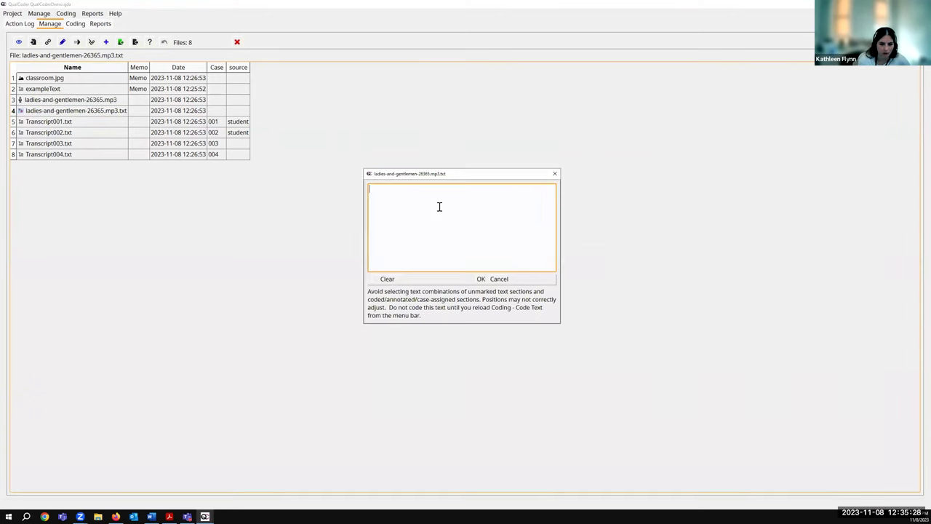
{"action": "left_click", "coordinate": [554, 176]}
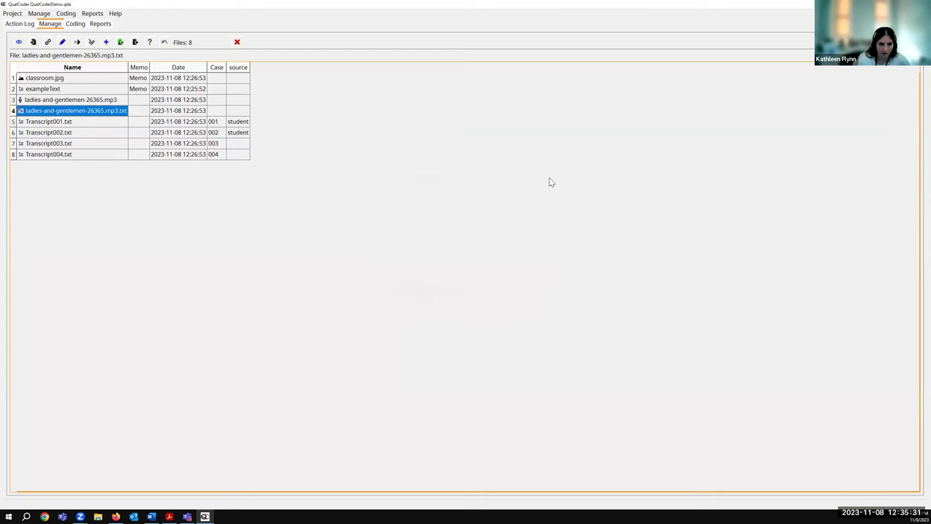
{"action": "double_click", "coordinate": [106, 114]}
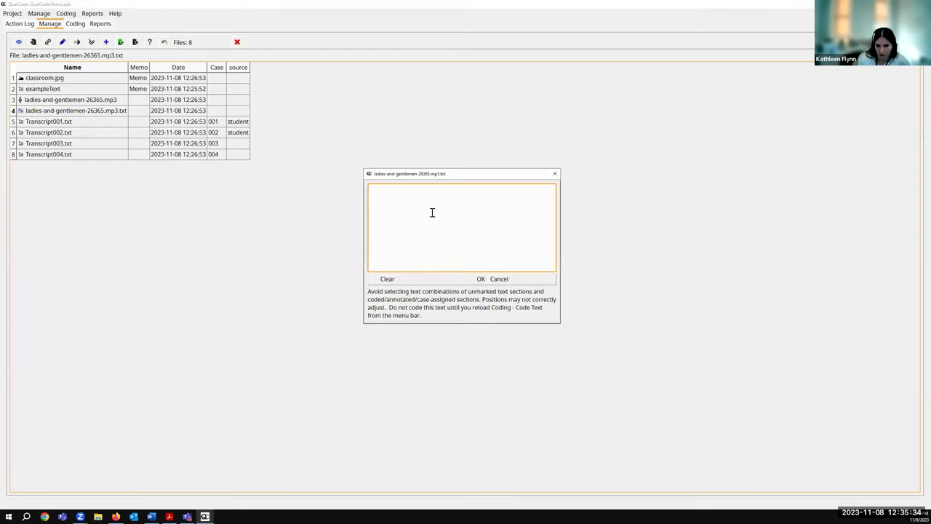
{"action": "left_click", "coordinate": [555, 173]}
Step: Review the online speech-to-text services offered for transcribing ladies-and-gentlemen-26365.mp3, leaving Google selected
{"action": "double_click", "coordinate": [100, 101]}
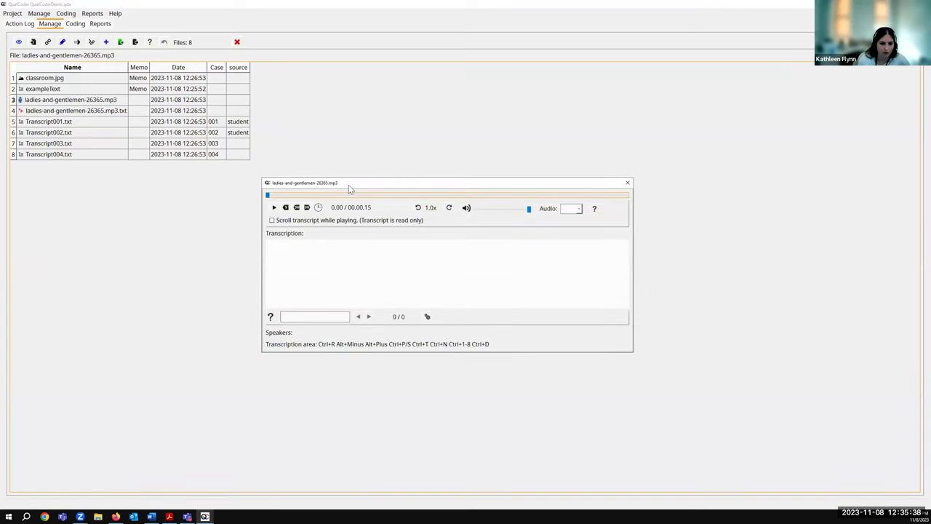
{"action": "left_click_drag", "start_coordinate": [349, 189], "coordinate": [373, 182]}
{"action": "left_click", "coordinate": [339, 257]}
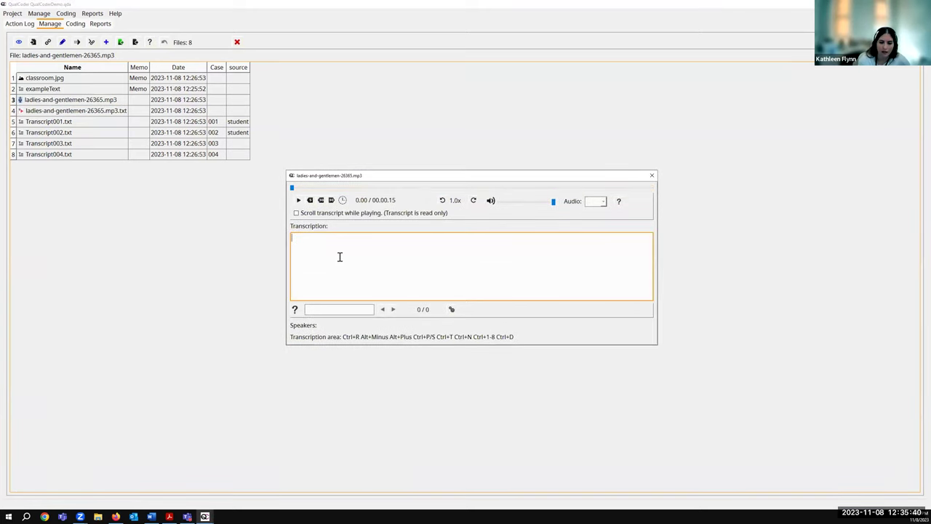
{"action": "left_click", "coordinate": [451, 310]}
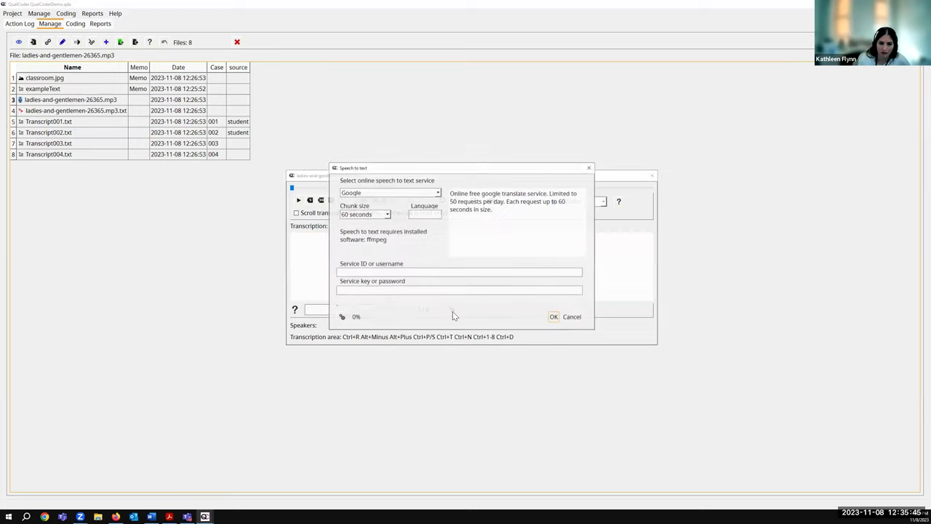
{"action": "left_click", "coordinate": [438, 193]}
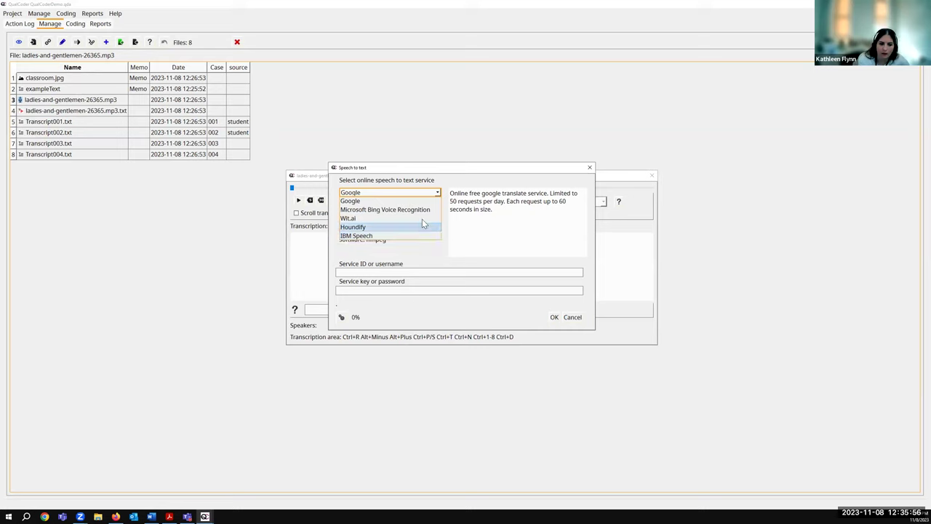
{"action": "left_click", "coordinate": [433, 254]}
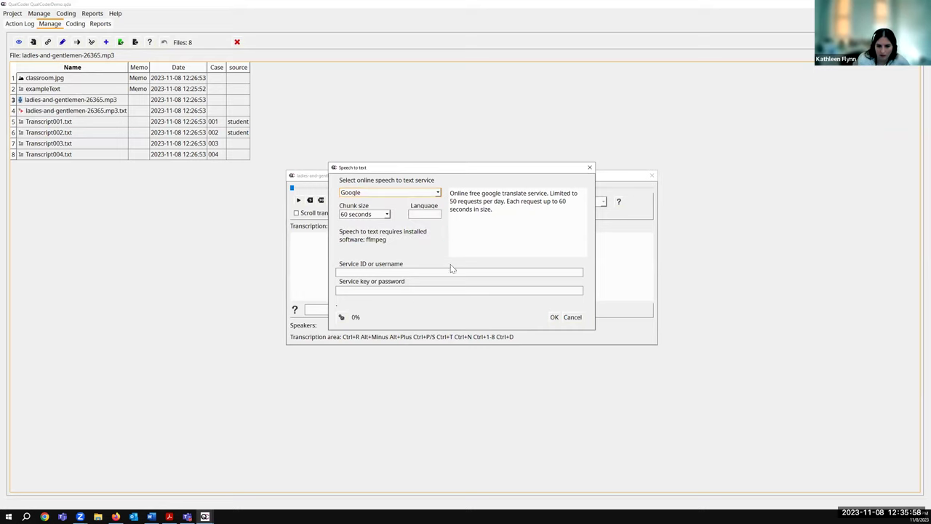
{"action": "left_click", "coordinate": [554, 317]}
Step: Add a speaker named "speaker 1" to the audio file and insert that speaker's label in the transcription
{"action": "left_click", "coordinate": [385, 256]}
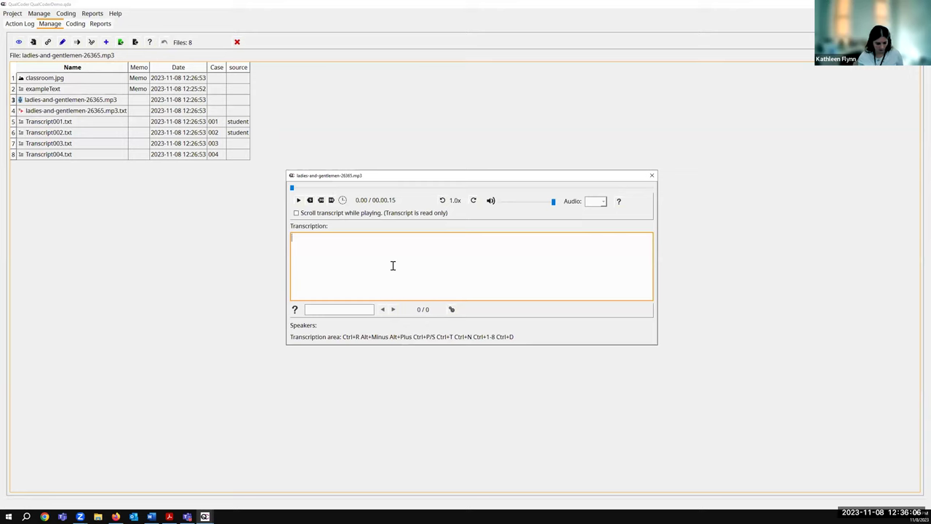
{"action": "key", "text": "ctrl+n"}
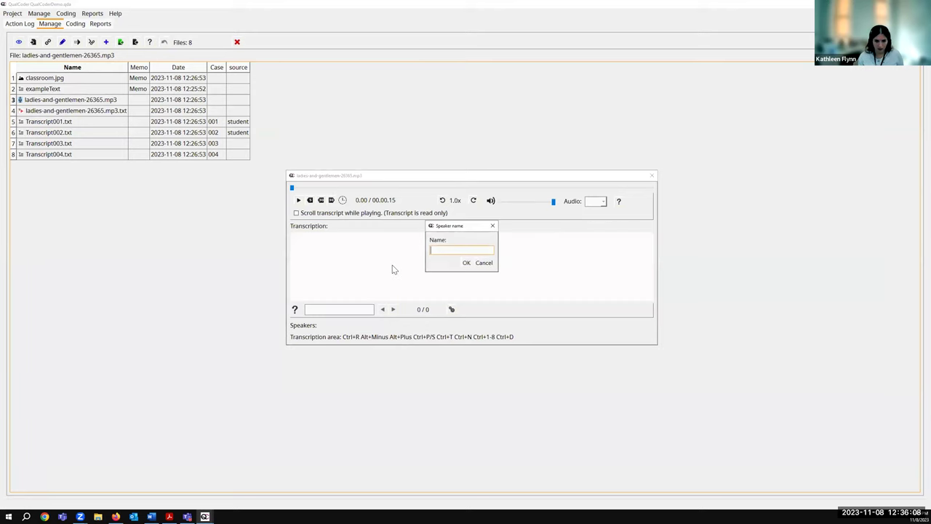
{"action": "type", "text": "speaker 1"}
{"action": "left_click", "coordinate": [466, 263]}
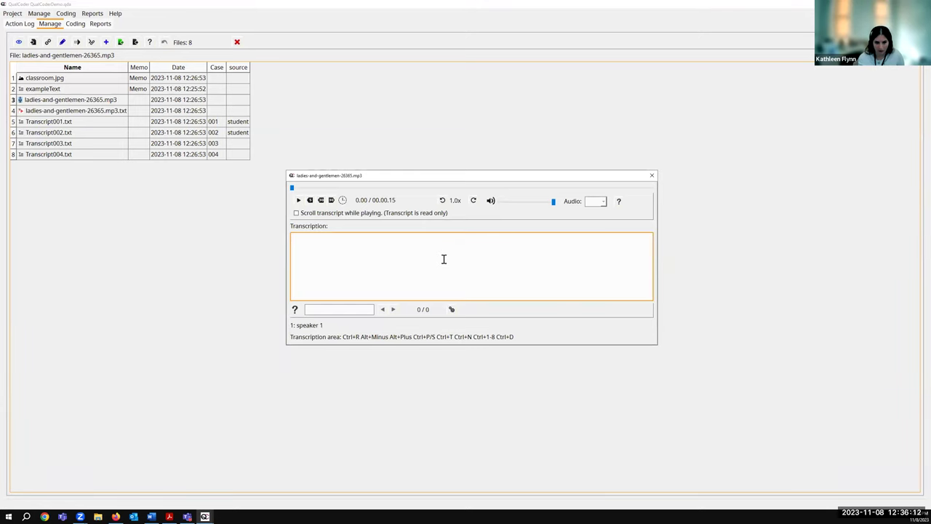
{"action": "key", "text": "ctrl+1"}
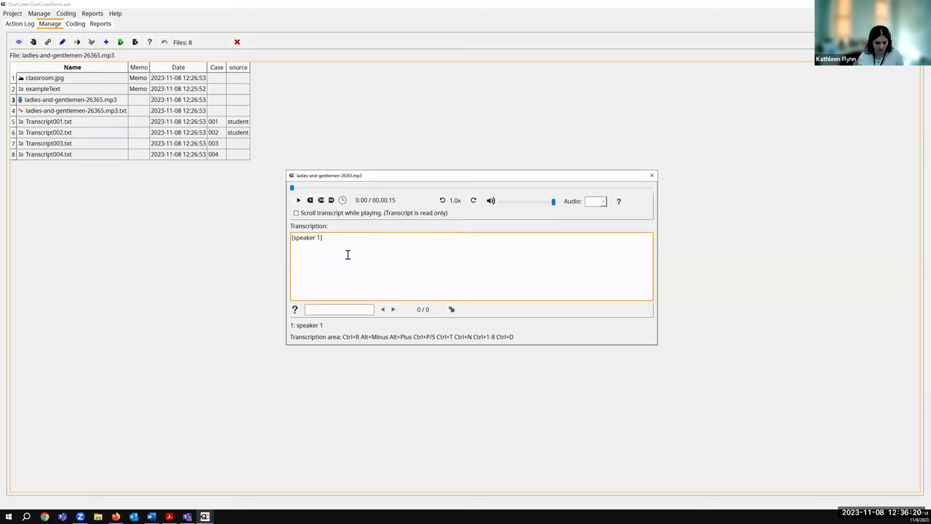
Step: Insert a timestamp, enter "Ladies and gentlemen, please fasten your seatbelts." after the speaker 1 label, and close the transcription
{"action": "key", "text": "ctrl+t"}
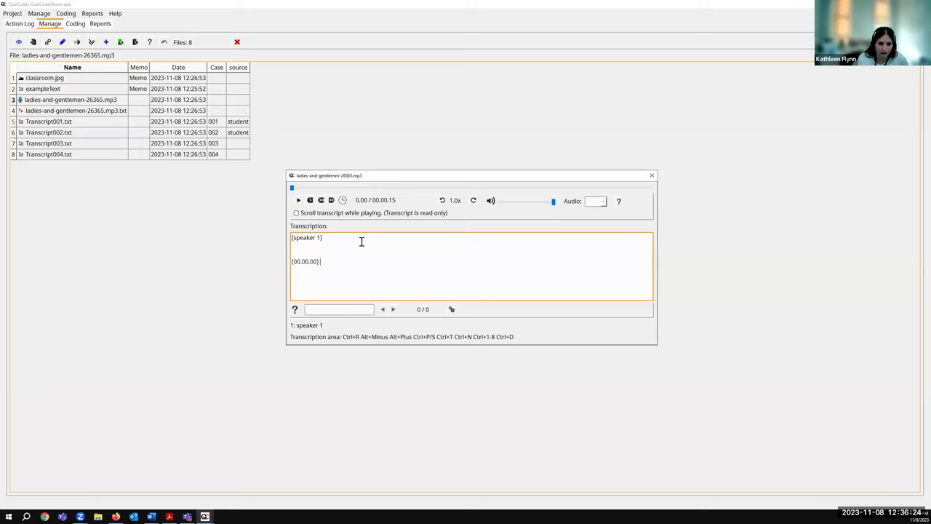
{"action": "left_click", "coordinate": [350, 240]}
{"action": "type", "text": "L"}
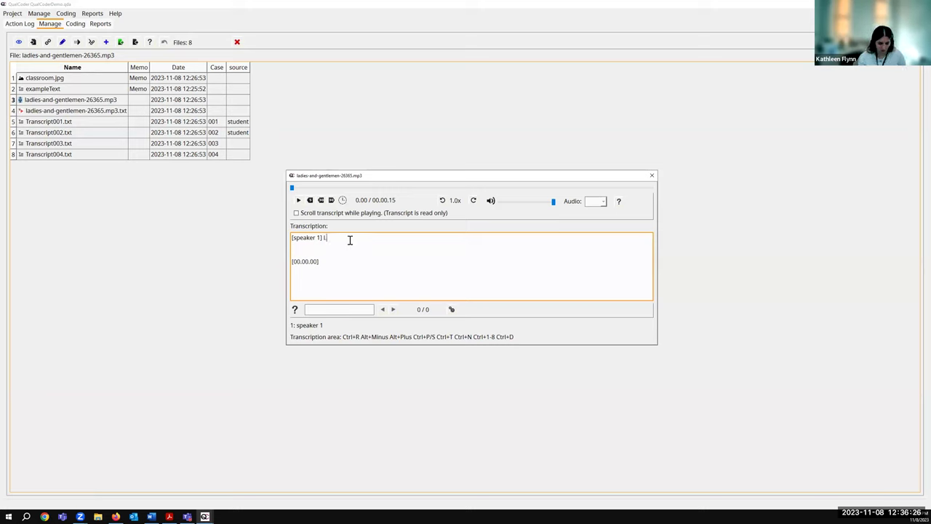
{"action": "type", "text": "adies and gentlem"}
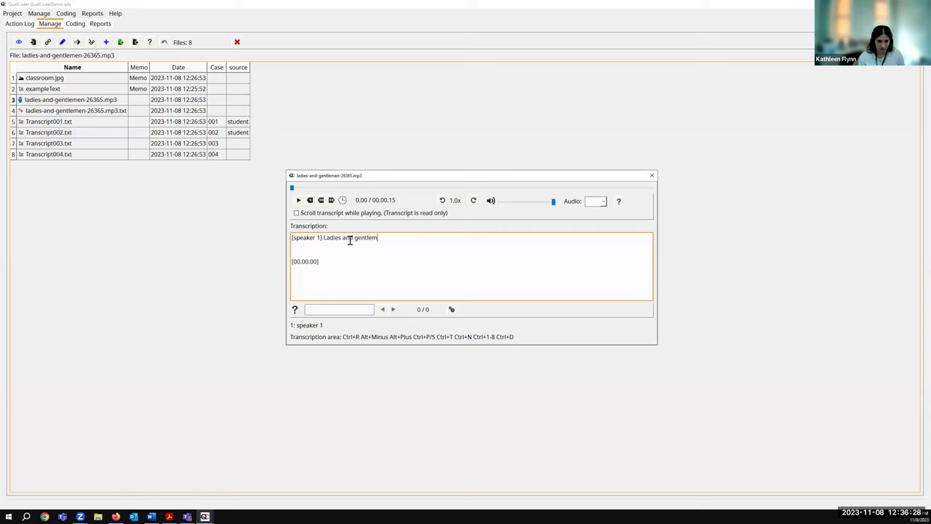
{"action": "type", "text": "en, please fasten your seatbelts."}
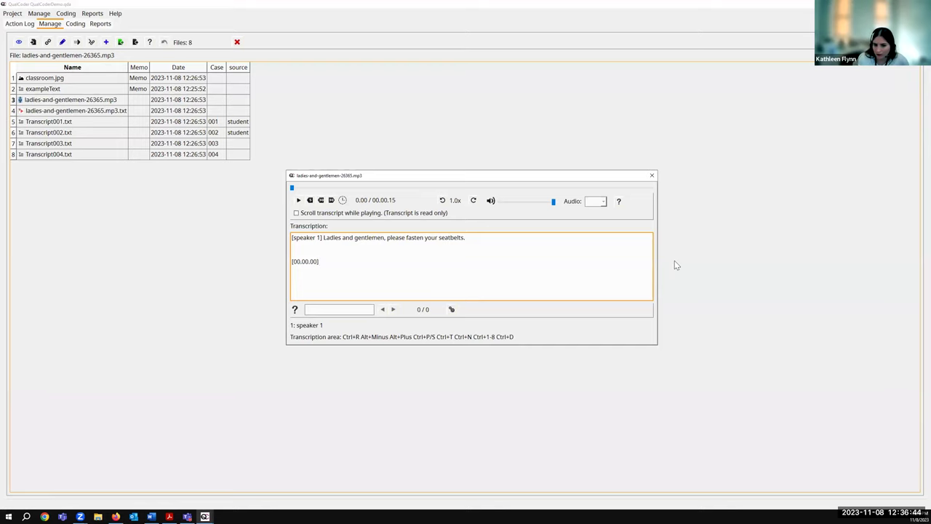
{"action": "left_click", "coordinate": [652, 176]}
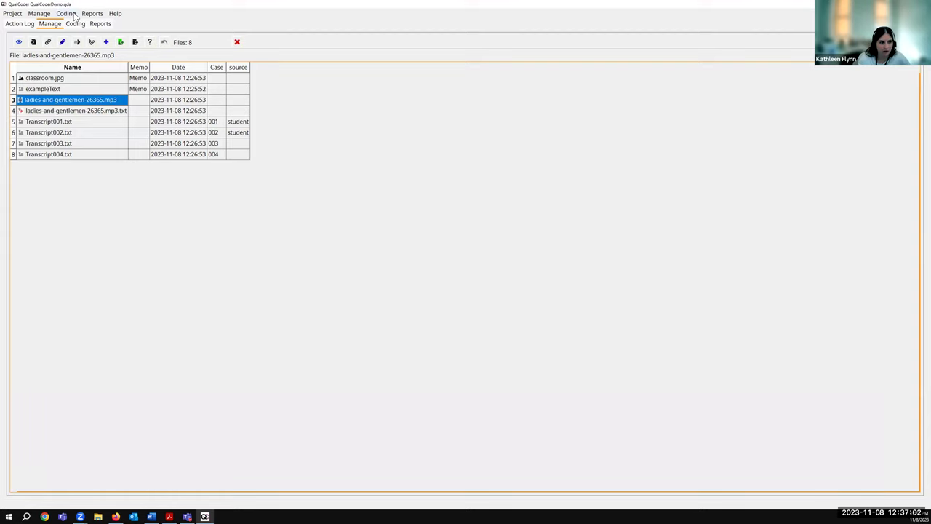
Step: Open the codes colour scheme and cycle through the colour vision perspectives back to normal vision
{"action": "left_click", "coordinate": [73, 14]}
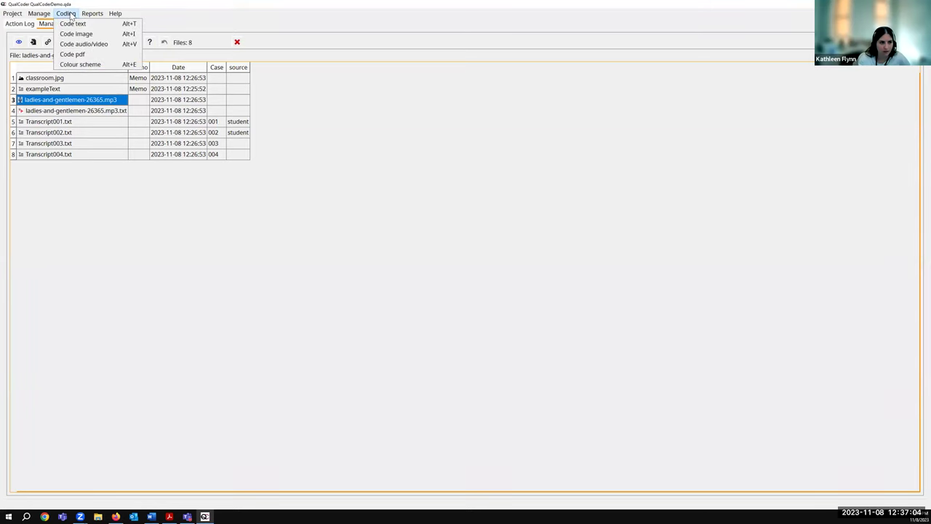
{"action": "left_click", "coordinate": [81, 65]}
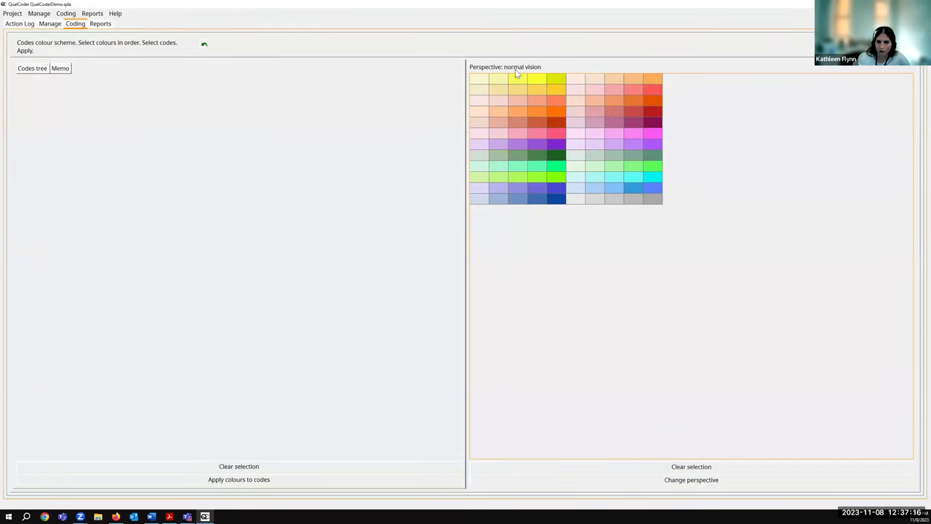
{"action": "left_click", "coordinate": [684, 481]}
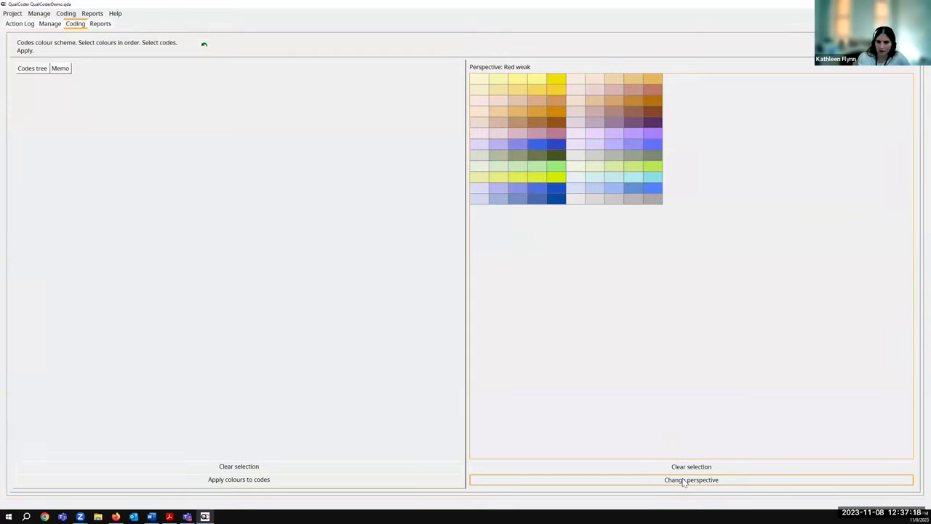
{"action": "left_click", "coordinate": [684, 482]}
{"action": "left_click", "coordinate": [685, 484]}
{"action": "left_click", "coordinate": [685, 484]}
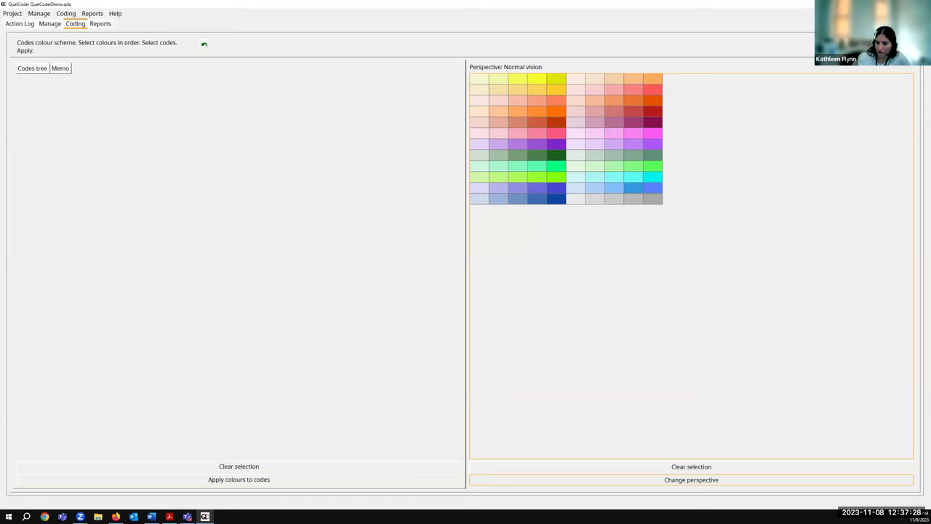
Step: Open exampleText for text coding and bring up the options for adding a code to the empty code list
{"action": "left_click", "coordinate": [71, 14]}
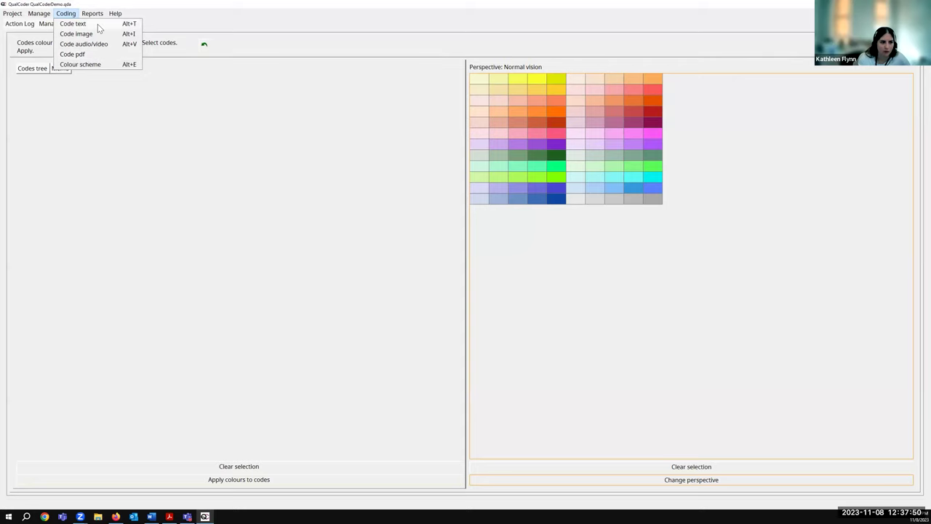
{"action": "left_click", "coordinate": [98, 25]}
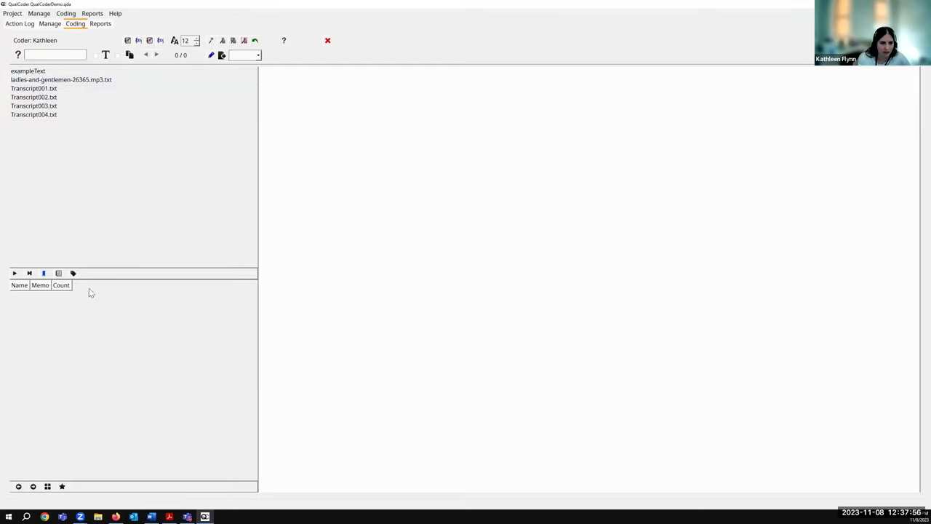
{"action": "left_click", "coordinate": [50, 73]}
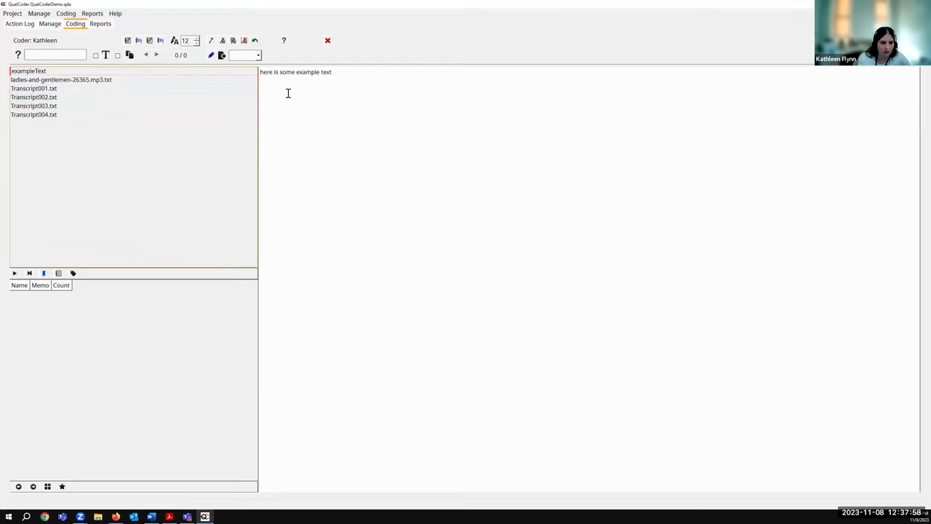
{"action": "right_click", "coordinate": [80, 323]}
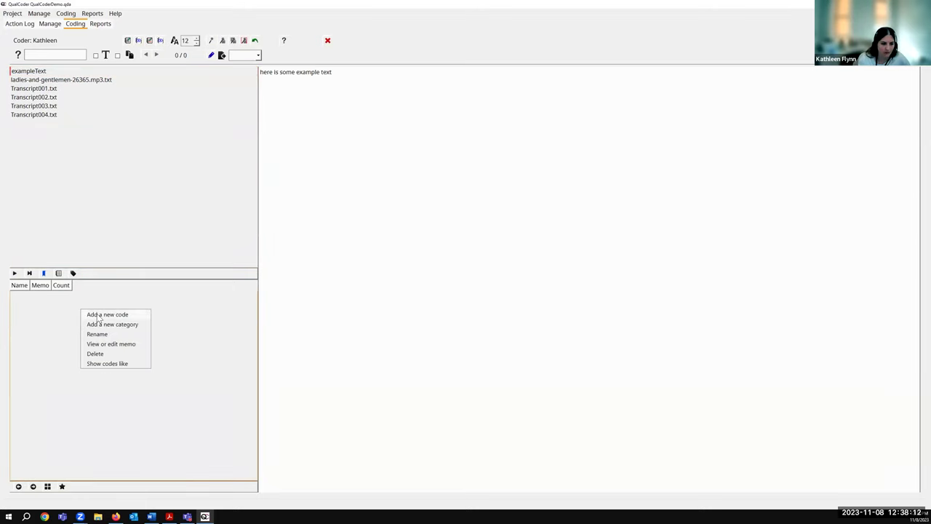
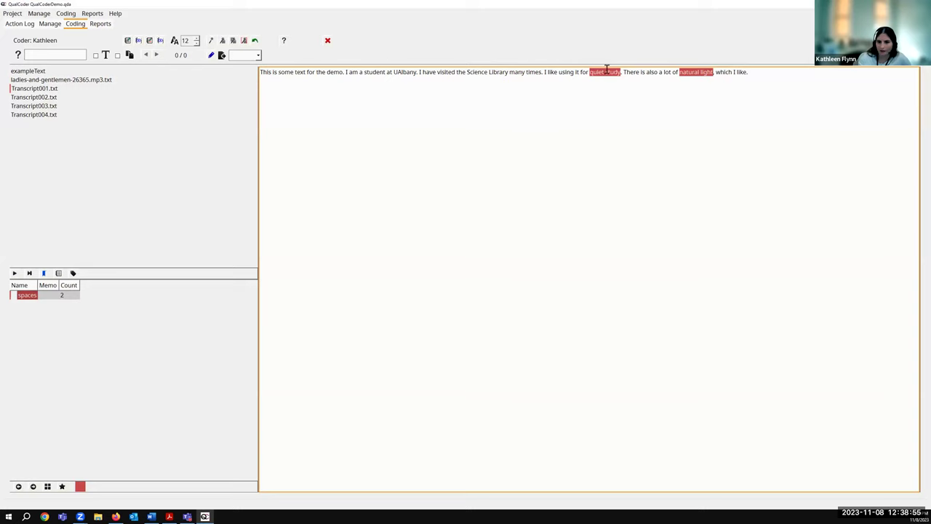
Step: Add an important mark to the coded passage "quiet study" in Transcript001.txt
{"action": "mouse_move", "coordinate": [609, 74]}
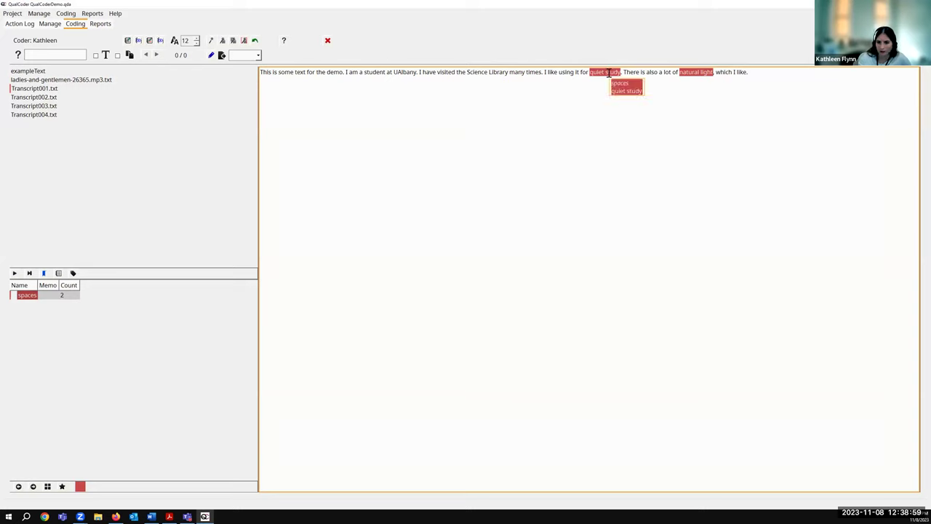
{"action": "right_click", "coordinate": [604, 71]}
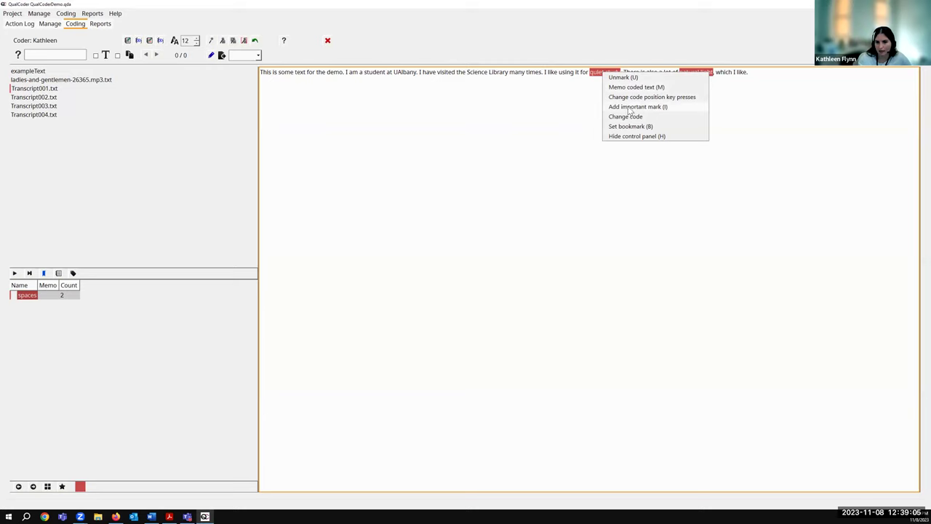
{"action": "left_click", "coordinate": [672, 107]}
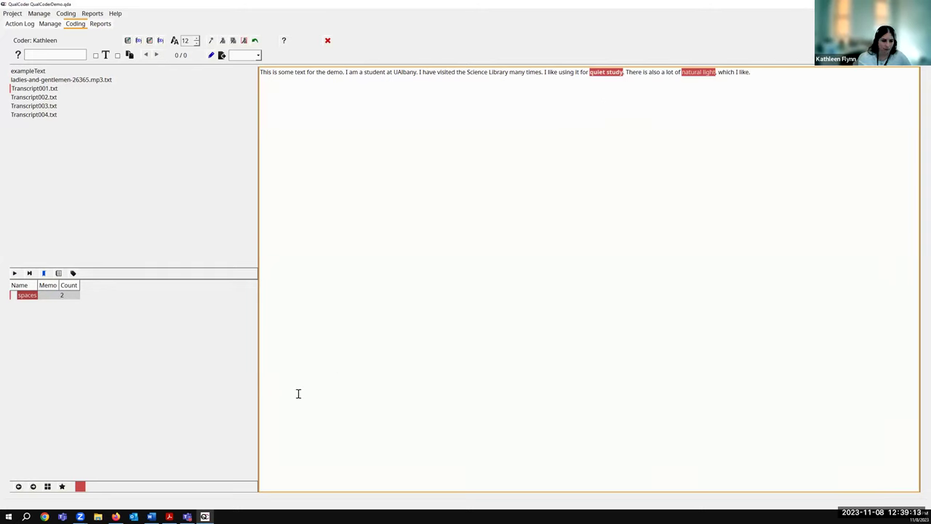
Step: Toggle the display between important codings only and all codings several times, ending with all codings shown
{"action": "left_click", "coordinate": [63, 487]}
{"action": "left_click", "coordinate": [62, 486]}
{"action": "left_click", "coordinate": [62, 487]}
{"action": "left_click", "coordinate": [62, 486]}
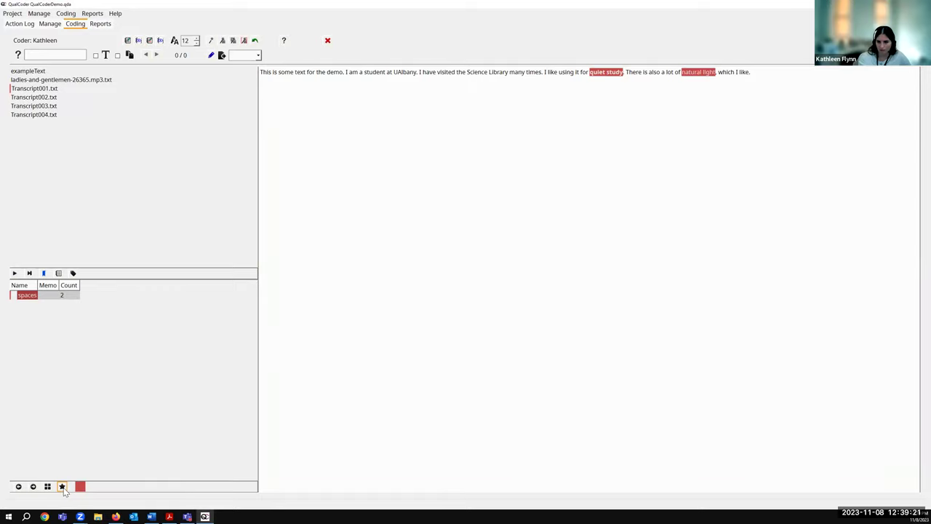
{"action": "left_click", "coordinate": [63, 487]}
{"action": "left_click", "coordinate": [62, 487]}
{"action": "left_click", "coordinate": [416, 313]}
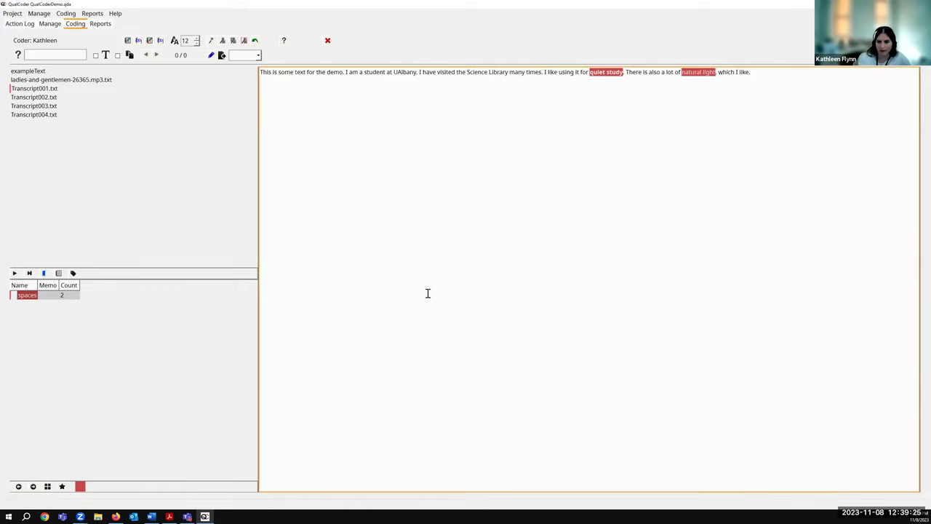
Step: Open Transcript002.txt for coding and add a new code named "services"
{"action": "left_click", "coordinate": [72, 100]}
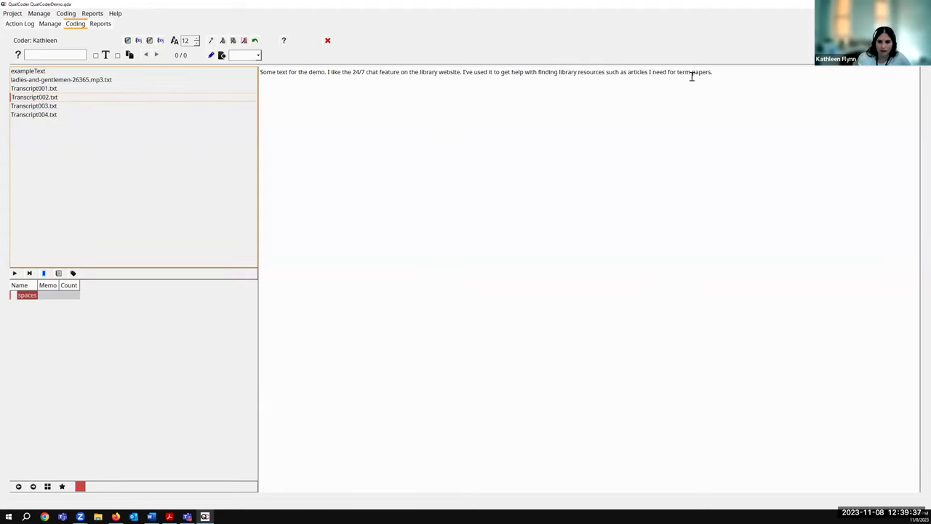
{"action": "right_click", "coordinate": [70, 319]}
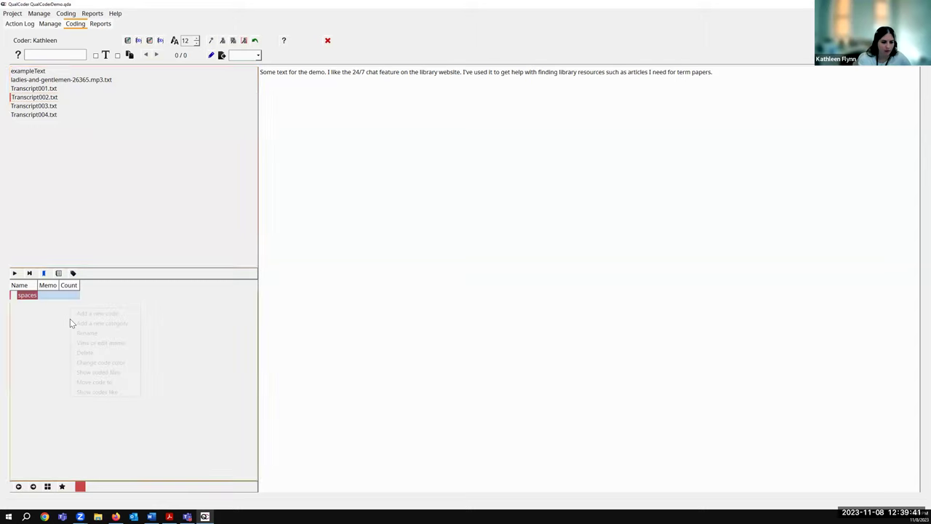
{"action": "left_click", "coordinate": [83, 314]}
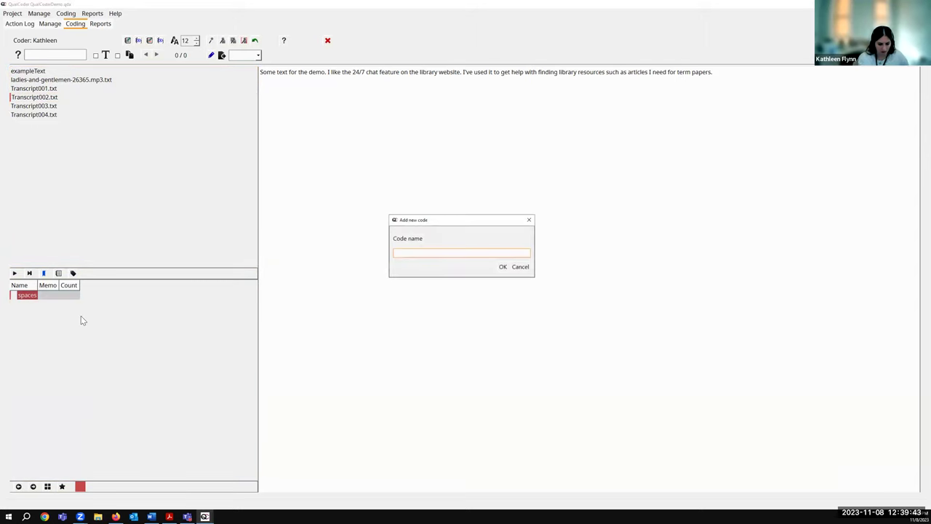
{"action": "type", "text": "services"}
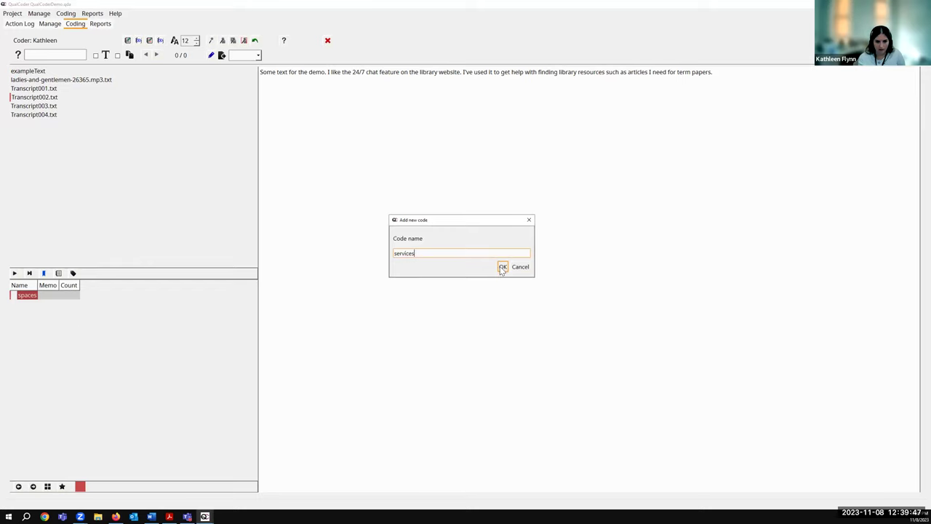
{"action": "left_click", "coordinate": [503, 266]}
Step: Add a new code named "resources" to the code list
{"action": "right_click", "coordinate": [111, 329]}
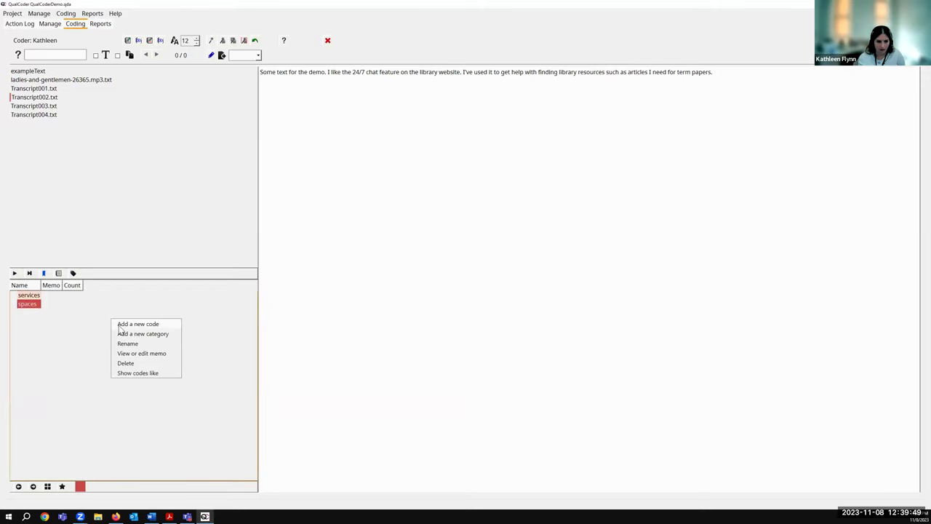
{"action": "left_click", "coordinate": [119, 324]}
{"action": "type", "text": "rsources"}
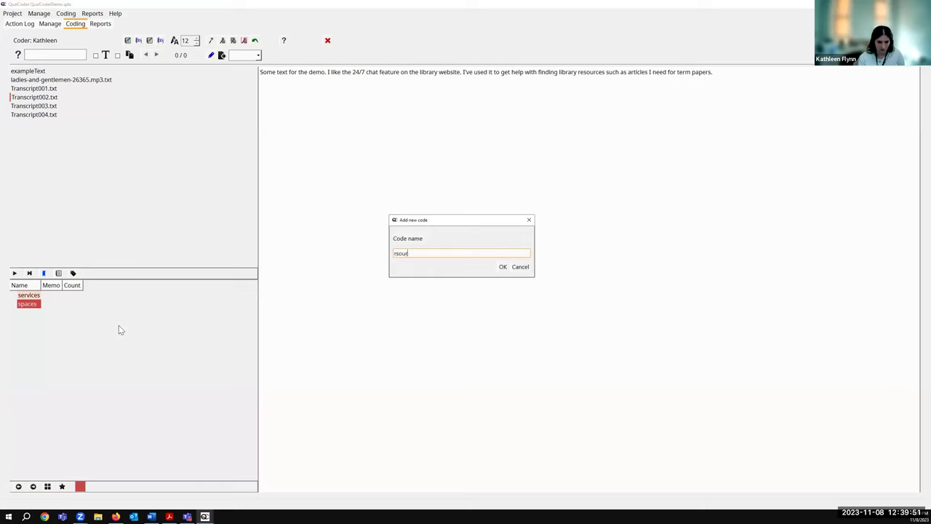
{"action": "left_click", "coordinate": [396, 253]}
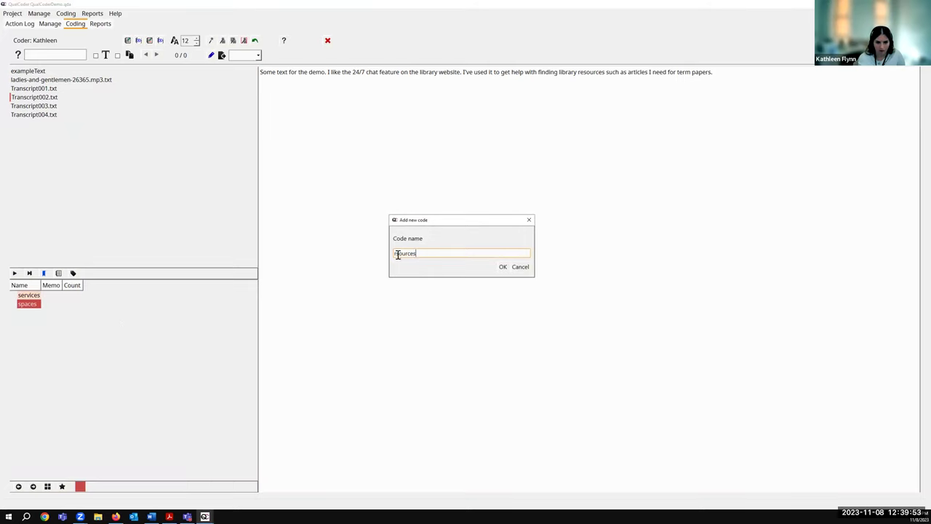
{"action": "type", "text": "es"}
{"action": "left_click", "coordinate": [502, 267]}
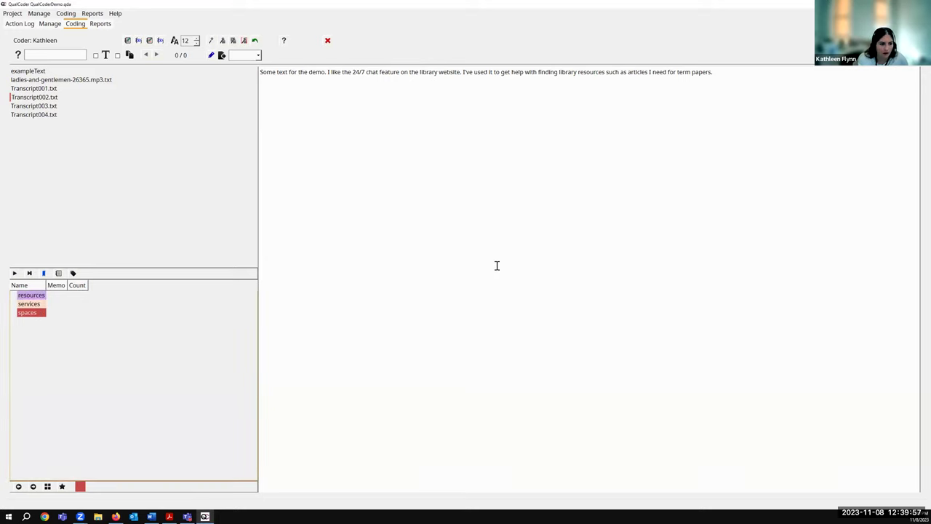
{"action": "right_click", "coordinate": [40, 318]}
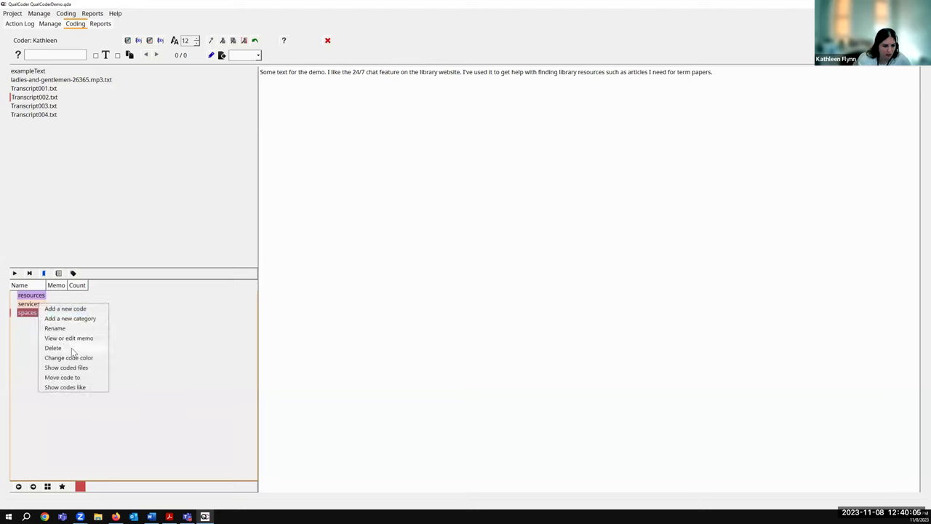
{"action": "left_click", "coordinate": [160, 370]}
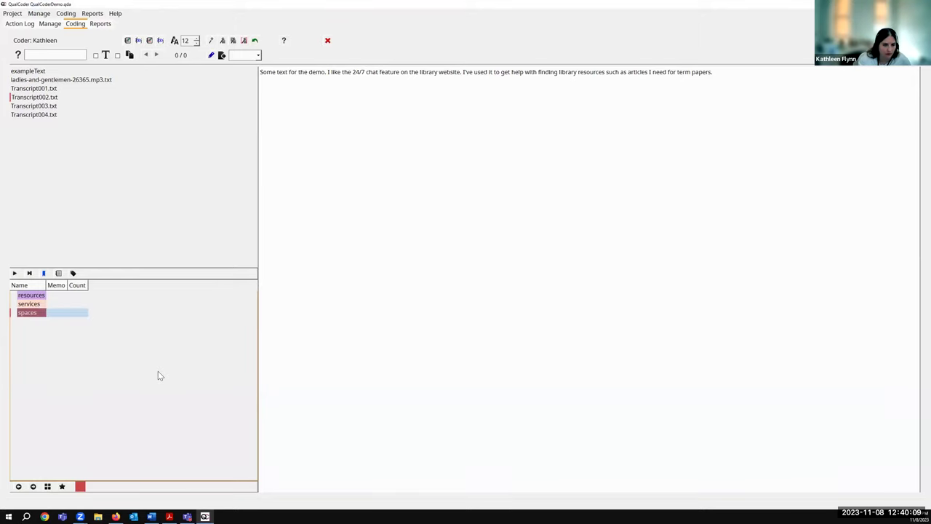
Step: Code the passage "24/7 chat feature" as services and the word "articles" as resources in Transcript002.txt
{"action": "left_click_drag", "start_coordinate": [353, 72], "coordinate": [401, 73]}
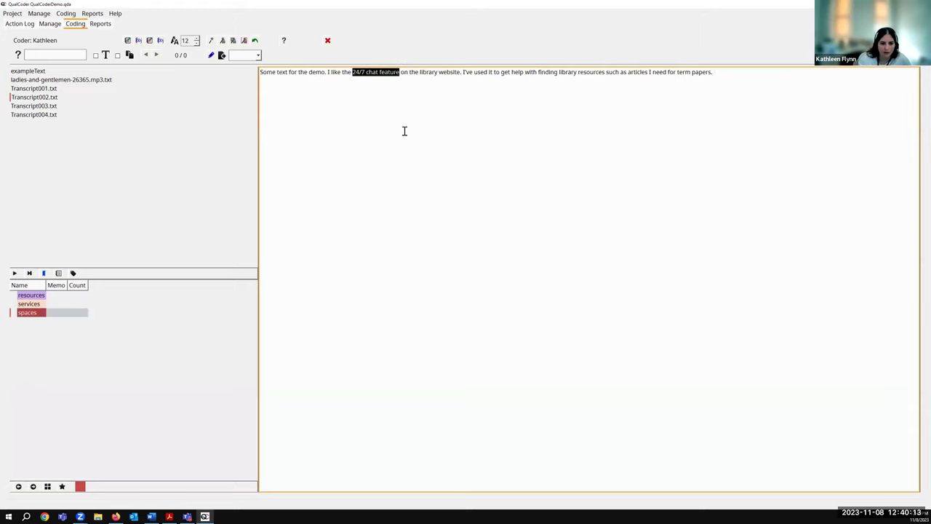
{"action": "left_click", "coordinate": [36, 306]}
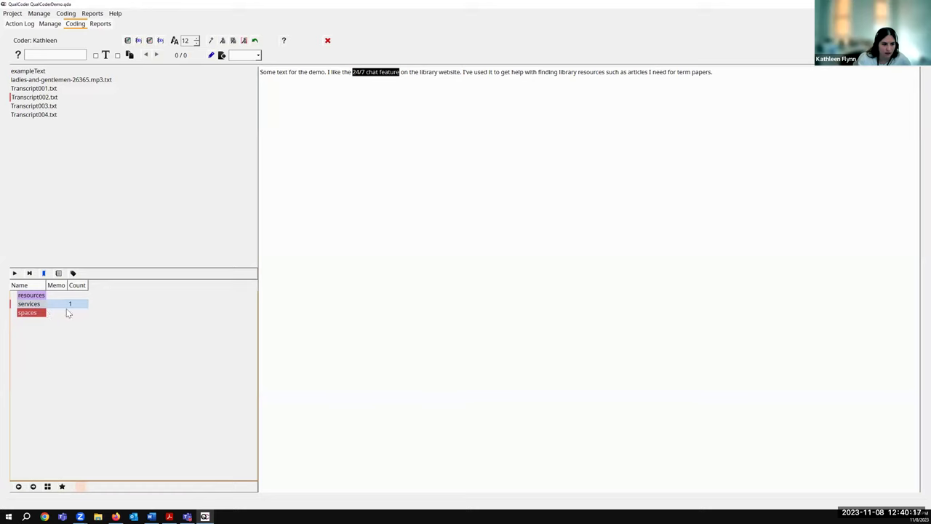
{"action": "left_click_drag", "start_coordinate": [629, 72], "coordinate": [647, 72]}
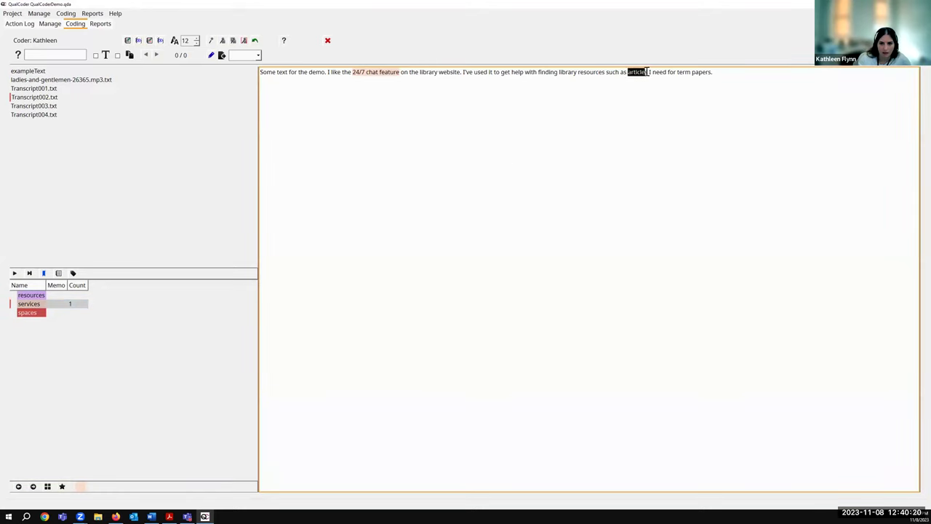
{"action": "left_click", "coordinate": [42, 296]}
{"action": "left_click", "coordinate": [406, 254]}
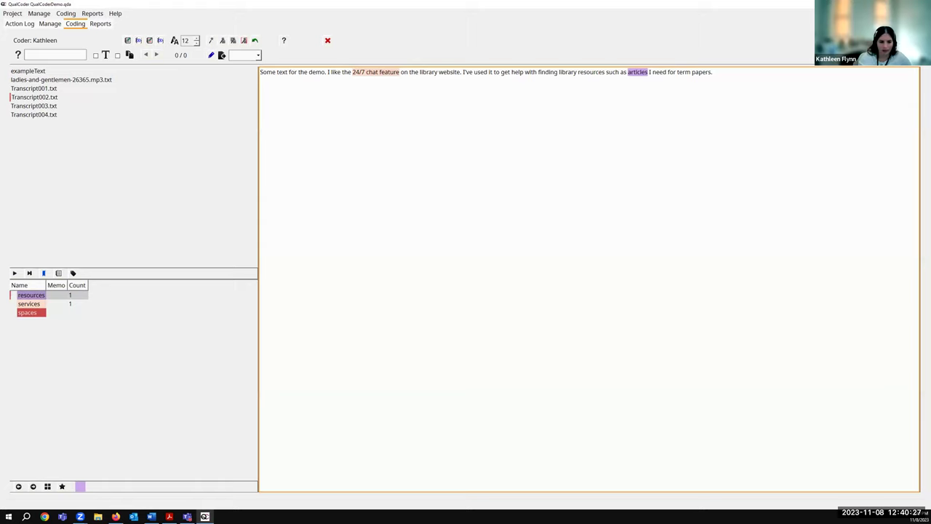
Step: Add the memo "collections, equipment, etc." to the resources code
{"action": "left_click", "coordinate": [44, 297]}
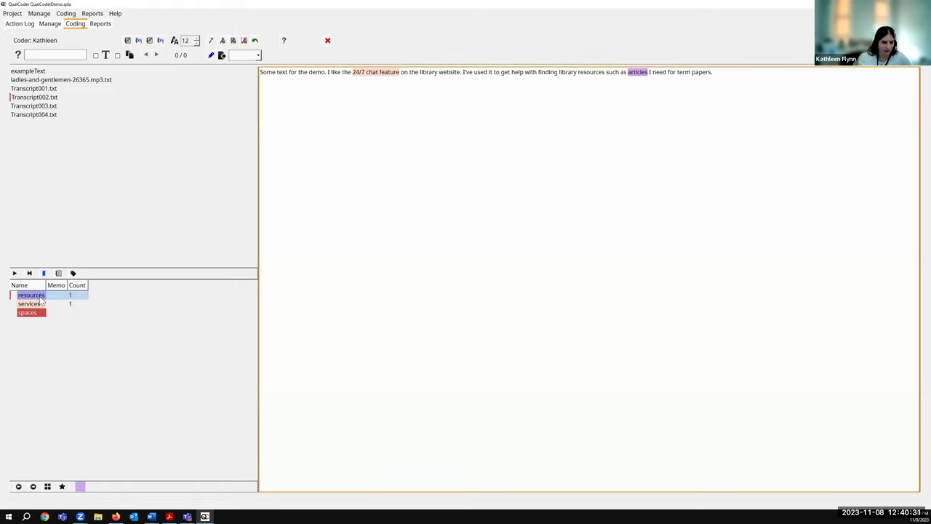
{"action": "right_click", "coordinate": [41, 301]}
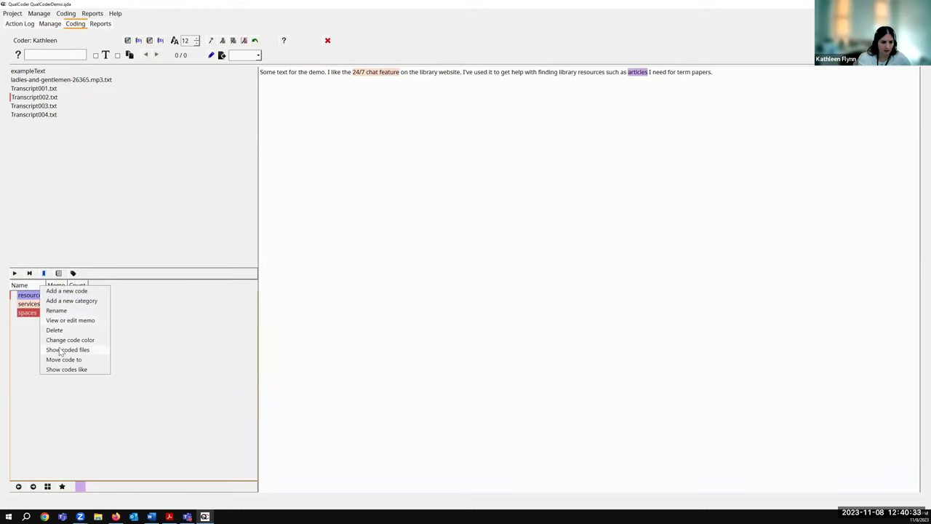
{"action": "left_click", "coordinate": [73, 321]}
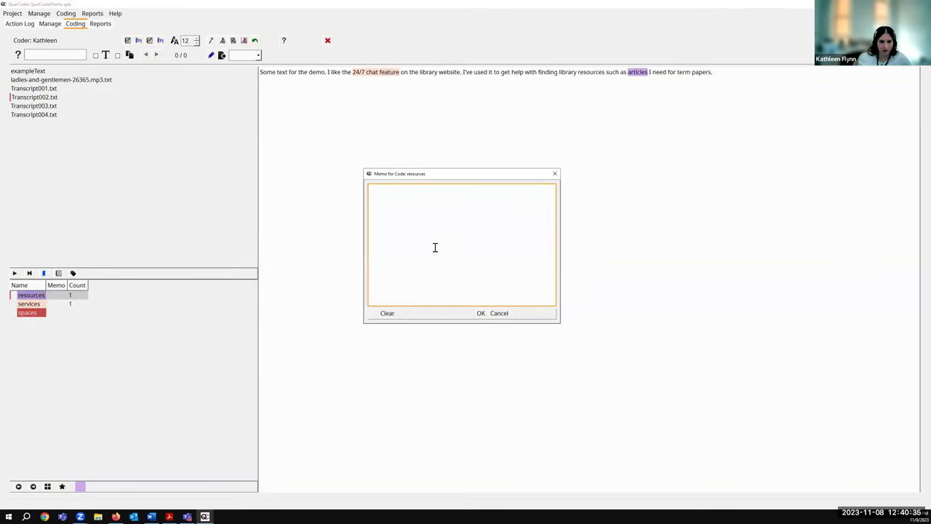
{"action": "type", "text": "collections, equipment, etc."}
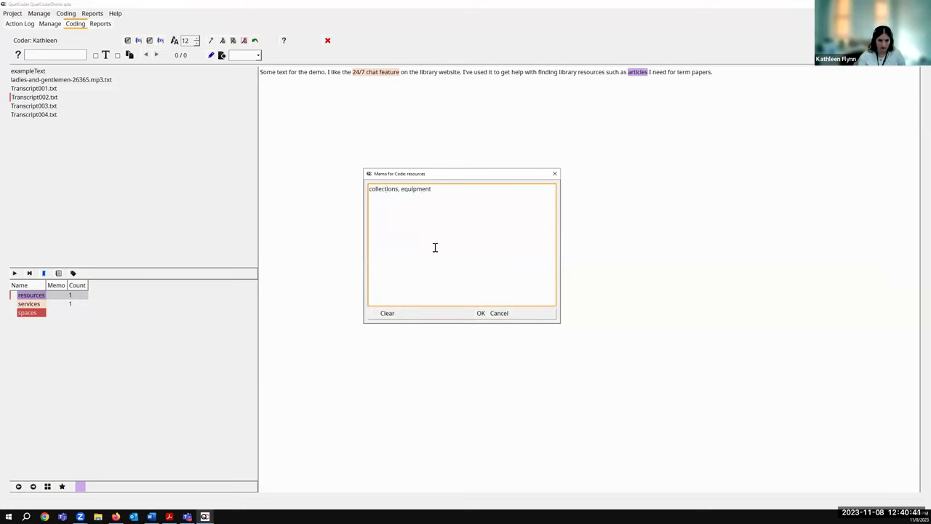
{"action": "left_click", "coordinate": [481, 313]}
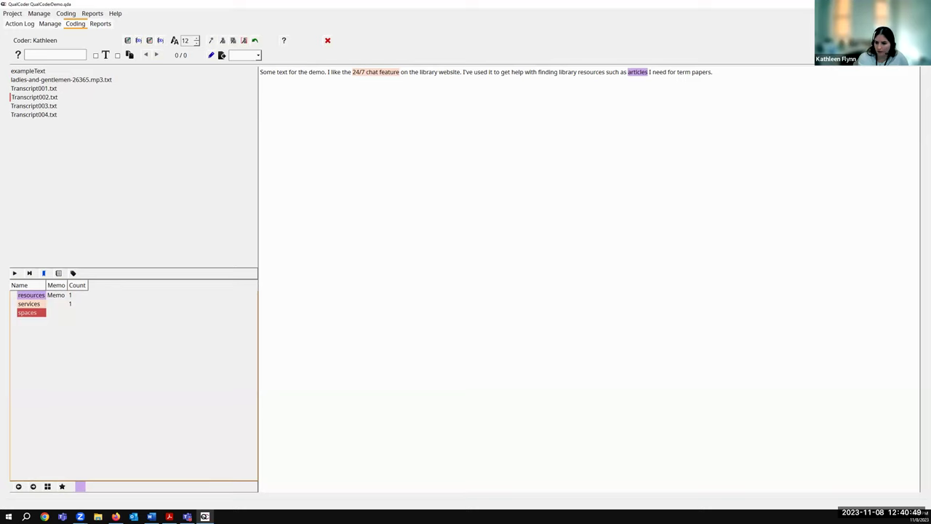
Step: Add a new category named "libraries" to the code list
{"action": "right_click", "coordinate": [72, 348]}
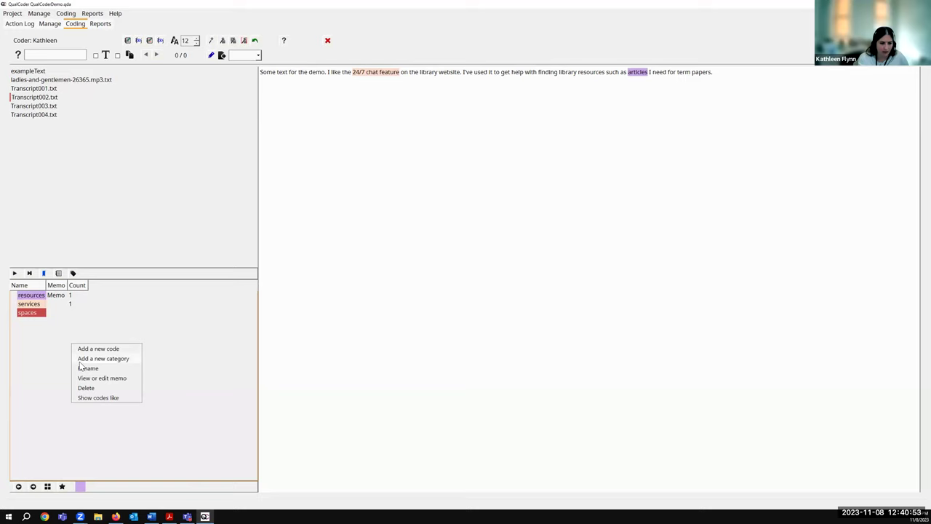
{"action": "left_click", "coordinate": [102, 358]}
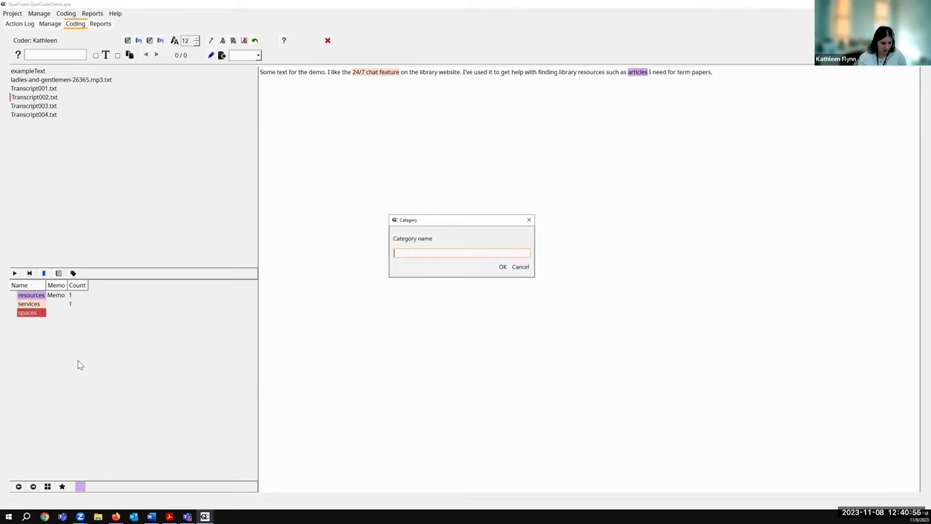
{"action": "type", "text": "libraries"}
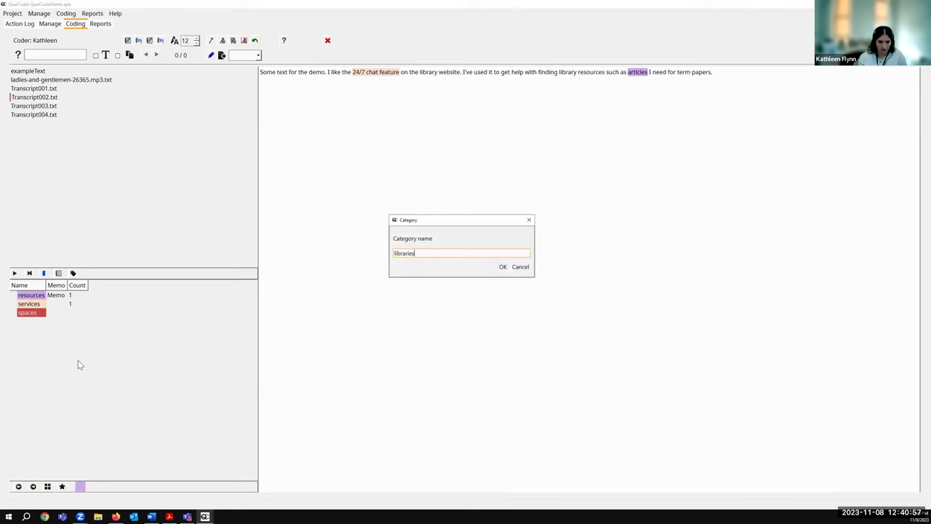
{"action": "left_click", "coordinate": [503, 267]}
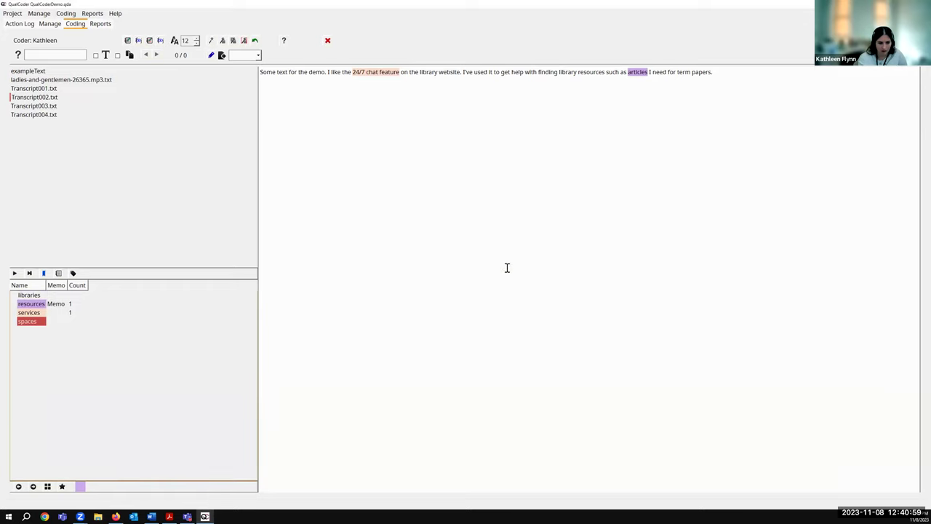
{"action": "right_click", "coordinate": [41, 296]}
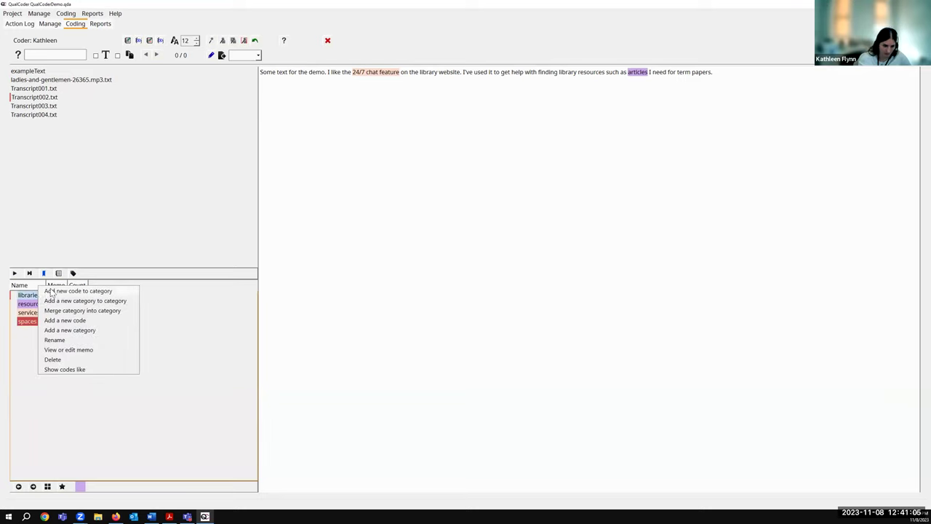
{"action": "left_click", "coordinate": [27, 339]}
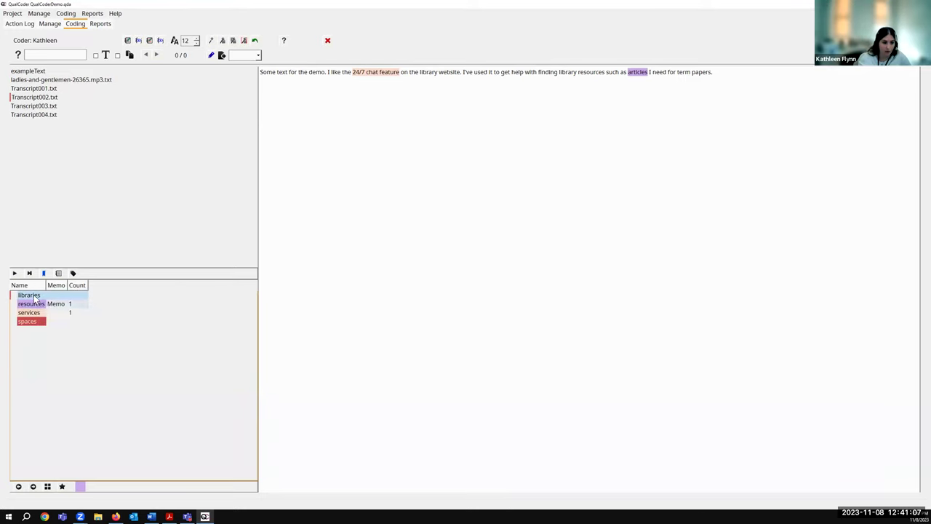
Step: Move the resources, services and spaces codes into the libraries category, then collapse and expand the category
{"action": "left_click", "coordinate": [34, 306]}
{"action": "left_click_drag", "start_coordinate": [34, 307], "coordinate": [29, 296]}
{"action": "left_click", "coordinate": [13, 296]}
{"action": "left_click", "coordinate": [13, 296]}
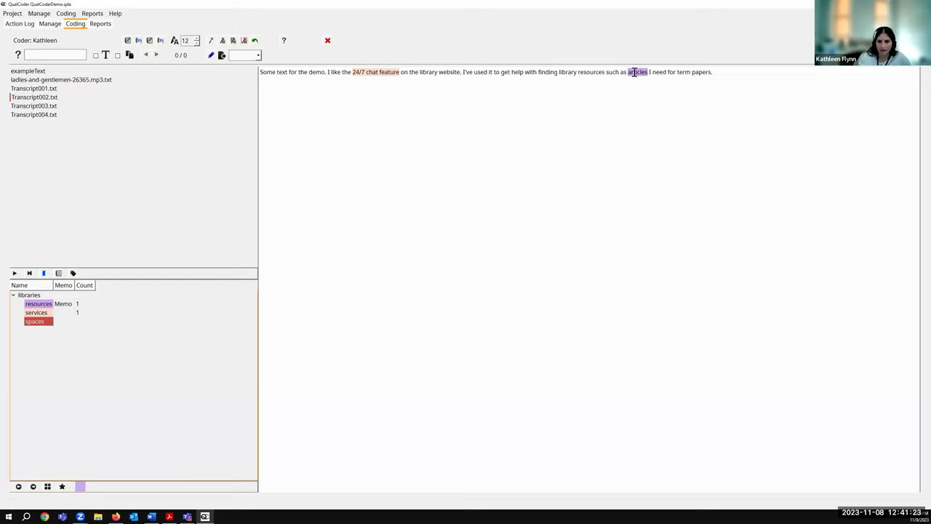
Step: Add a new code named "articles" outside the libraries category
{"action": "right_click", "coordinate": [64, 353]}
{"action": "left_click", "coordinate": [76, 348]}
{"action": "type", "text": "articles"}
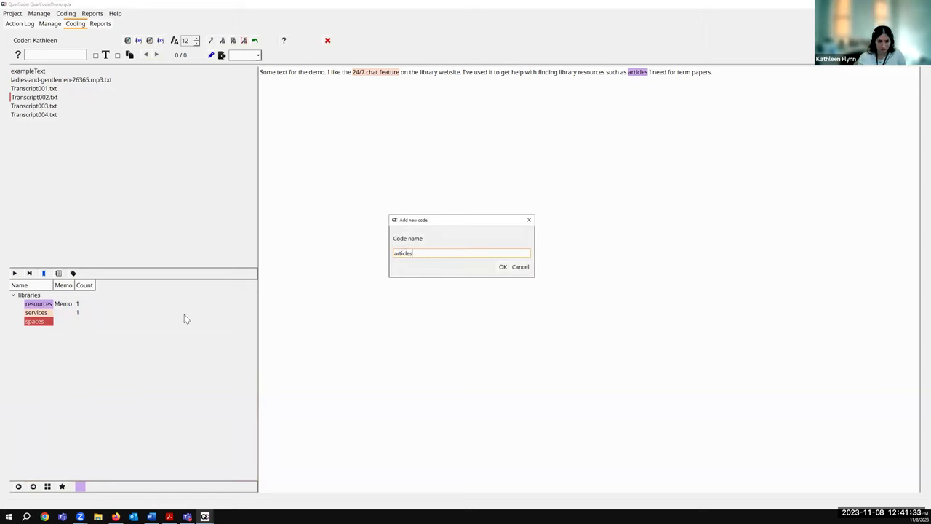
{"action": "left_click", "coordinate": [504, 267]}
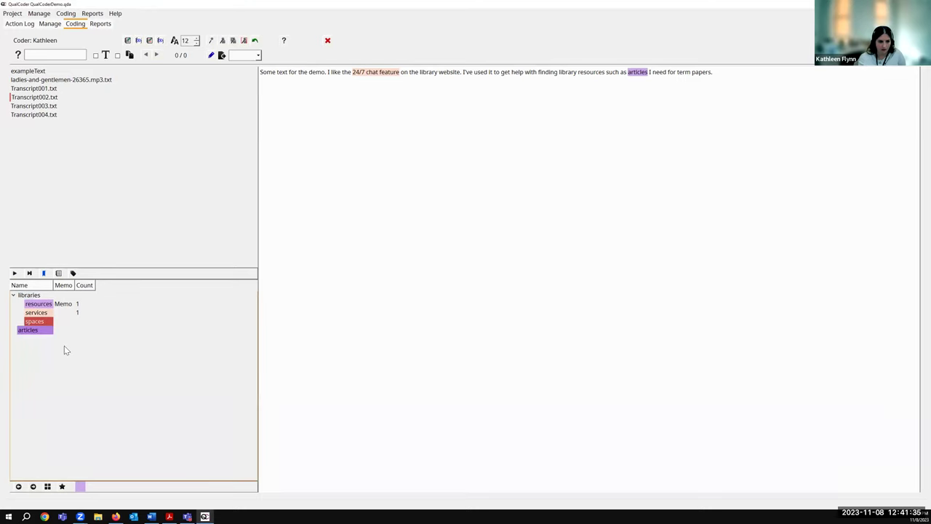
Step: Change the colour of the articles code to bright yellow
{"action": "right_click", "coordinate": [48, 329]}
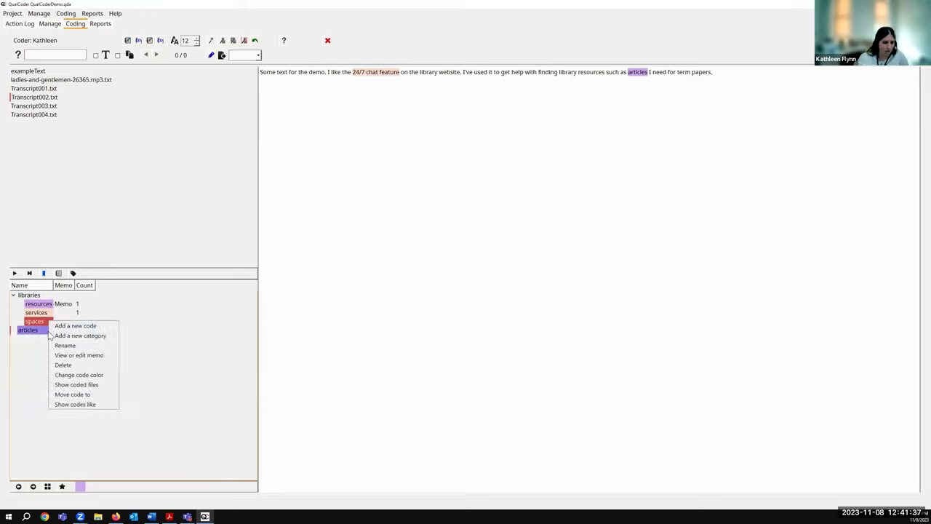
{"action": "left_click", "coordinate": [64, 376]}
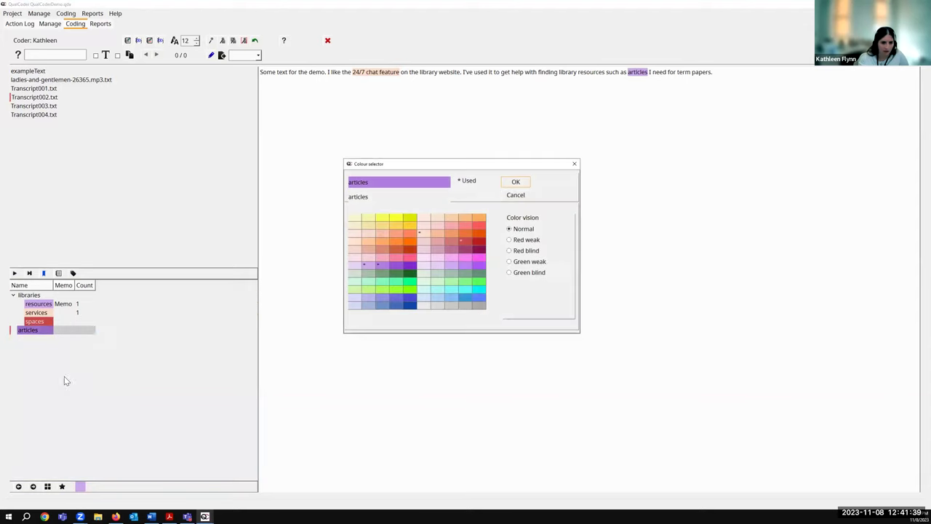
{"action": "left_click", "coordinate": [387, 218]}
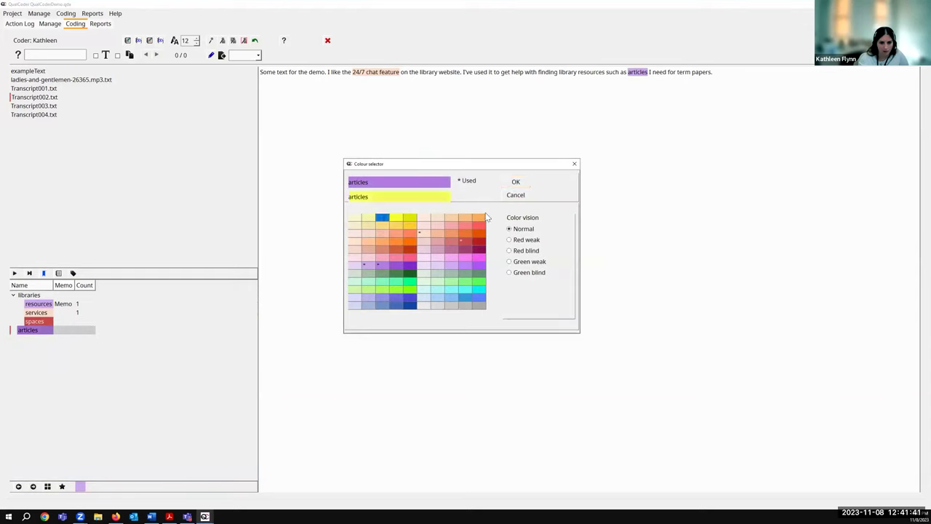
{"action": "left_click", "coordinate": [514, 182]}
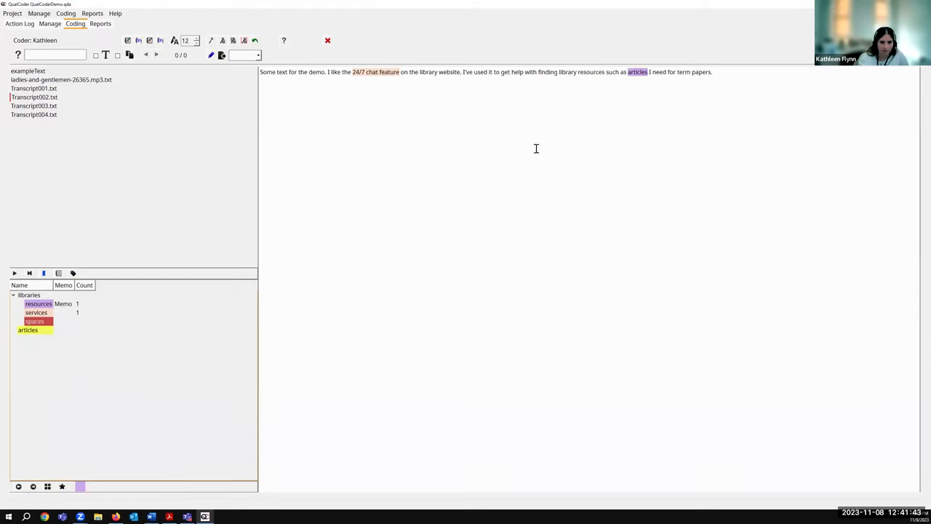
Step: Merge the articles code into the resources code in the libraries category
{"action": "left_click", "coordinate": [32, 334]}
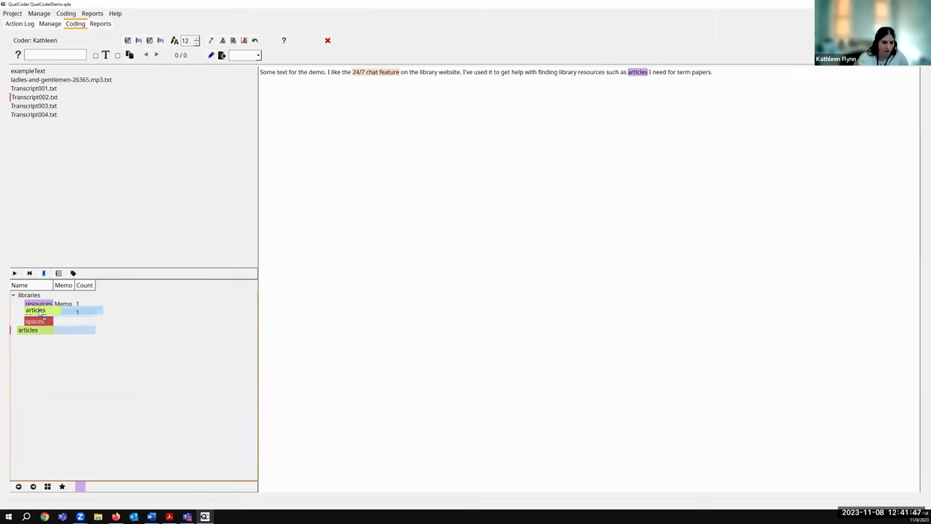
{"action": "left_click_drag", "start_coordinate": [42, 309], "coordinate": [43, 309]}
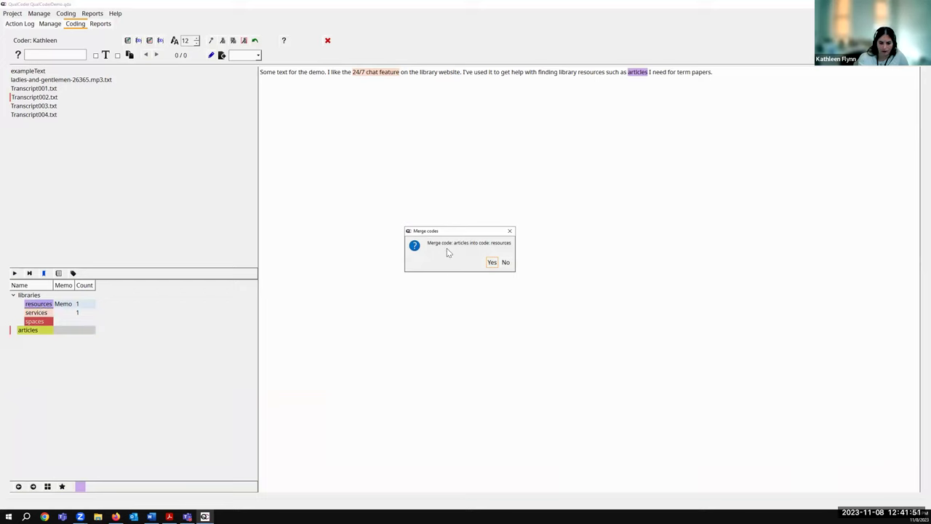
{"action": "left_click", "coordinate": [493, 263]}
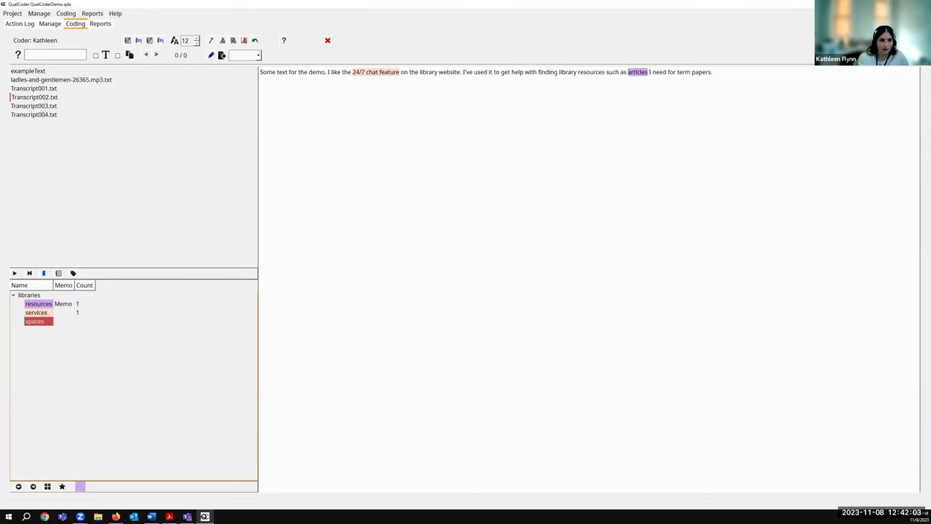
Step: Search the open transcript for "library" and step through the matches
{"action": "left_click", "coordinate": [56, 55]}
{"action": "type", "text": "library"}
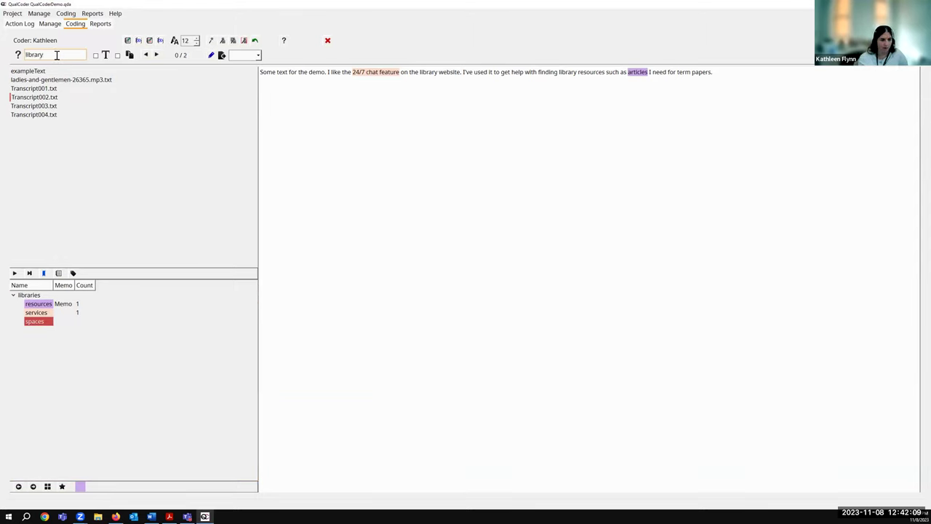
{"action": "left_click", "coordinate": [156, 56]}
{"action": "left_click", "coordinate": [155, 56]}
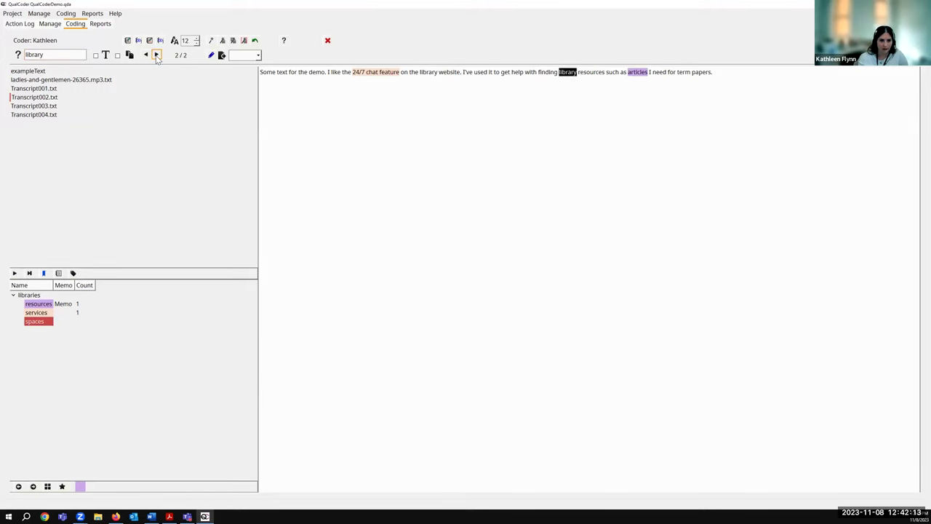
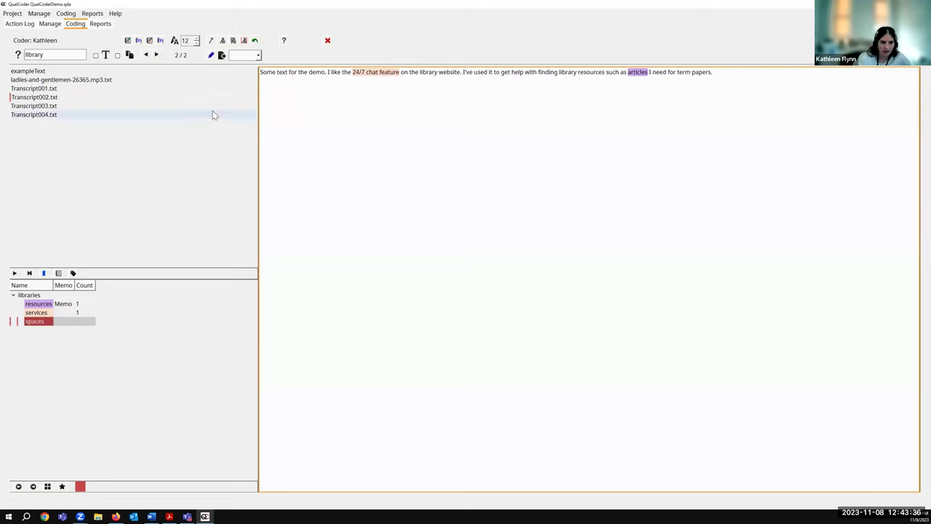
Step: Open ladies-and-gentlemen-26365.mp3.txt for coding and add a new code named "safety" outside the libraries category
{"action": "left_click", "coordinate": [103, 81]}
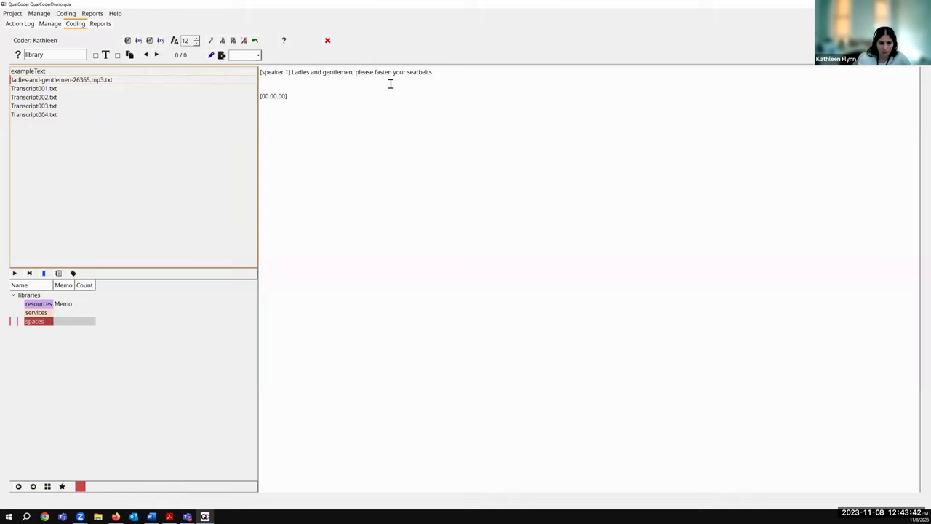
{"action": "right_click", "coordinate": [56, 347]}
{"action": "left_click", "coordinate": [63, 341]}
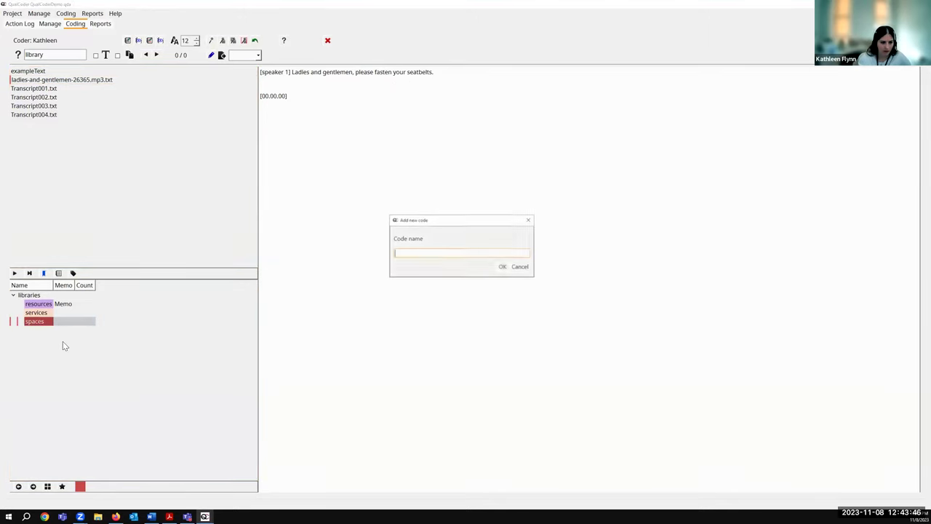
{"action": "type", "text": "safety"}
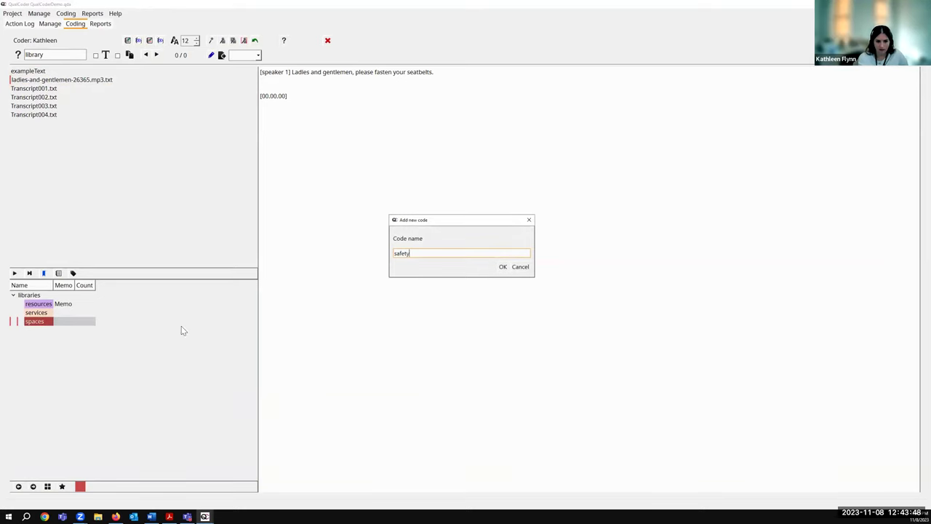
{"action": "left_click", "coordinate": [502, 266]}
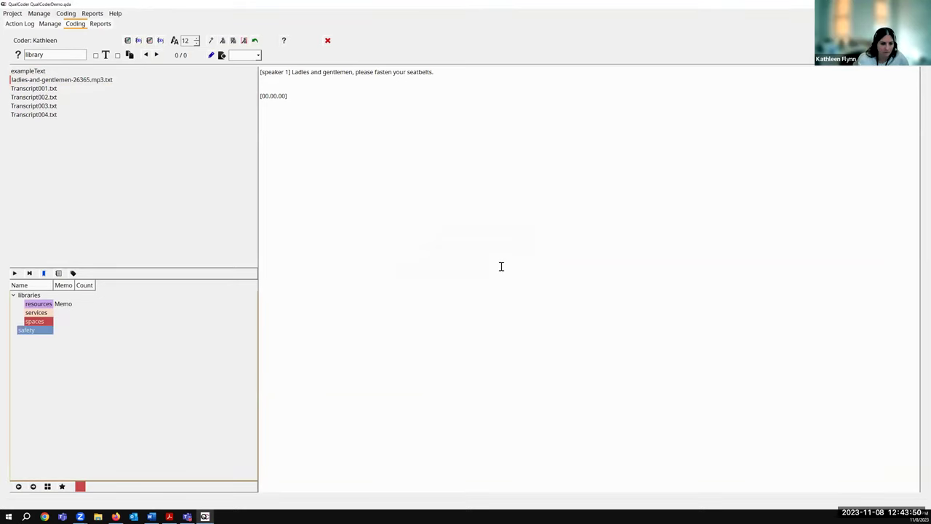
Step: Code the phrase "fasten your seatbelts" in the transcript with the safety code
{"action": "left_click_drag", "start_coordinate": [375, 72], "coordinate": [433, 72]}
{"action": "left_click", "coordinate": [32, 332]}
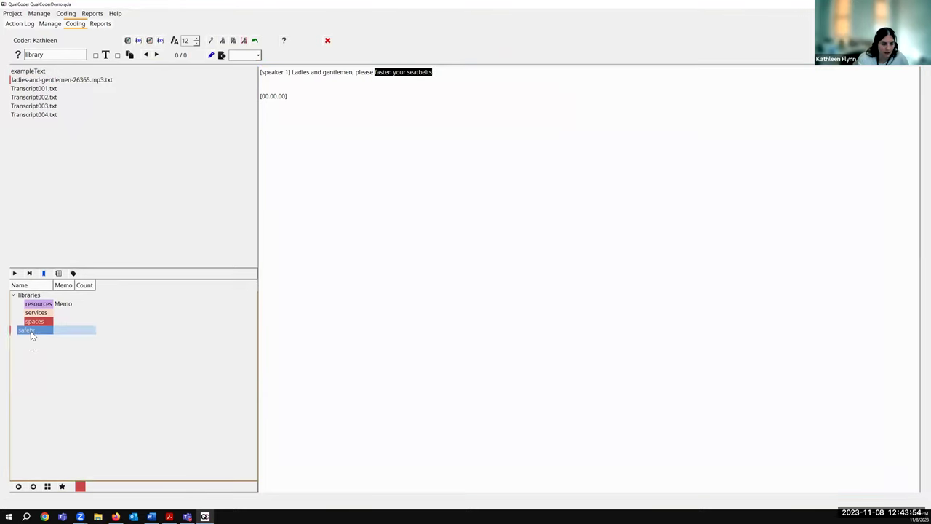
{"action": "left_click", "coordinate": [313, 353]}
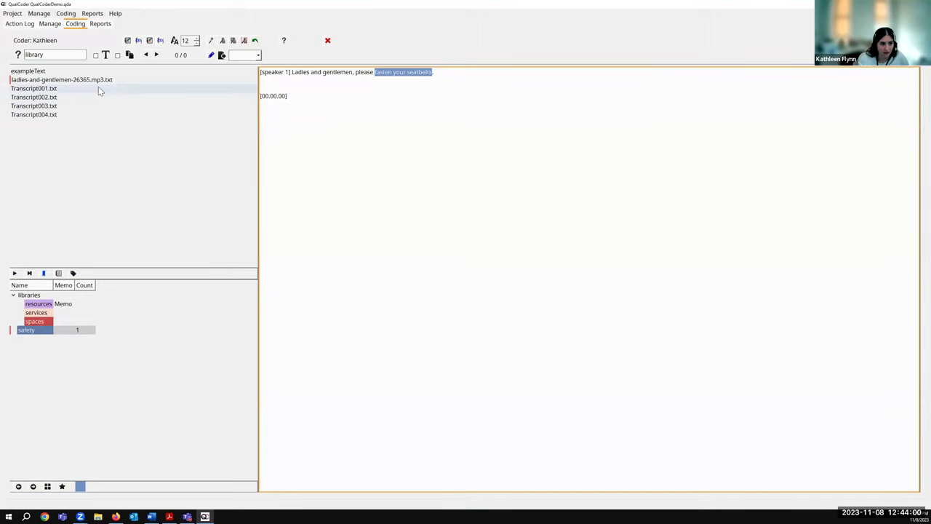
Step: Switch to audio/video coding and load ladies-and-gentlemen-26365.mp3
{"action": "left_click", "coordinate": [65, 13]}
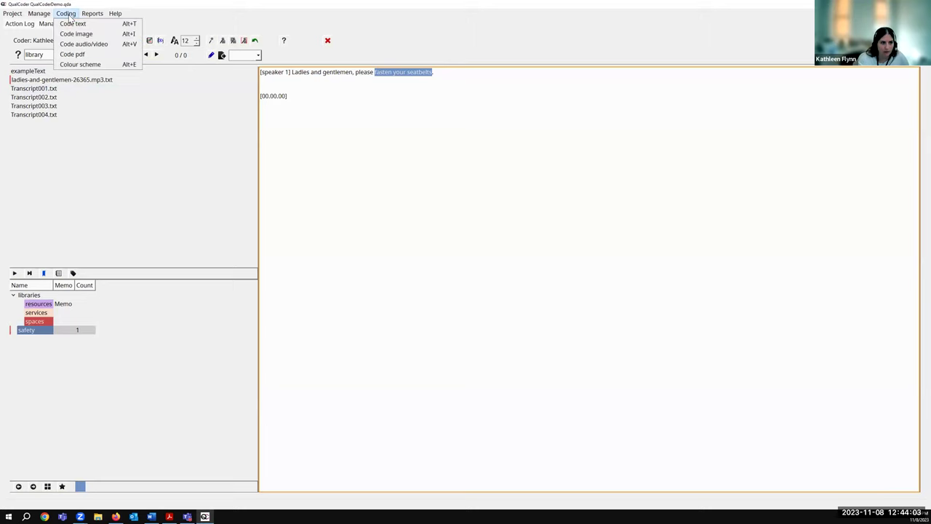
{"action": "left_click", "coordinate": [102, 47]}
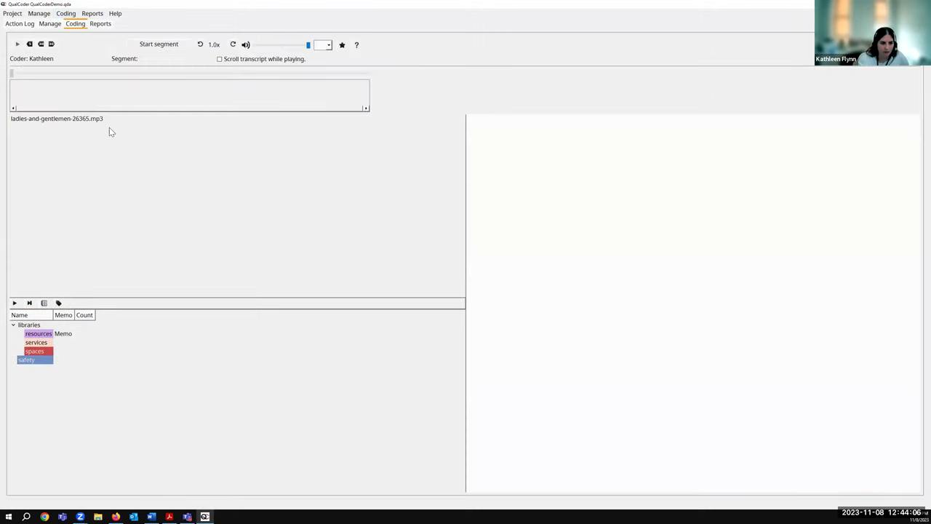
{"action": "left_click", "coordinate": [58, 120]}
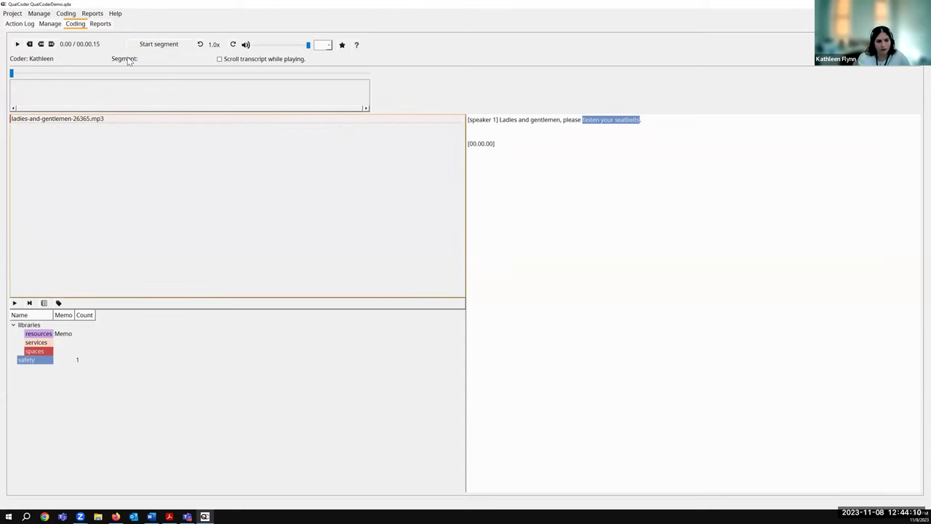
Step: Mark an audio segment from 0.00 to 00.00.03 and assign it to the safety code
{"action": "mouse_move", "coordinate": [128, 61]}
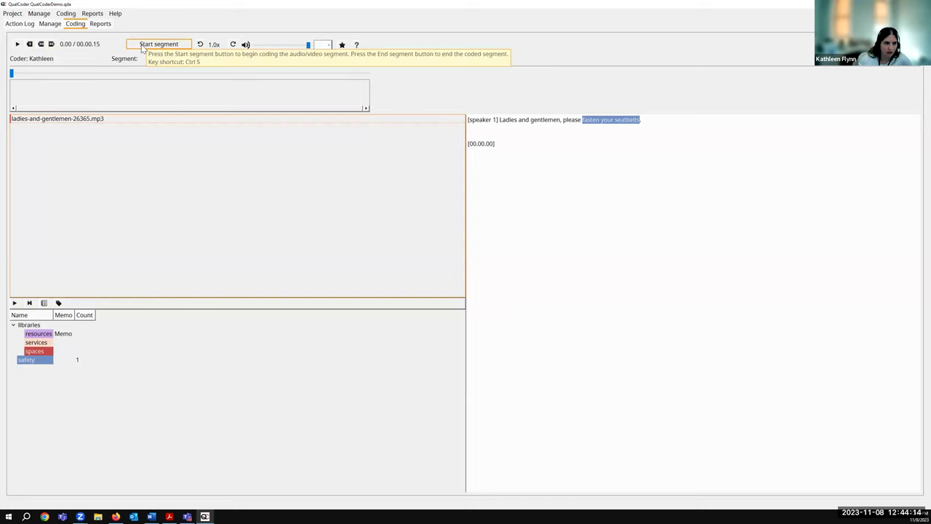
{"action": "left_click", "coordinate": [143, 48]}
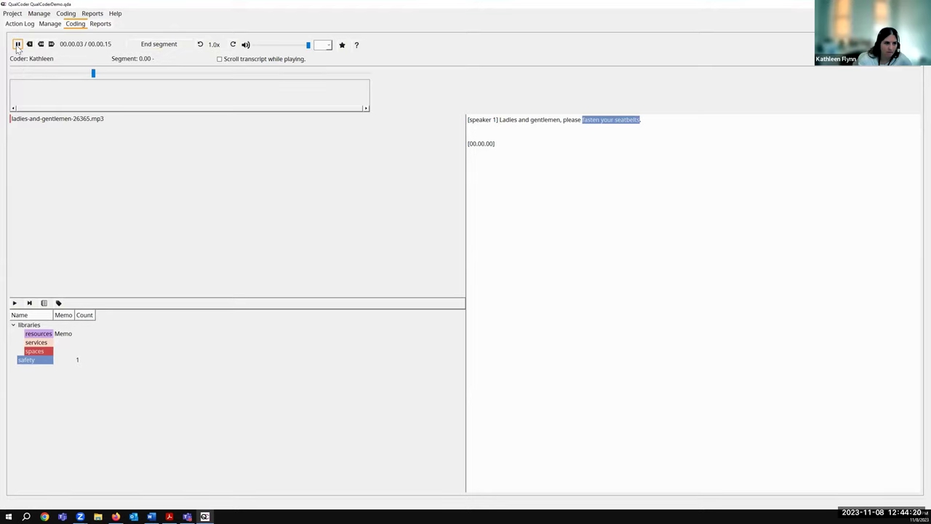
{"action": "left_click", "coordinate": [162, 48]}
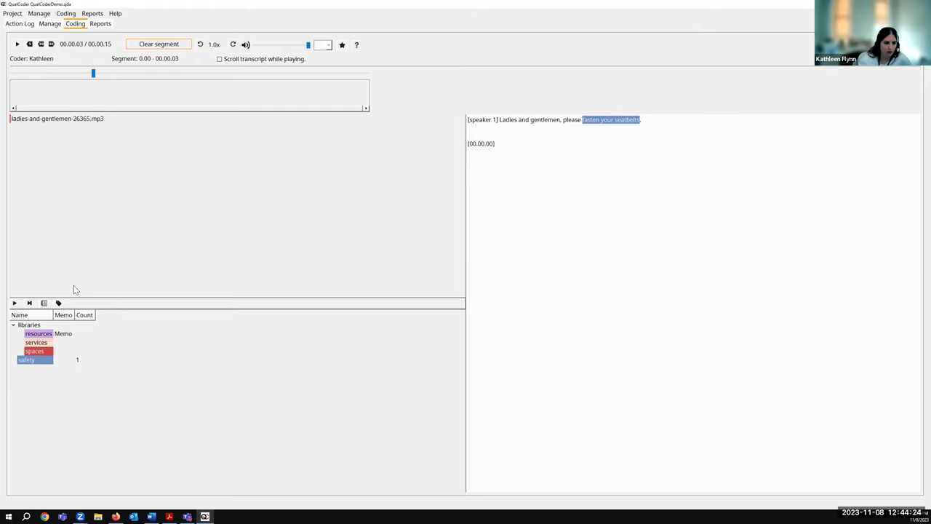
{"action": "right_click", "coordinate": [33, 364]}
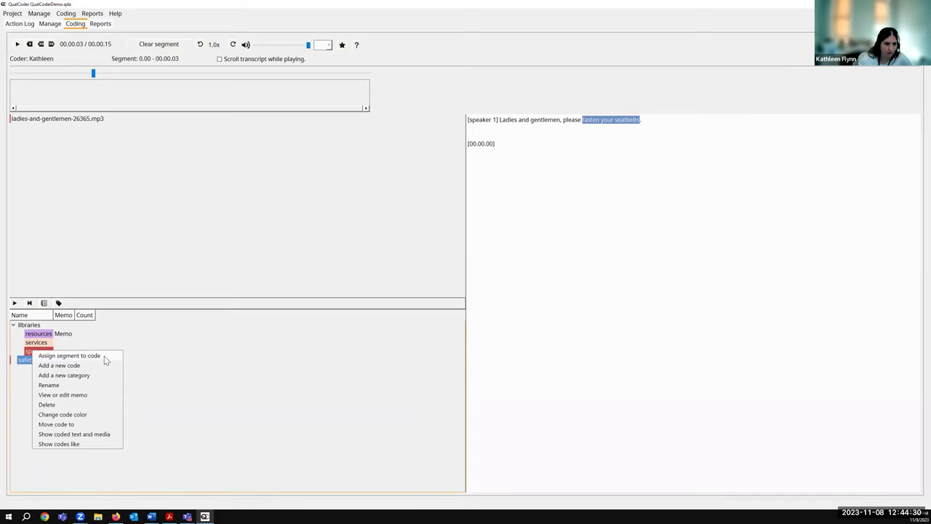
{"action": "left_click", "coordinate": [69, 356]}
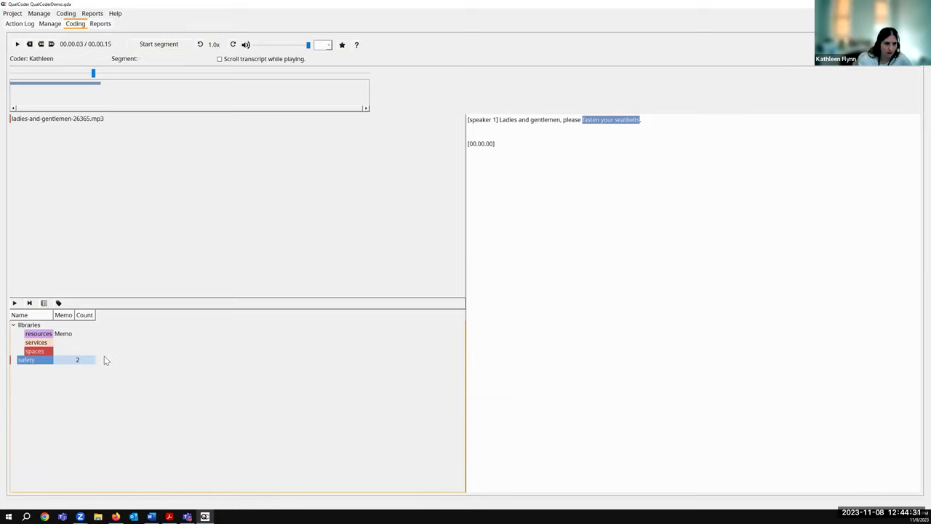
{"action": "right_click", "coordinate": [63, 87]}
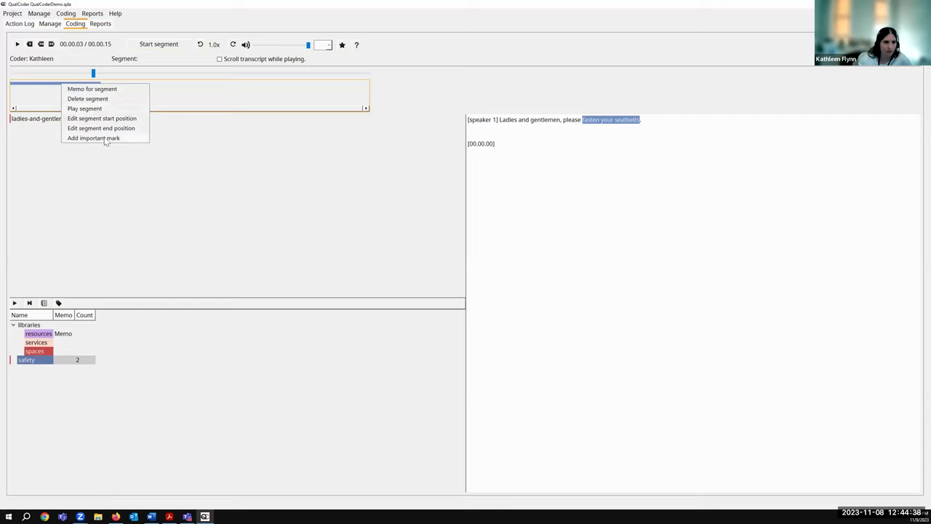
{"action": "left_click", "coordinate": [275, 183]}
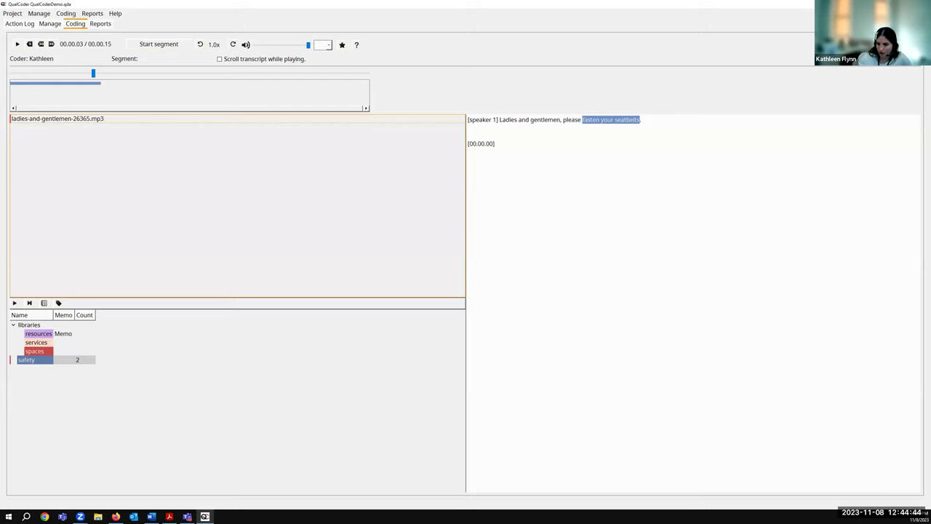
Step: Switch to image coding, load classroom.jpg and slightly widen the file and code list area beside the image
{"action": "left_click", "coordinate": [65, 14]}
{"action": "mouse_move", "coordinate": [86, 16]}
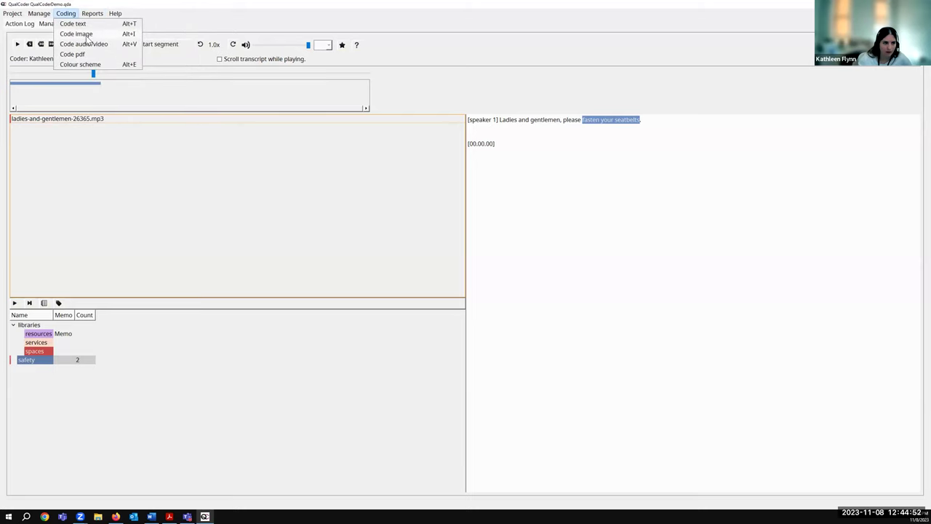
{"action": "left_click", "coordinate": [92, 34]}
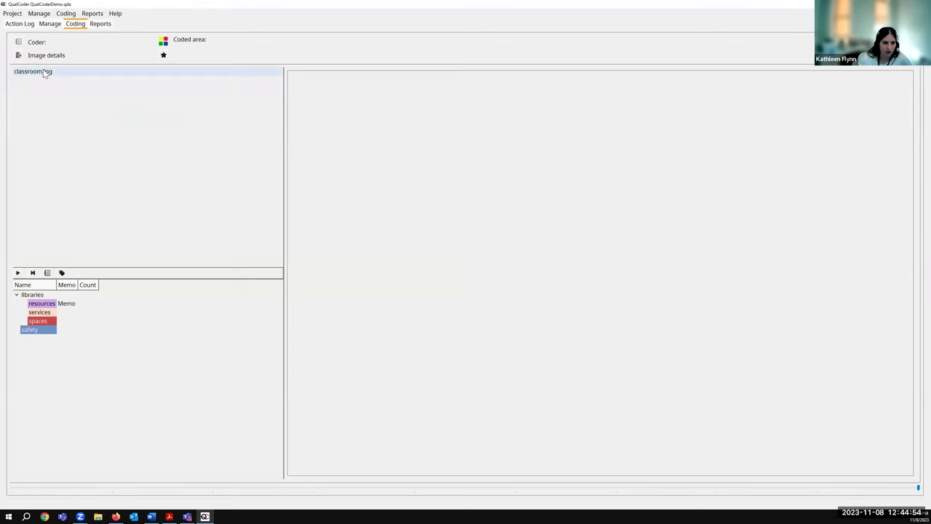
{"action": "left_click", "coordinate": [45, 72]}
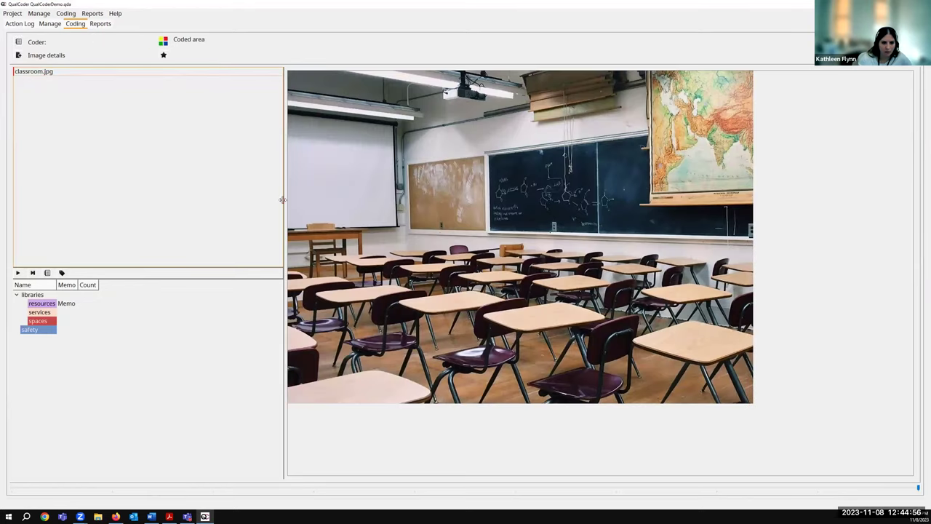
{"action": "left_click_drag", "start_coordinate": [283, 199], "coordinate": [496, 205]}
{"action": "left_click_drag", "start_coordinate": [314, 212], "coordinate": [294, 214]}
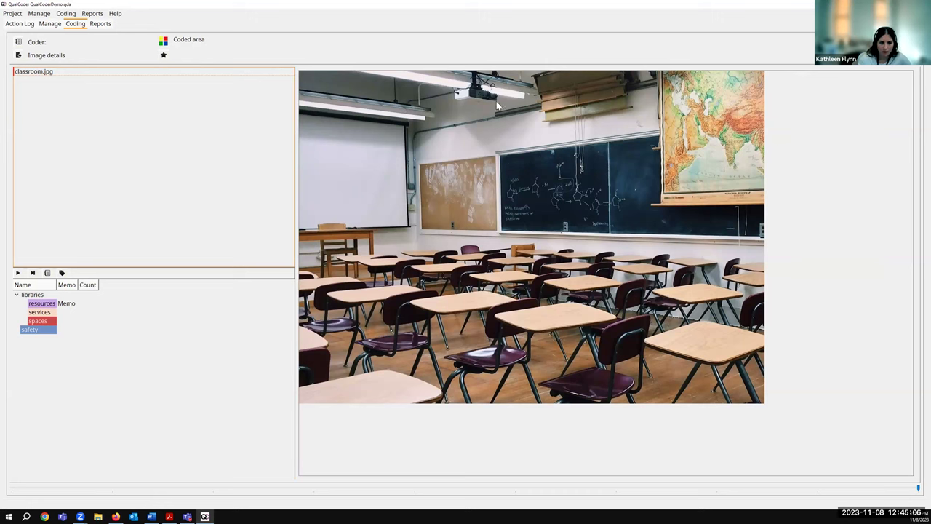
Step: Add a new code named "technology" and apply it to a rectangular area around the ceiling projector in the classroom image
{"action": "right_click", "coordinate": [69, 362]}
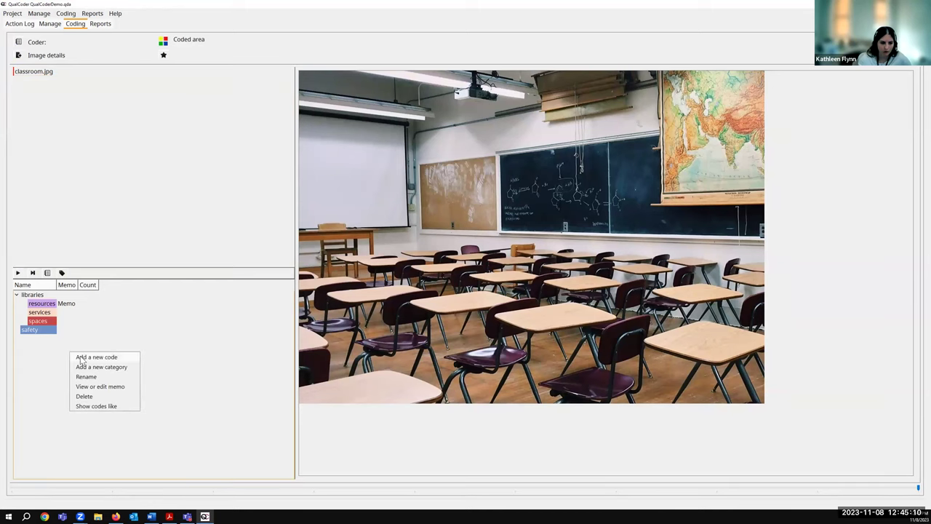
{"action": "left_click", "coordinate": [80, 356]}
{"action": "type", "text": "techn"}
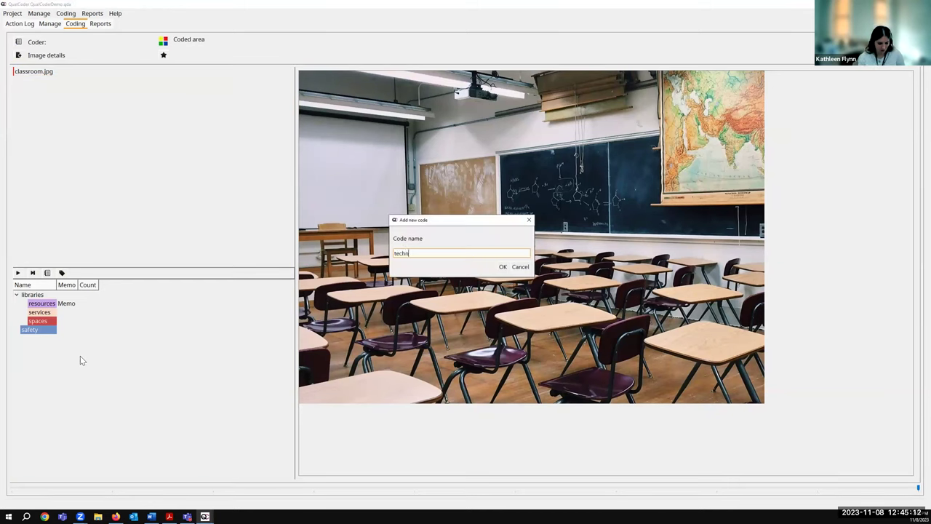
{"action": "type", "text": "ology"}
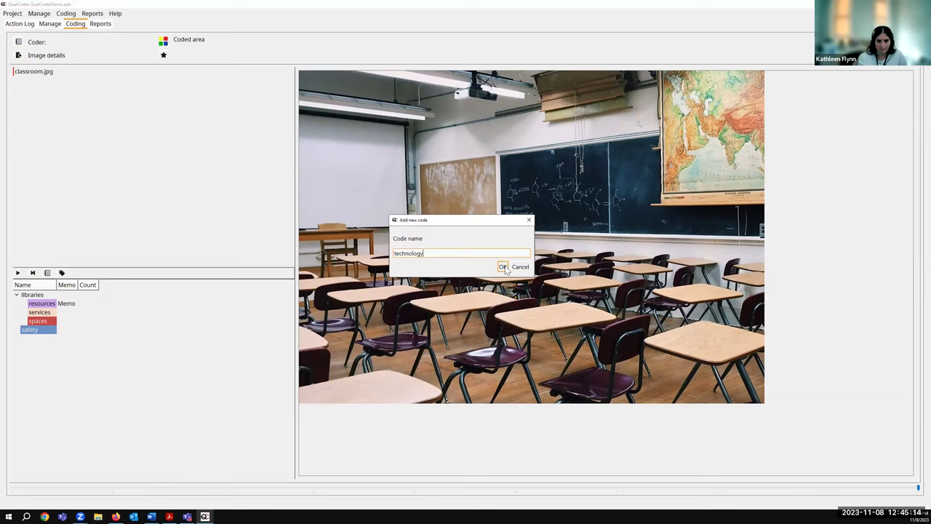
{"action": "left_click", "coordinate": [503, 267]}
{"action": "left_click", "coordinate": [48, 341]}
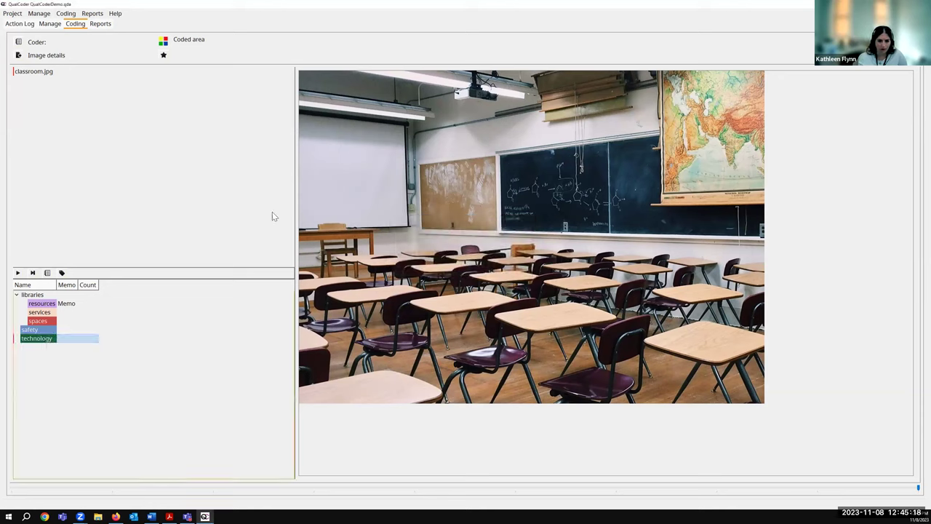
{"action": "left_click_drag", "start_coordinate": [443, 81], "coordinate": [509, 111]}
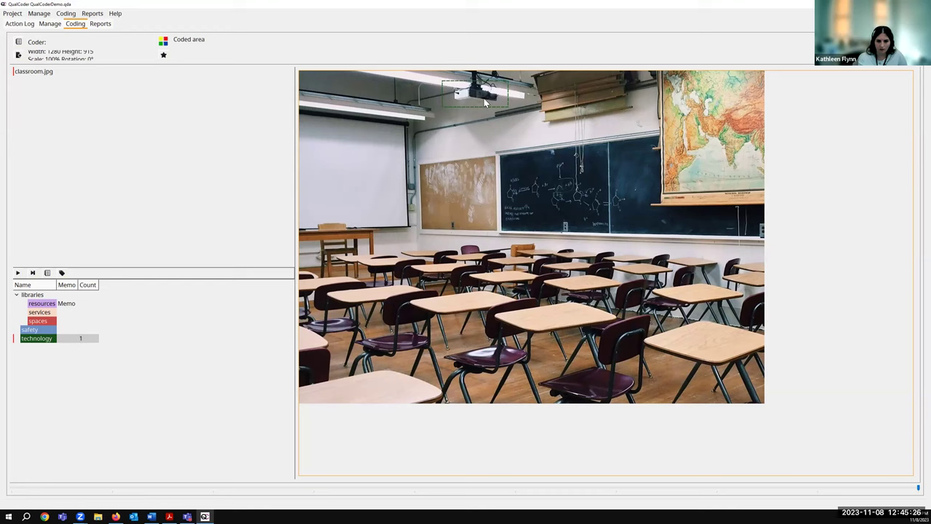
Step: Add an important mark to the technology-coded area around the ceiling projector
{"action": "mouse_move", "coordinate": [486, 103]}
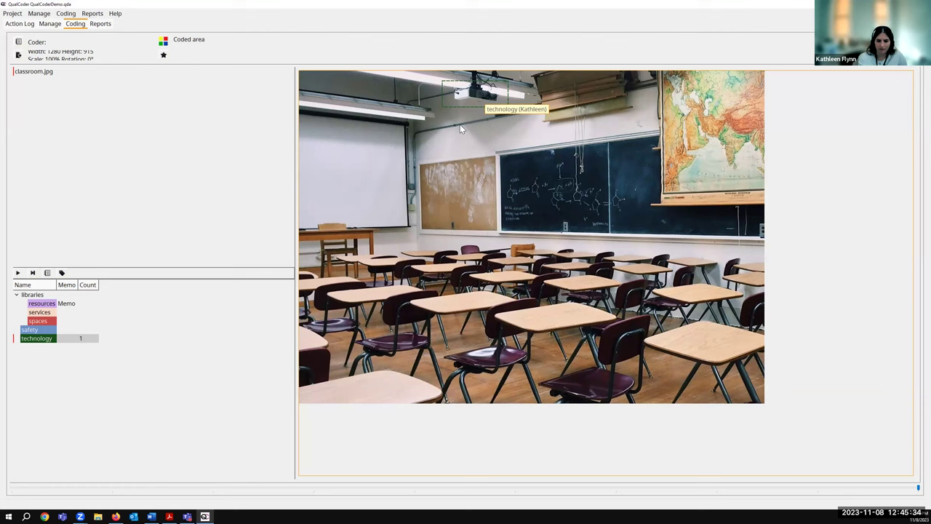
{"action": "right_click", "coordinate": [485, 98]}
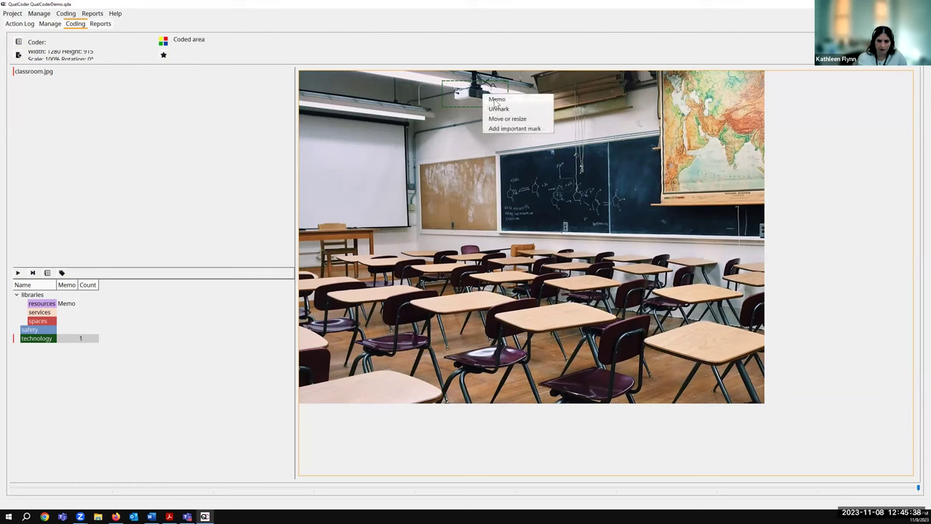
{"action": "left_click", "coordinate": [517, 129]}
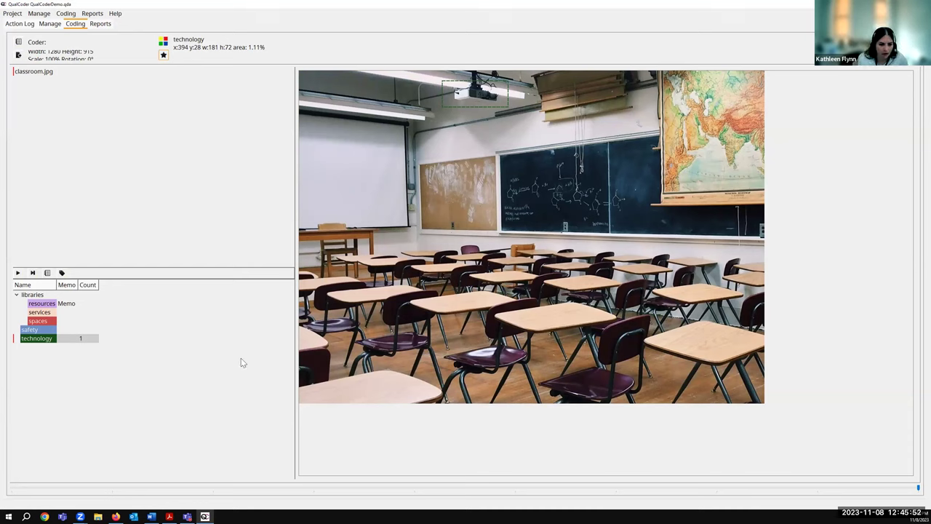
Step: Add a new code named "furniture" and apply it to a large rectangular area around the classroom's desks and chairs
{"action": "right_click", "coordinate": [96, 364]}
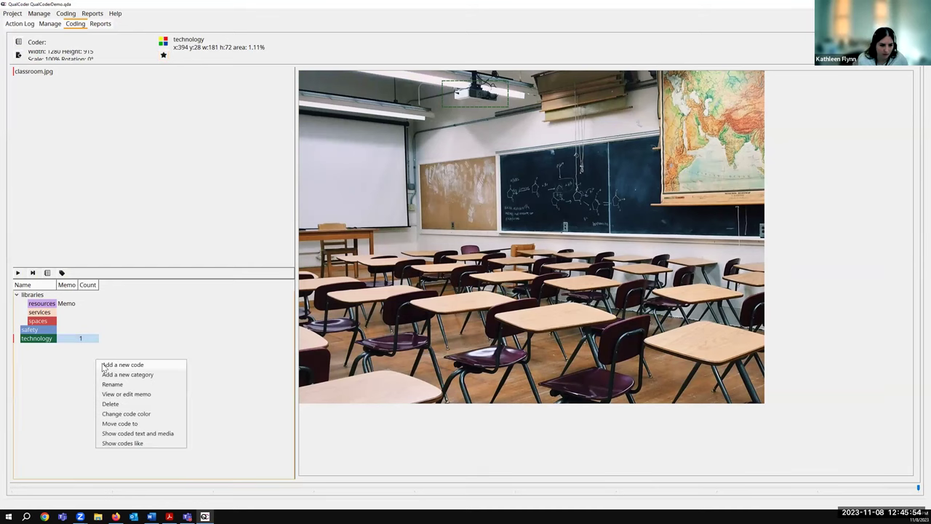
{"action": "left_click", "coordinate": [104, 365]}
{"action": "type", "text": "furniture"}
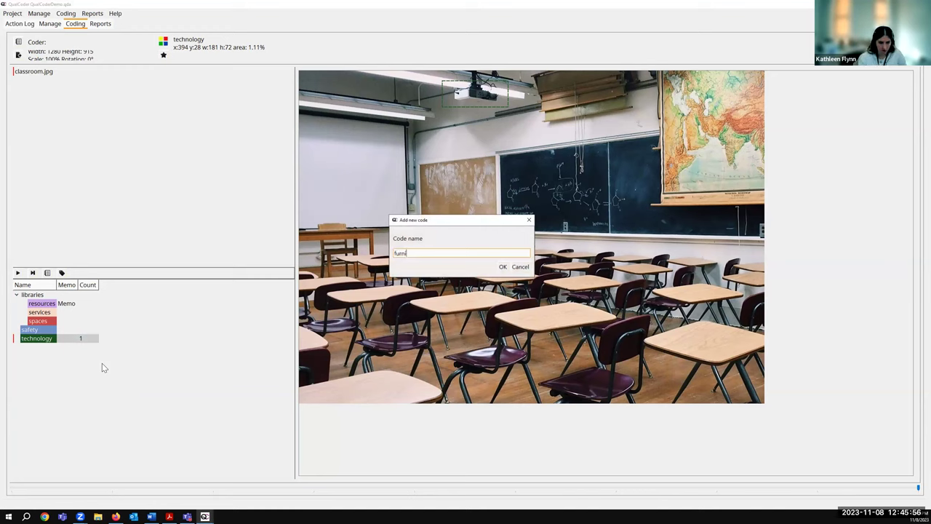
{"action": "left_click", "coordinate": [503, 267]}
{"action": "left_click", "coordinate": [40, 331]}
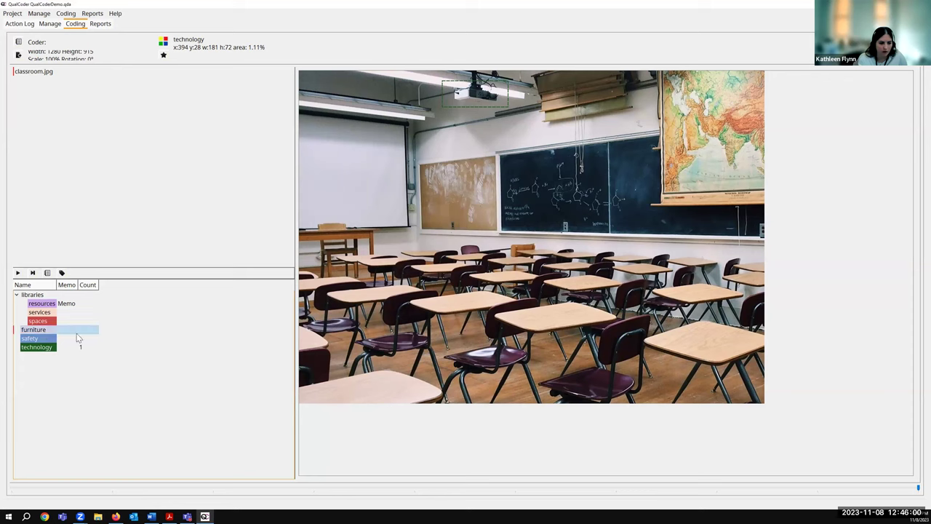
{"action": "left_click_drag", "start_coordinate": [340, 242], "coordinate": [682, 366]}
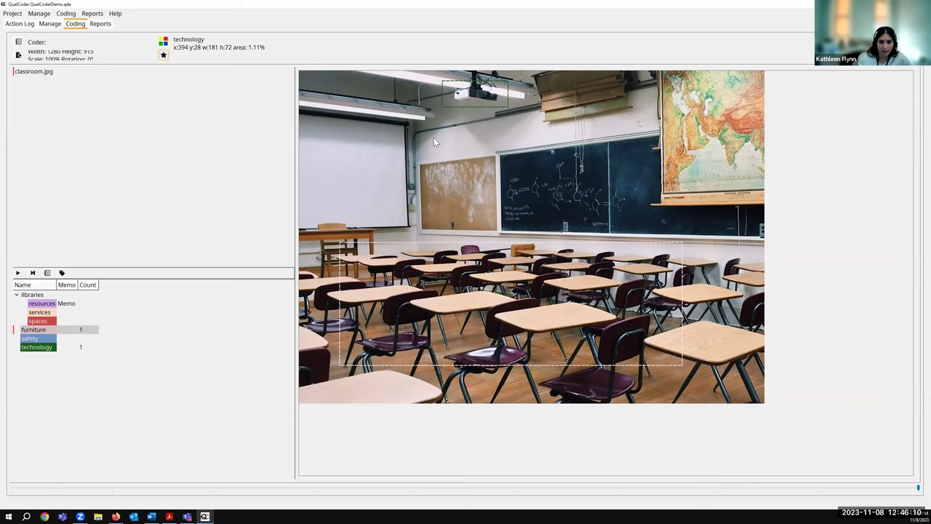
Step: Export the coded classroom image as an HTML file to the Desktop, review it in the browser and return to QualCoder
{"action": "left_click", "coordinate": [19, 56]}
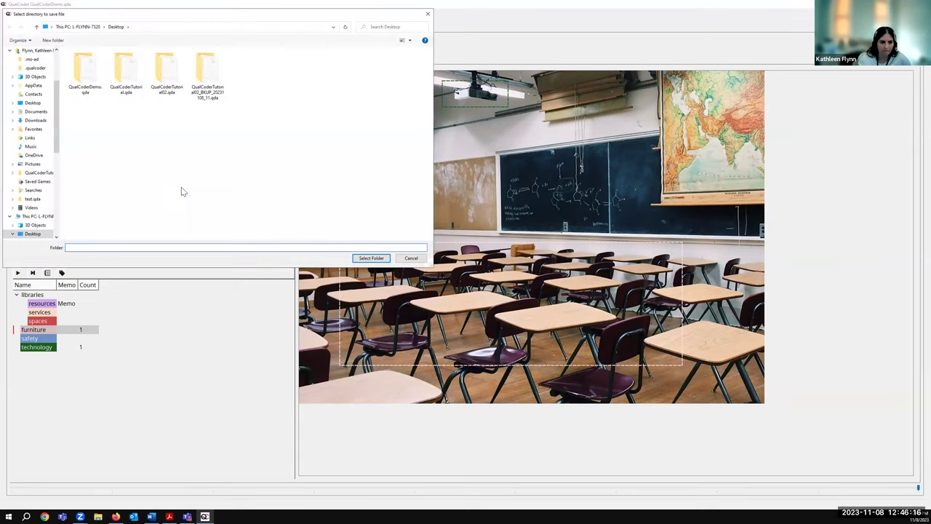
{"action": "left_click", "coordinate": [373, 259]}
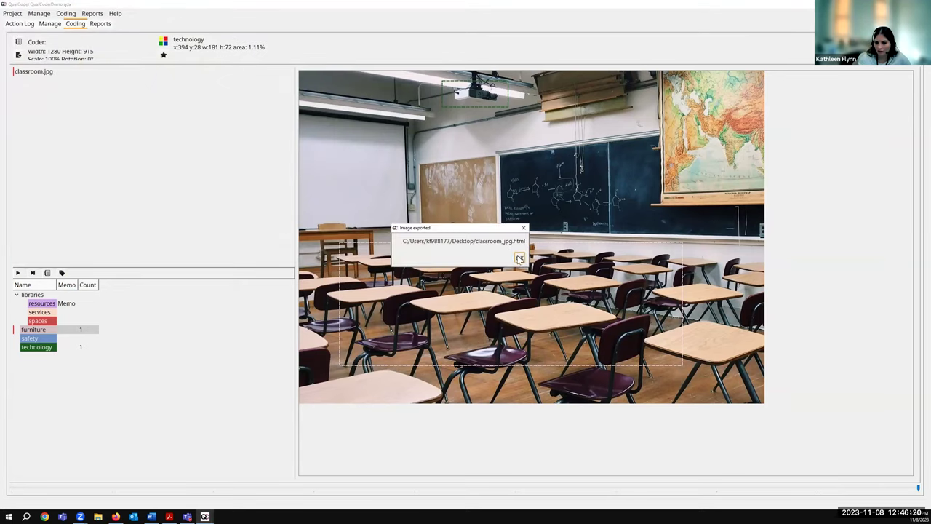
{"action": "left_click", "coordinate": [519, 259]}
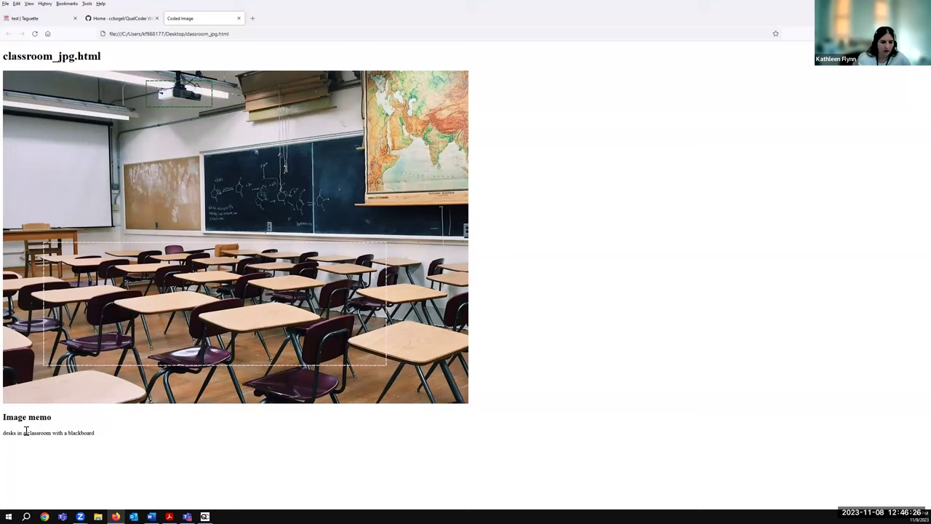
{"action": "mouse_move", "coordinate": [177, 304]}
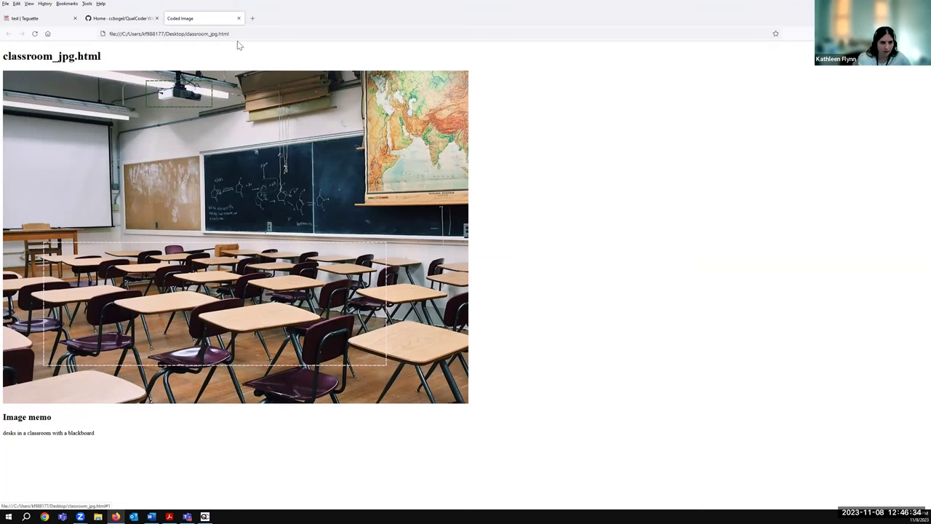
{"action": "left_click", "coordinate": [238, 18]}
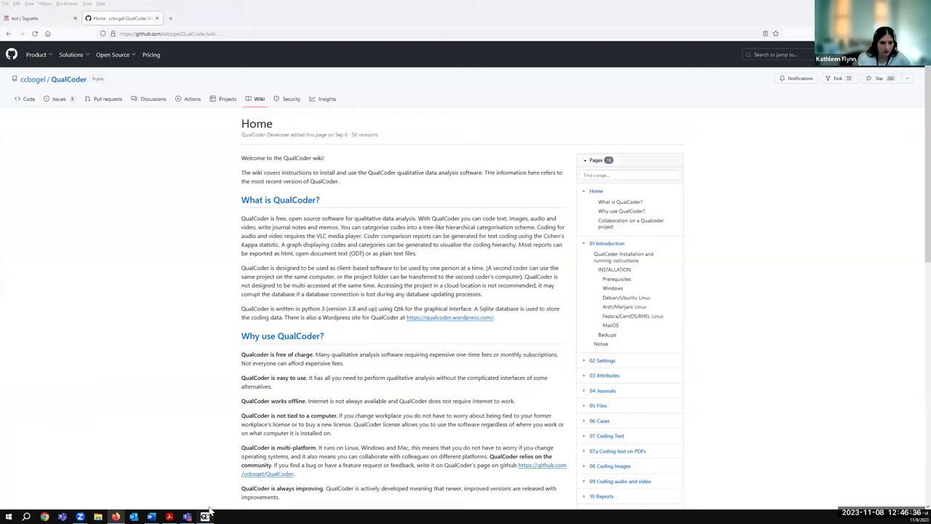
{"action": "left_click", "coordinate": [205, 516]}
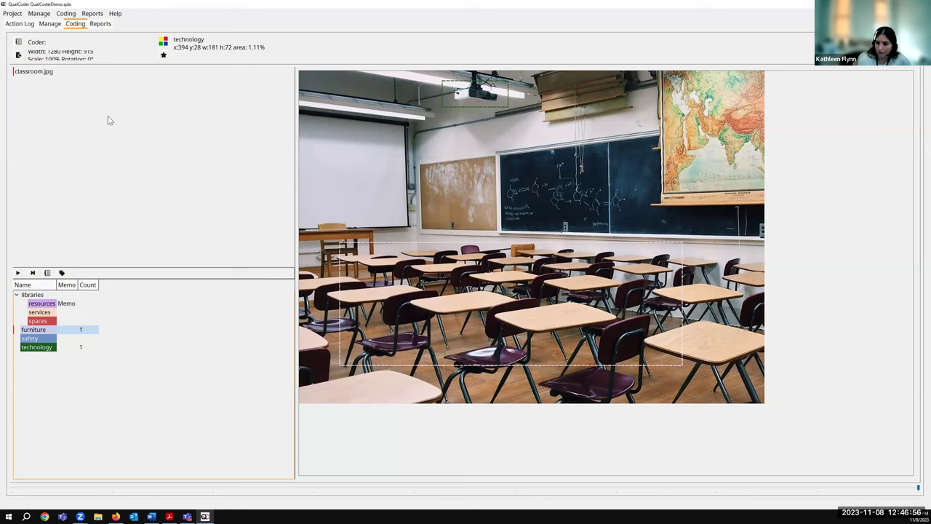
Step: Open the coding report and run it for all files and all codes
{"action": "left_click", "coordinate": [93, 13]}
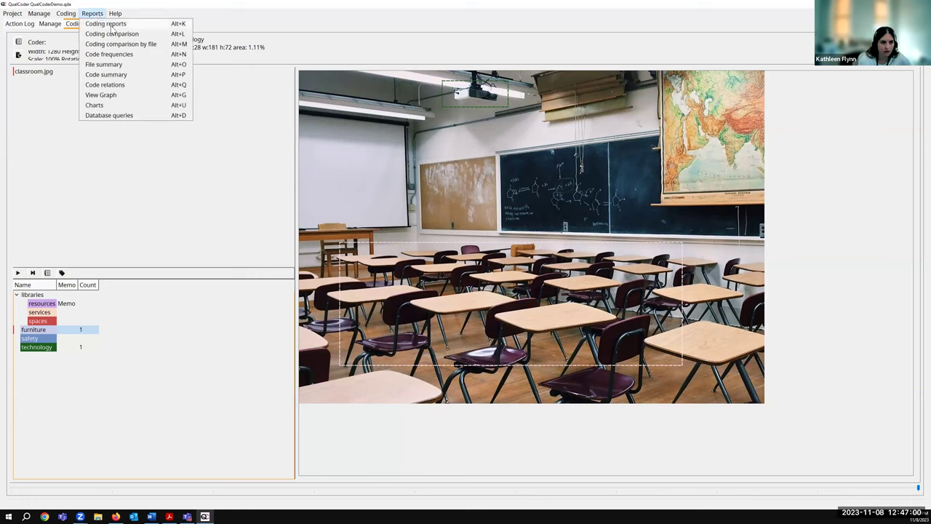
{"action": "left_click", "coordinate": [130, 24]}
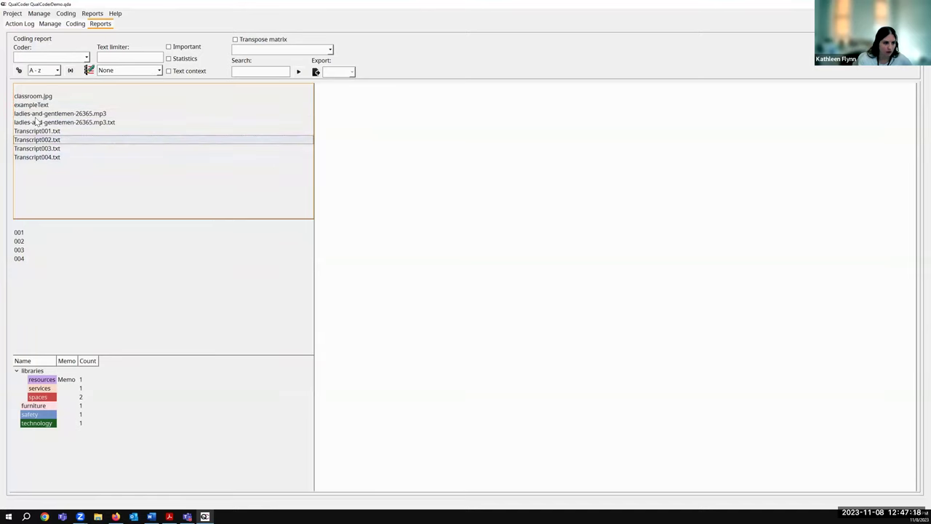
{"action": "left_click_drag", "start_coordinate": [33, 96], "coordinate": [50, 161]}
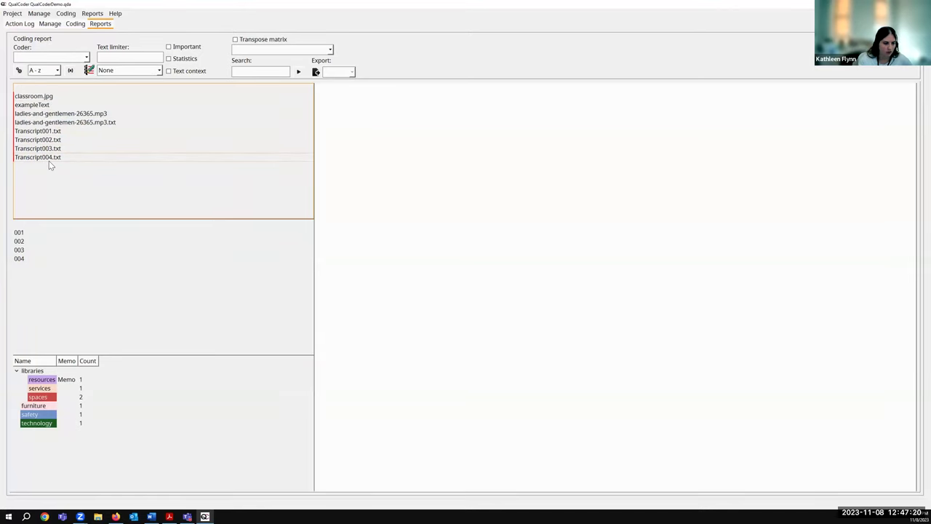
{"action": "right_click", "coordinate": [78, 141]}
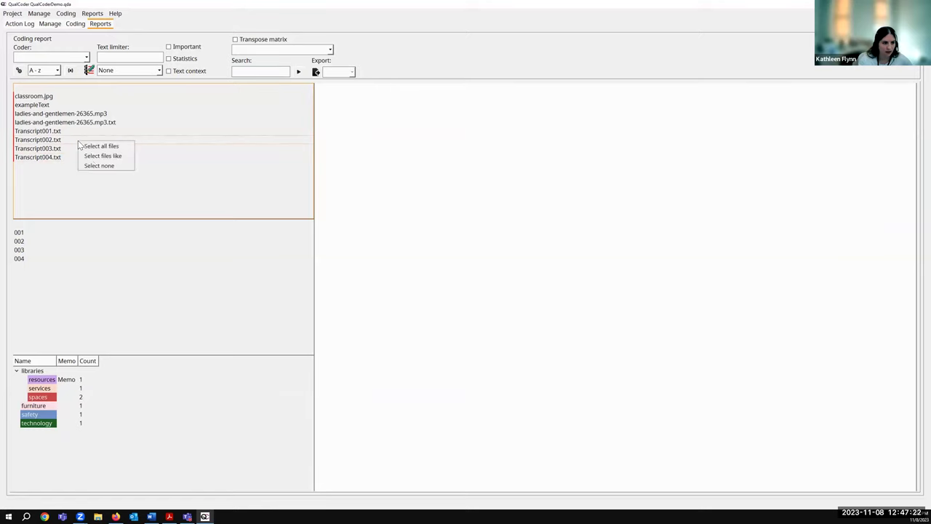
{"action": "left_click", "coordinate": [59, 181]}
{"action": "left_click_drag", "start_coordinate": [44, 96], "coordinate": [55, 160]}
{"action": "left_click_drag", "start_coordinate": [41, 372], "coordinate": [45, 428]}
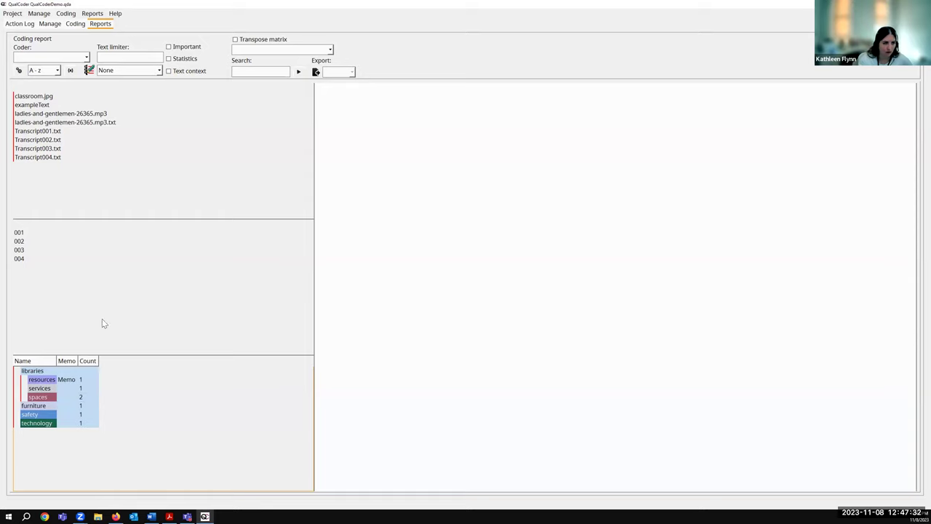
{"action": "left_click", "coordinate": [19, 71]}
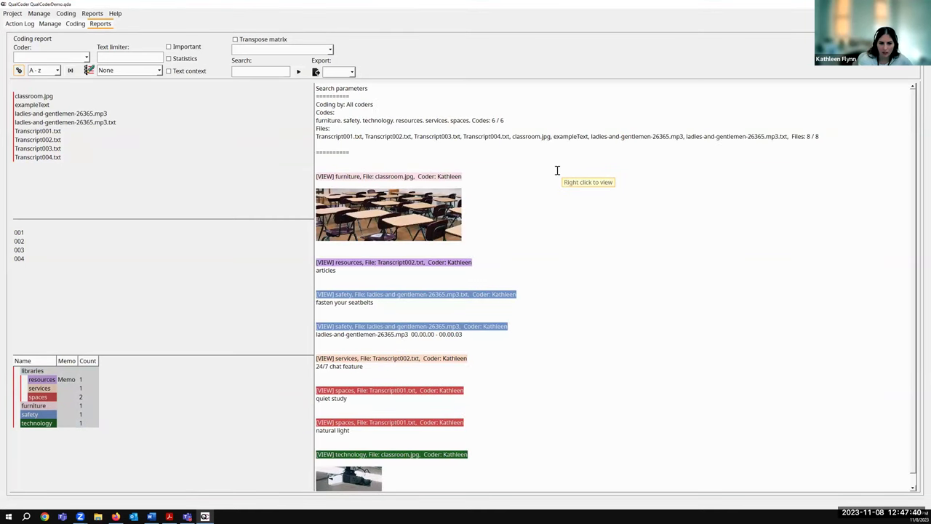
Step: View the furniture coding from classroom.jpg and the resources coding from Transcript002.txt in their original context
{"action": "right_click", "coordinate": [327, 176]}
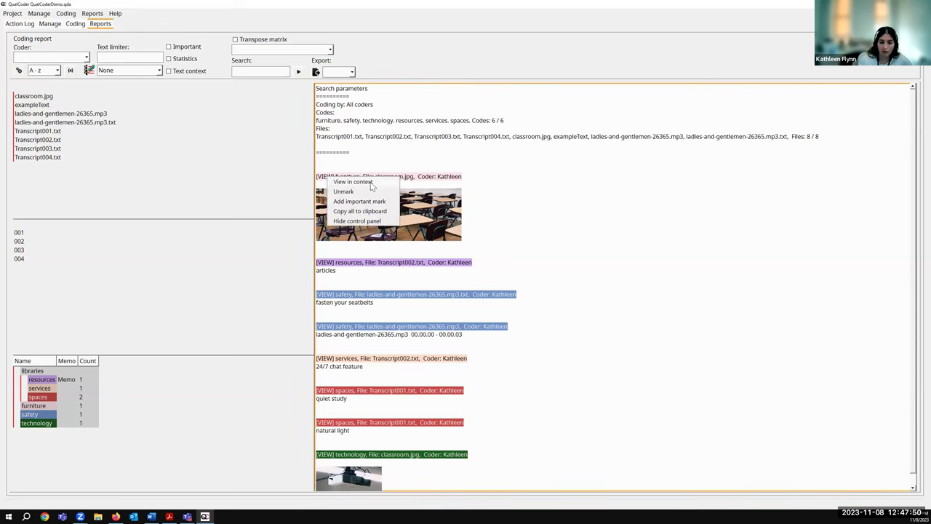
{"action": "left_click", "coordinate": [357, 182]}
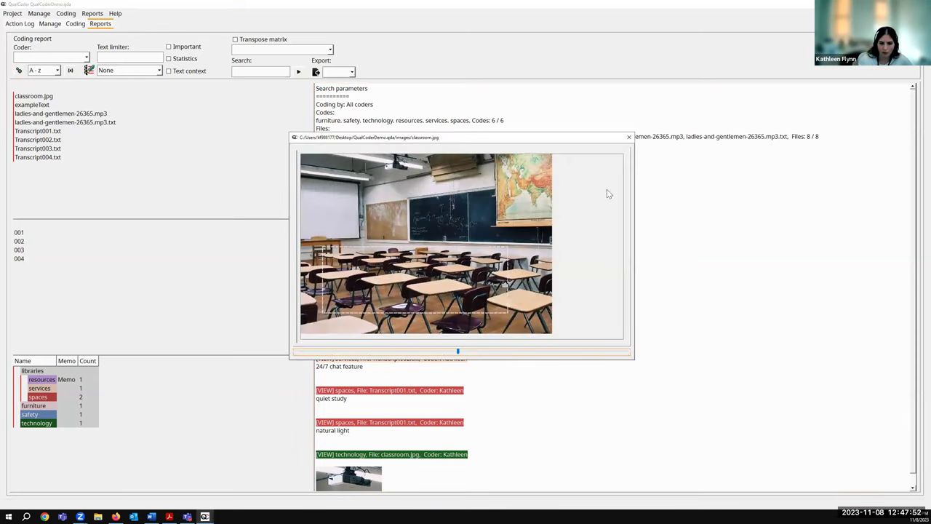
{"action": "left_click", "coordinate": [628, 137]}
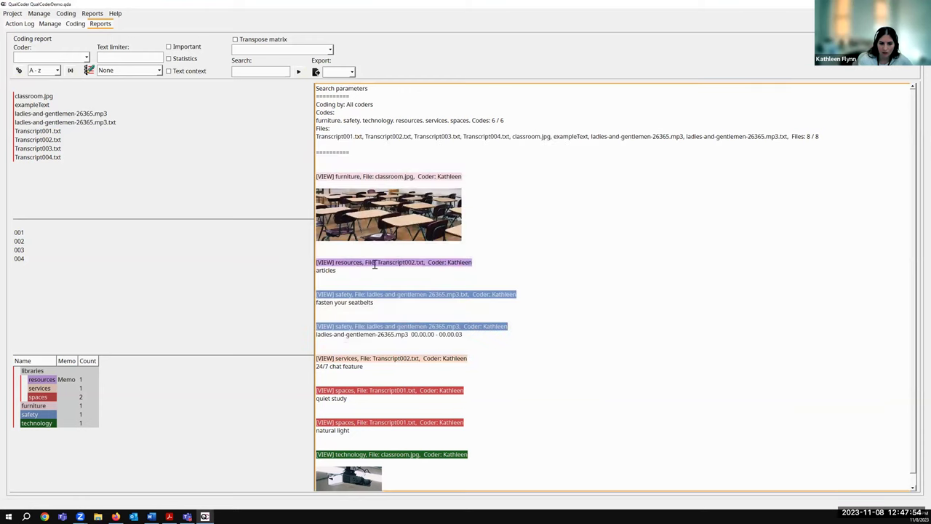
{"action": "right_click", "coordinate": [324, 262]}
{"action": "left_click", "coordinate": [336, 269]}
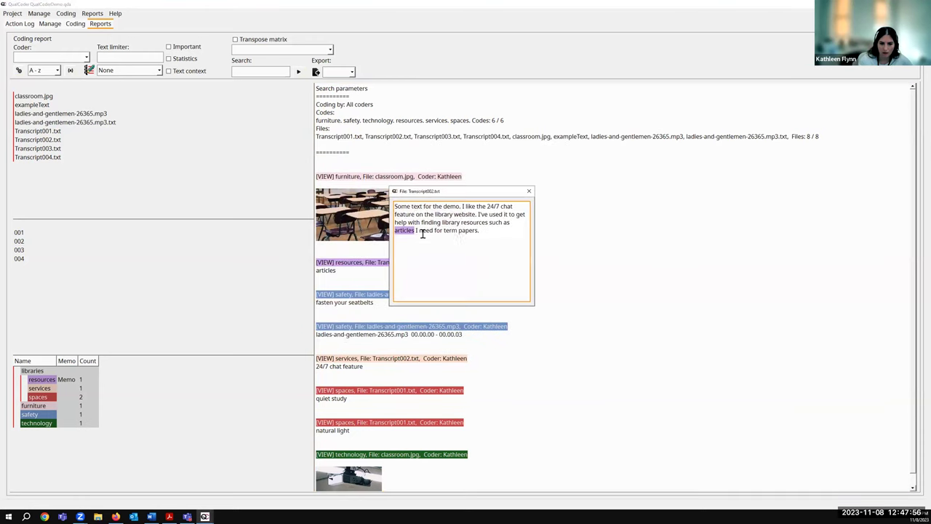
{"action": "left_click", "coordinate": [531, 192]}
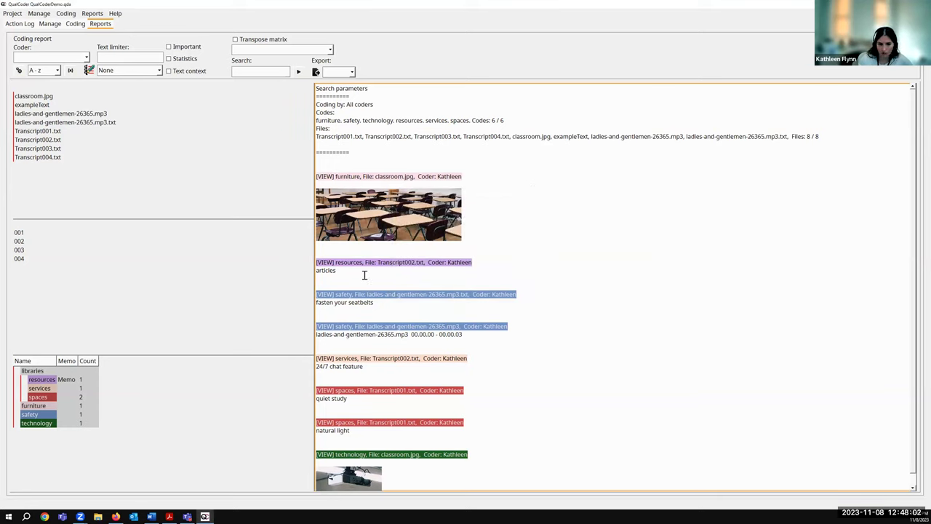
Step: Rerun the coding report with text context included, and switch the text context option off again
{"action": "left_click", "coordinate": [169, 72]}
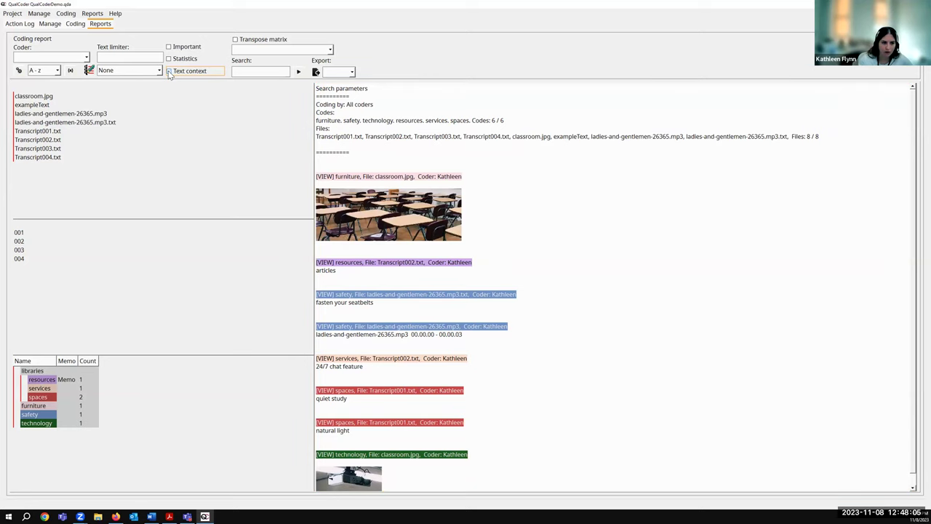
{"action": "left_click", "coordinate": [19, 70]}
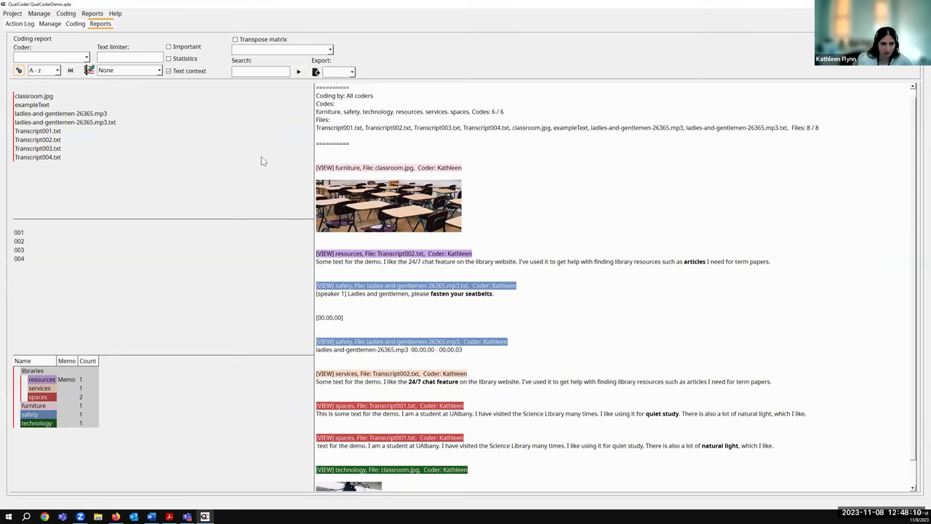
{"action": "left_click", "coordinate": [169, 71]}
Step: Rerun the coding report limited to codings marked important, and remove that restriction again
{"action": "left_click", "coordinate": [171, 47]}
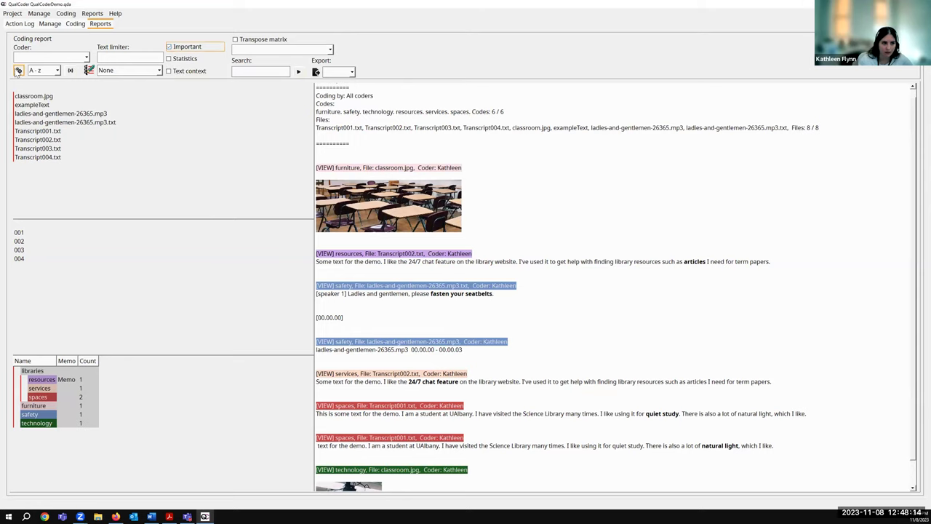
{"action": "left_click", "coordinate": [18, 70]}
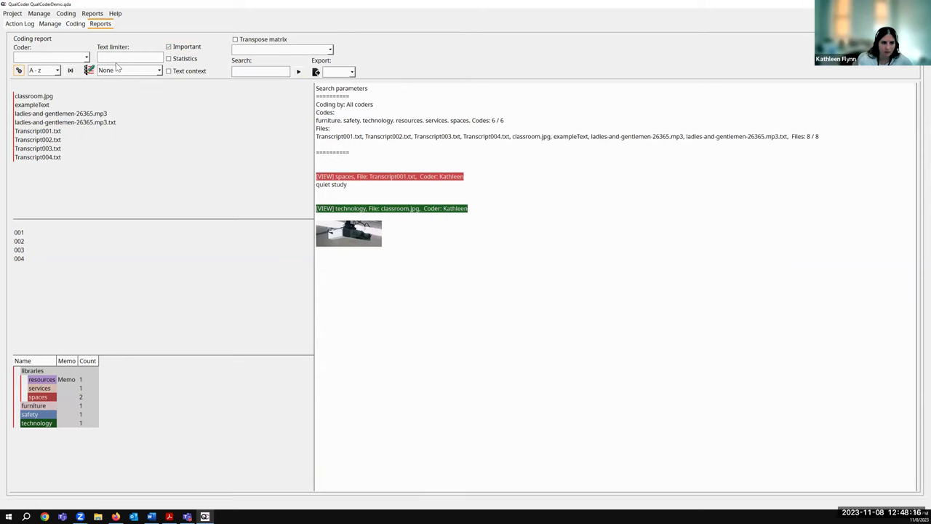
{"action": "left_click", "coordinate": [169, 48]}
Step: Rerun the coding report with statistics, review the text, image and A/V code statistics, and switch the statistics option off
{"action": "left_click", "coordinate": [170, 59]}
{"action": "left_click", "coordinate": [19, 70]}
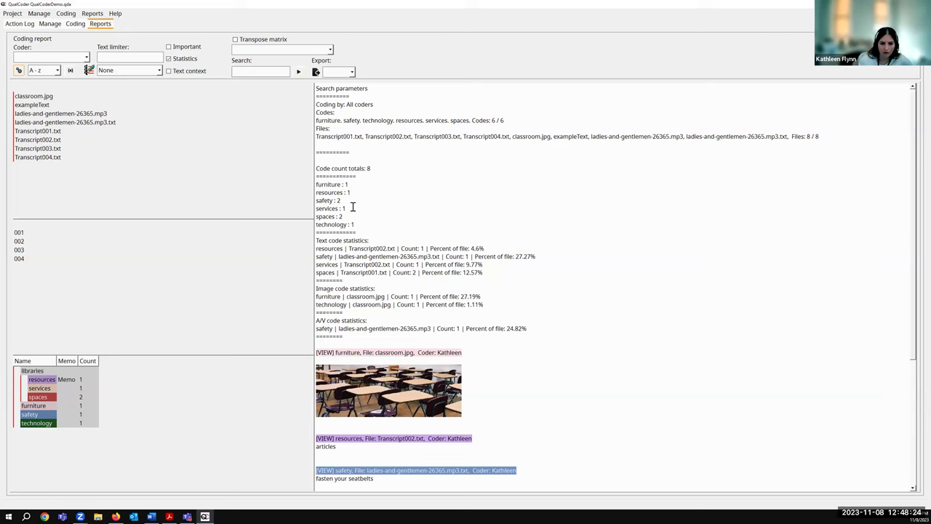
{"action": "scroll", "coordinate": [354, 206], "scroll_direction": "down", "scroll_amount": 1}
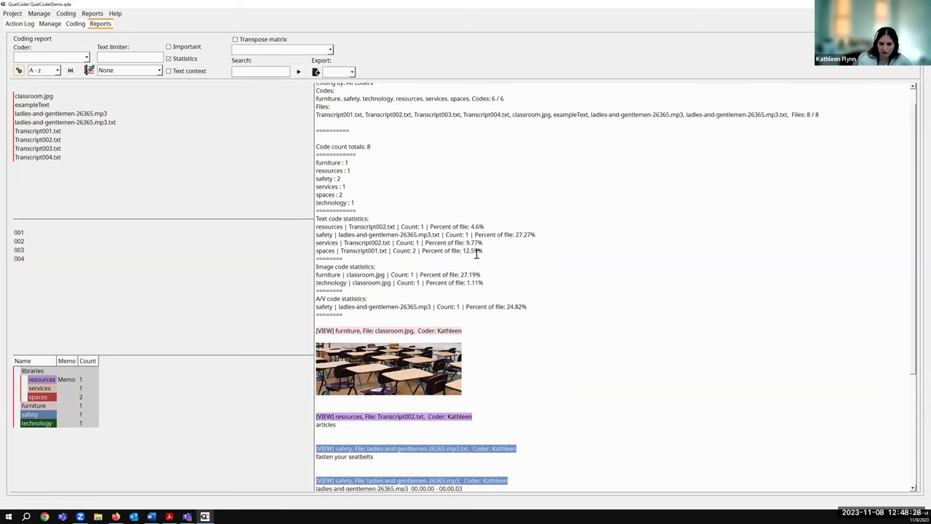
{"action": "scroll", "coordinate": [502, 265], "scroll_direction": "down", "scroll_amount": 5}
{"action": "scroll", "coordinate": [505, 268], "scroll_direction": "up", "scroll_amount": 6}
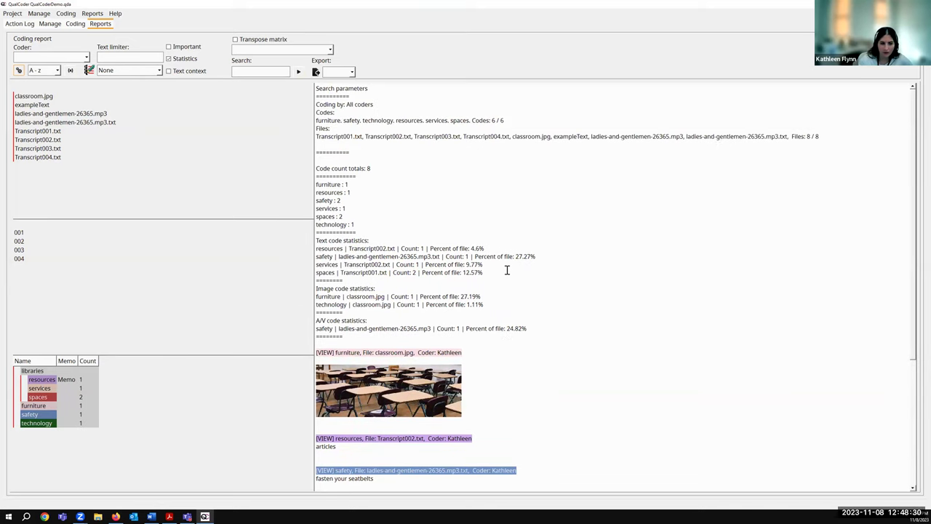
{"action": "left_click", "coordinate": [169, 59]}
Step: Rerun the coding report limited to the text "quiet study", and clear the text limiter
{"action": "left_click", "coordinate": [125, 58]}
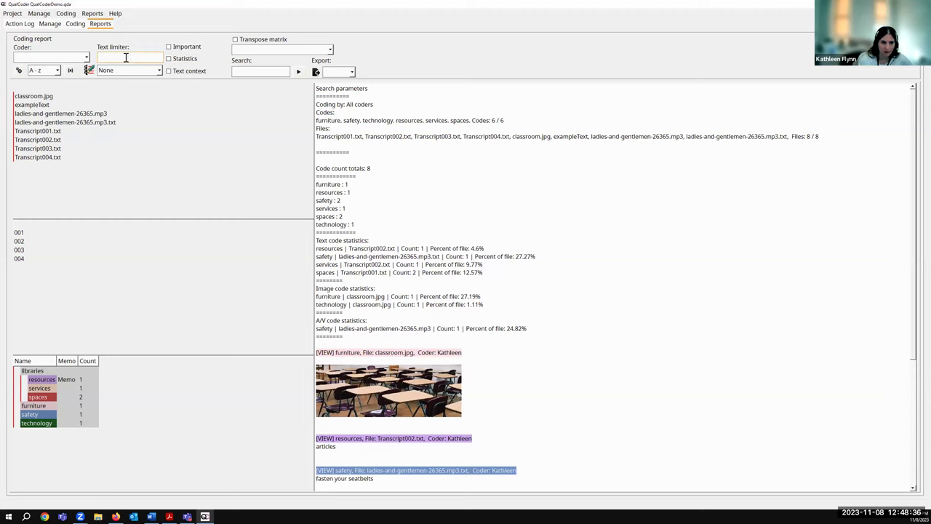
{"action": "type", "text": "quiet study"}
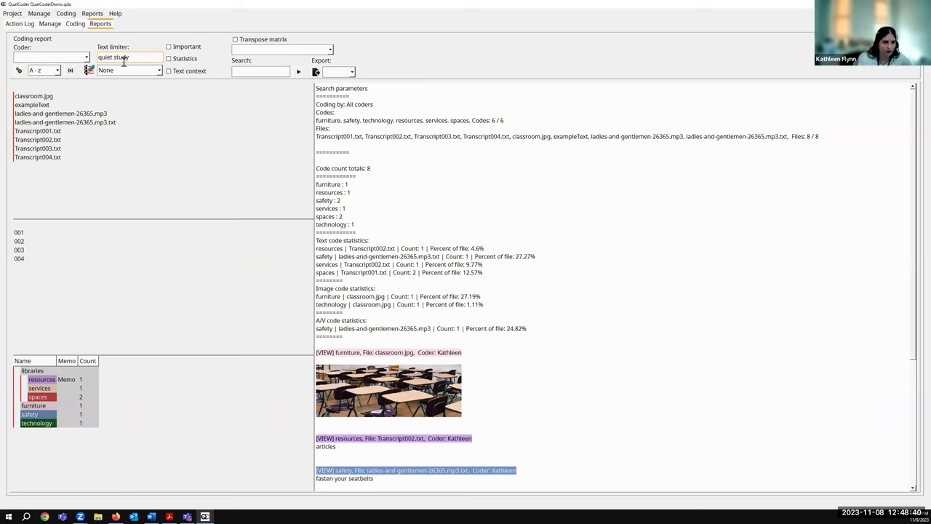
{"action": "left_click", "coordinate": [18, 70]}
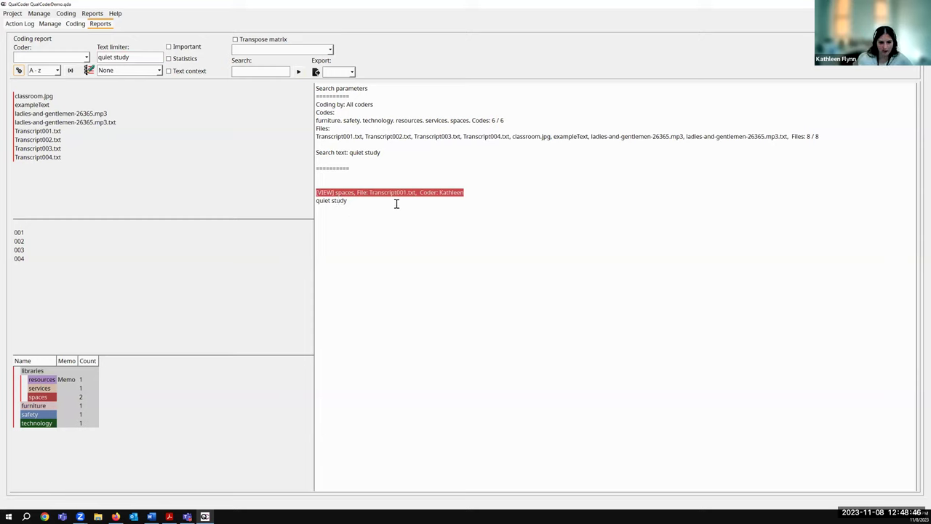
{"action": "left_click_drag", "start_coordinate": [143, 59], "coordinate": [98, 57]}
{"action": "key", "text": "BackSpace"}
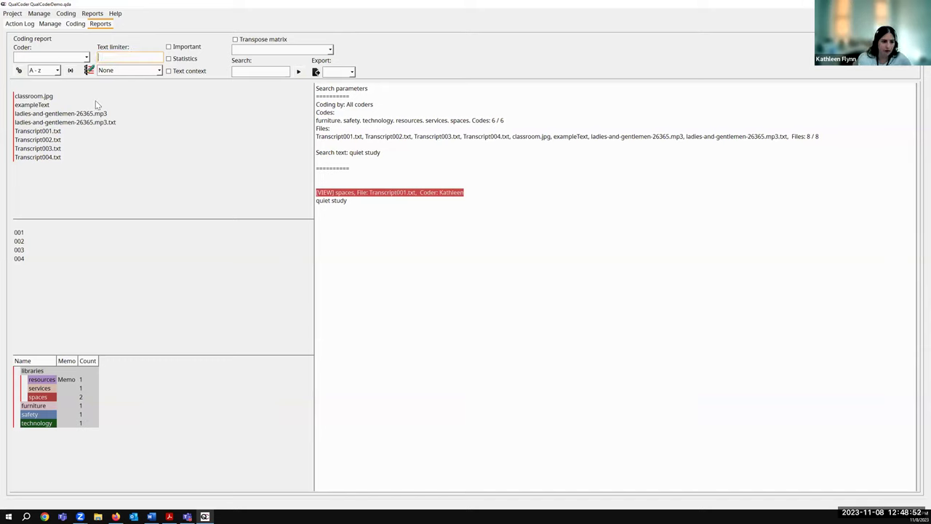
Step: Rerun the coding report on all files with an attribute filter of classYear = freshman
{"action": "left_click", "coordinate": [71, 70]}
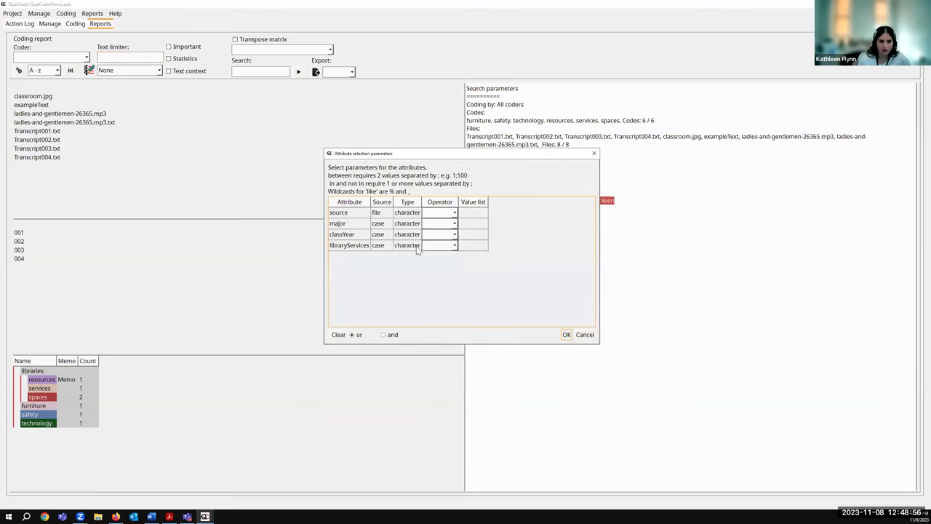
{"action": "left_click", "coordinate": [453, 236]}
{"action": "left_click", "coordinate": [445, 288]}
{"action": "left_click", "coordinate": [468, 237]}
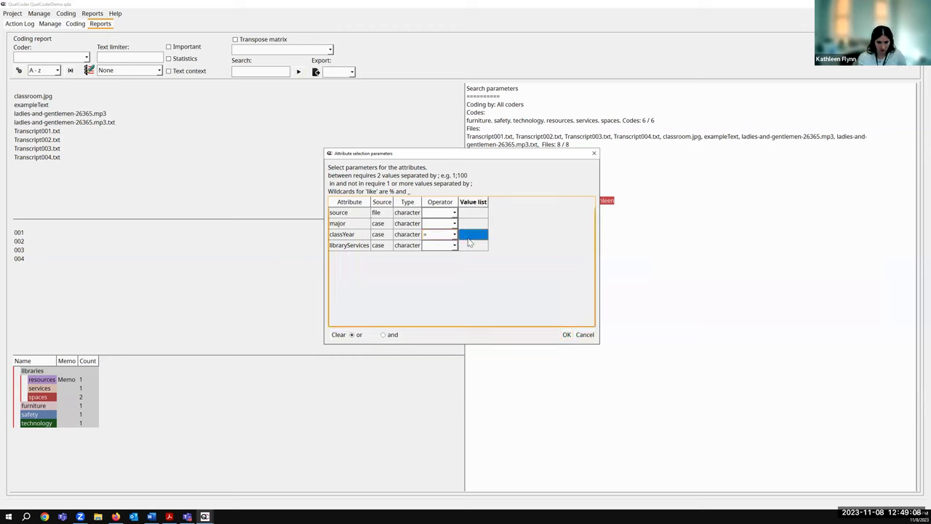
{"action": "type", "text": "freshman"}
{"action": "left_click", "coordinate": [566, 334]}
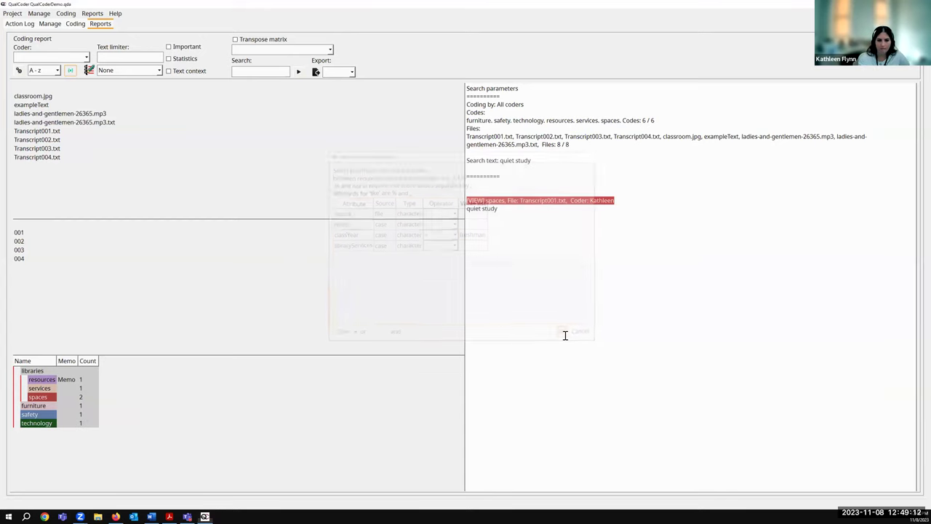
{"action": "left_click_drag", "start_coordinate": [35, 98], "coordinate": [42, 157]}
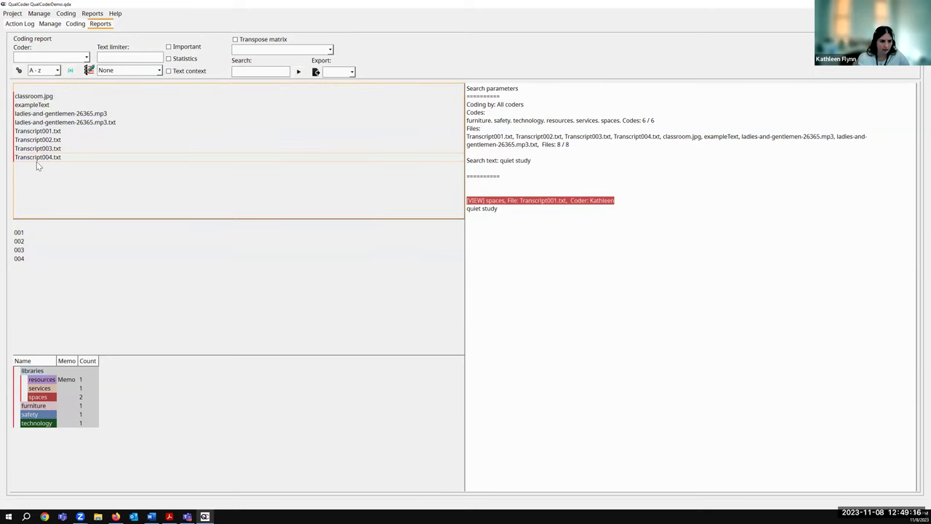
{"action": "left_click", "coordinate": [19, 71]}
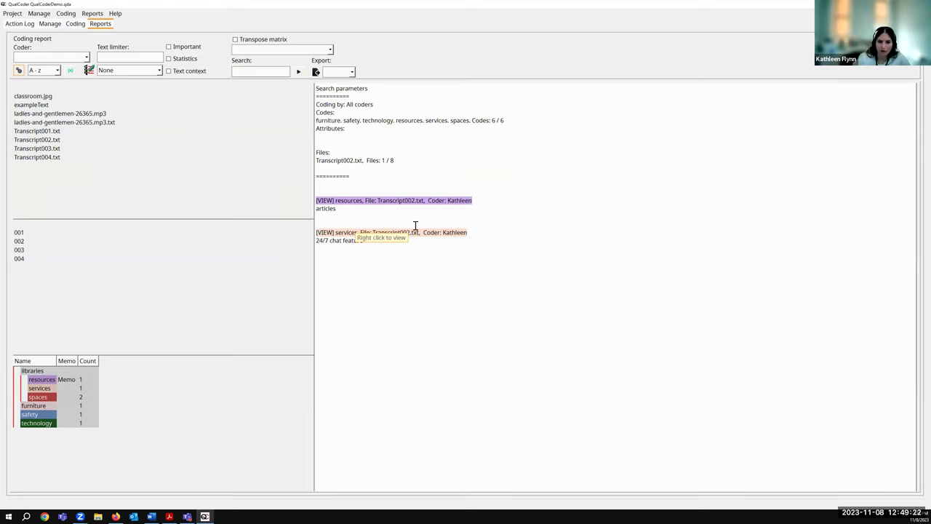
Step: Clear the attribute filter parameters of the coding report
{"action": "left_click", "coordinate": [69, 71]}
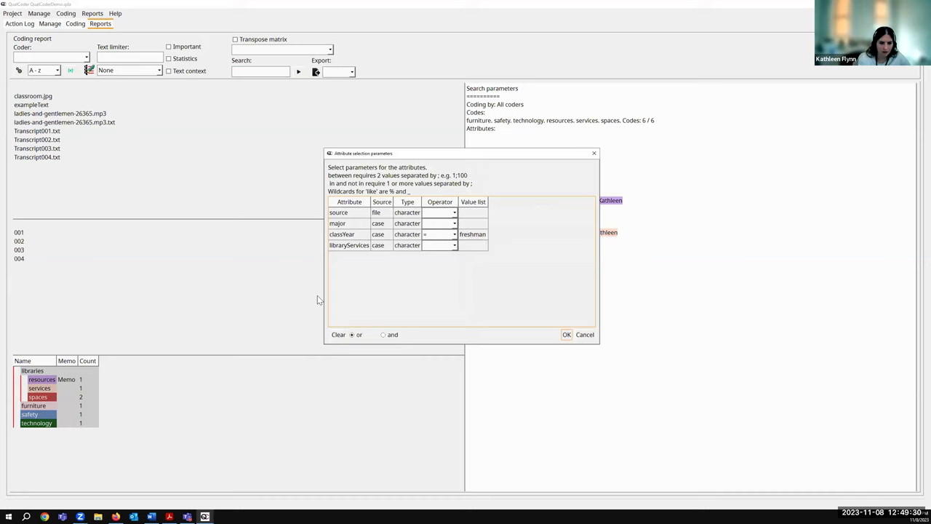
{"action": "left_click", "coordinate": [339, 334]}
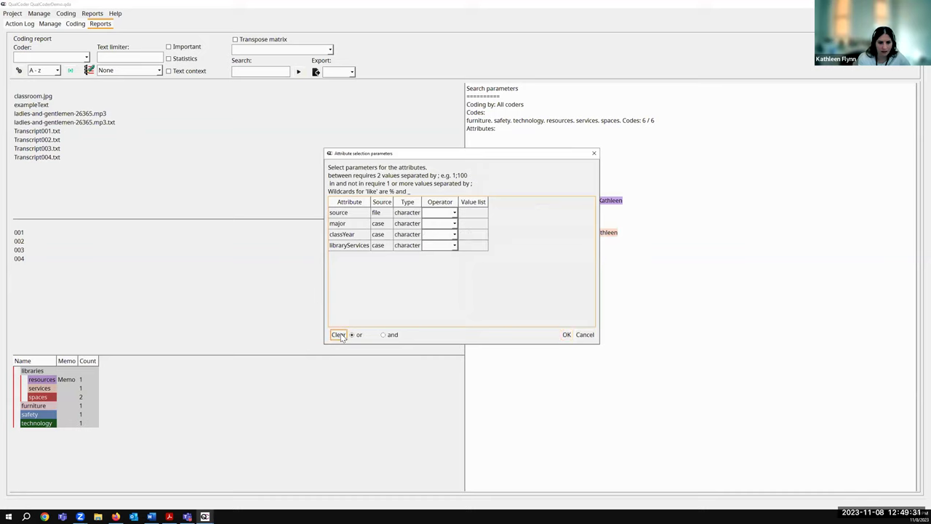
{"action": "left_click", "coordinate": [566, 335]}
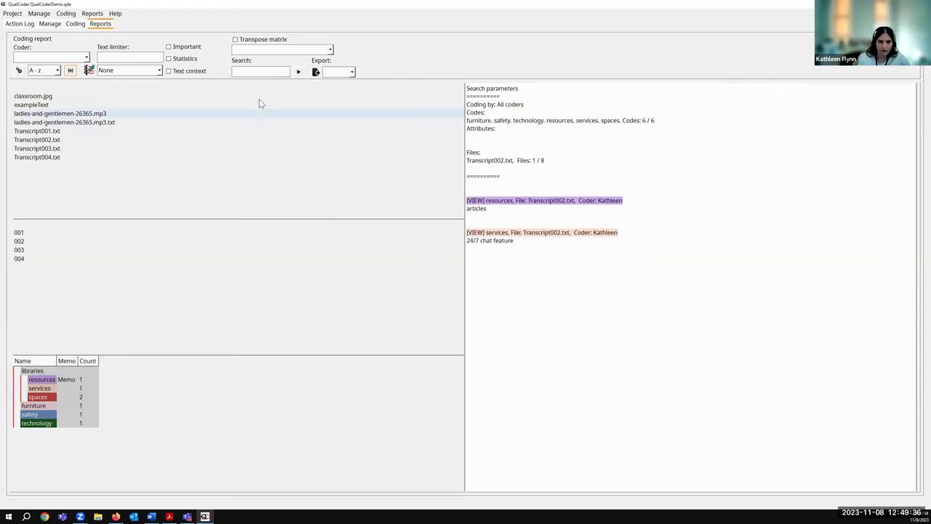
Step: Rerun the coding report for all files and cases with a Codes by case matrix, and check the available export formats
{"action": "left_click_drag", "start_coordinate": [52, 99], "coordinate": [52, 161]}
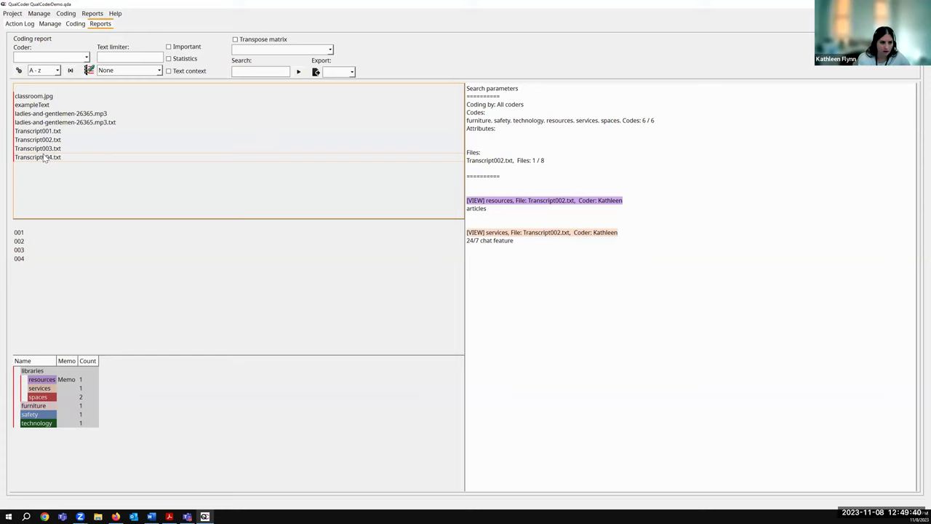
{"action": "left_click_drag", "start_coordinate": [42, 227], "coordinate": [36, 257]}
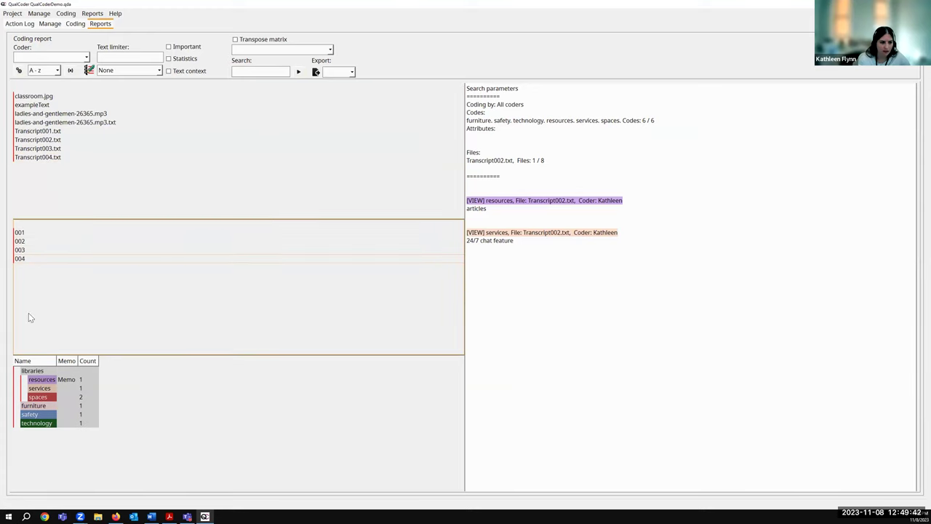
{"action": "left_click", "coordinate": [254, 49]}
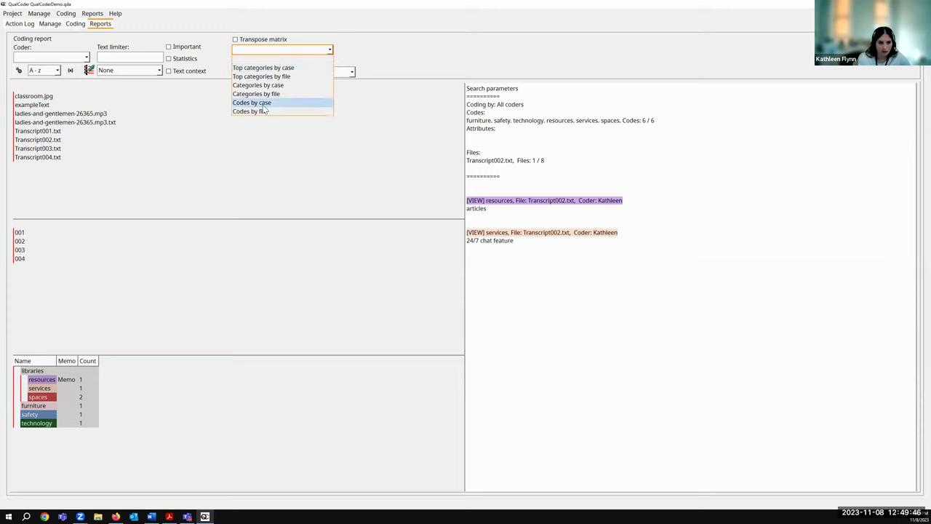
{"action": "left_click", "coordinate": [287, 103]}
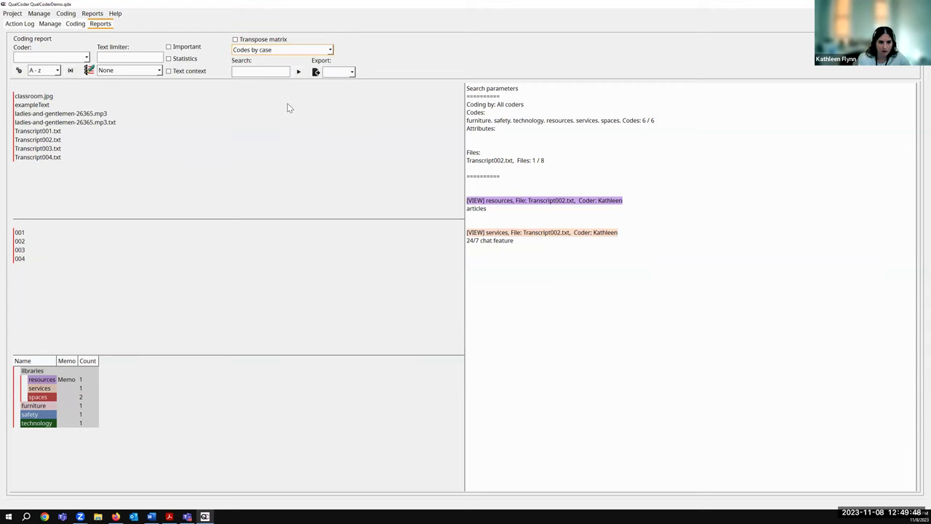
{"action": "left_click", "coordinate": [19, 70]}
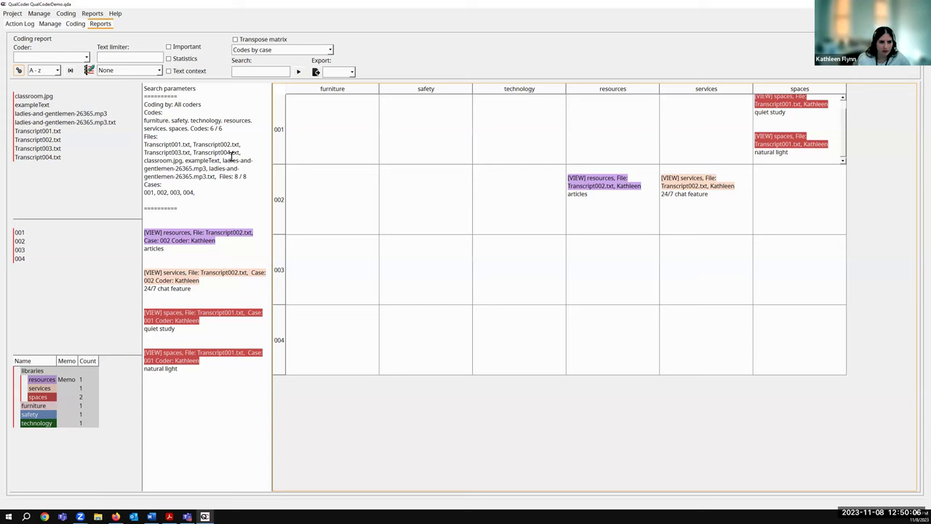
{"action": "left_click", "coordinate": [328, 73]}
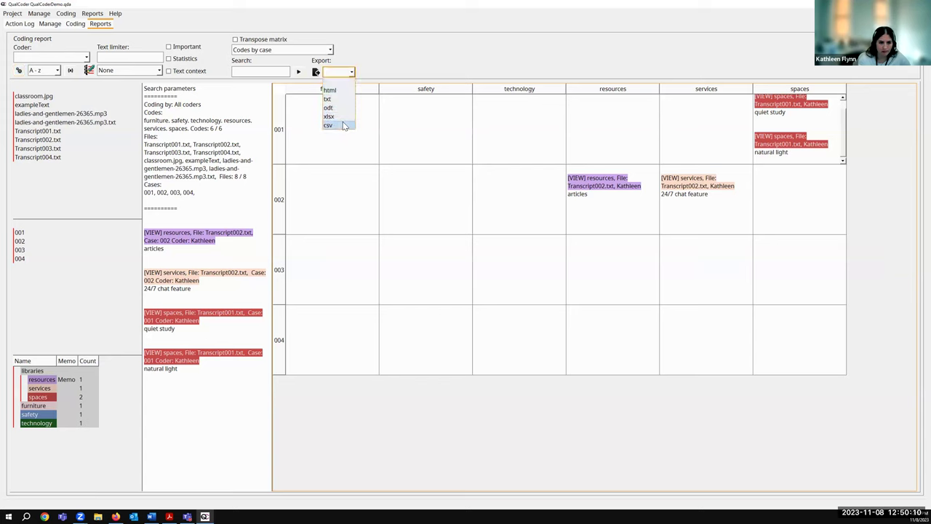
{"action": "left_click", "coordinate": [379, 65]}
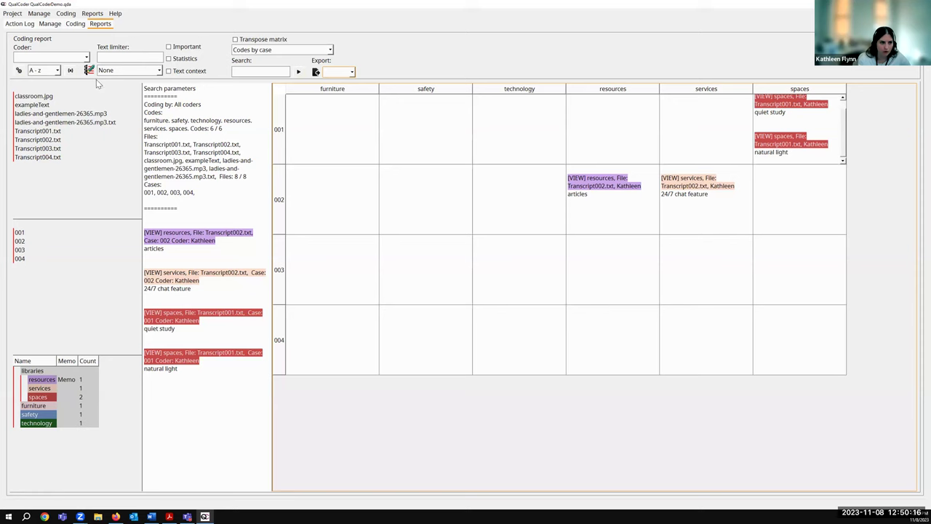
Step: Open the coding comparison report to check its coder choices, and open the code frequencies report
{"action": "left_click", "coordinate": [93, 14]}
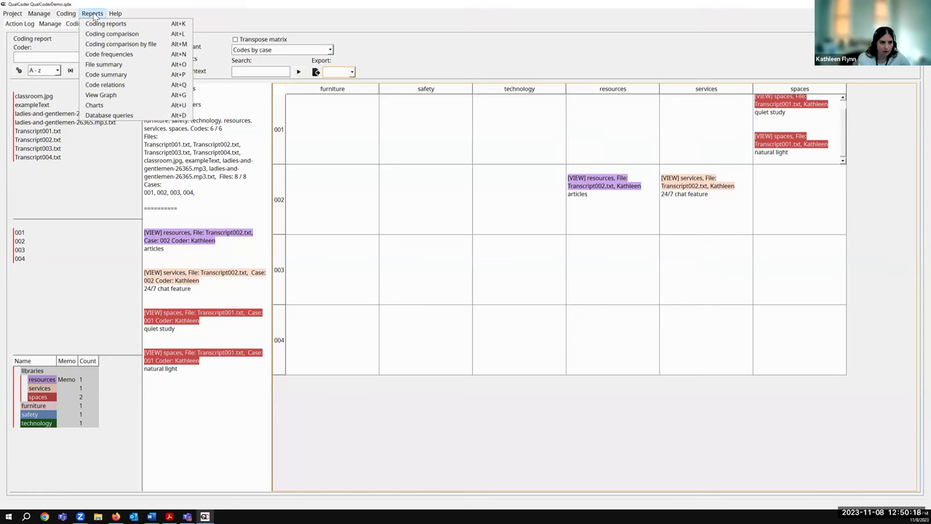
{"action": "left_click", "coordinate": [139, 35]}
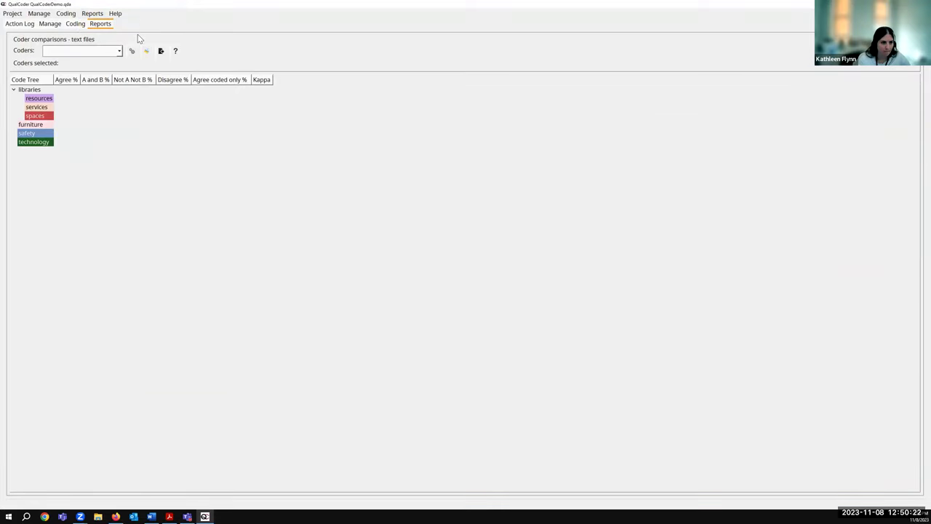
{"action": "left_click", "coordinate": [120, 51]}
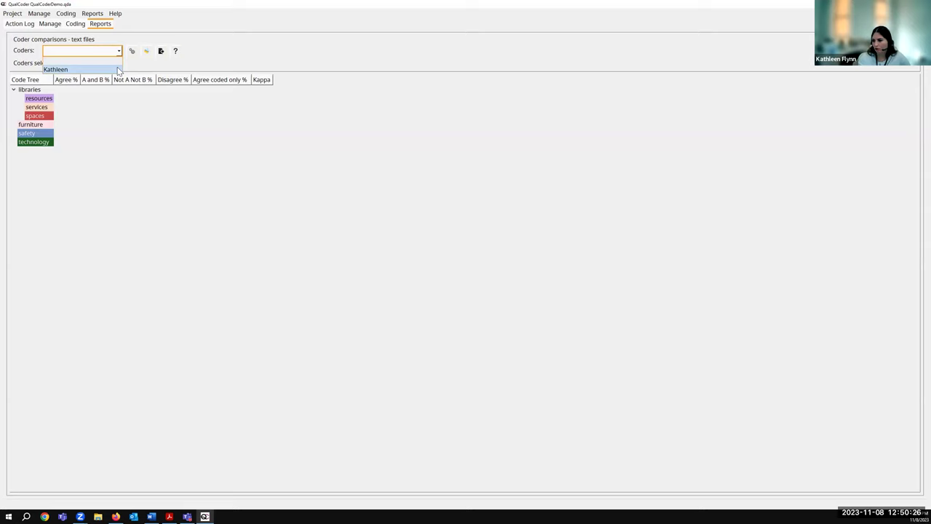
{"action": "left_click", "coordinate": [143, 69]}
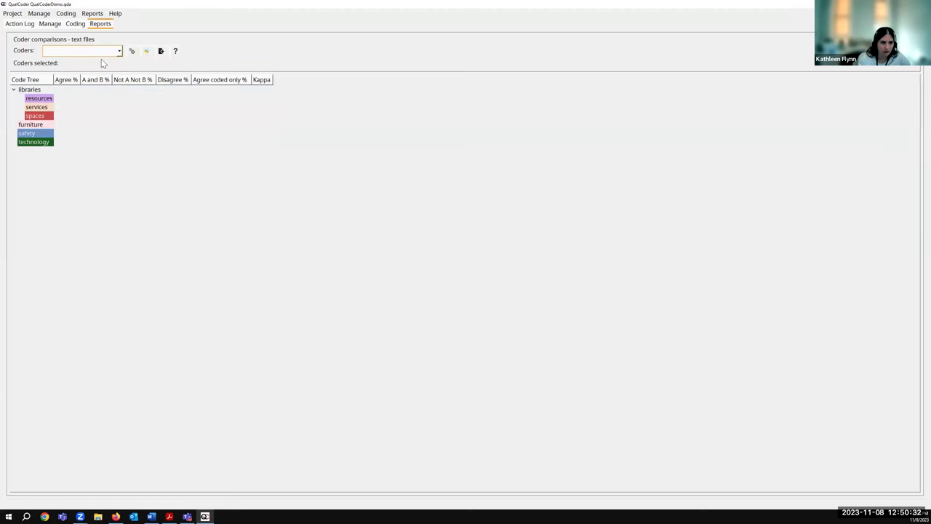
{"action": "left_click", "coordinate": [96, 16]}
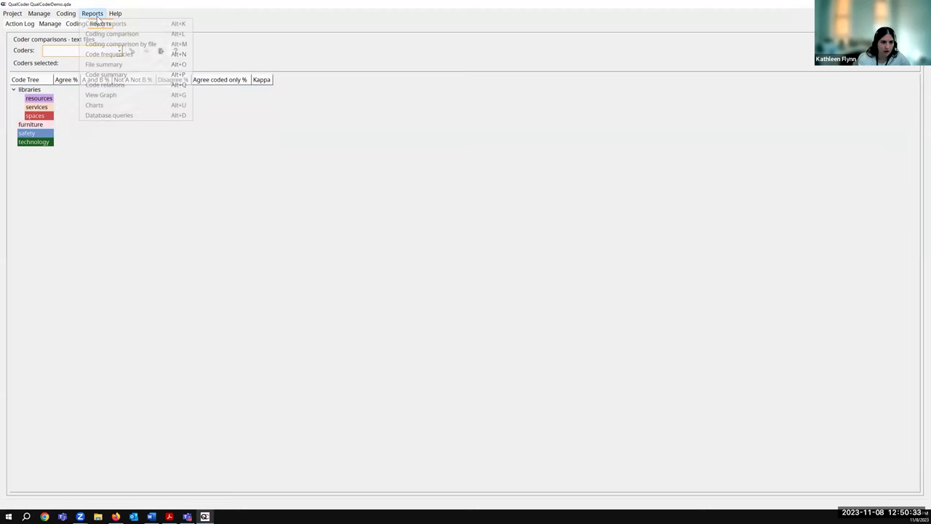
{"action": "left_click", "coordinate": [137, 56]}
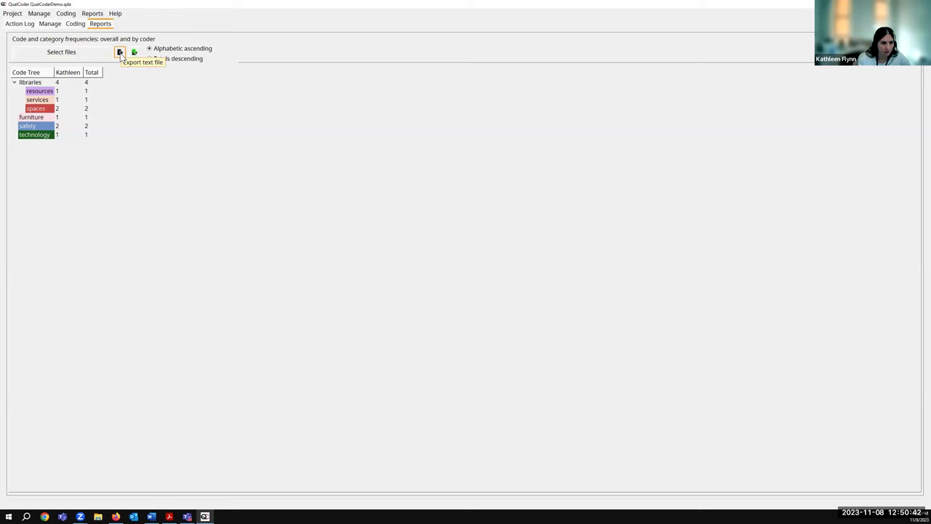
Step: Open the charts report and check the sunburst and treemap chart types and the category filter choices
{"action": "left_click", "coordinate": [101, 14]}
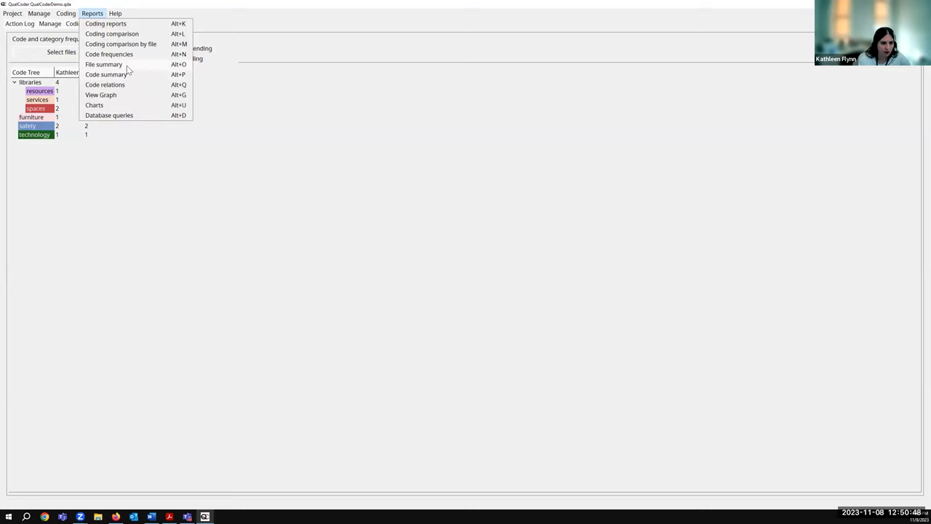
{"action": "left_click", "coordinate": [111, 106]}
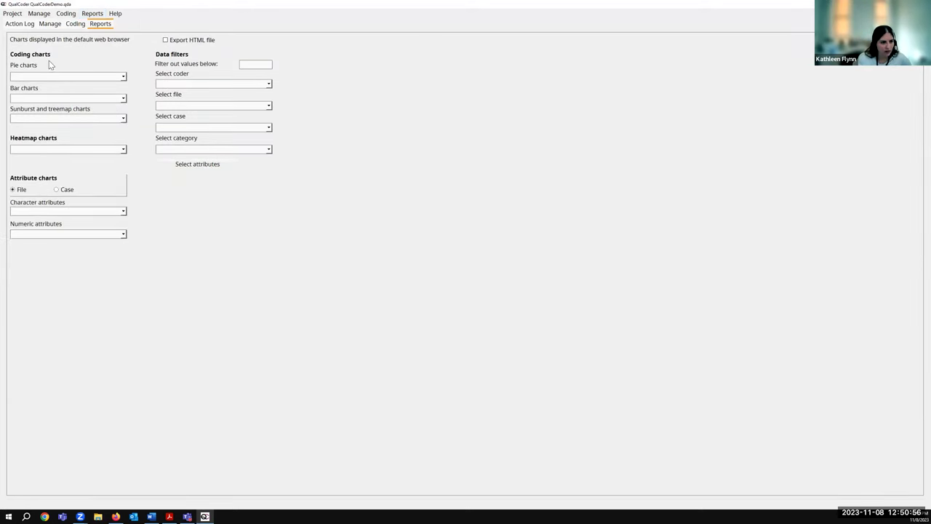
{"action": "left_click", "coordinate": [31, 120]}
{"action": "left_click", "coordinate": [136, 114]}
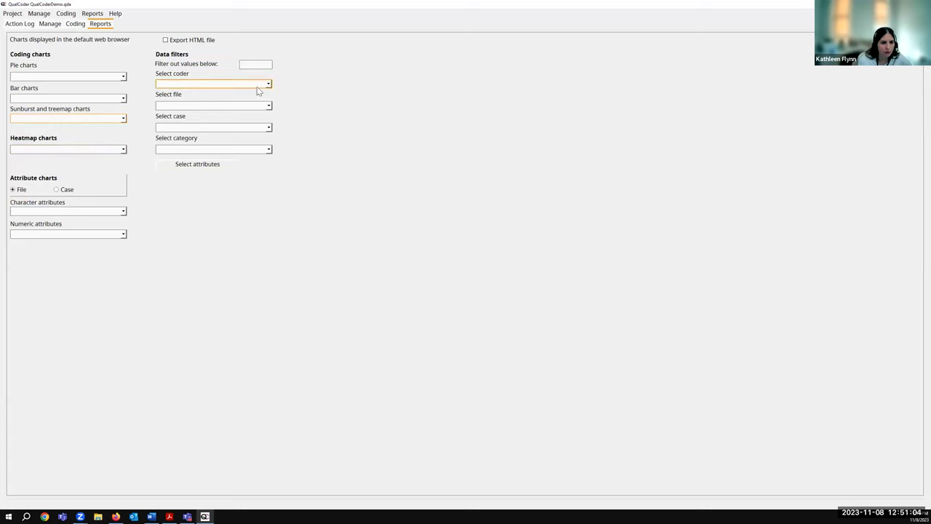
{"action": "left_click", "coordinate": [267, 149]}
{"action": "left_click", "coordinate": [284, 131]}
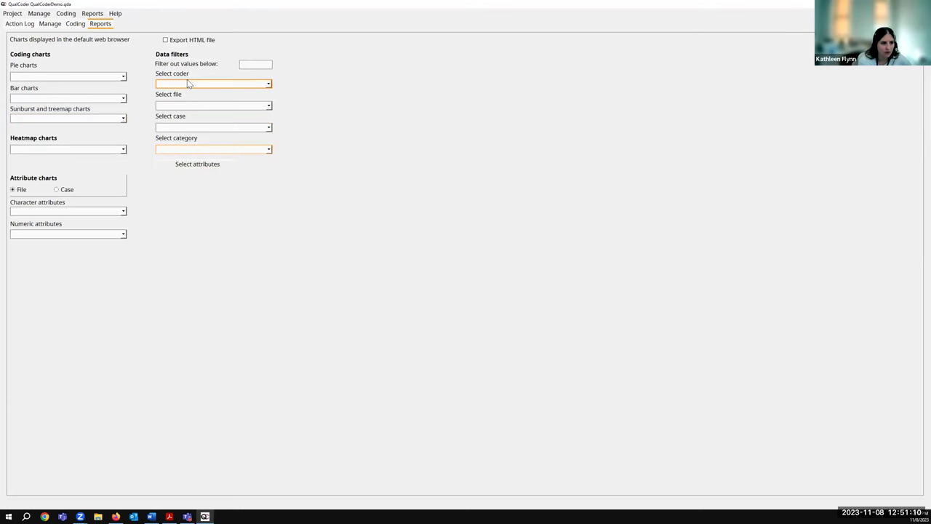
Step: Generate the Code frequency pie chart, inspect it in the browser, and return to QualCoder
{"action": "left_click", "coordinate": [118, 77]}
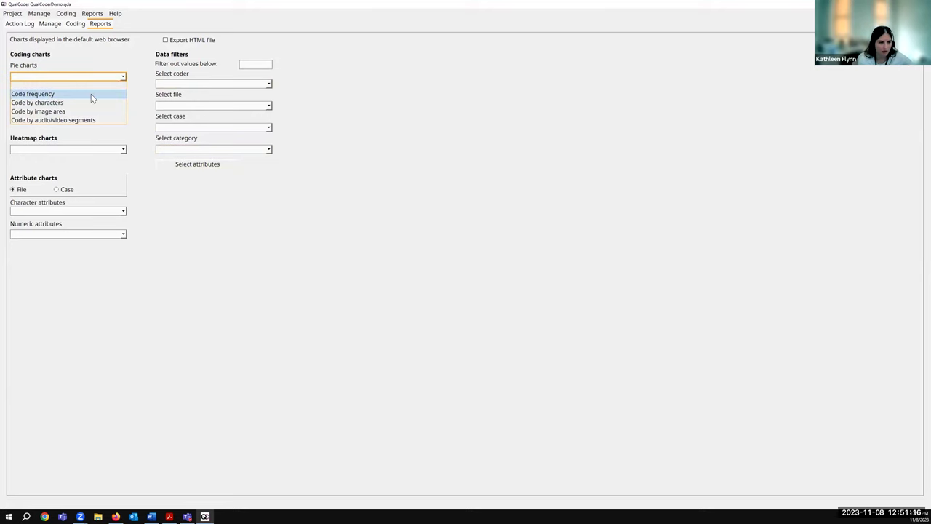
{"action": "left_click", "coordinate": [91, 94]}
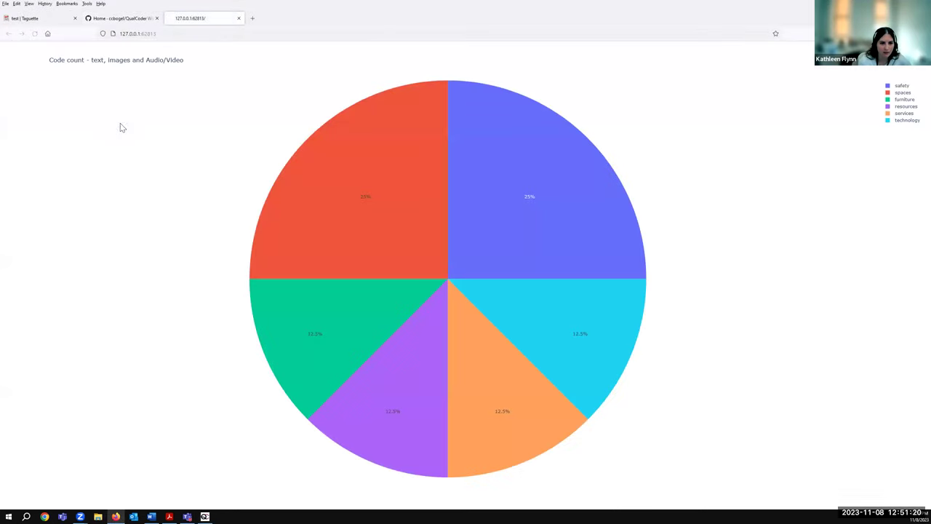
{"action": "mouse_move", "coordinate": [622, 228]}
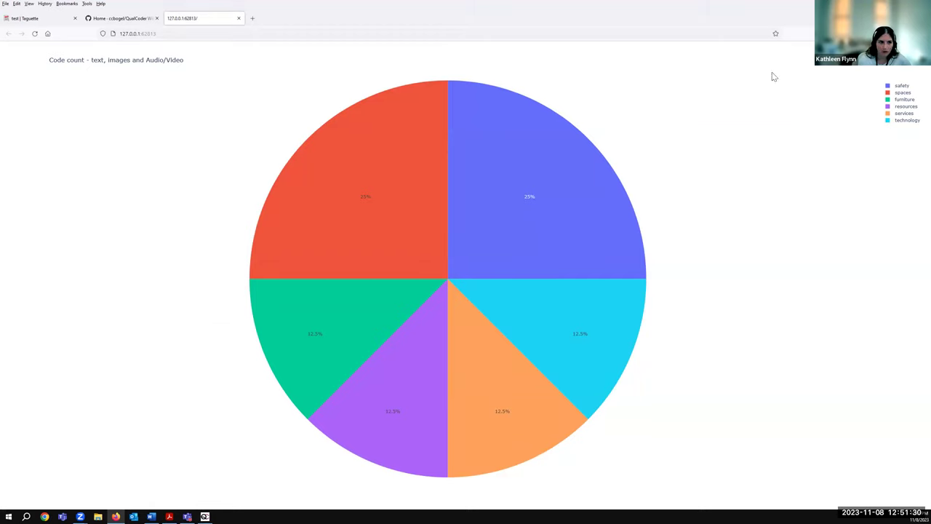
{"action": "left_click", "coordinate": [205, 516]}
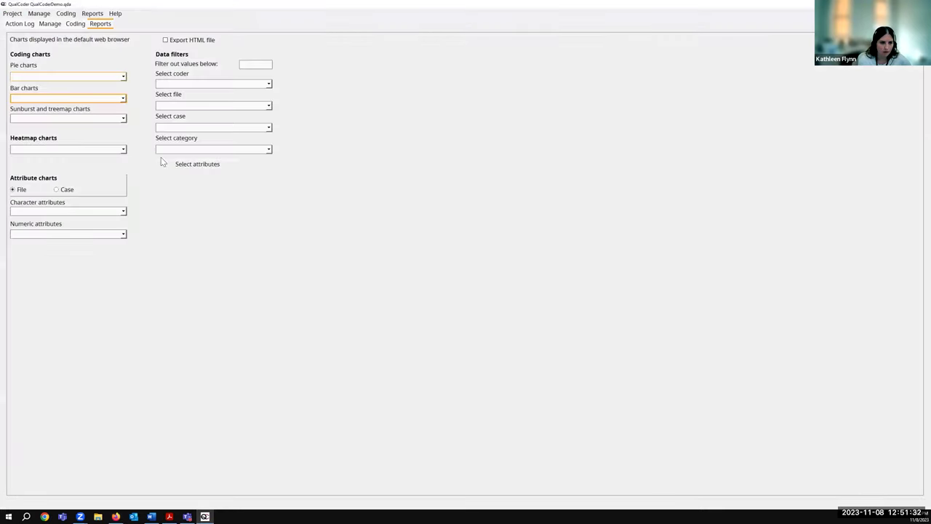
Step: Switch the HTML file export option on and off again, and generate the File heatmap chart
{"action": "left_click", "coordinate": [169, 40]}
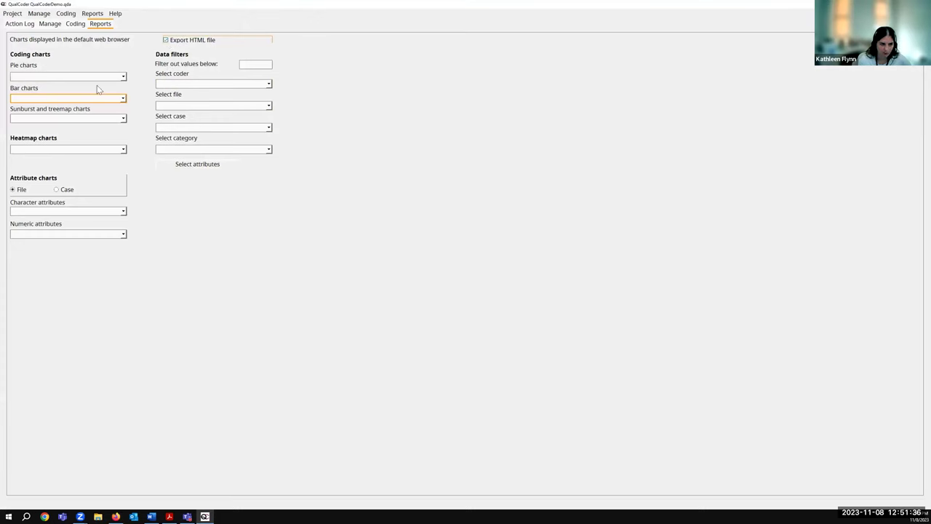
{"action": "left_click", "coordinate": [166, 41]}
{"action": "left_click", "coordinate": [116, 150]}
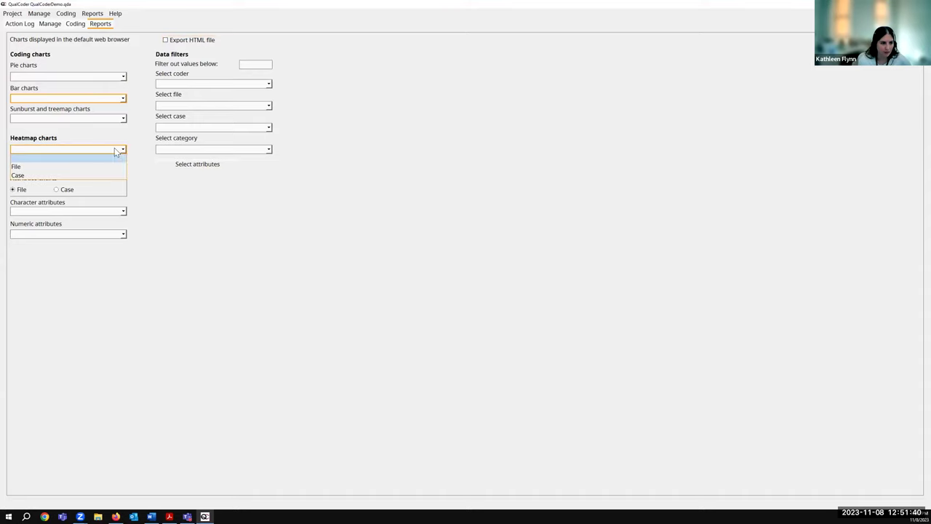
{"action": "left_click", "coordinate": [109, 167]}
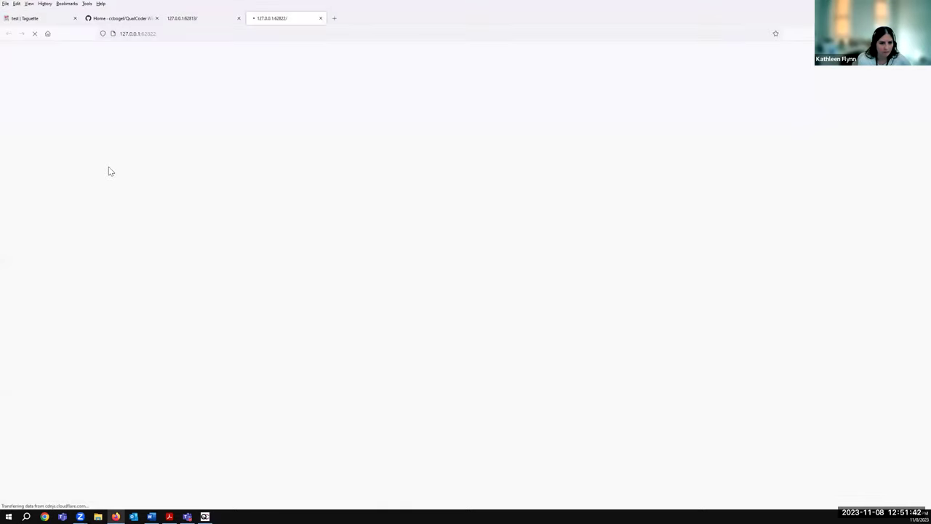
{"action": "mouse_move", "coordinate": [279, 215]}
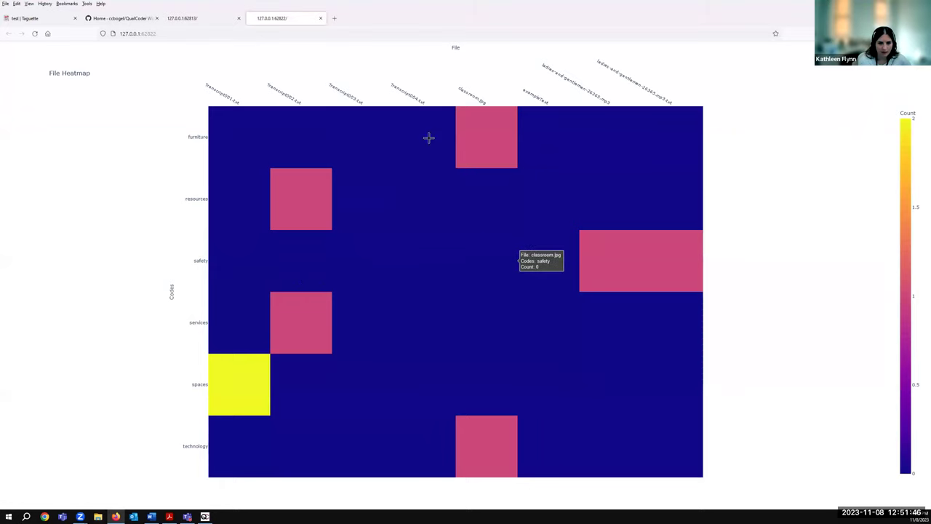
Step: Close the chart pages in the browser and return to QualCoder
{"action": "left_click", "coordinate": [239, 18]}
{"action": "left_click", "coordinate": [238, 18]}
{"action": "left_click", "coordinate": [205, 516]}
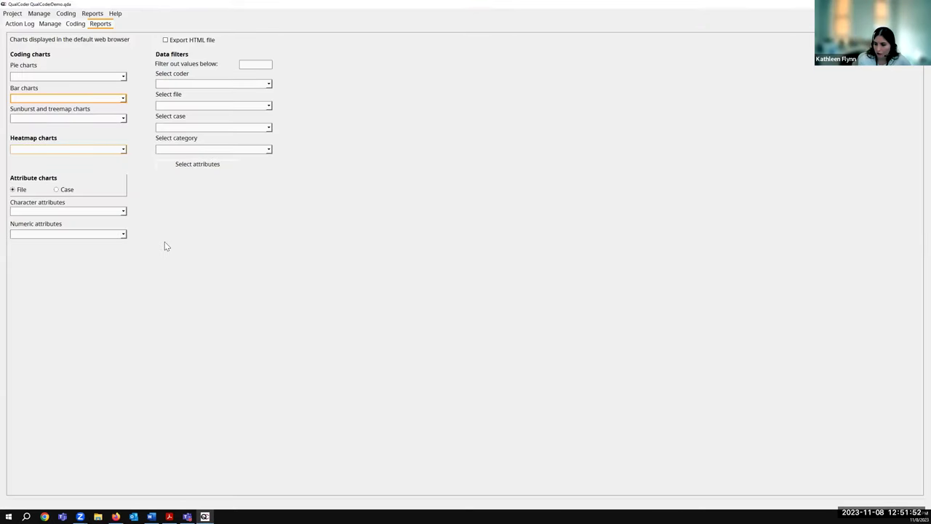
{"action": "left_click", "coordinate": [93, 13]}
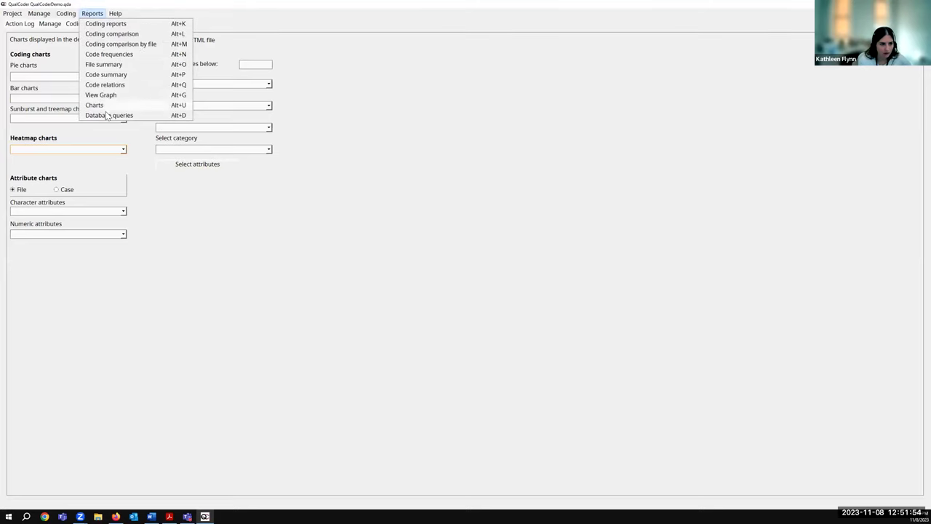
{"action": "left_click", "coordinate": [225, 257]}
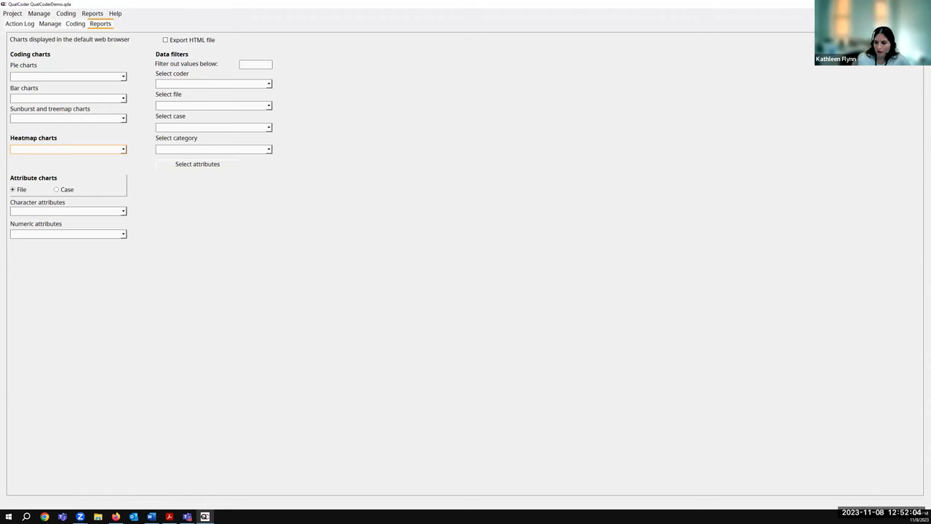
Step: Switch to the QualCoder wiki in Firefox, review its list of help pages, and expand the 10 Reports topics
{"action": "left_click", "coordinate": [116, 513]}
{"action": "scroll", "coordinate": [232, 290], "scroll_direction": "down", "scroll_amount": 1}
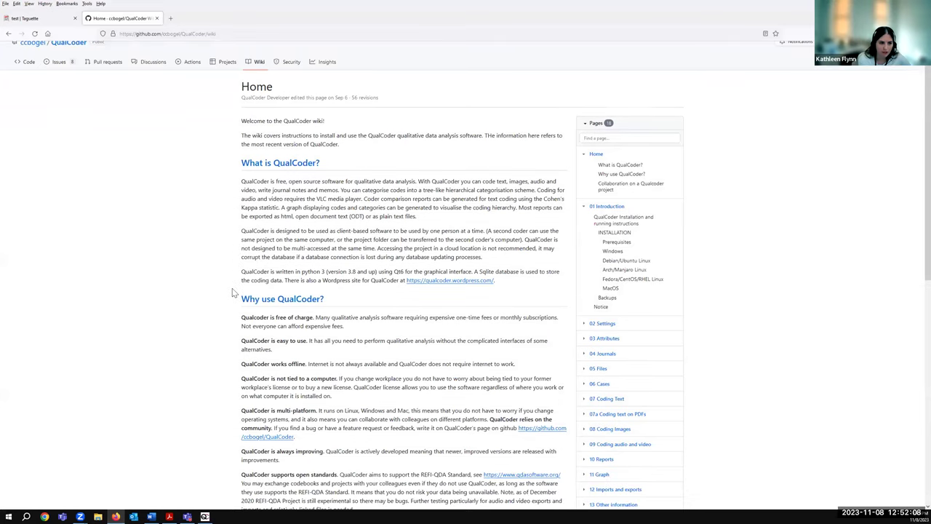
{"action": "scroll", "coordinate": [193, 208], "scroll_direction": "down", "scroll_amount": 2}
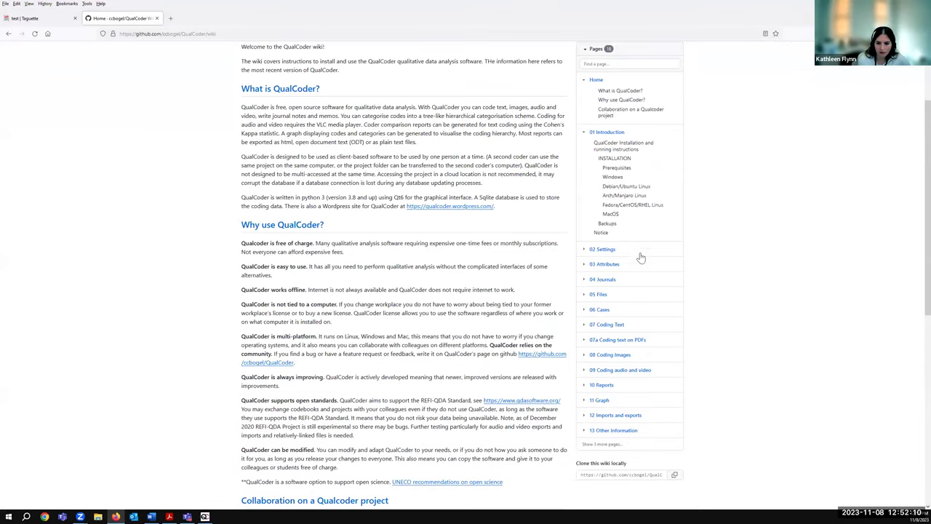
{"action": "scroll", "coordinate": [685, 336], "scroll_direction": "down", "scroll_amount": 2}
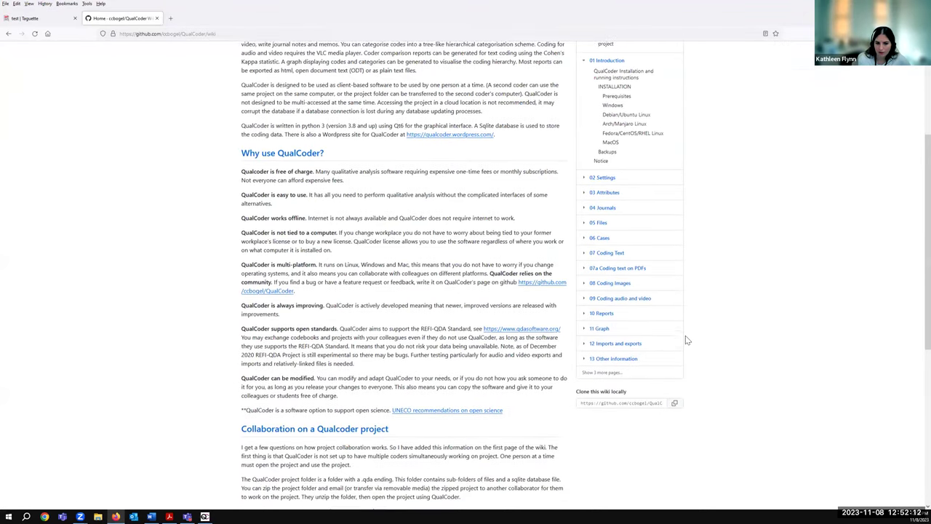
{"action": "left_click", "coordinate": [584, 312]}
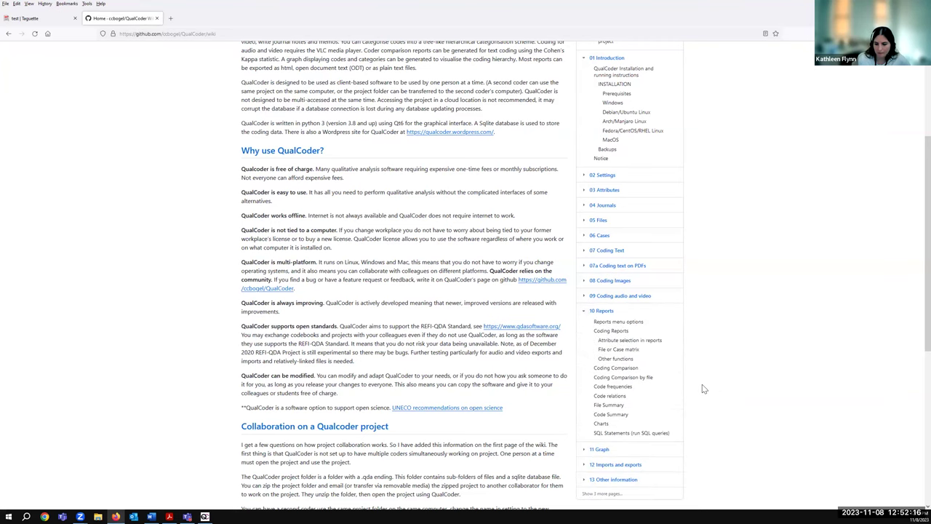
{"action": "scroll", "coordinate": [703, 387], "scroll_direction": "up", "scroll_amount": 3}
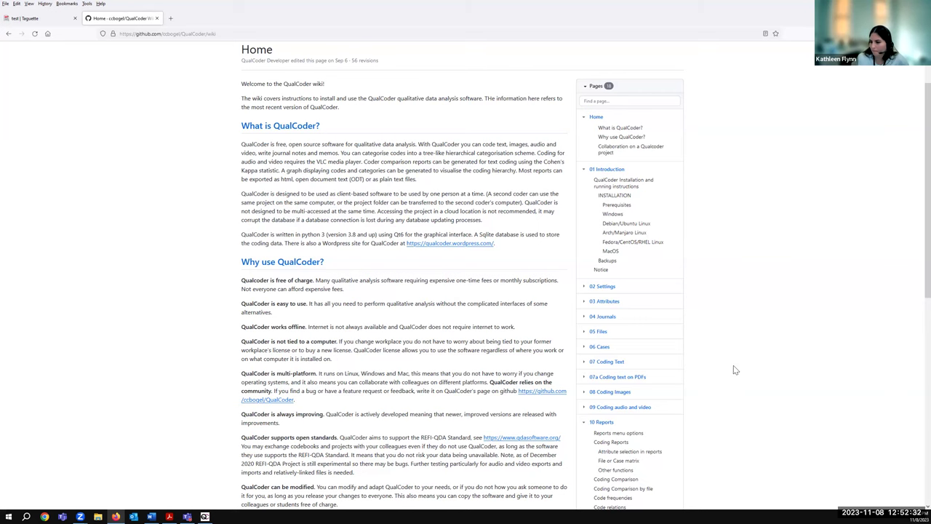
{"action": "scroll", "coordinate": [733, 371], "scroll_direction": "up", "scroll_amount": 2}
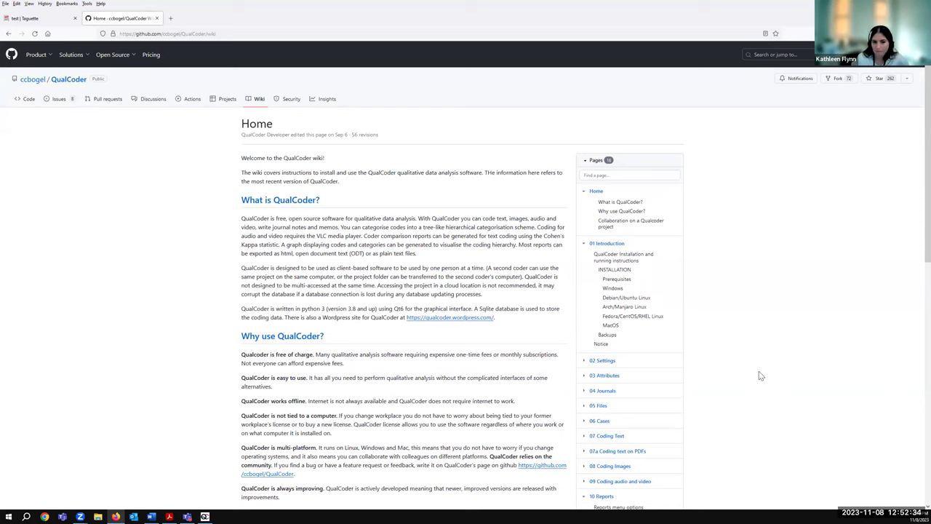